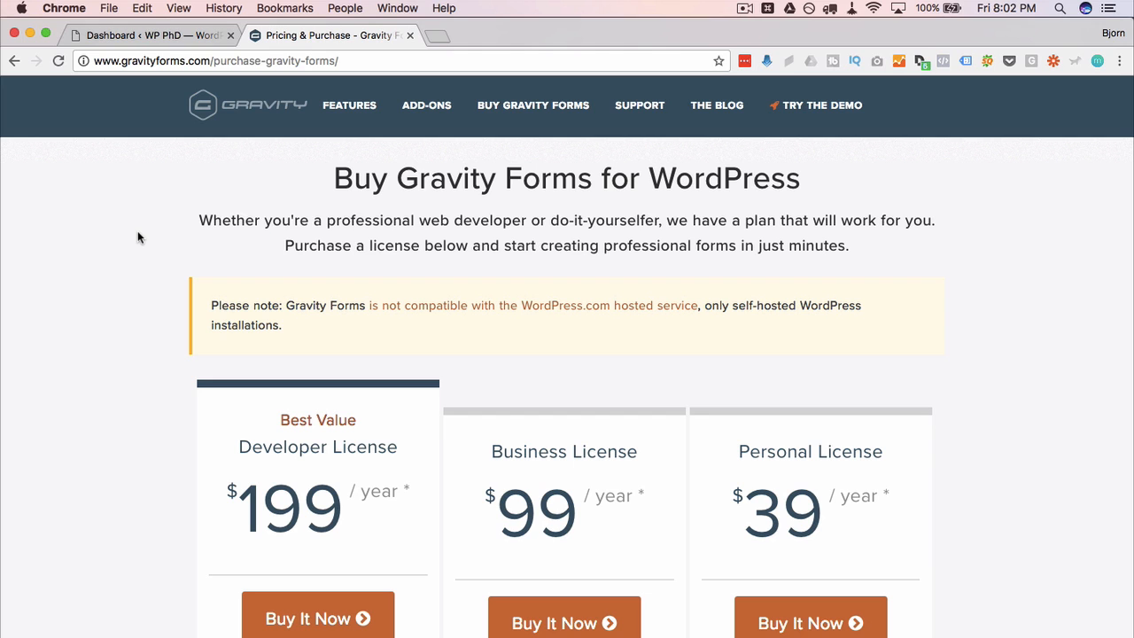
Step: Read the note about WordPress.com compatibility on the Gravity Forms purchase page
{"action": "scroll", "coordinate": [138, 237], "scroll_direction": "down", "scroll_amount": 2}
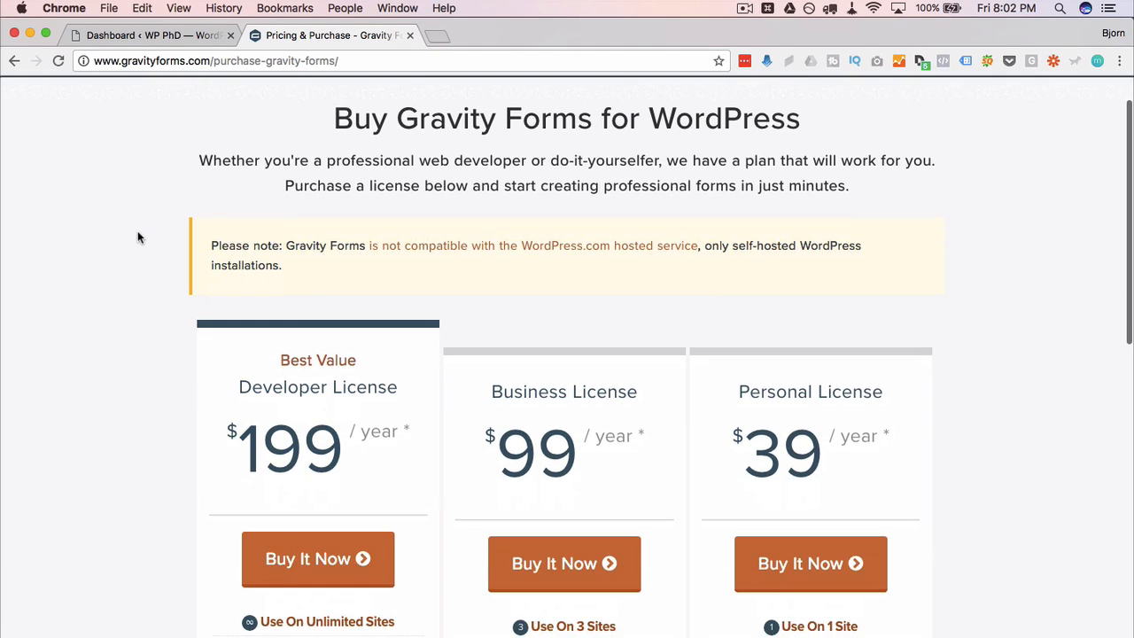
{"action": "scroll", "coordinate": [138, 236], "scroll_direction": "up", "scroll_amount": 1}
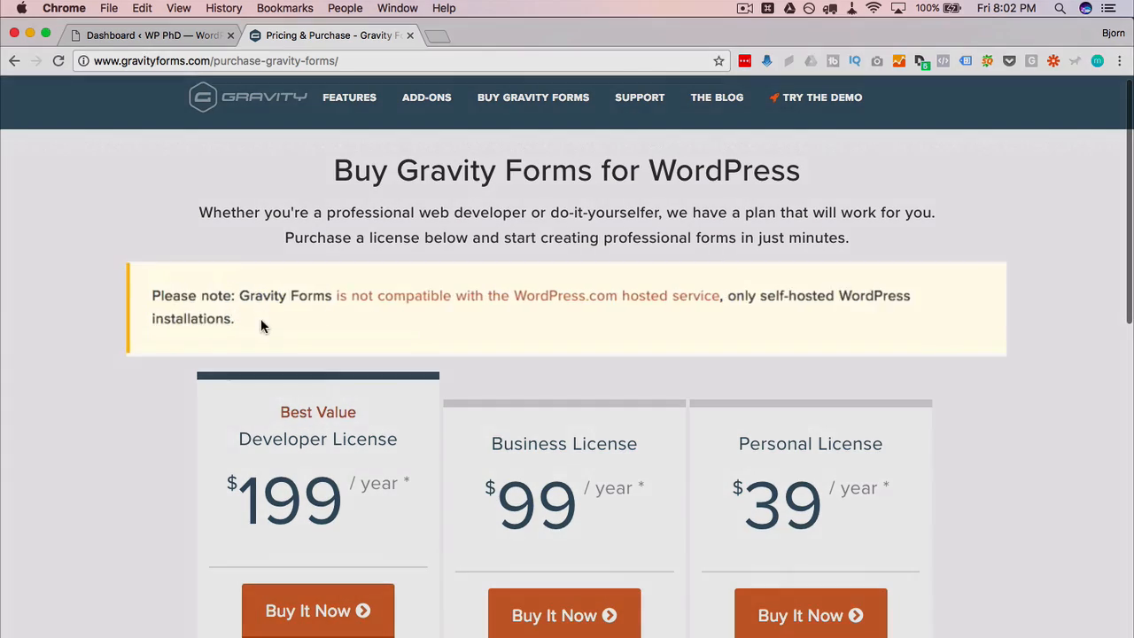
{"action": "left_click_drag", "start_coordinate": [283, 319], "coordinate": [211, 297]}
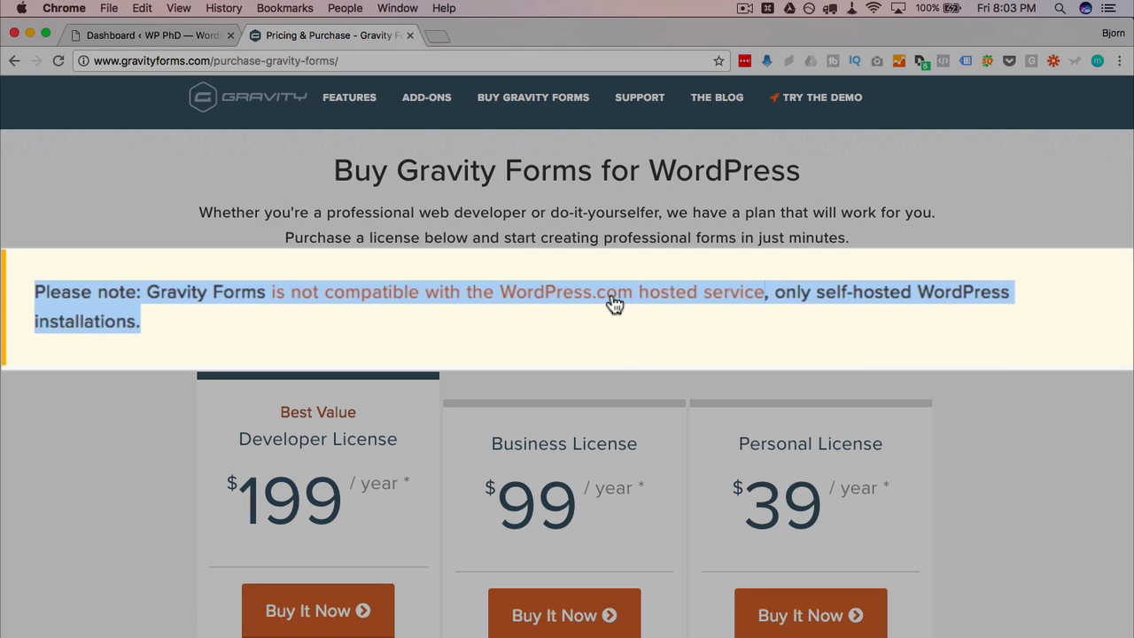
{"action": "left_click", "coordinate": [736, 336]}
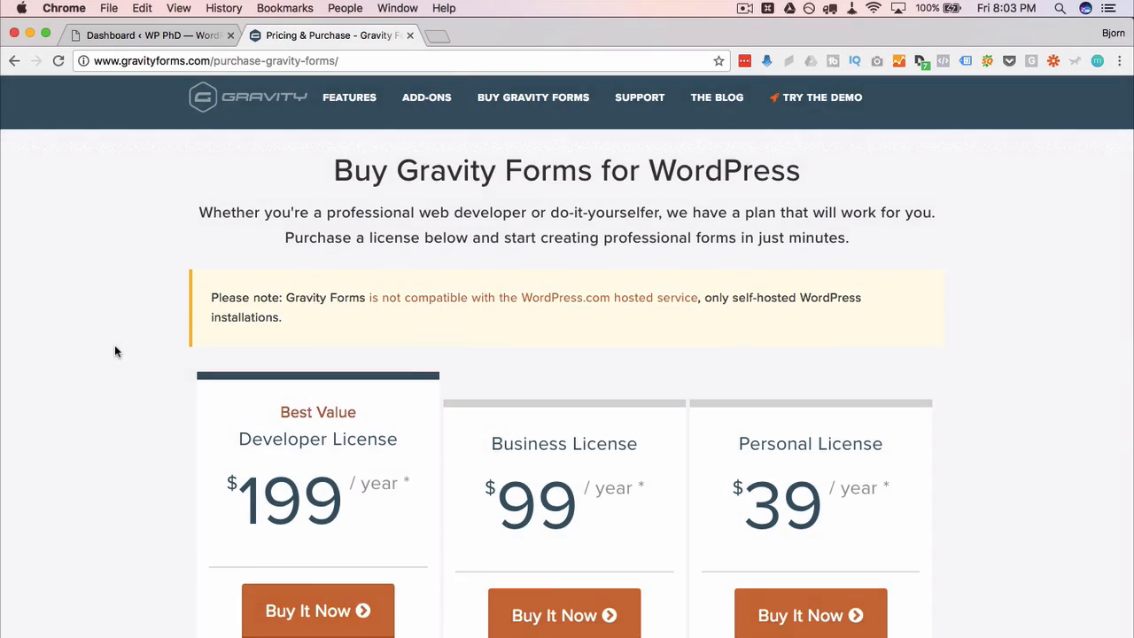
Step: Compare the prices, site limits and included add-ons of the Developer, Business and Personal licenses
{"action": "scroll", "coordinate": [114, 351], "scroll_direction": "down", "scroll_amount": 5}
{"action": "scroll", "coordinate": [114, 352], "scroll_direction": "down", "scroll_amount": 3}
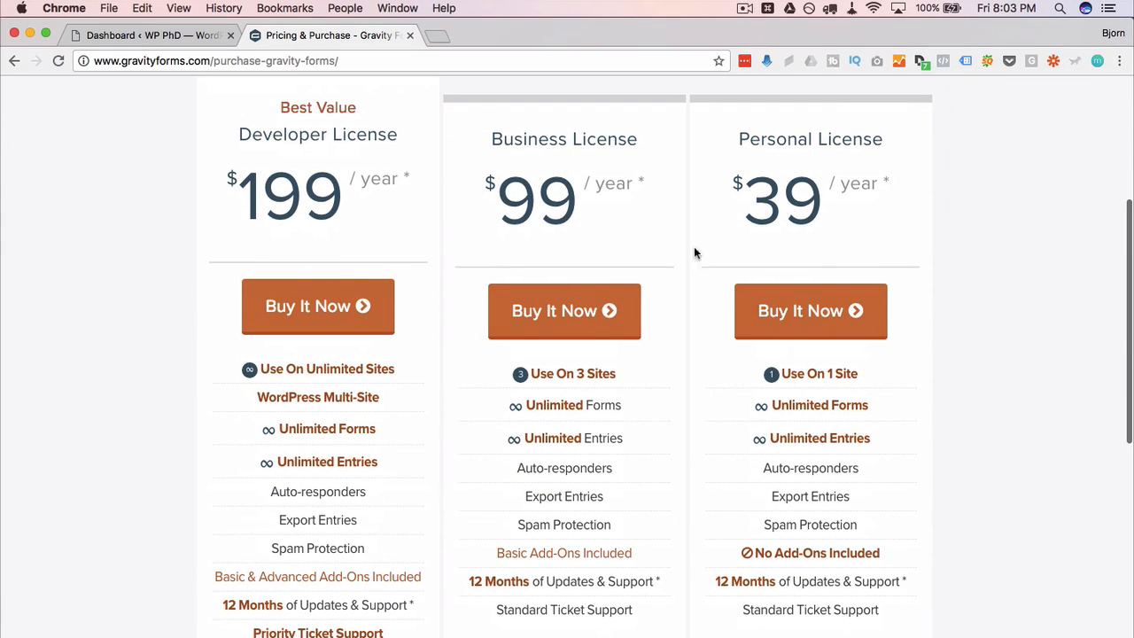
{"action": "scroll", "coordinate": [164, 262], "scroll_direction": "down", "scroll_amount": 3}
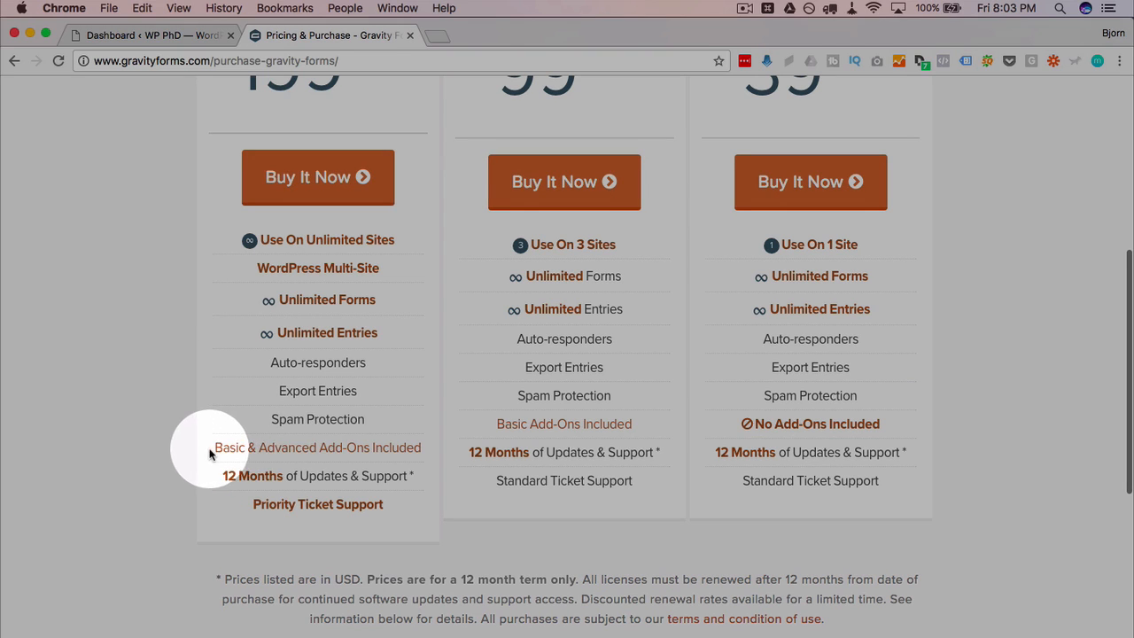
{"action": "left_click_drag", "start_coordinate": [213, 449], "coordinate": [419, 452]}
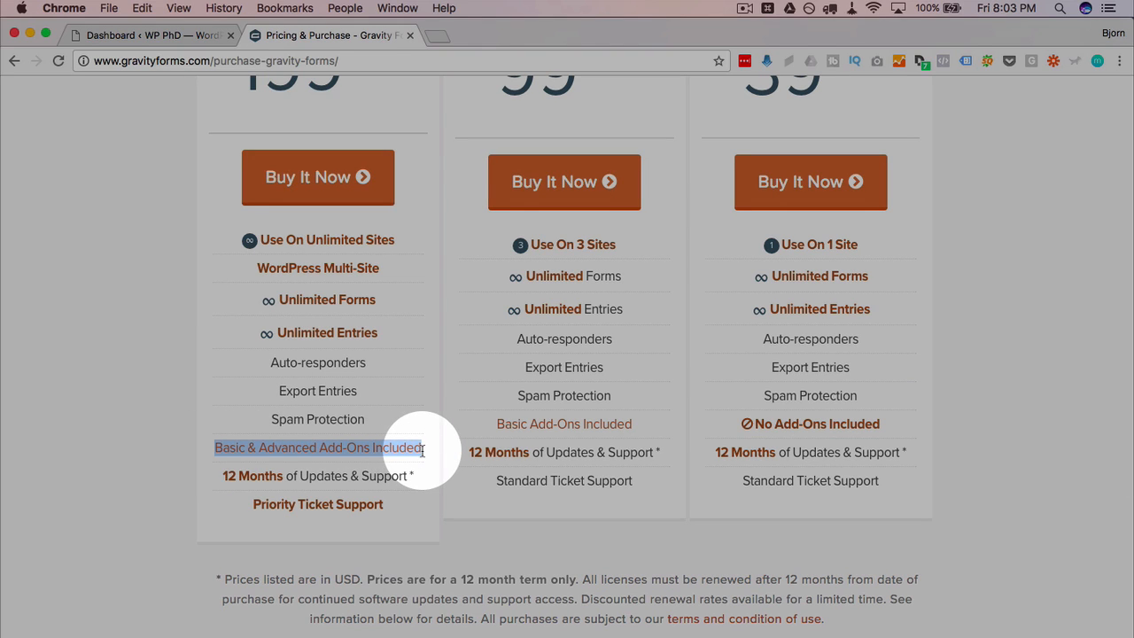
{"action": "scroll", "coordinate": [716, 394], "scroll_direction": "up", "scroll_amount": 2}
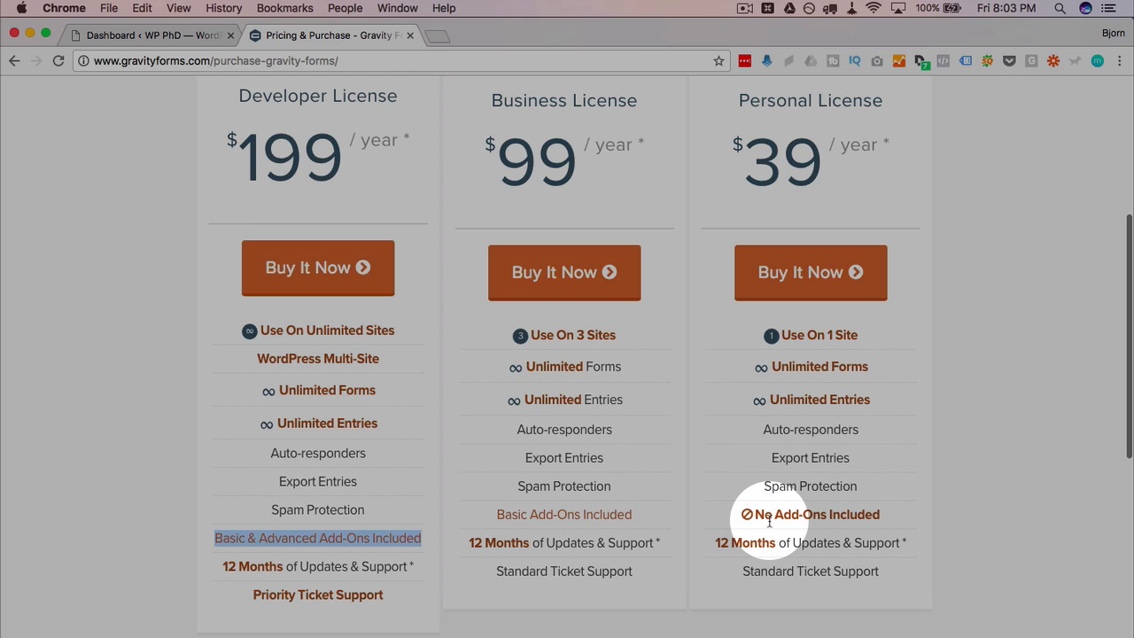
{"action": "left_click_drag", "start_coordinate": [632, 515], "coordinate": [497, 516]}
{"action": "left_click_drag", "start_coordinate": [423, 538], "coordinate": [212, 544]}
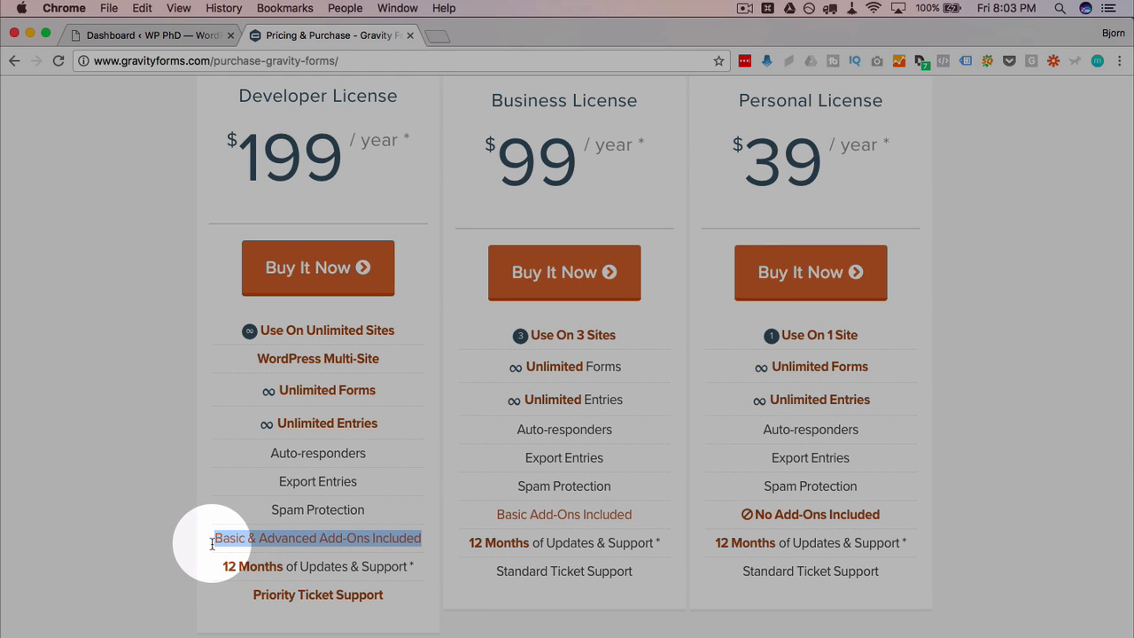
{"action": "left_click", "coordinate": [188, 502]}
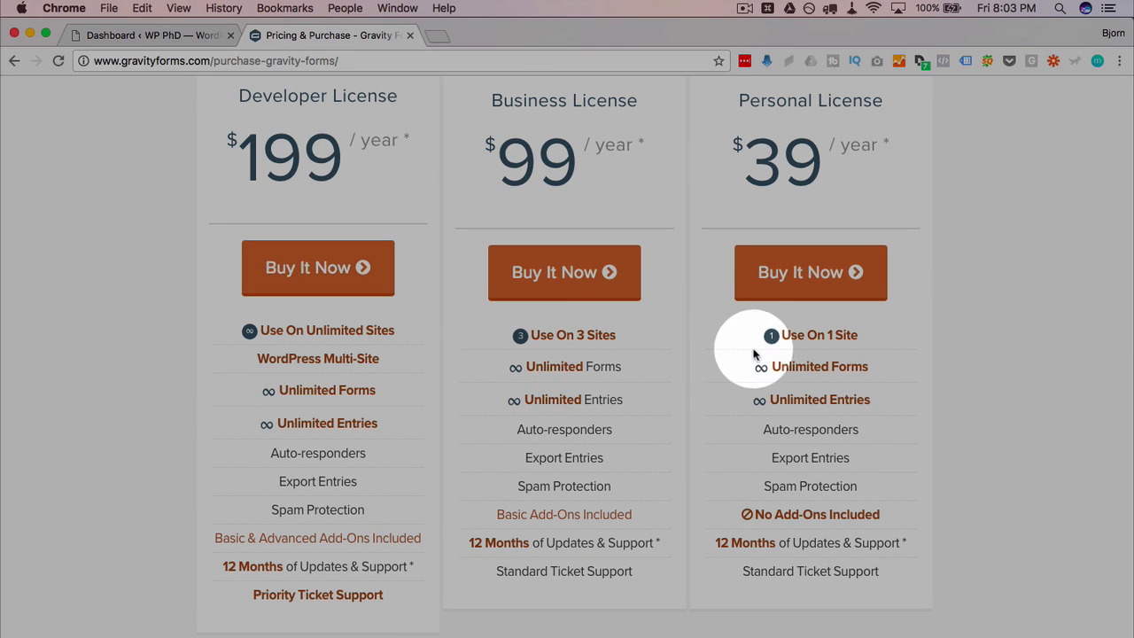
{"action": "scroll", "coordinate": [193, 518], "scroll_direction": "down", "scroll_amount": 3}
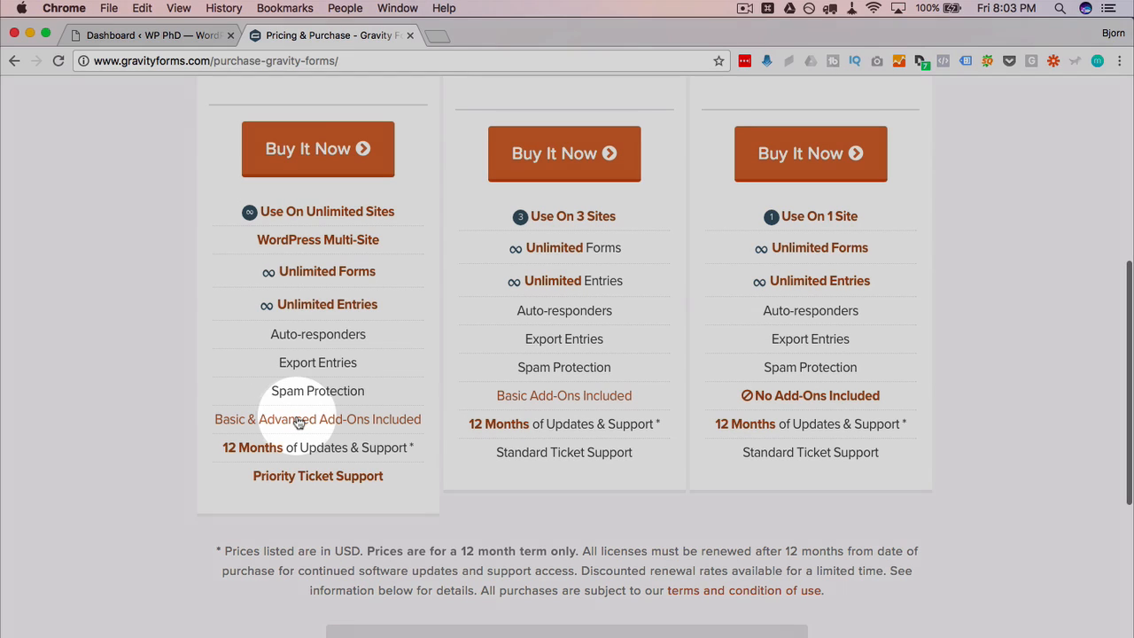
Step: Open the Basic & Advanced Add-Ons page from the Developer License and review which add-ons each license includes
{"action": "left_click", "coordinate": [298, 422]}
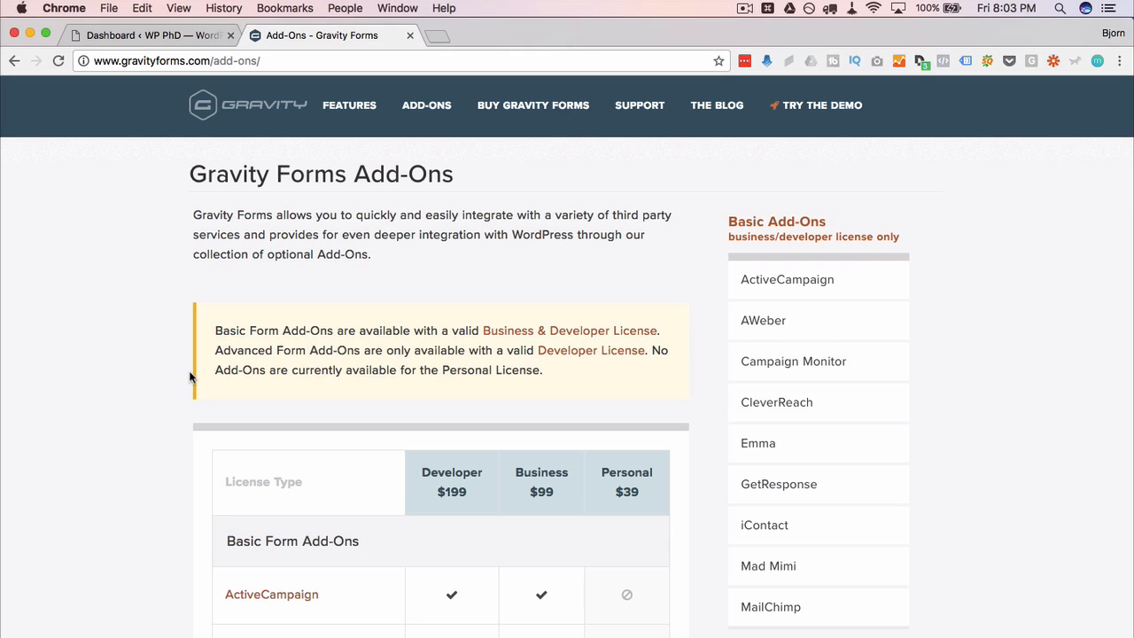
{"action": "scroll", "coordinate": [188, 378], "scroll_direction": "down", "scroll_amount": 2}
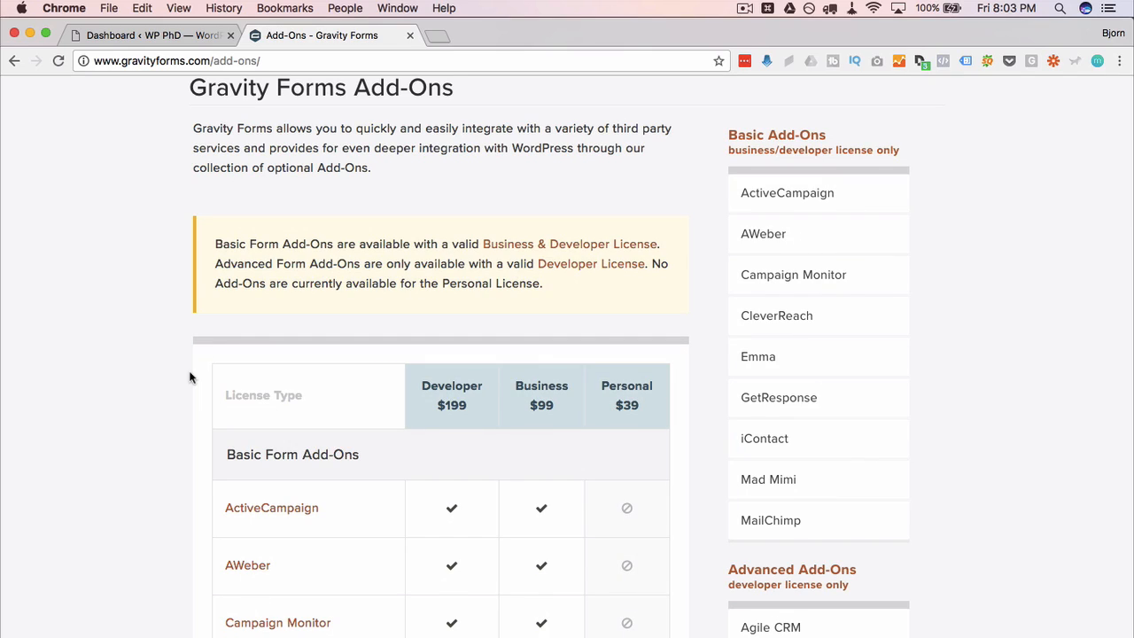
{"action": "scroll", "coordinate": [189, 377], "scroll_direction": "down", "scroll_amount": 6}
{"action": "scroll", "coordinate": [190, 374], "scroll_direction": "up", "scroll_amount": 6}
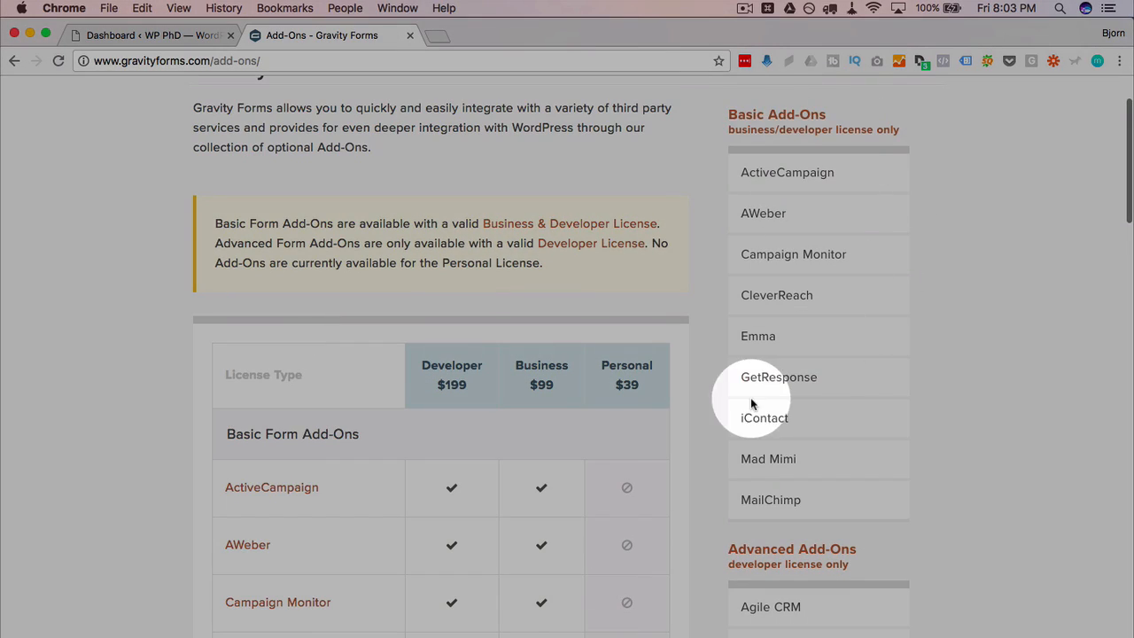
{"action": "scroll", "coordinate": [752, 404], "scroll_direction": "down", "scroll_amount": 12}
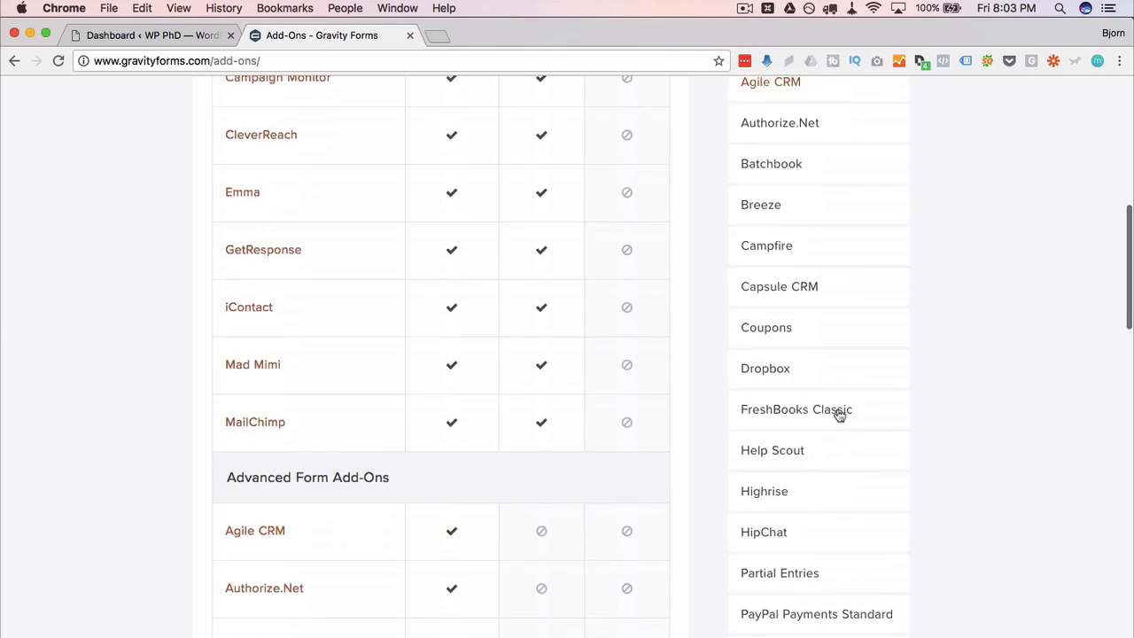
{"action": "scroll", "coordinate": [838, 415], "scroll_direction": "down", "scroll_amount": 20}
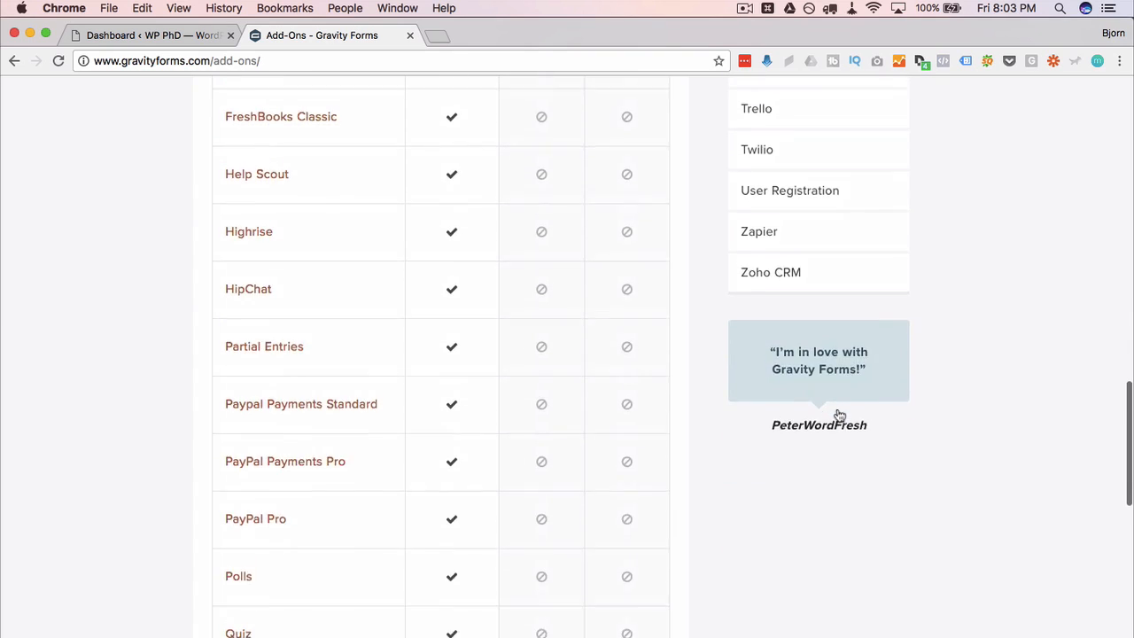
{"action": "scroll", "coordinate": [838, 415], "scroll_direction": "up", "scroll_amount": 3}
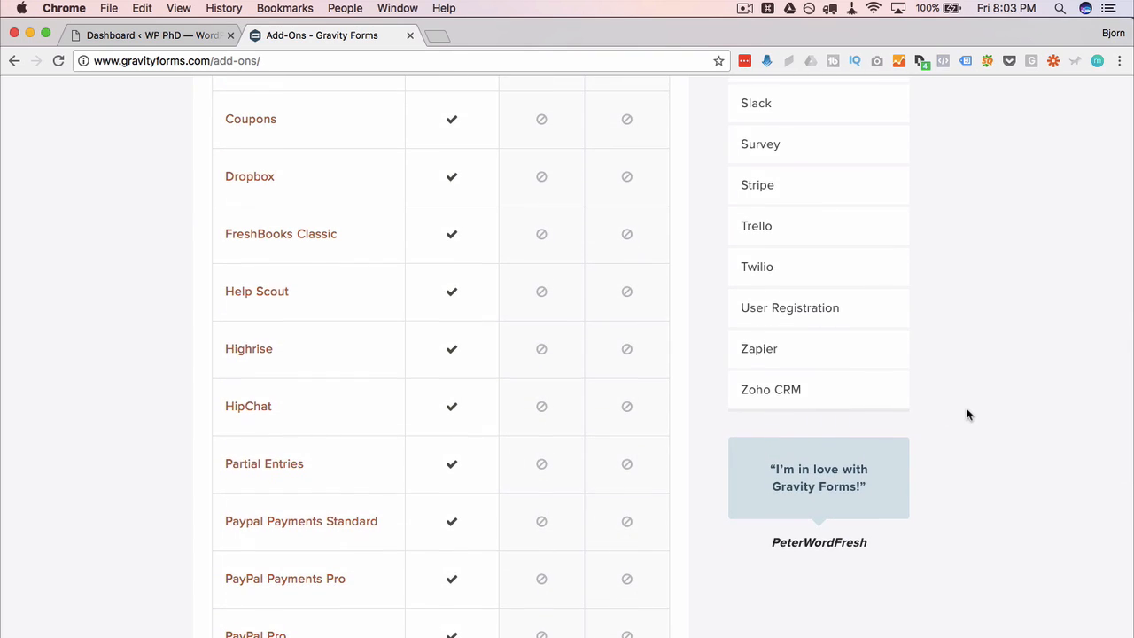
{"action": "scroll", "coordinate": [967, 414], "scroll_direction": "up", "scroll_amount": 15}
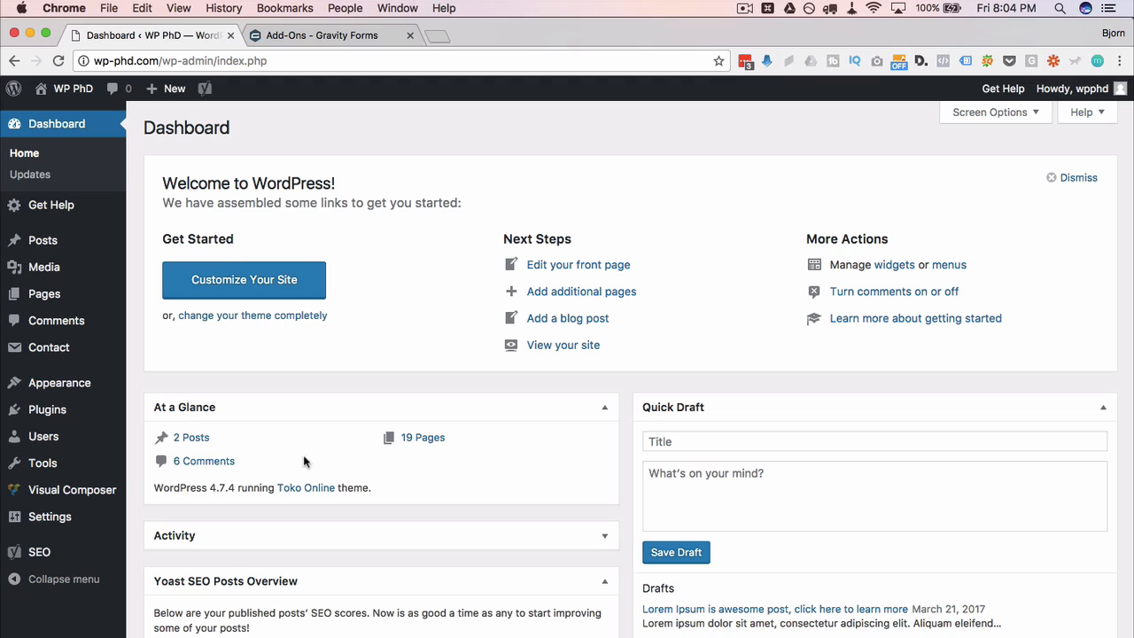
Step: Upload the gravityforms zip from Finder as a new plugin in the WordPress admin and install it
{"action": "scroll", "coordinate": [303, 358], "scroll_direction": "down", "scroll_amount": 1}
{"action": "mouse_move", "coordinate": [56, 409]}
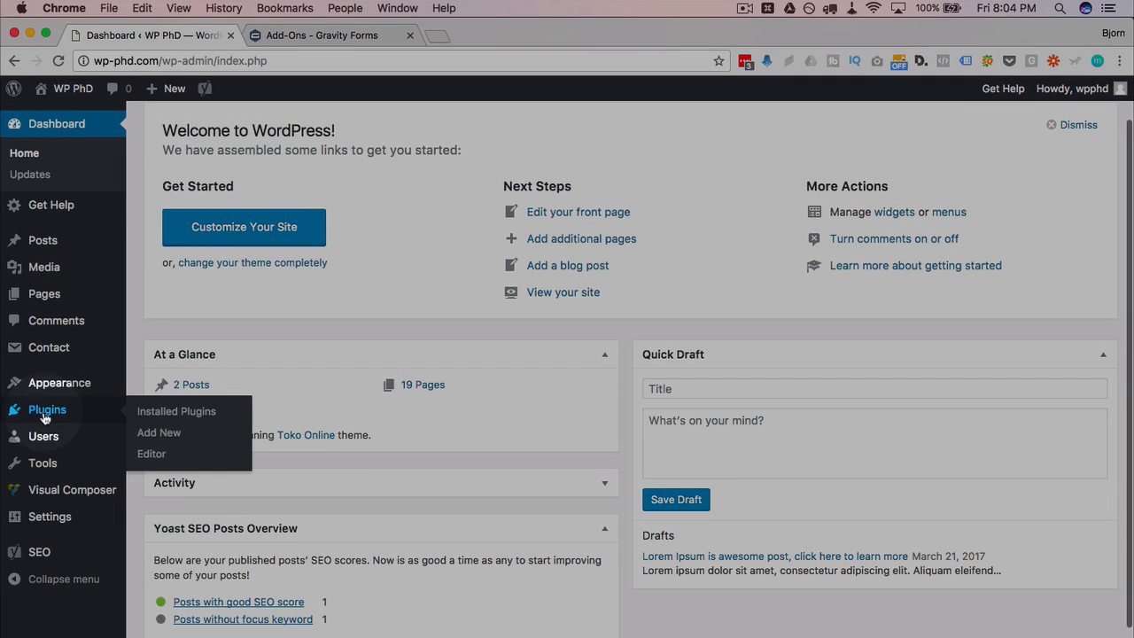
{"action": "left_click", "coordinate": [155, 432]}
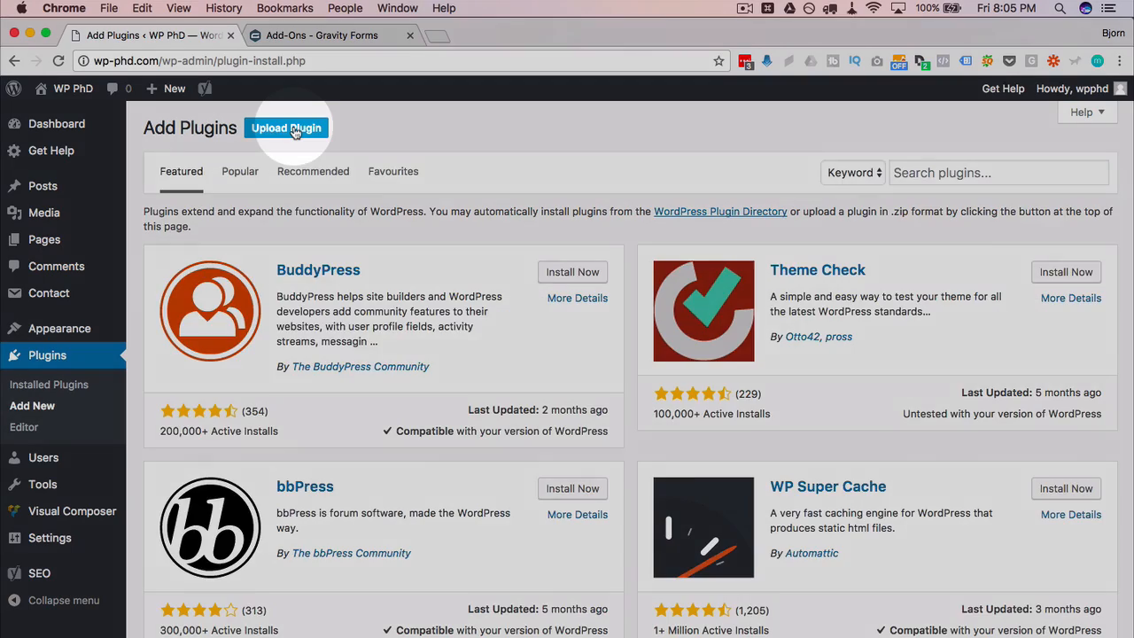
{"action": "left_click", "coordinate": [288, 128]}
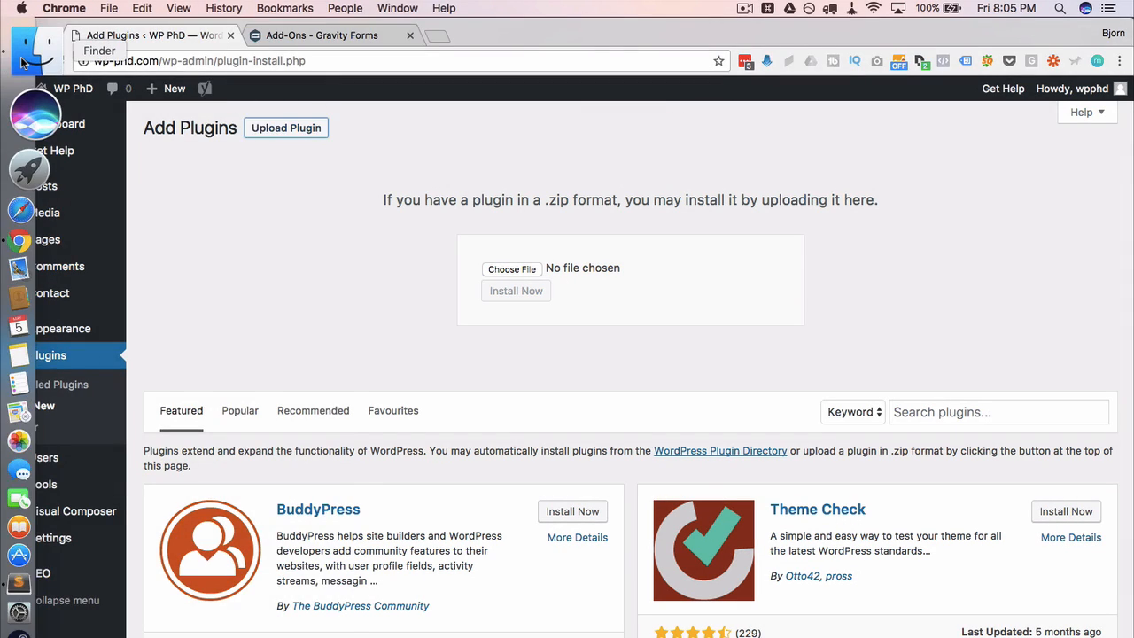
{"action": "left_click", "coordinate": [24, 60]}
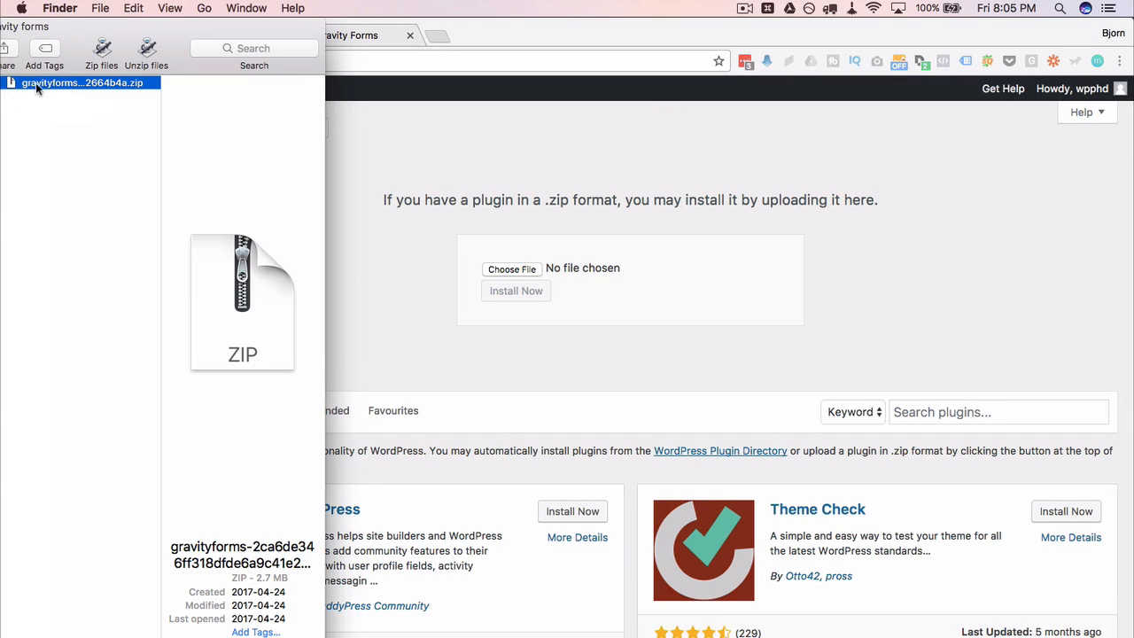
{"action": "left_click_drag", "start_coordinate": [35, 83], "coordinate": [481, 266]}
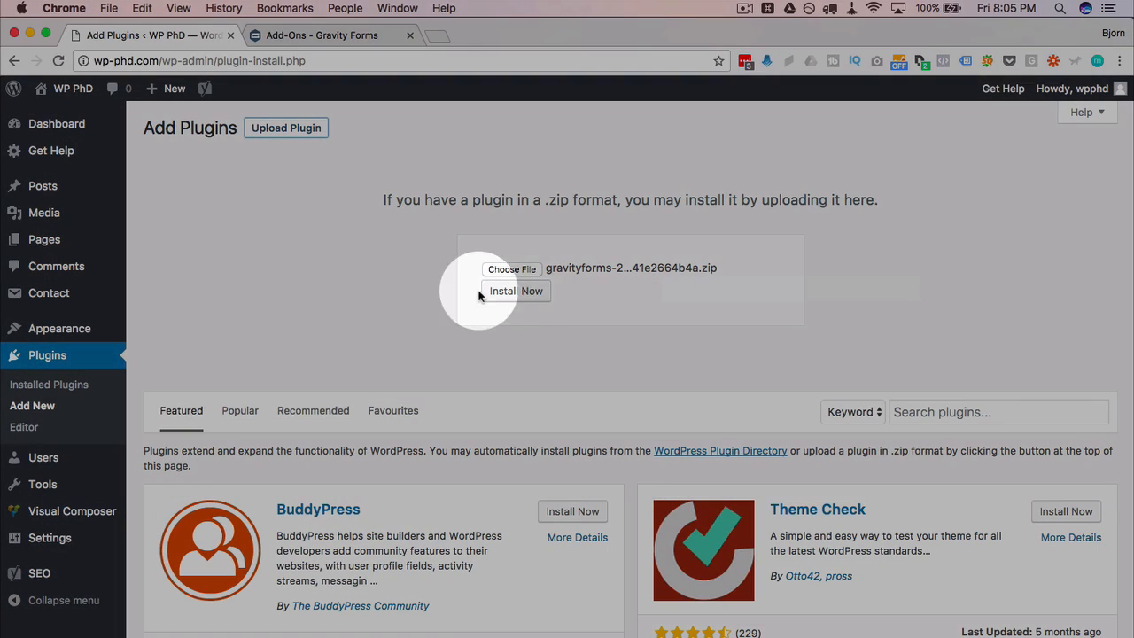
{"action": "left_click", "coordinate": [526, 293]}
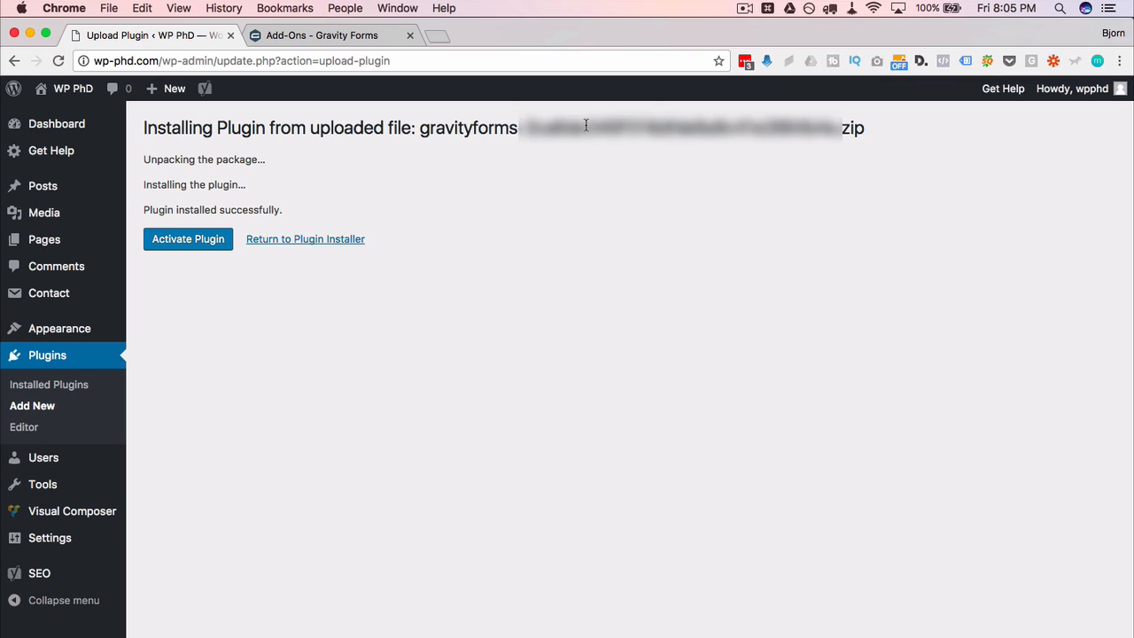
Step: Copy the code following "gravityforms" in the uploaded file's name, and activate the installed plugin
{"action": "double_click", "coordinate": [586, 125]}
{"action": "right_click", "coordinate": [589, 129]}
{"action": "left_click", "coordinate": [608, 151]}
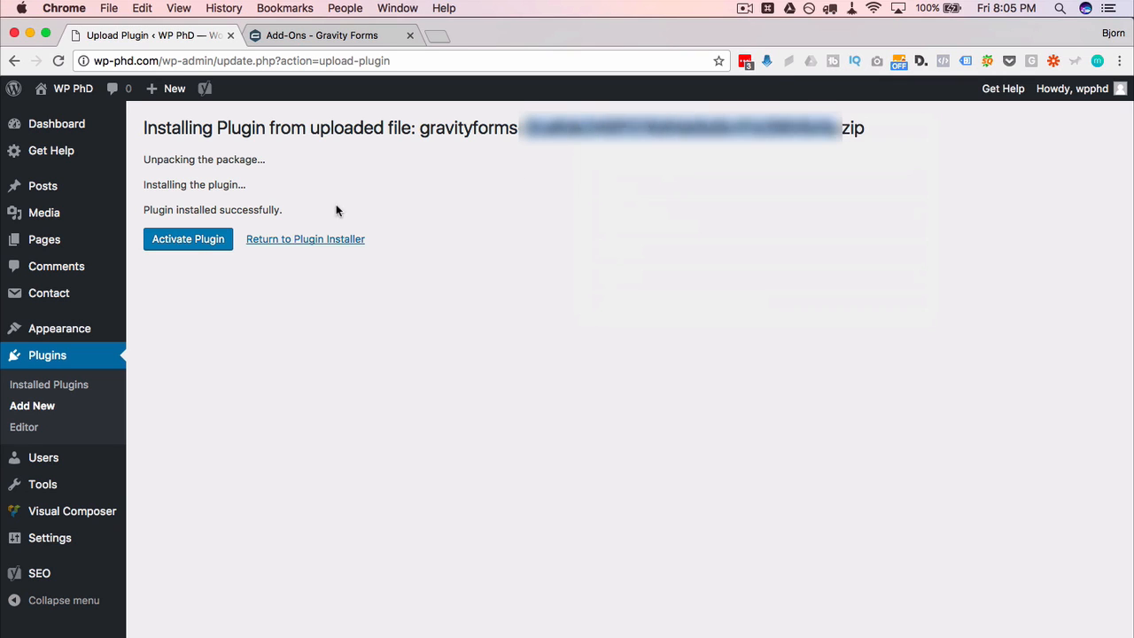
{"action": "left_click", "coordinate": [177, 242]}
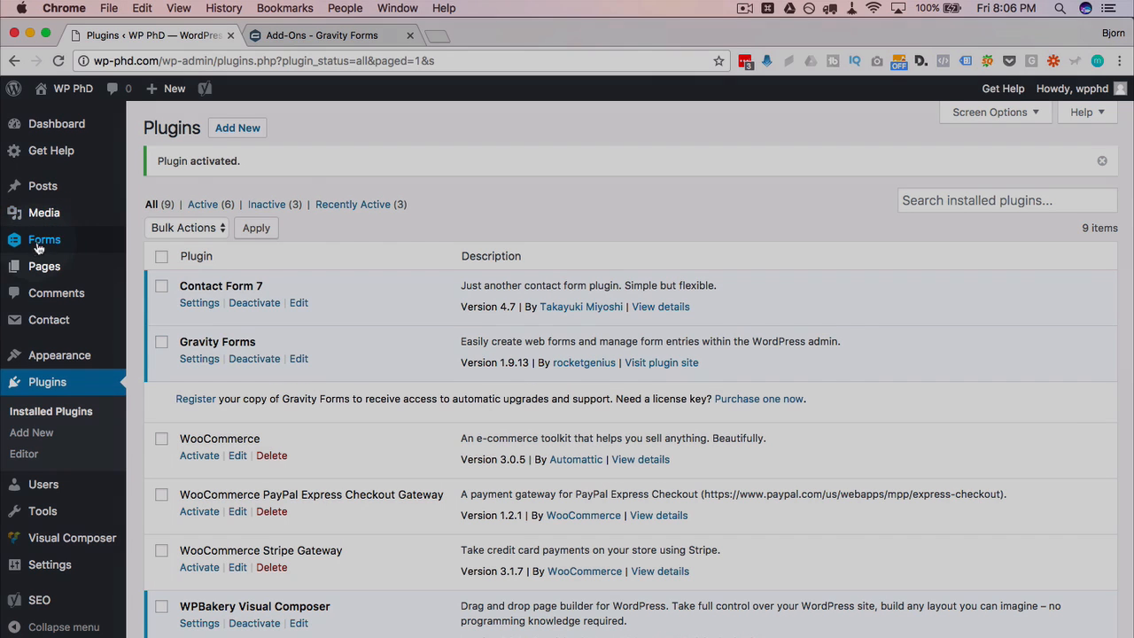
Step: Open the Gravity Forms settings, paste the license key into the License Key field and continue the setup
{"action": "mouse_move", "coordinate": [56, 241]}
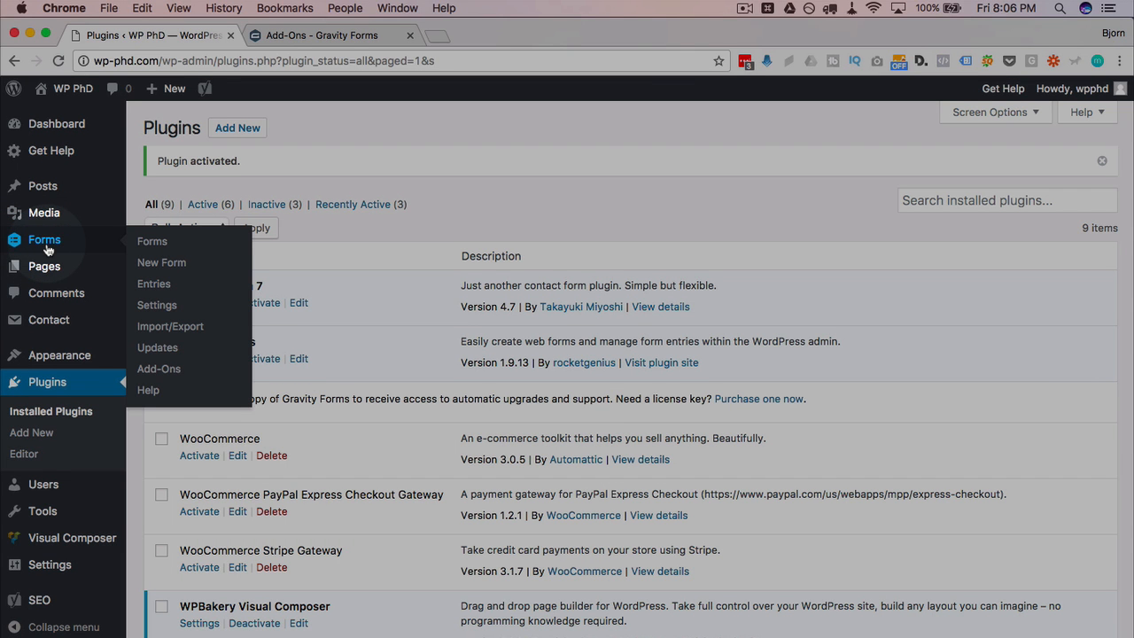
{"action": "left_click", "coordinate": [156, 305]}
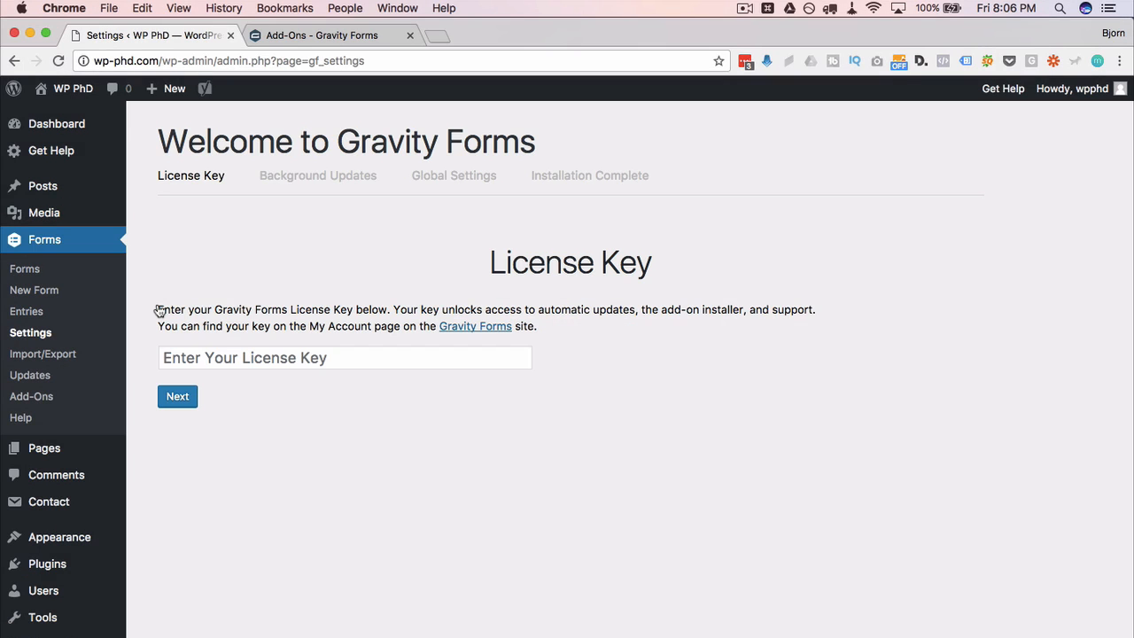
{"action": "right_click", "coordinate": [335, 356]}
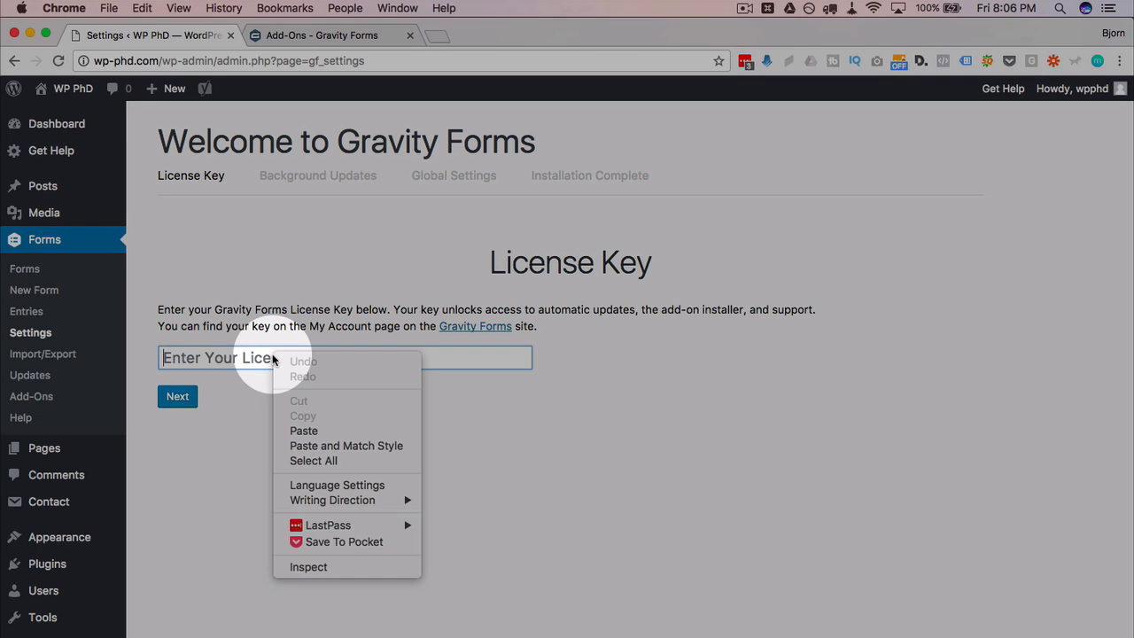
{"action": "left_click", "coordinate": [323, 429]}
{"action": "left_click", "coordinate": [178, 396]}
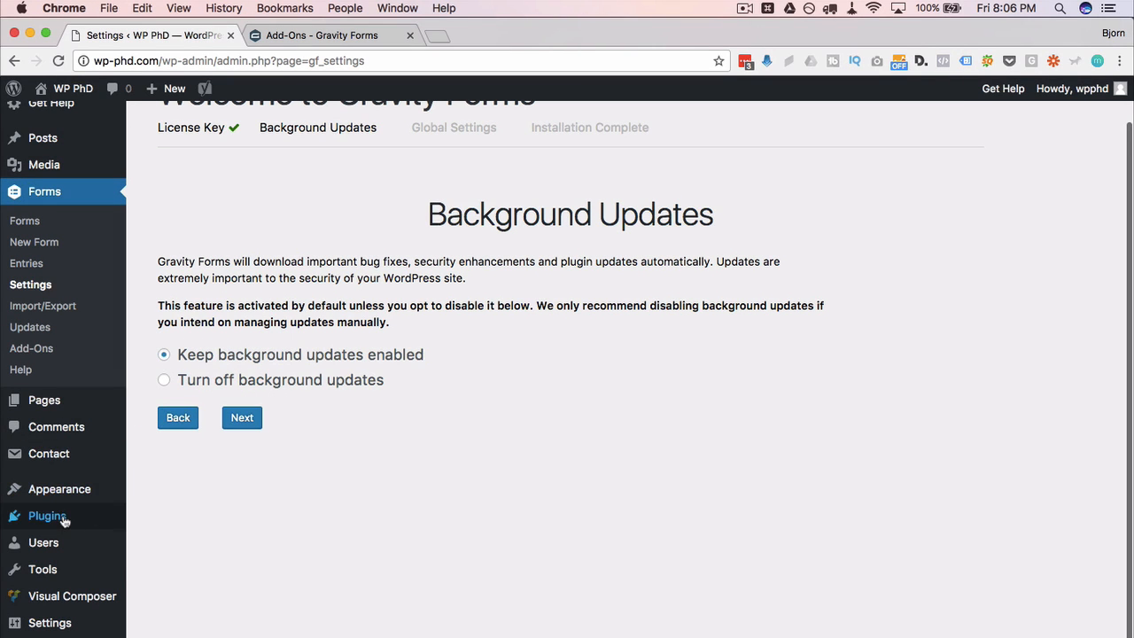
Step: Keep background updates enabled for Gravity Forms and proceed to the global settings
{"action": "mouse_move", "coordinate": [59, 521]}
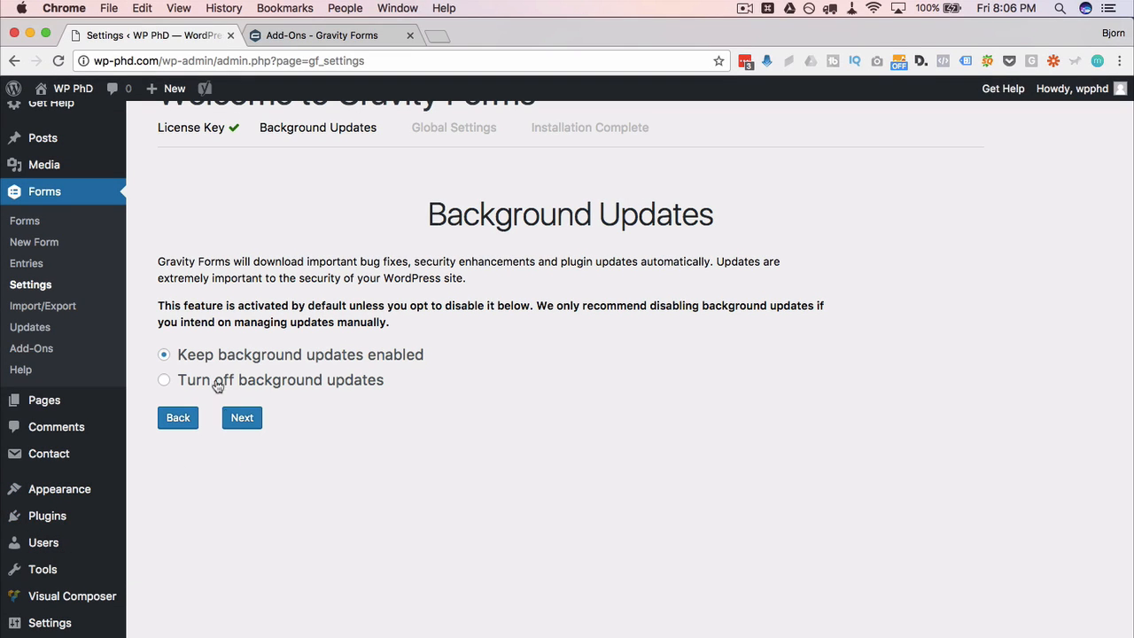
{"action": "left_click_drag", "start_coordinate": [180, 356], "coordinate": [421, 365]}
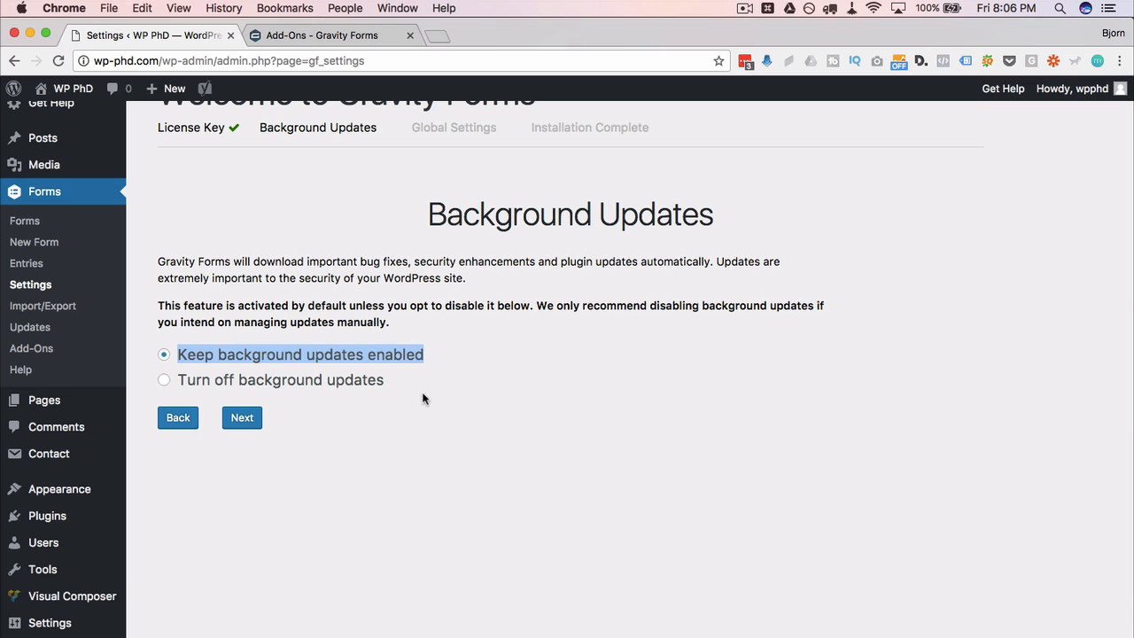
{"action": "left_click", "coordinate": [370, 450]}
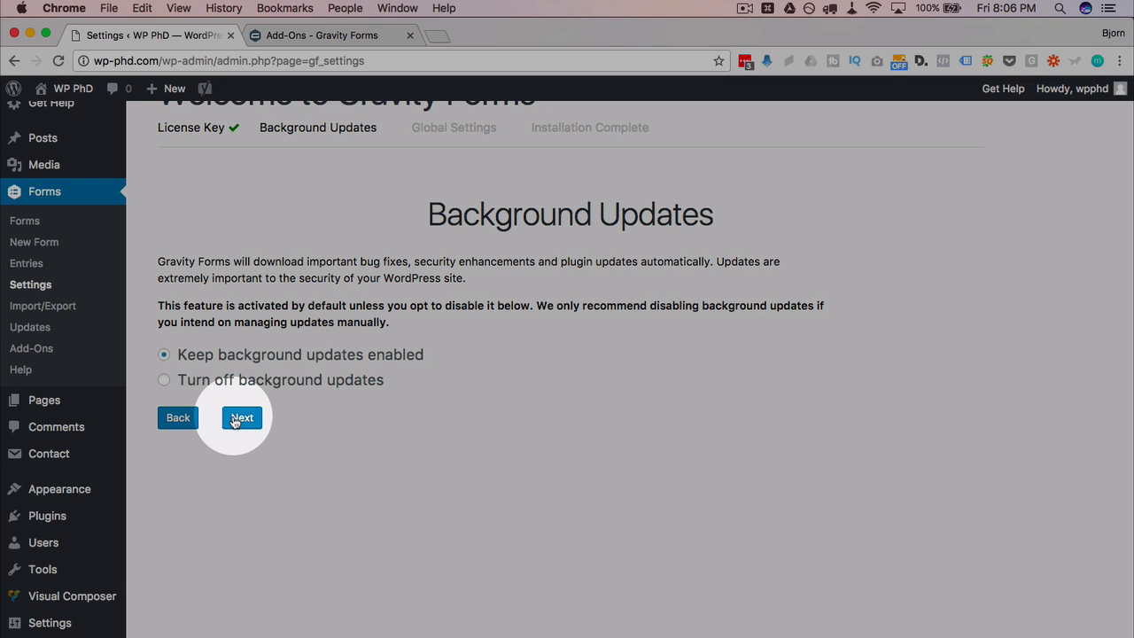
{"action": "left_click", "coordinate": [236, 422]}
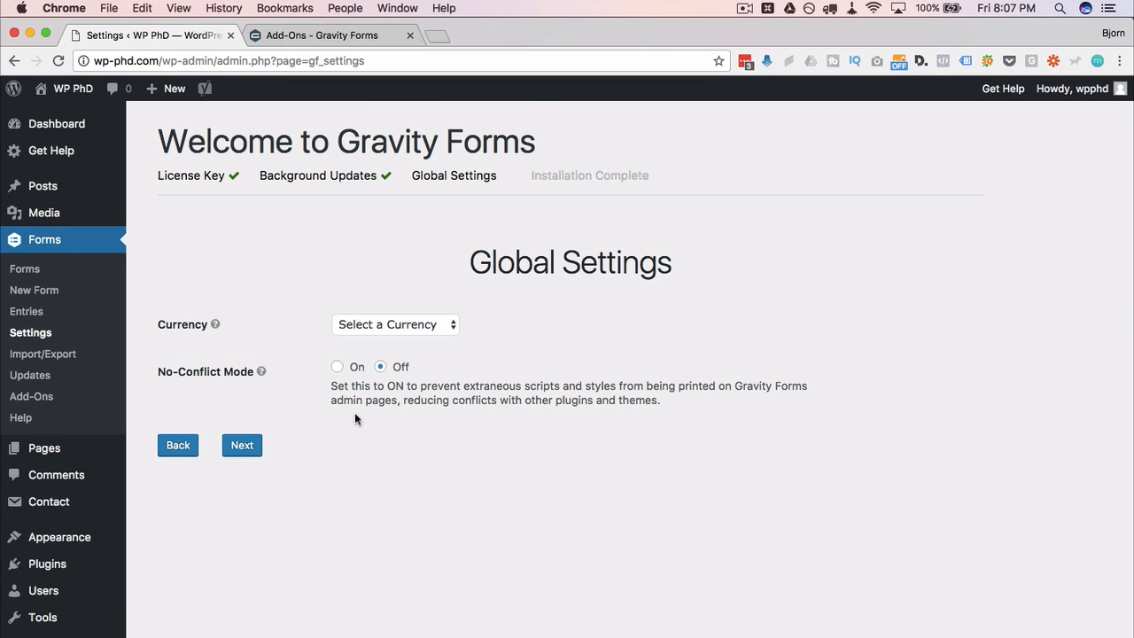
Step: Set the currency in the Gravity Forms global settings to U.S. Dollar
{"action": "left_click", "coordinate": [370, 324]}
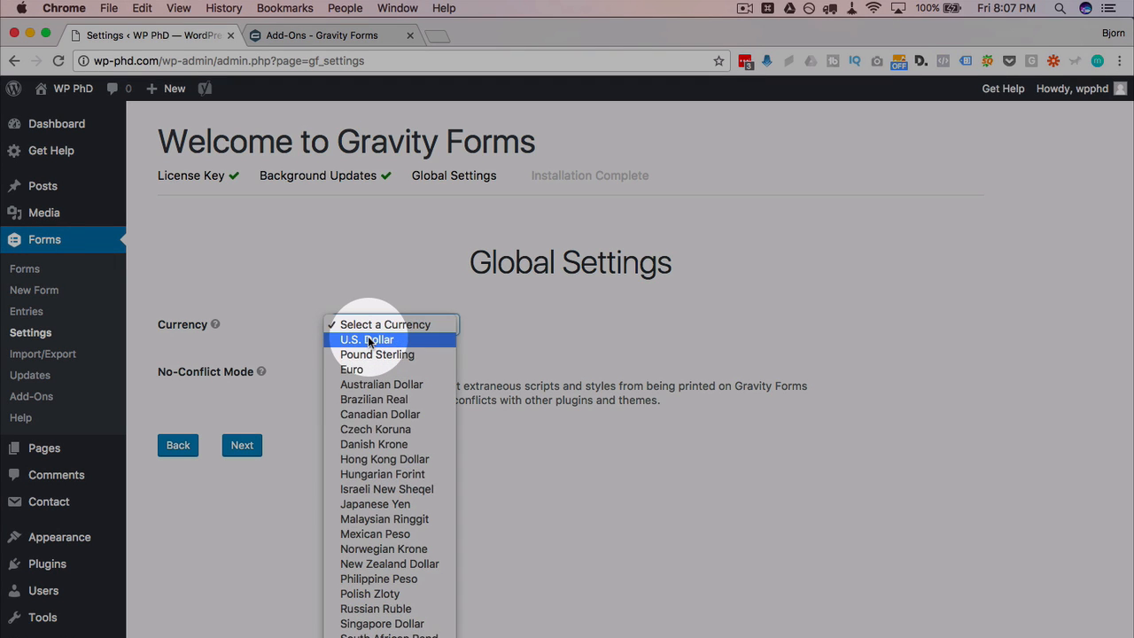
{"action": "left_click", "coordinate": [298, 305]}
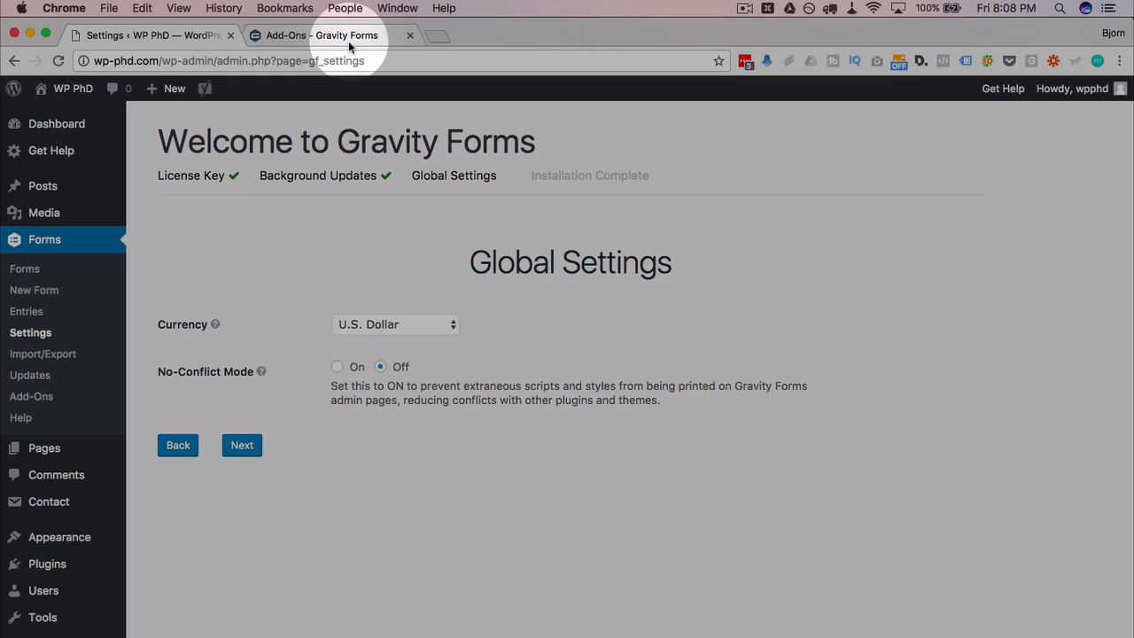
Step: Review the Basic and Advanced Add-Ons lists on the Gravity Forms website, including the Authorize.Net and PayPal payment add-ons
{"action": "left_click", "coordinate": [349, 41]}
{"action": "scroll", "coordinate": [1095, 354], "scroll_direction": "down", "scroll_amount": 2}
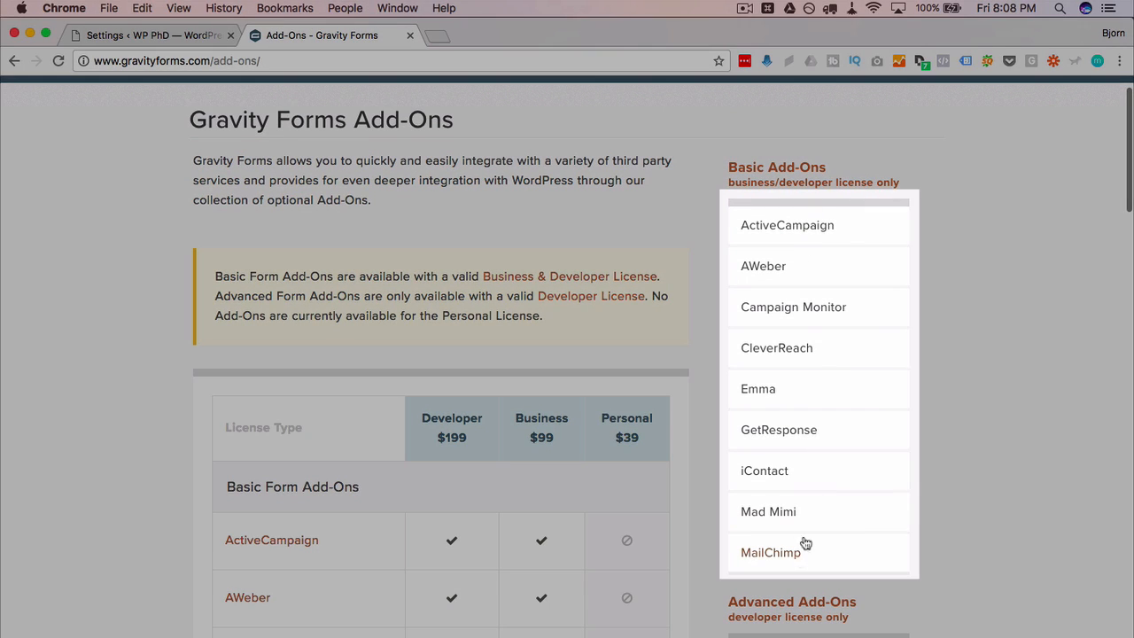
{"action": "scroll", "coordinate": [974, 315], "scroll_direction": "down", "scroll_amount": 1}
{"action": "scroll", "coordinate": [974, 320], "scroll_direction": "down", "scroll_amount": 8}
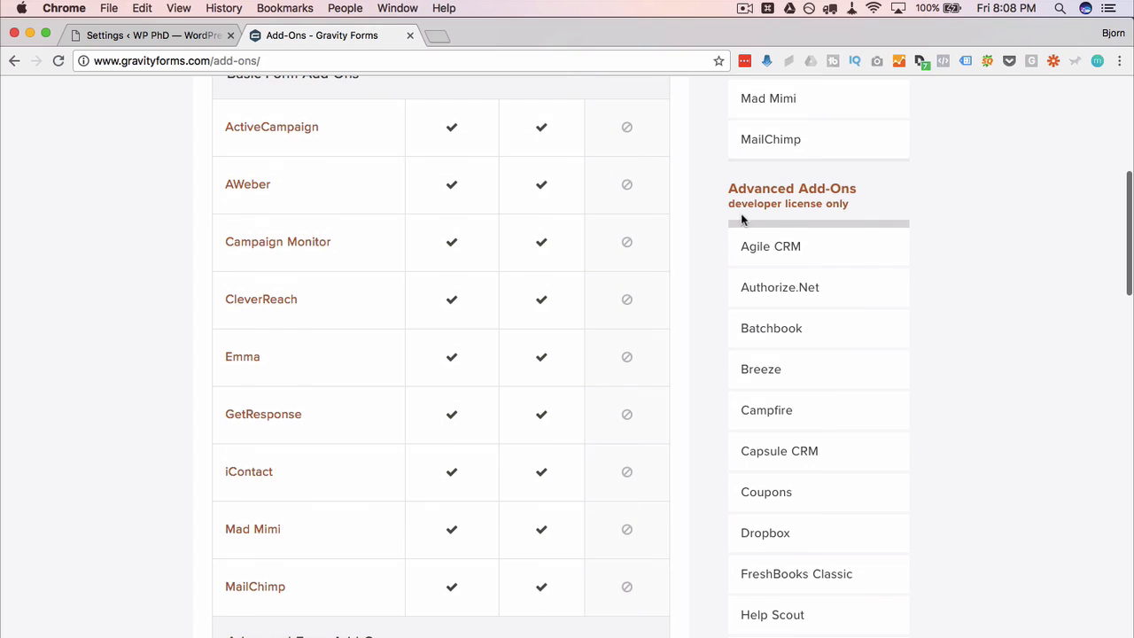
{"action": "scroll", "coordinate": [947, 215], "scroll_direction": "down", "scroll_amount": 2}
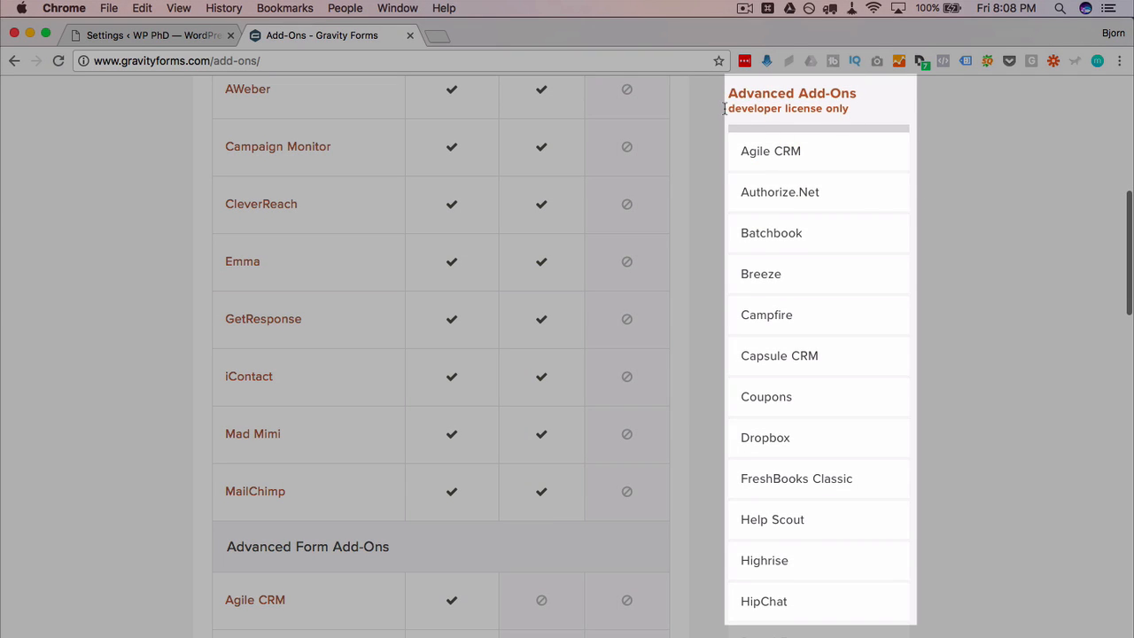
{"action": "left_click_drag", "start_coordinate": [730, 111], "coordinate": [853, 115]}
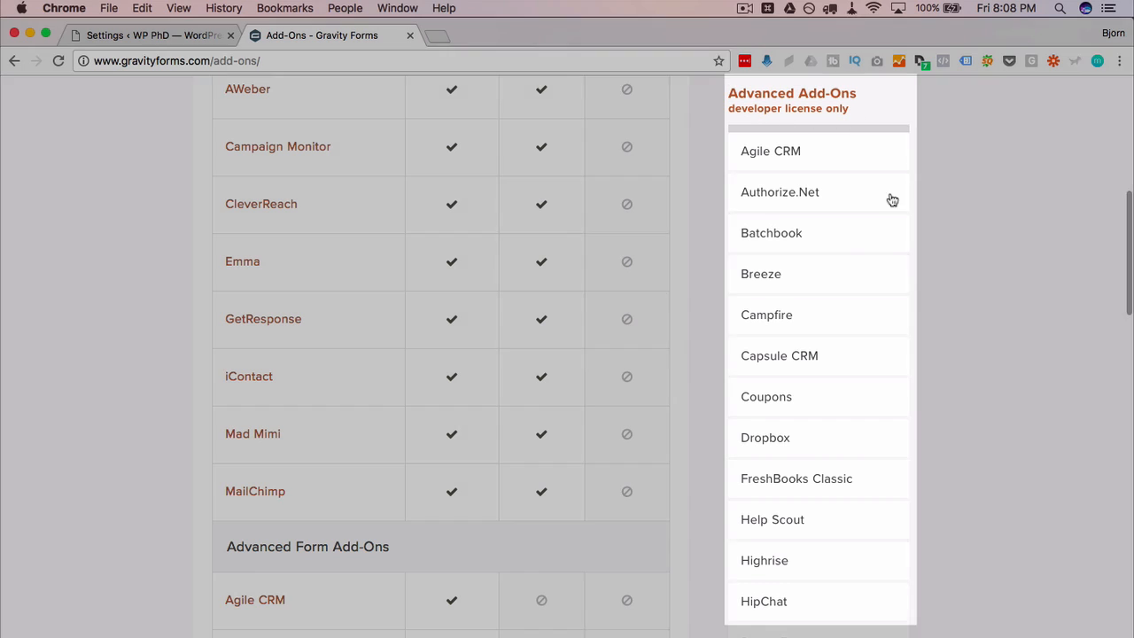
{"action": "left_click", "coordinate": [778, 194]}
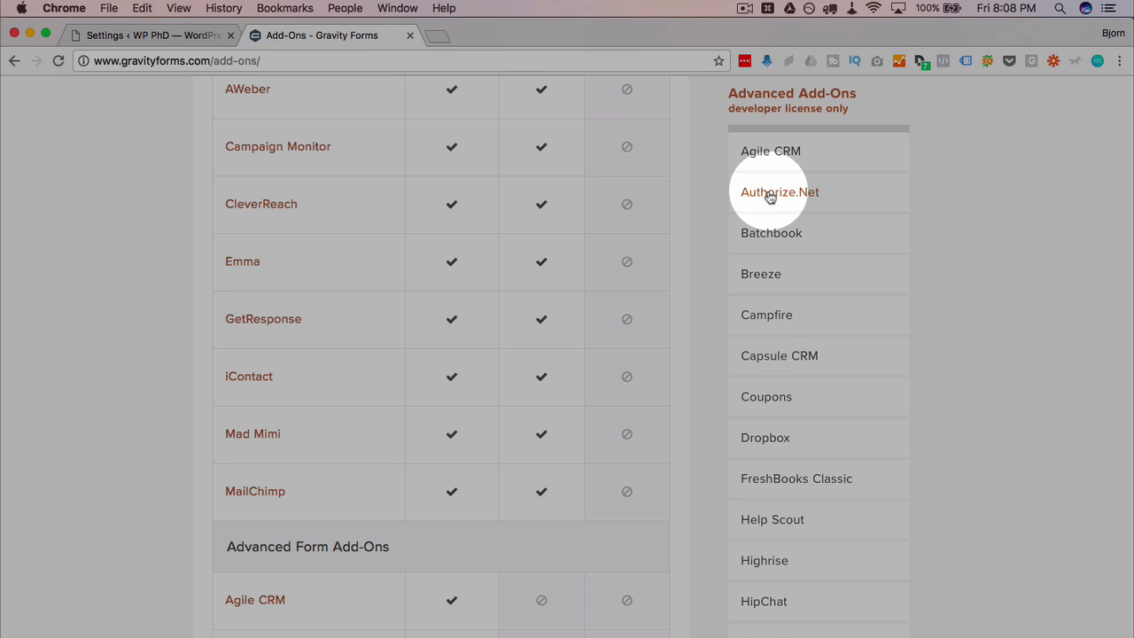
{"action": "scroll", "coordinate": [782, 206], "scroll_direction": "down", "scroll_amount": 5}
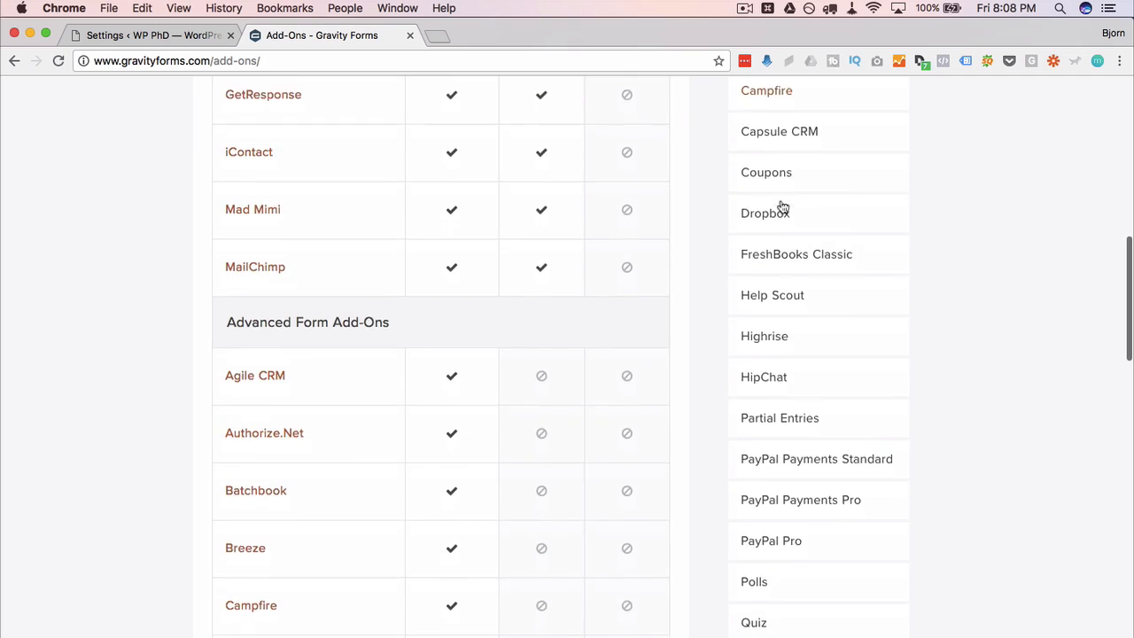
{"action": "scroll", "coordinate": [782, 207], "scroll_direction": "down", "scroll_amount": 5}
{"action": "left_click", "coordinate": [767, 279]}
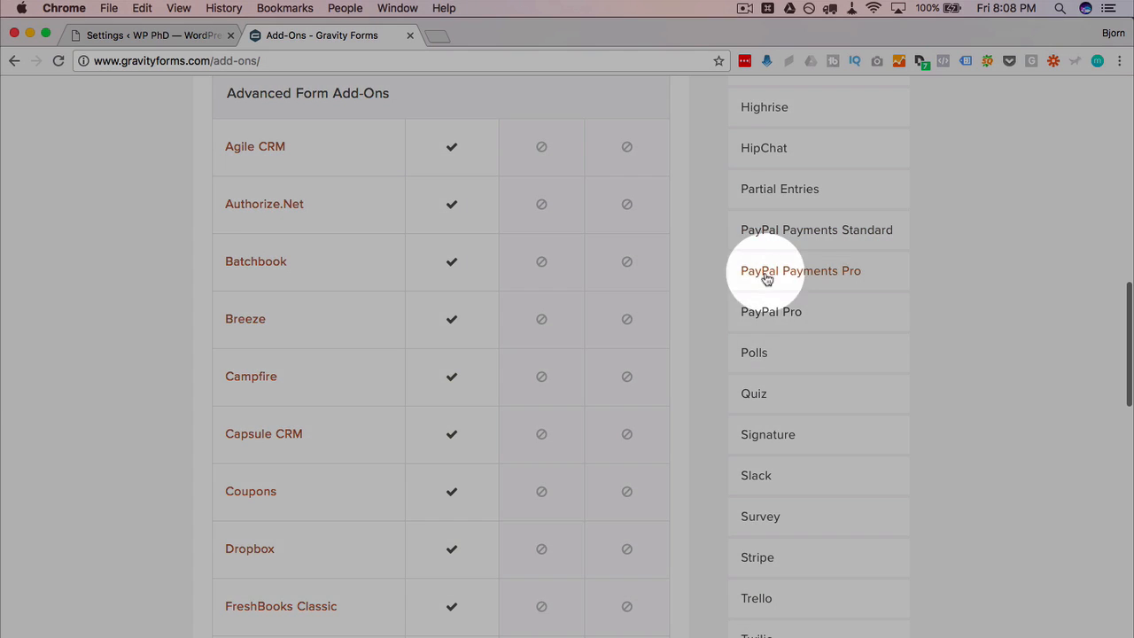
{"action": "left_click", "coordinate": [771, 321]}
{"action": "scroll", "coordinate": [771, 325], "scroll_direction": "down", "scroll_amount": 5}
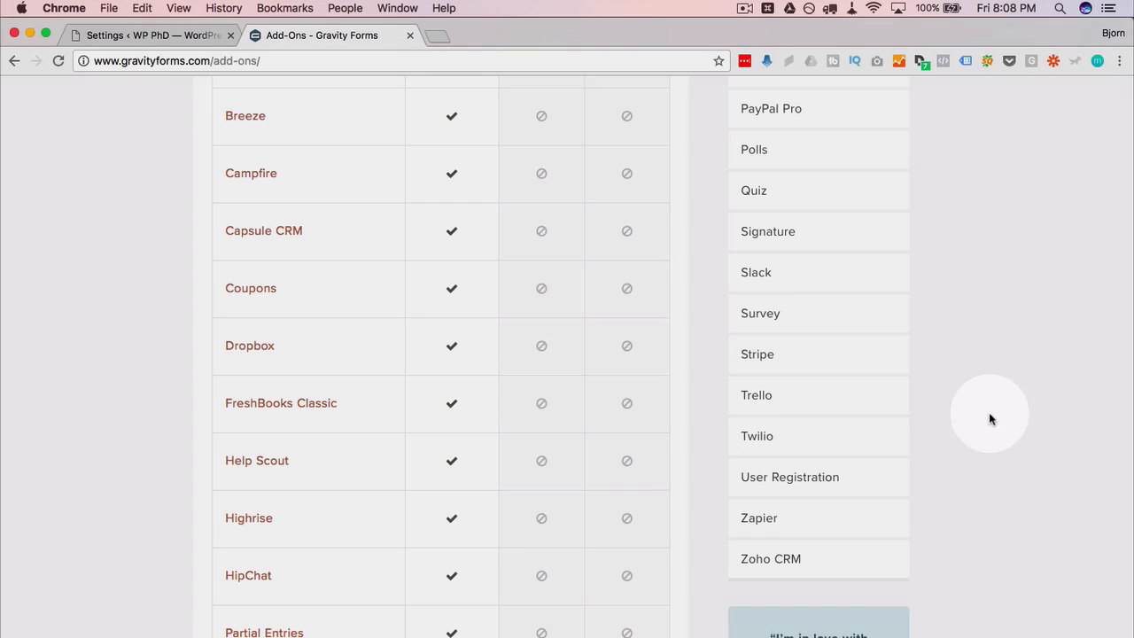
Step: Return to the WordPress global settings, turn No-Conflict Mode on and finish the Gravity Forms installation
{"action": "left_click", "coordinate": [163, 35]}
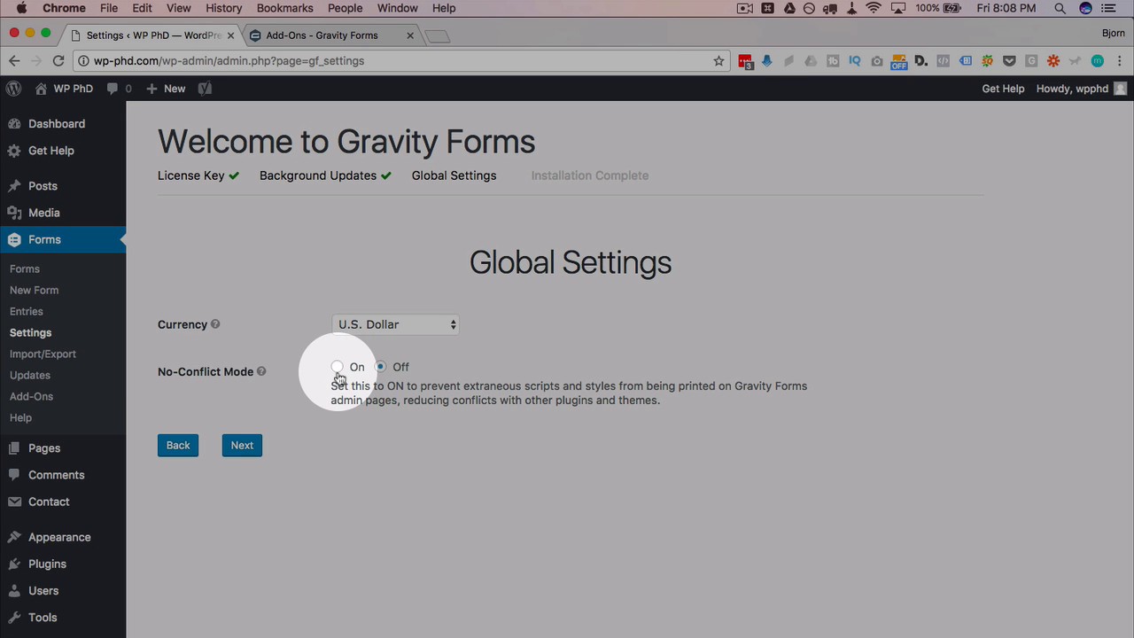
{"action": "left_click", "coordinate": [338, 367]}
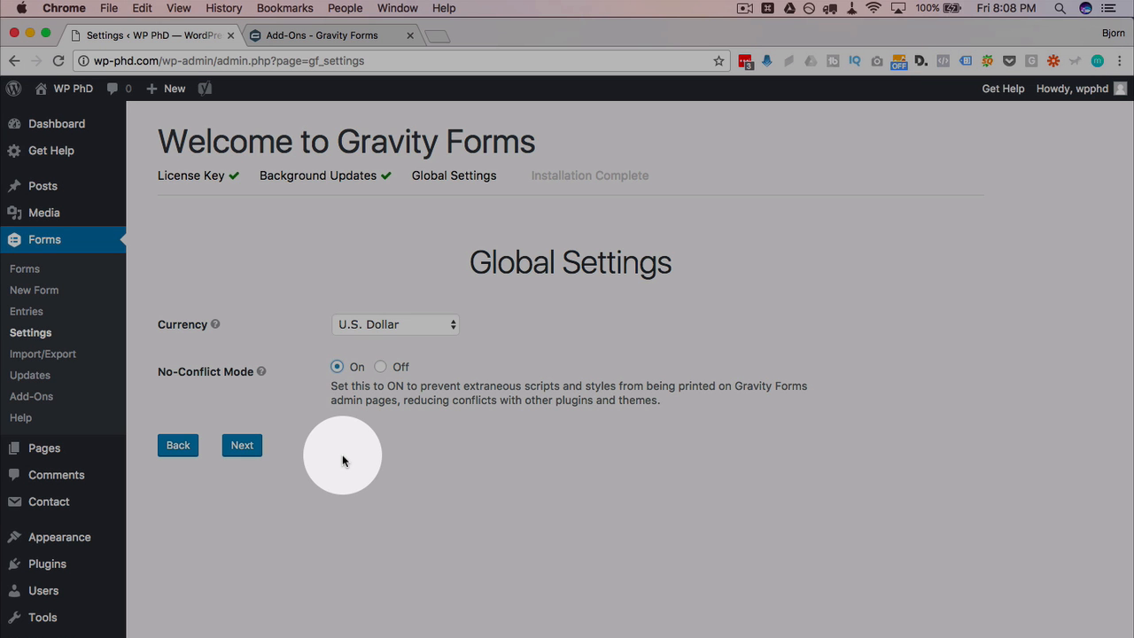
{"action": "left_click", "coordinate": [242, 446]}
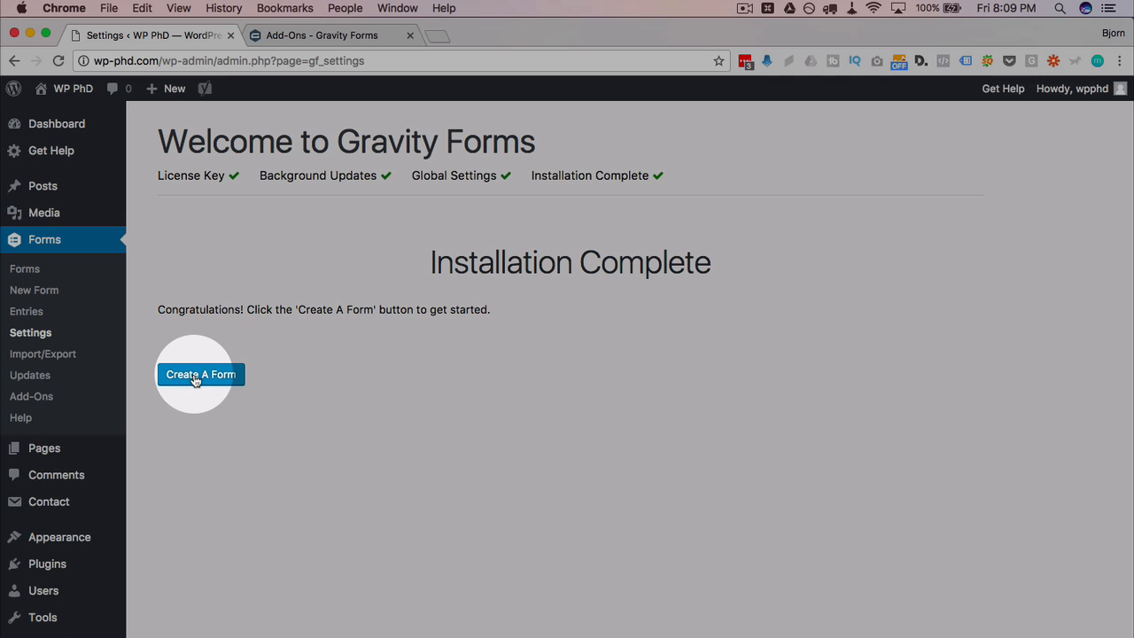
Step: Look through the Gravity Forms import and export pages, checking the Import Forms options and the form choices under Export Entries
{"action": "left_click", "coordinate": [44, 355]}
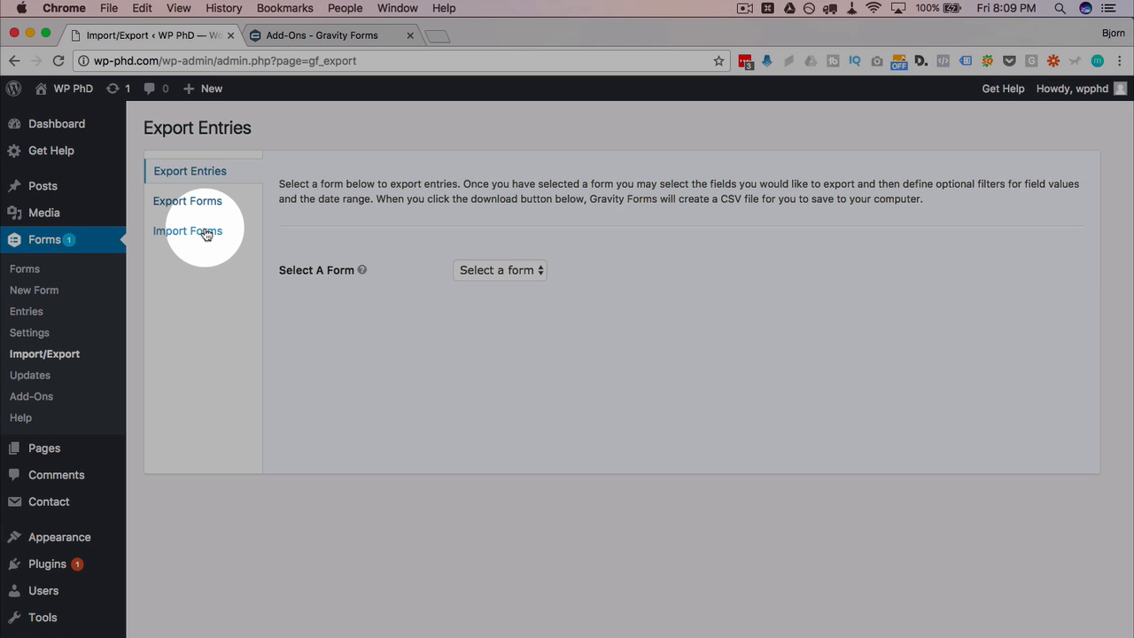
{"action": "left_click", "coordinate": [186, 232]}
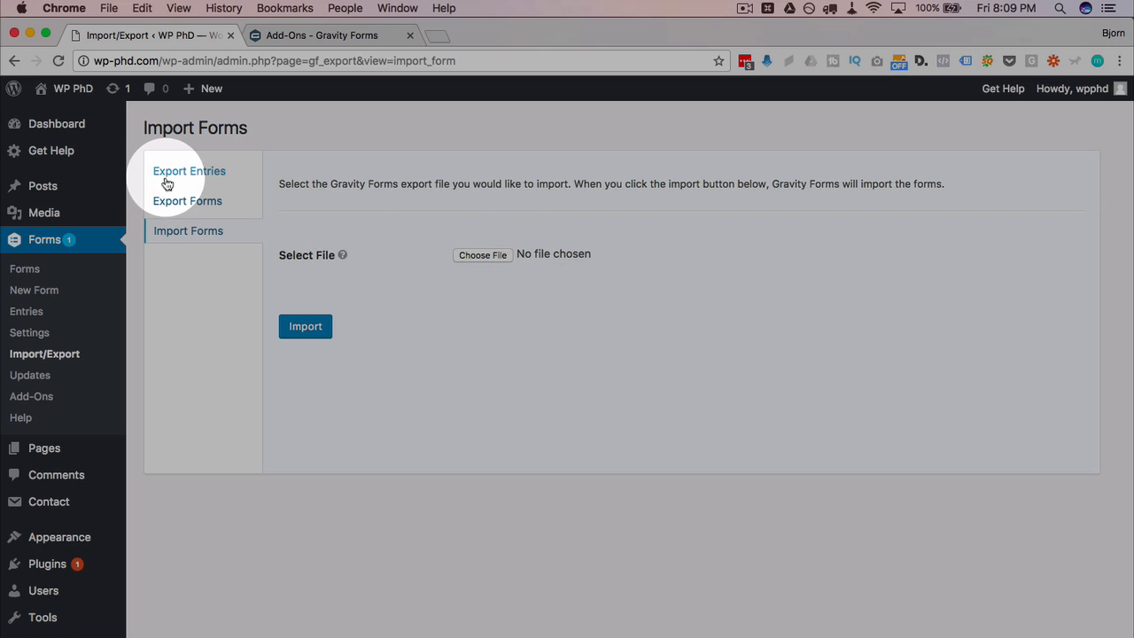
{"action": "left_click", "coordinate": [167, 182]}
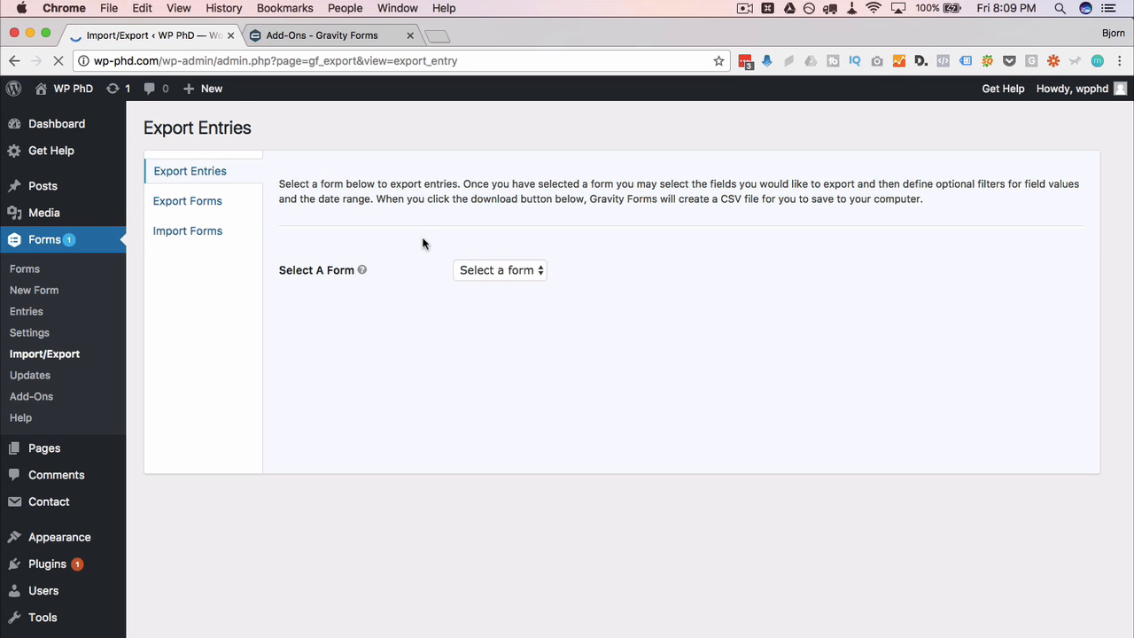
{"action": "left_click", "coordinate": [504, 269]}
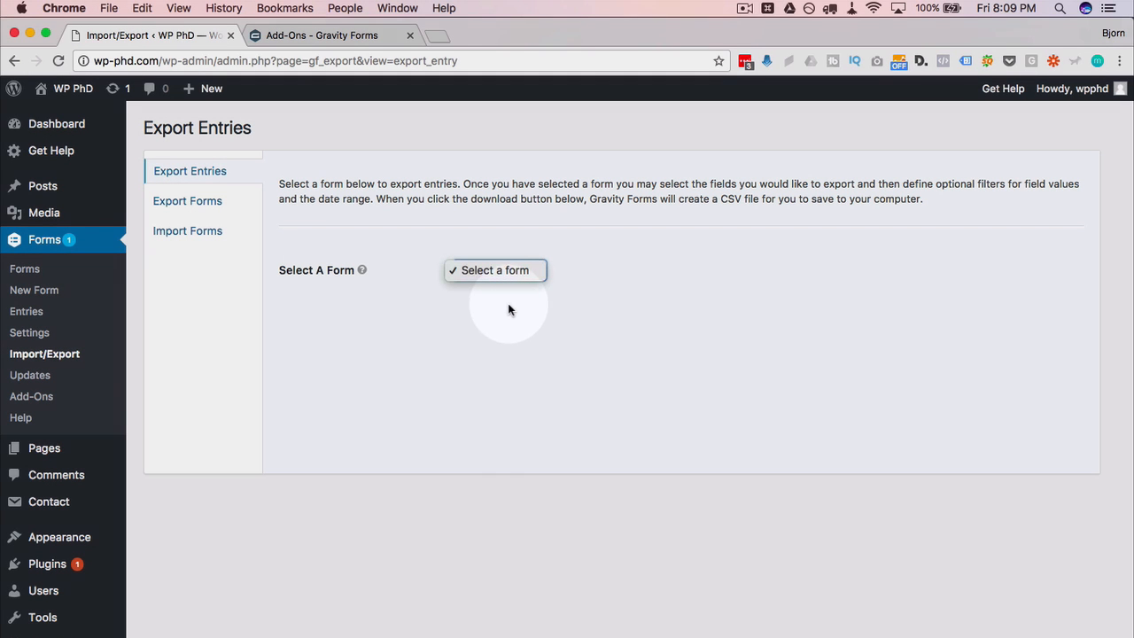
{"action": "left_click", "coordinate": [508, 303]}
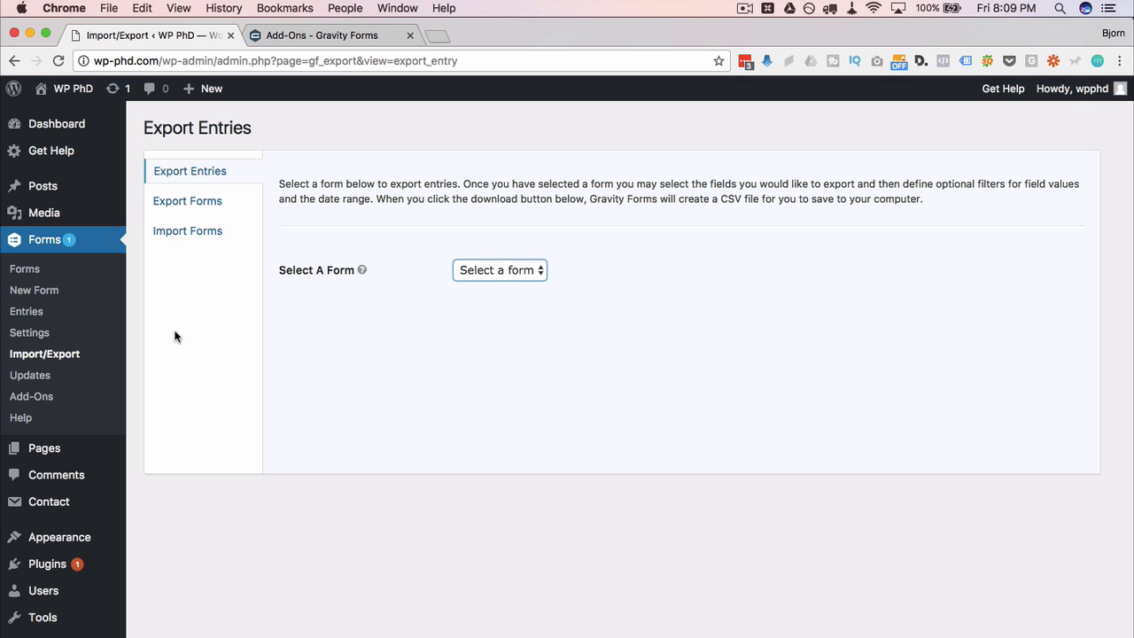
Step: Browse the installable Gravity Forms add-ons in the WordPress admin and compare them with the add-ons list on the Gravity Forms website
{"action": "left_click", "coordinate": [28, 399]}
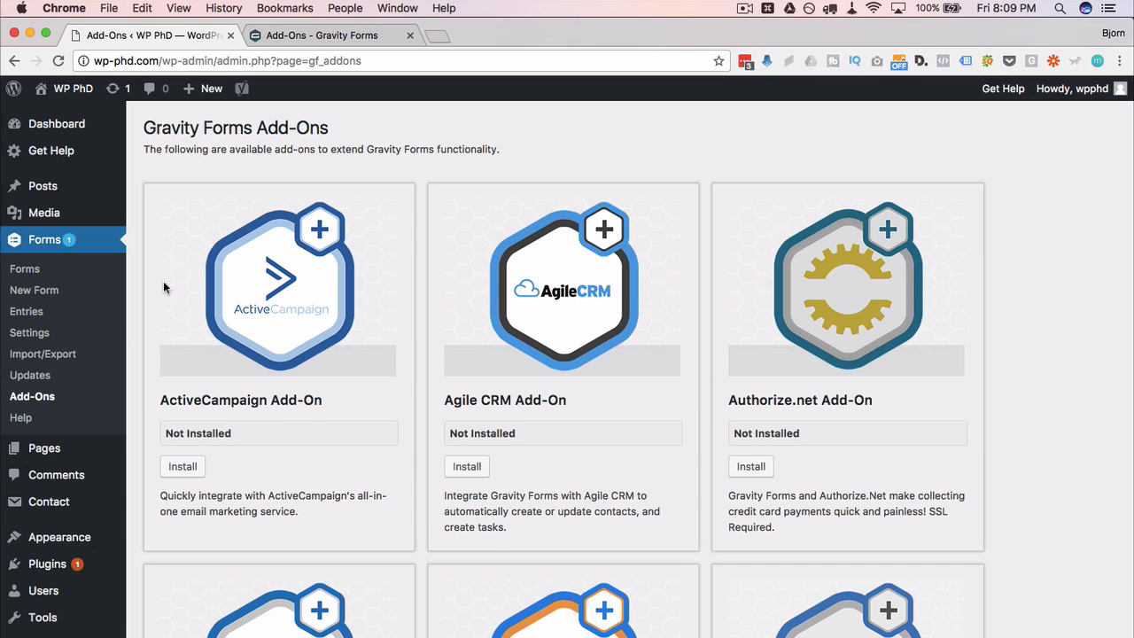
{"action": "scroll", "coordinate": [165, 286], "scroll_direction": "down", "scroll_amount": 1}
{"action": "left_click", "coordinate": [351, 34]}
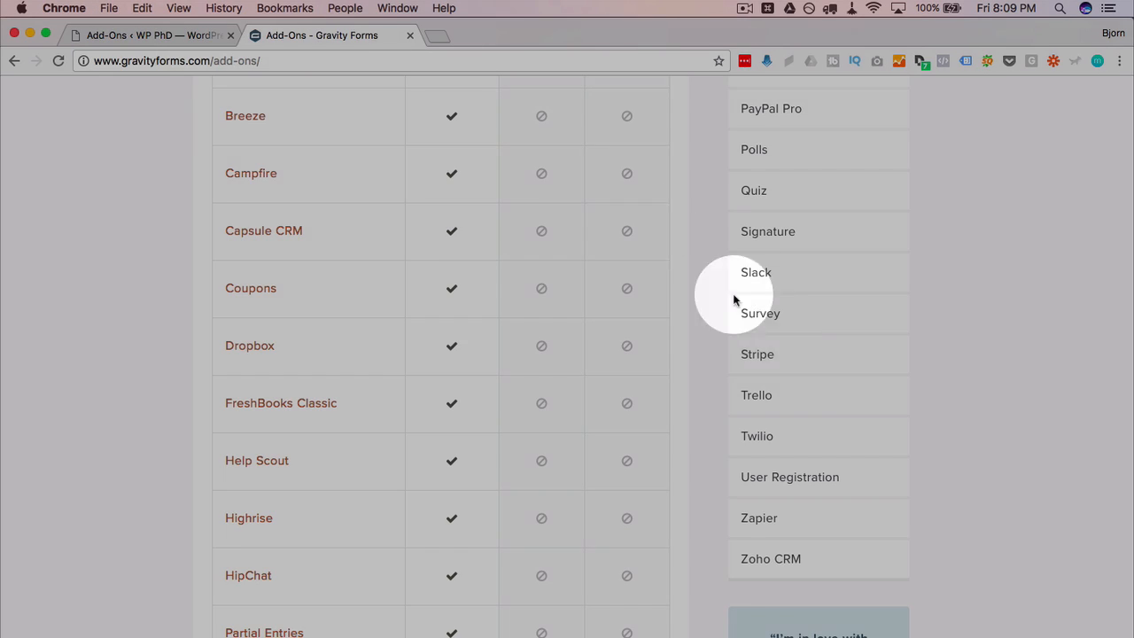
{"action": "scroll", "coordinate": [815, 387], "scroll_direction": "up", "scroll_amount": 4}
{"action": "scroll", "coordinate": [814, 386], "scroll_direction": "up", "scroll_amount": 10}
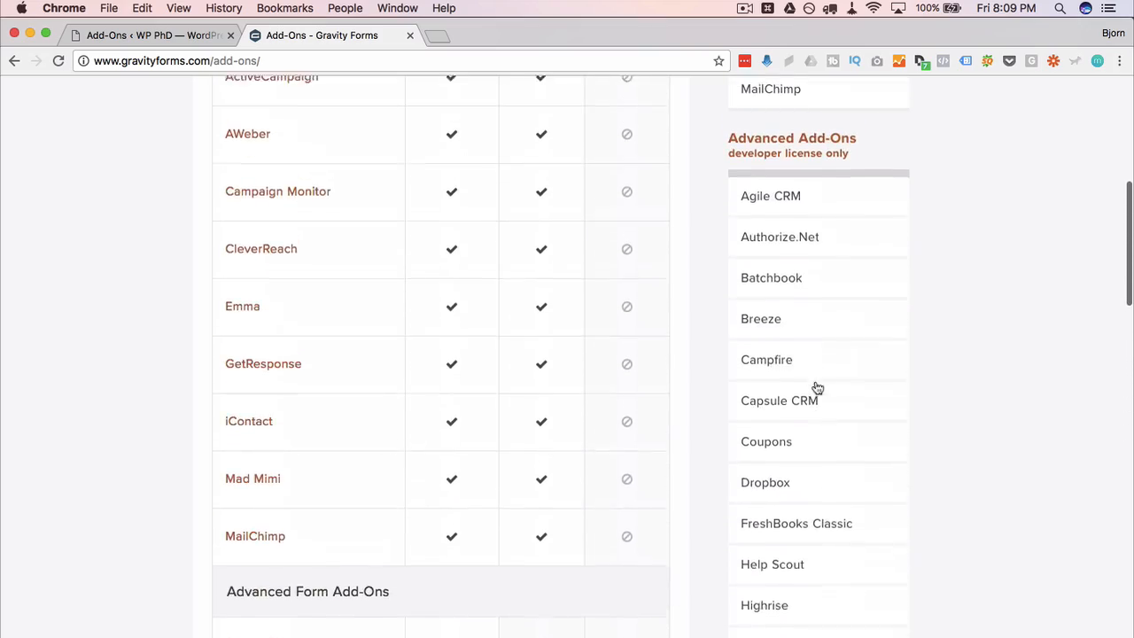
{"action": "left_click", "coordinate": [183, 40]}
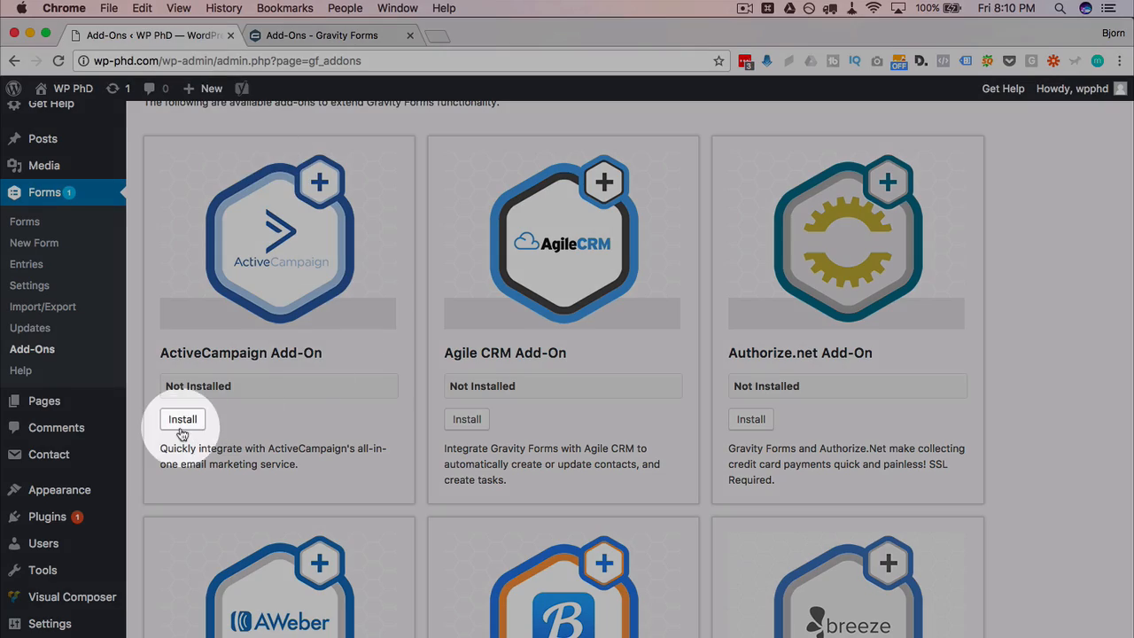
{"action": "scroll", "coordinate": [173, 434], "scroll_direction": "down", "scroll_amount": 3}
{"action": "scroll", "coordinate": [181, 434], "scroll_direction": "down", "scroll_amount": 8}
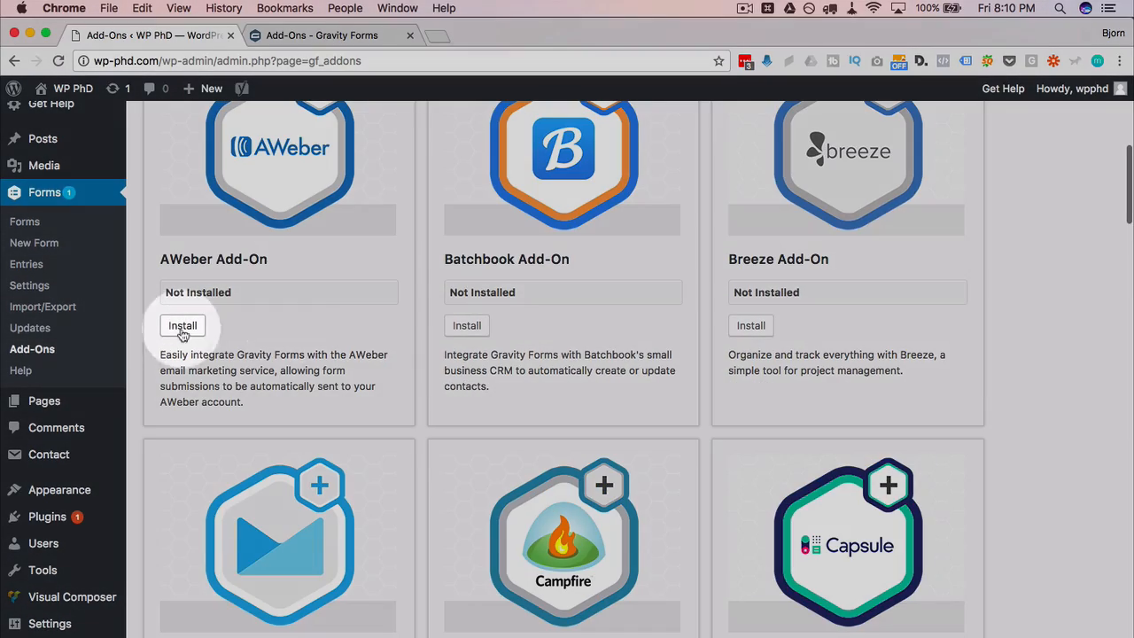
{"action": "scroll", "coordinate": [620, 346], "scroll_direction": "down", "scroll_amount": 10}
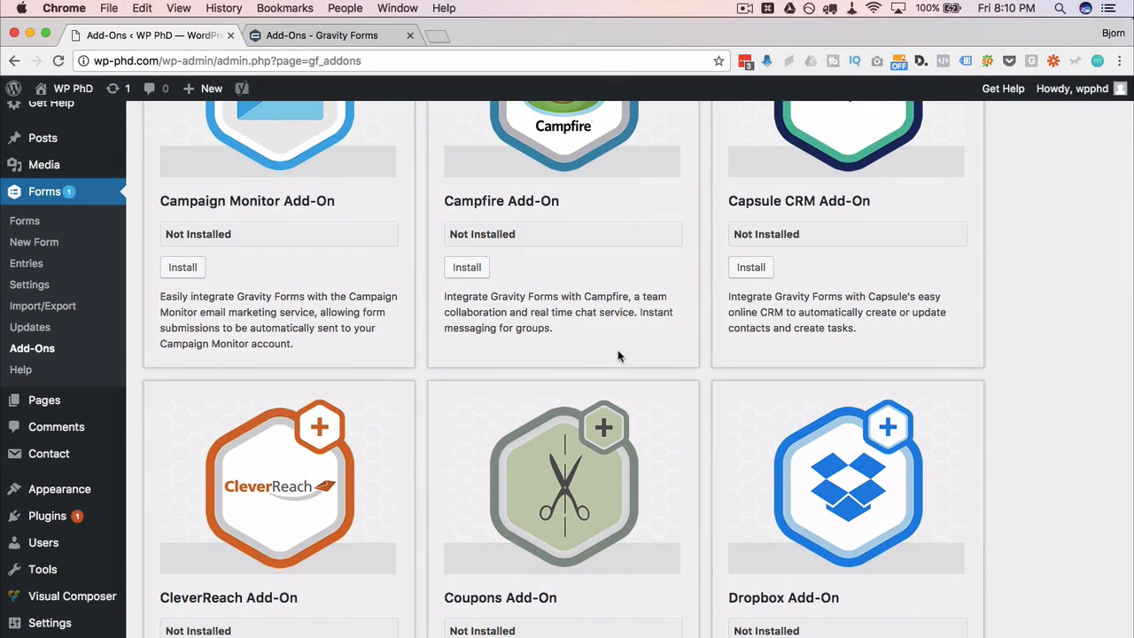
{"action": "scroll", "coordinate": [619, 354], "scroll_direction": "down", "scroll_amount": 14}
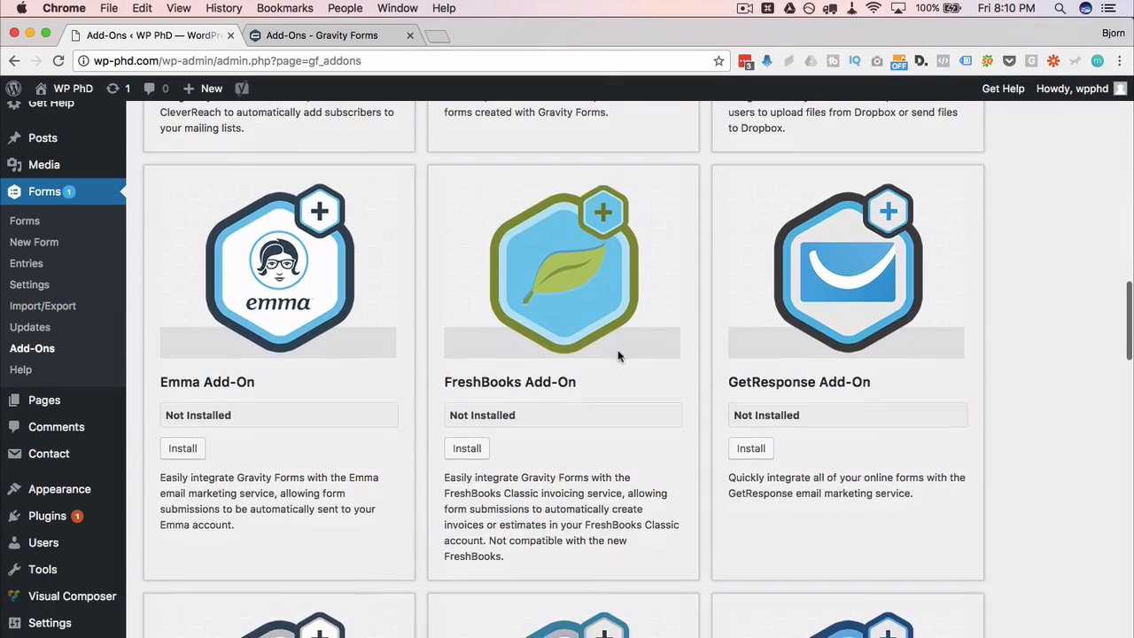
{"action": "scroll", "coordinate": [618, 354], "scroll_direction": "down", "scroll_amount": 20}
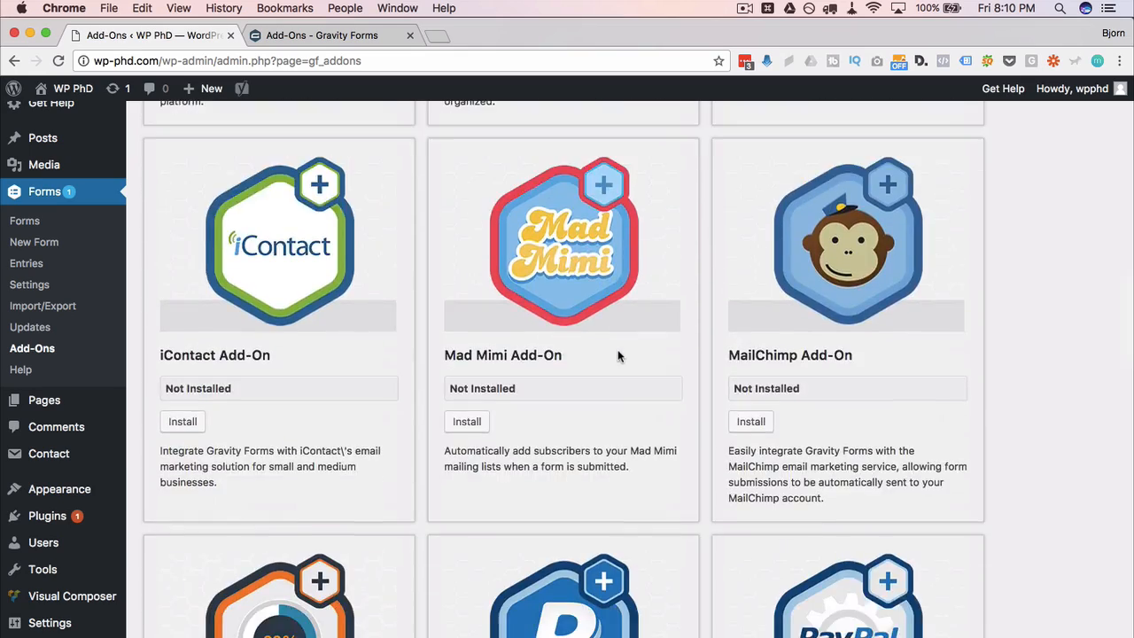
{"action": "scroll", "coordinate": [618, 354], "scroll_direction": "down", "scroll_amount": 11}
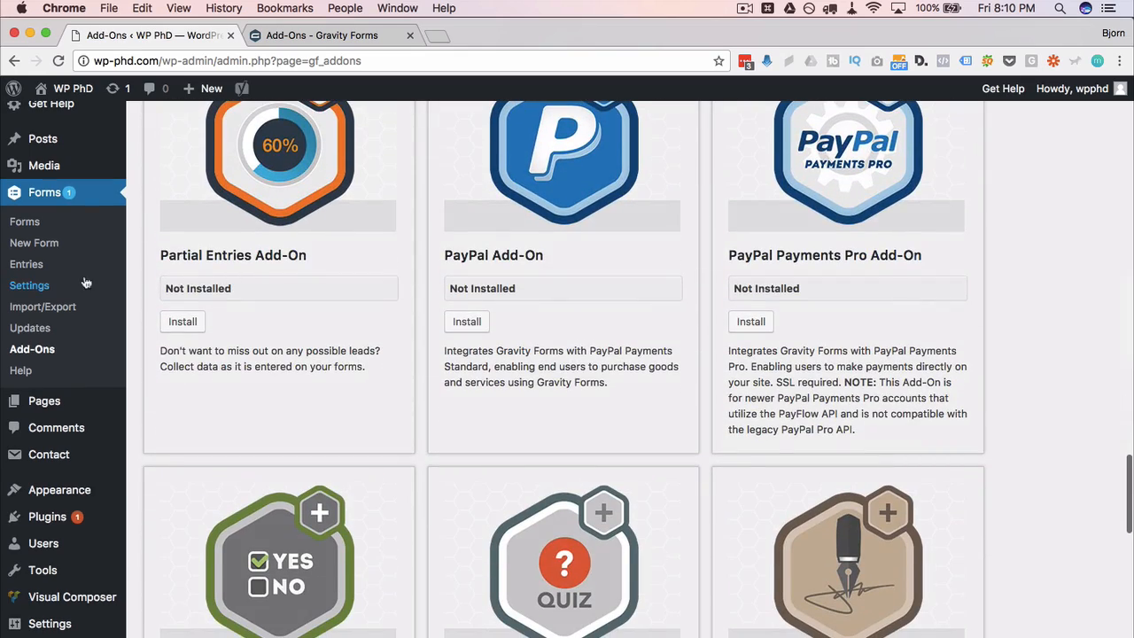
Step: Start a new form in Gravity Forms and enter "Application Form" as its title
{"action": "left_click", "coordinate": [37, 246]}
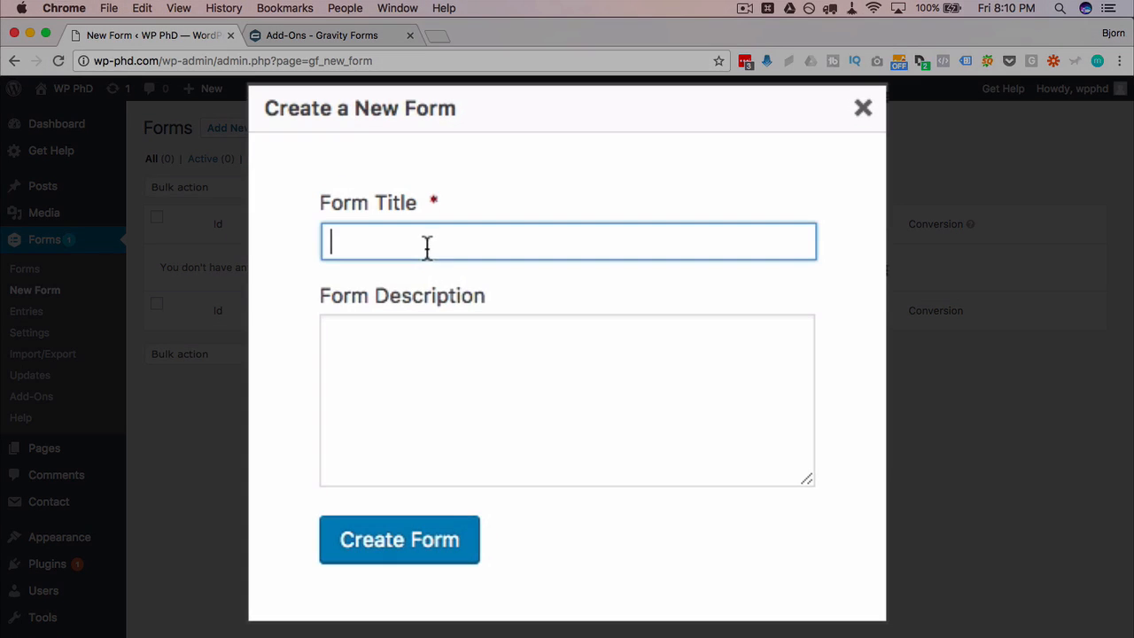
{"action": "type", "text": "Application "}
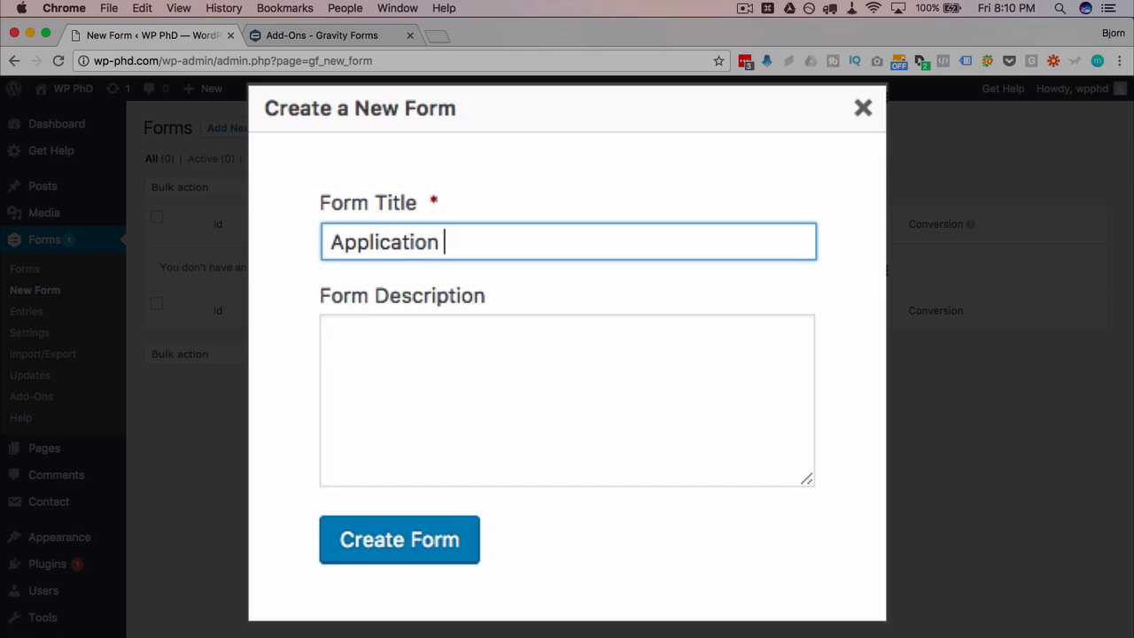
{"action": "type", "text": "Form"}
{"action": "key", "text": "Tab"}
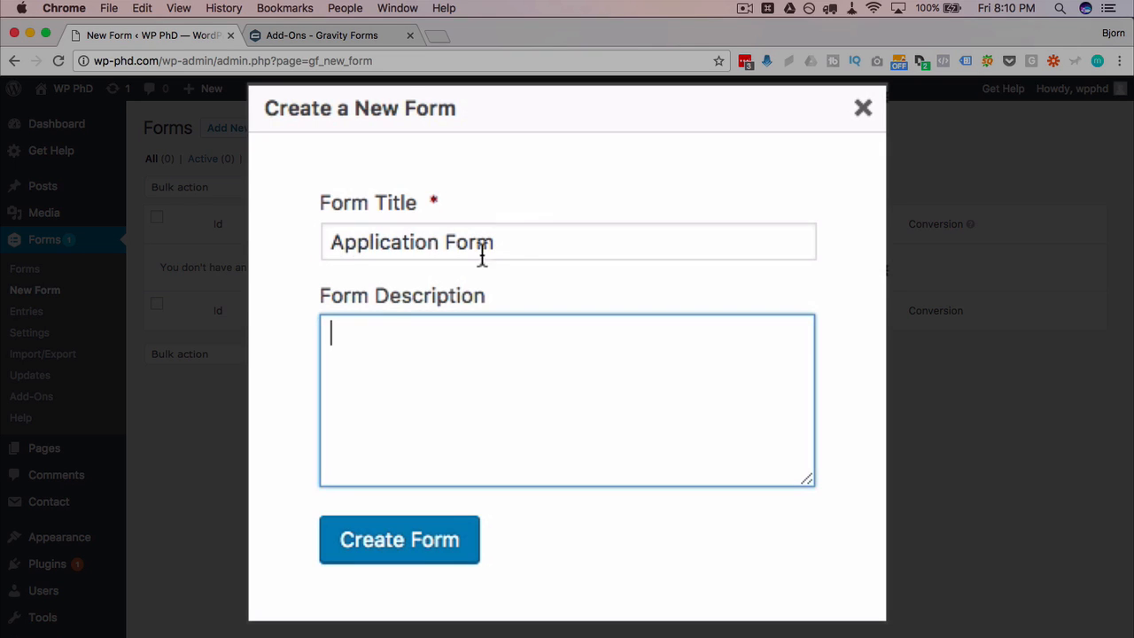
Step: Copy the form title "Application Form" into the Form Description and create the form
{"action": "triple_click", "coordinate": [516, 254]}
{"action": "key", "text": "super+c"}
{"action": "left_click", "coordinate": [514, 382]}
{"action": "key", "text": "super+v"}
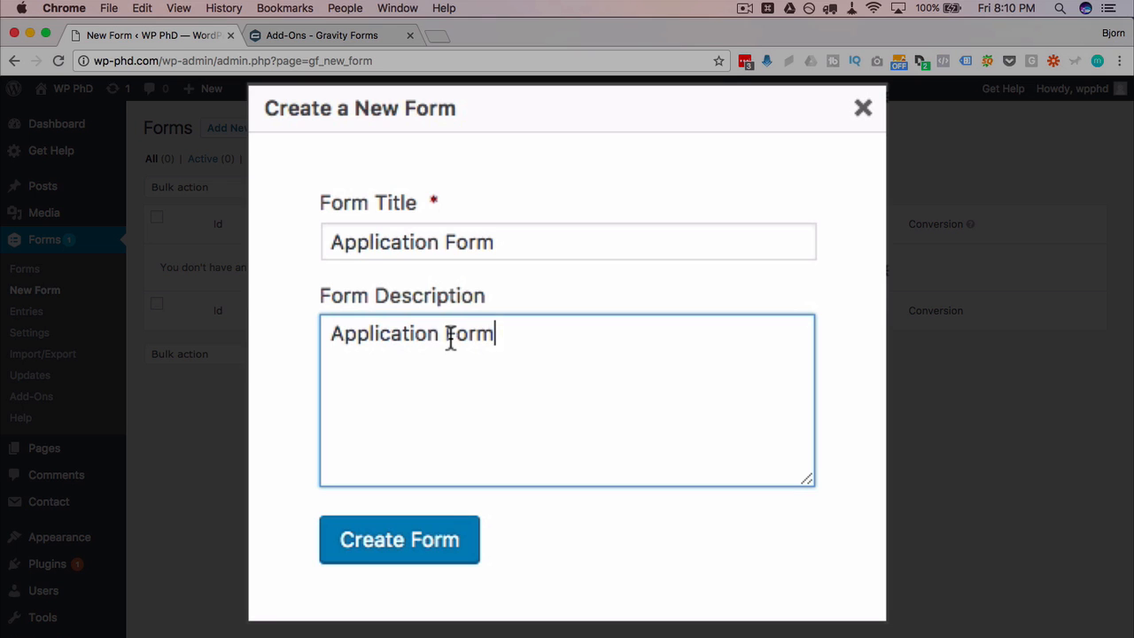
{"action": "left_click", "coordinate": [391, 554]}
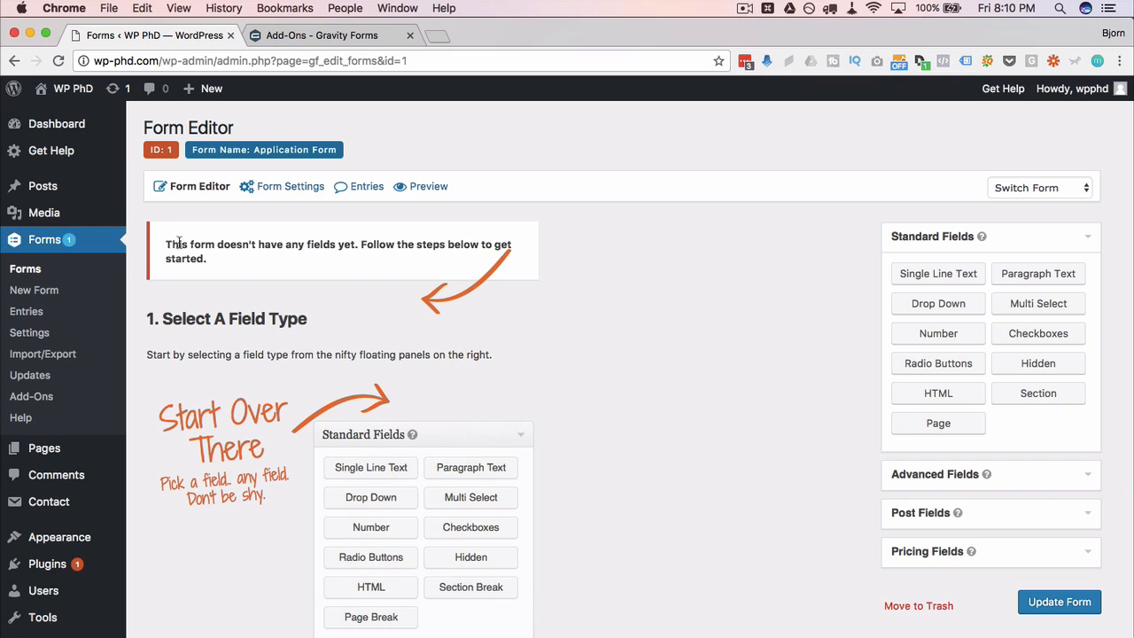
Step: Read the form editor's getting-started instructions on selecting a field type and adding a field
{"action": "left_click_drag", "start_coordinate": [166, 245], "coordinate": [386, 256]}
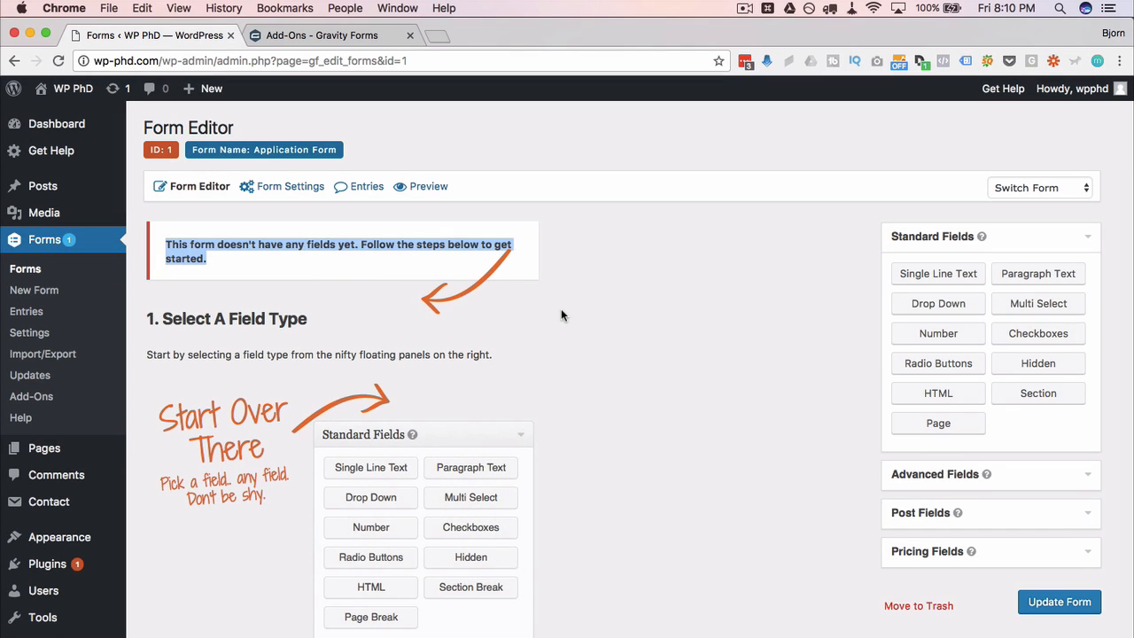
{"action": "left_click", "coordinate": [561, 246]}
{"action": "scroll", "coordinate": [560, 284], "scroll_direction": "down", "scroll_amount": 2}
{"action": "scroll", "coordinate": [561, 308], "scroll_direction": "down", "scroll_amount": 4}
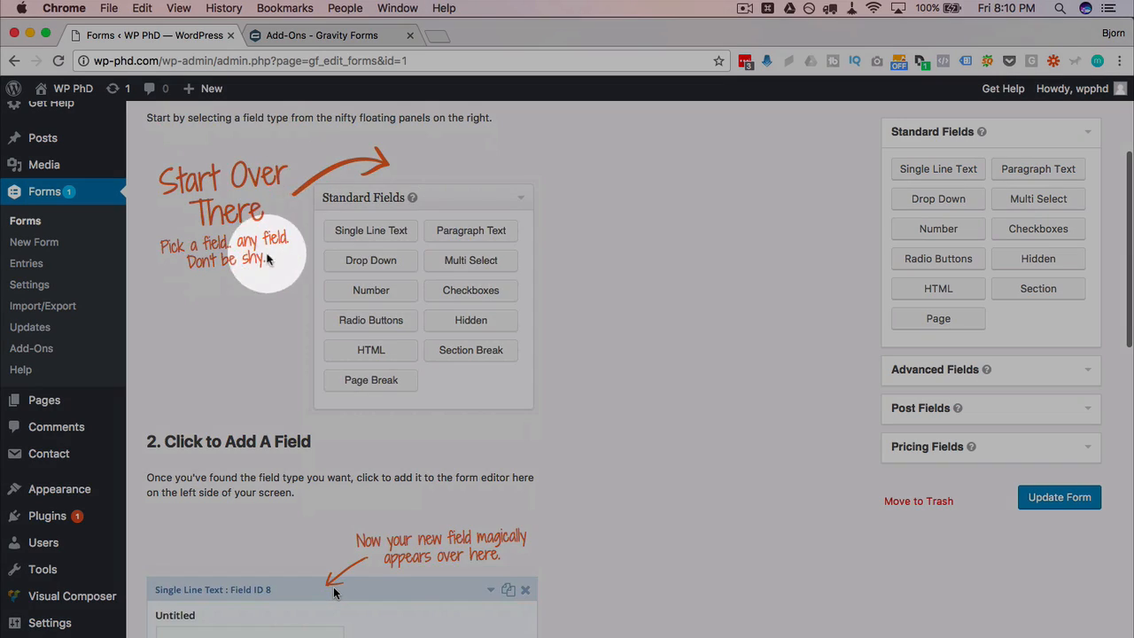
{"action": "scroll", "coordinate": [275, 235], "scroll_direction": "up", "scroll_amount": 1}
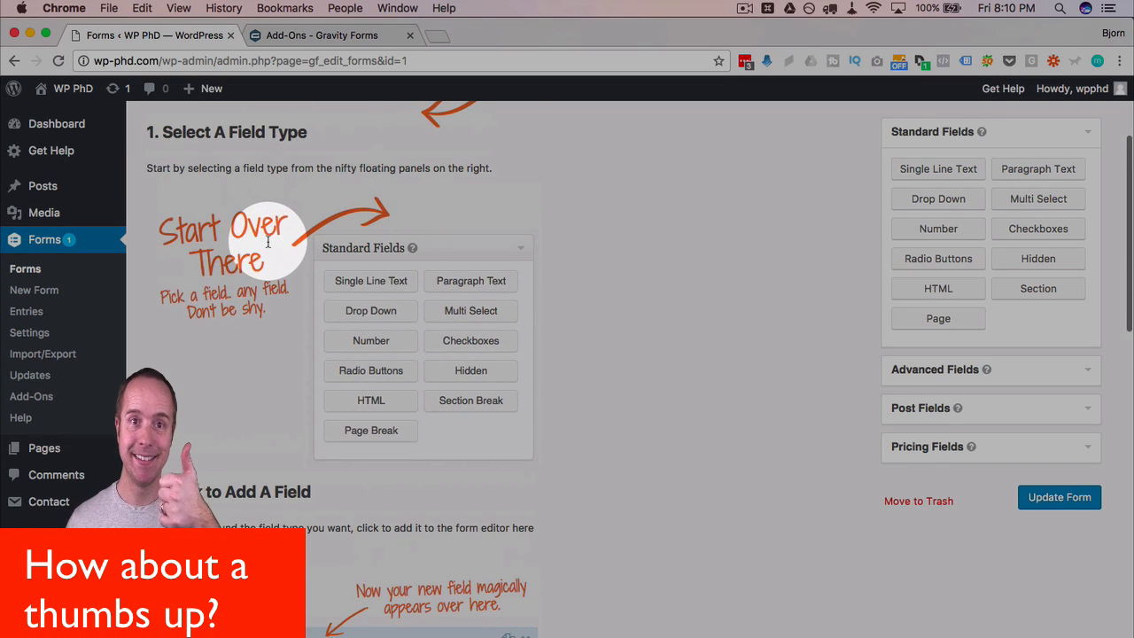
Step: Read the rest of the getting-started instructions on adding fields, editing field options, arranging fields and saving the form
{"action": "scroll", "coordinate": [268, 243], "scroll_direction": "up", "scroll_amount": 1}
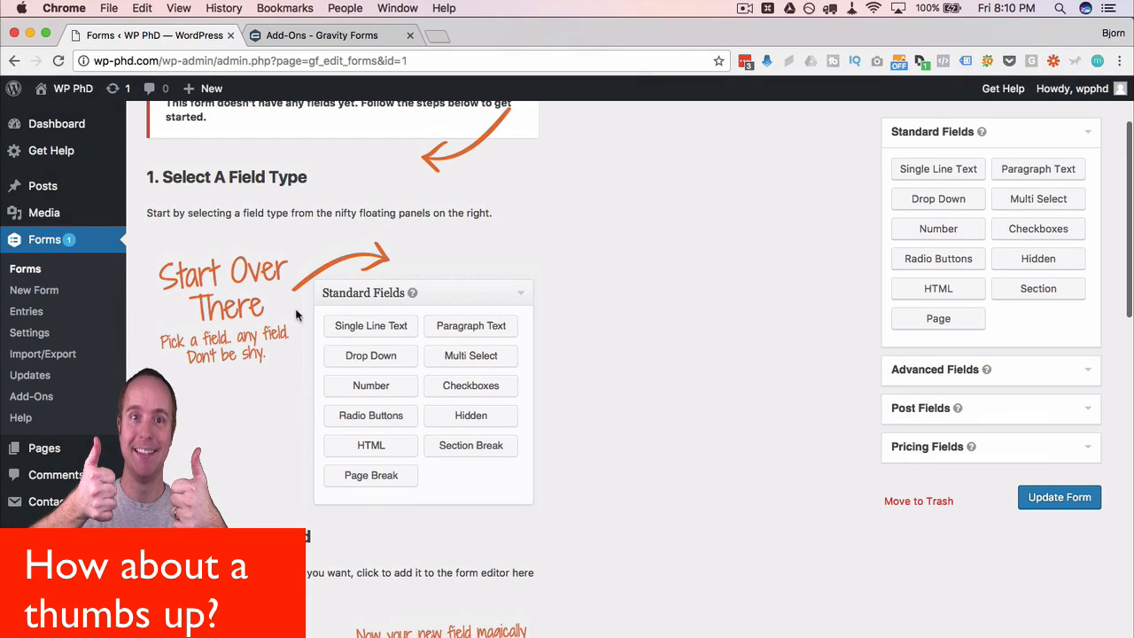
{"action": "scroll", "coordinate": [291, 253], "scroll_direction": "down", "scroll_amount": 6}
{"action": "scroll", "coordinate": [288, 255], "scroll_direction": "up", "scroll_amount": 5}
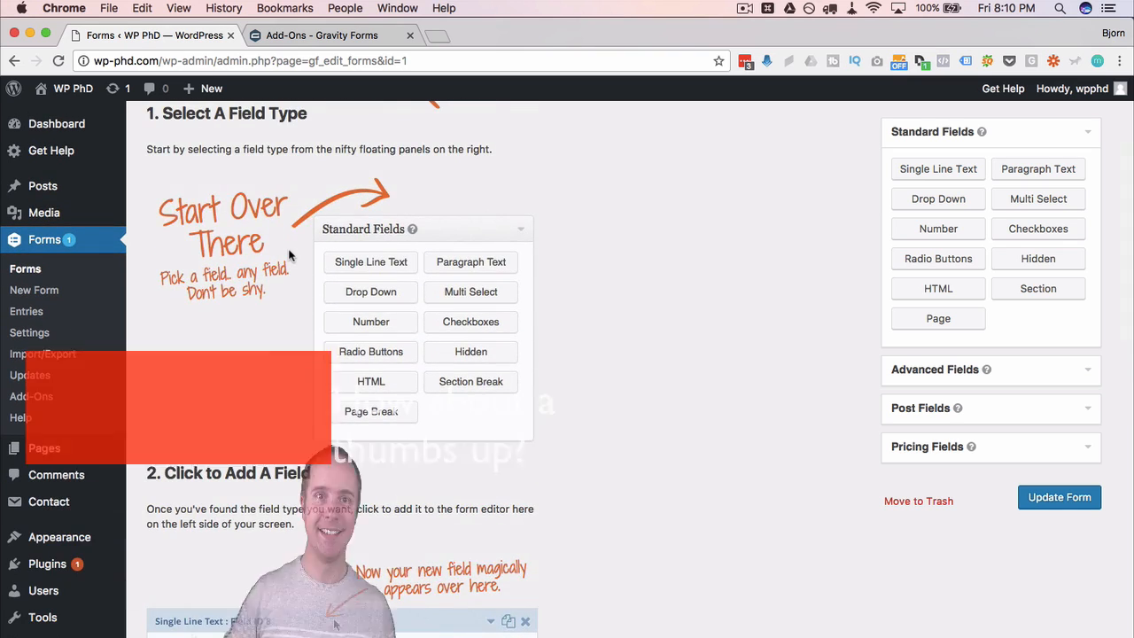
{"action": "scroll", "coordinate": [289, 255], "scroll_direction": "down", "scroll_amount": 7}
{"action": "scroll", "coordinate": [289, 255], "scroll_direction": "down", "scroll_amount": 13}
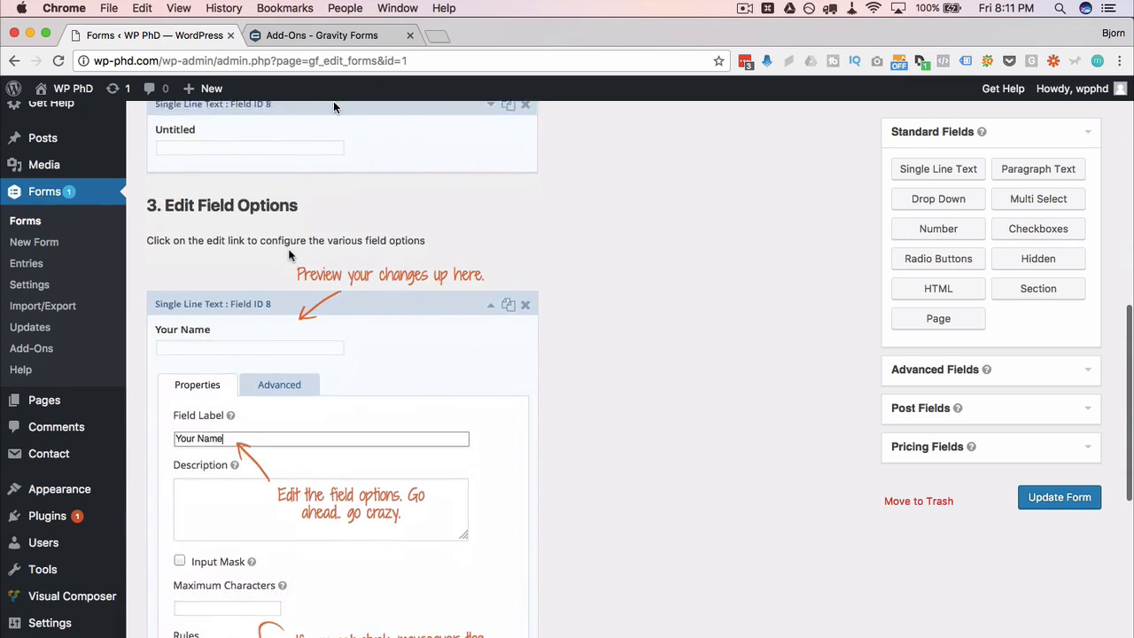
{"action": "scroll", "coordinate": [289, 255], "scroll_direction": "down", "scroll_amount": 4}
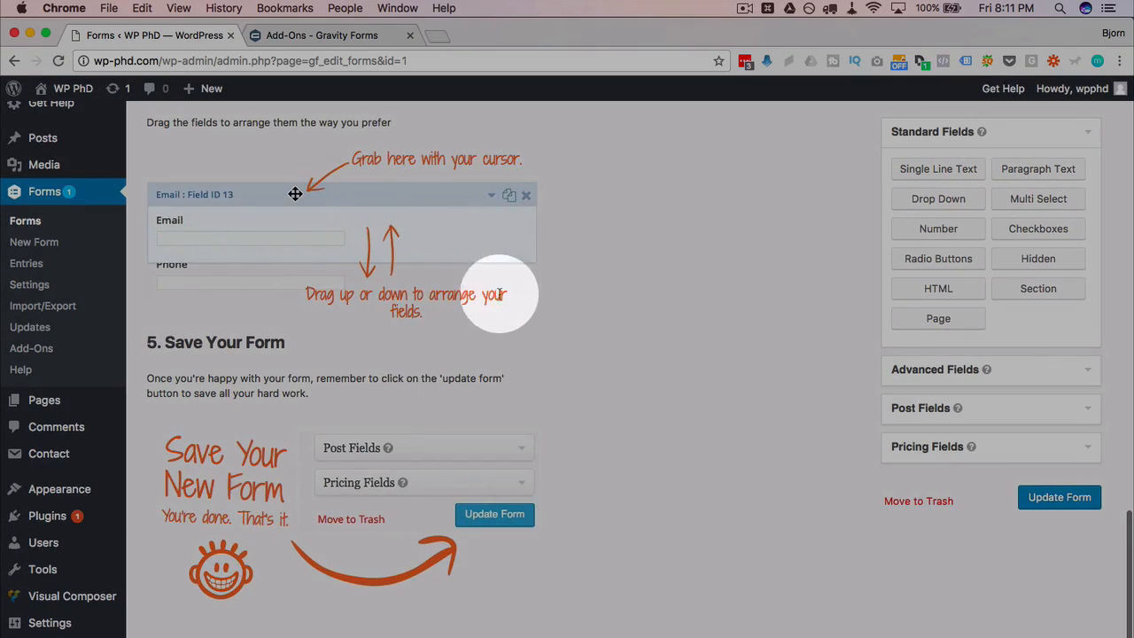
{"action": "scroll", "coordinate": [506, 301], "scroll_direction": "up", "scroll_amount": 20}
{"action": "scroll", "coordinate": [506, 313], "scroll_direction": "up", "scroll_amount": 8}
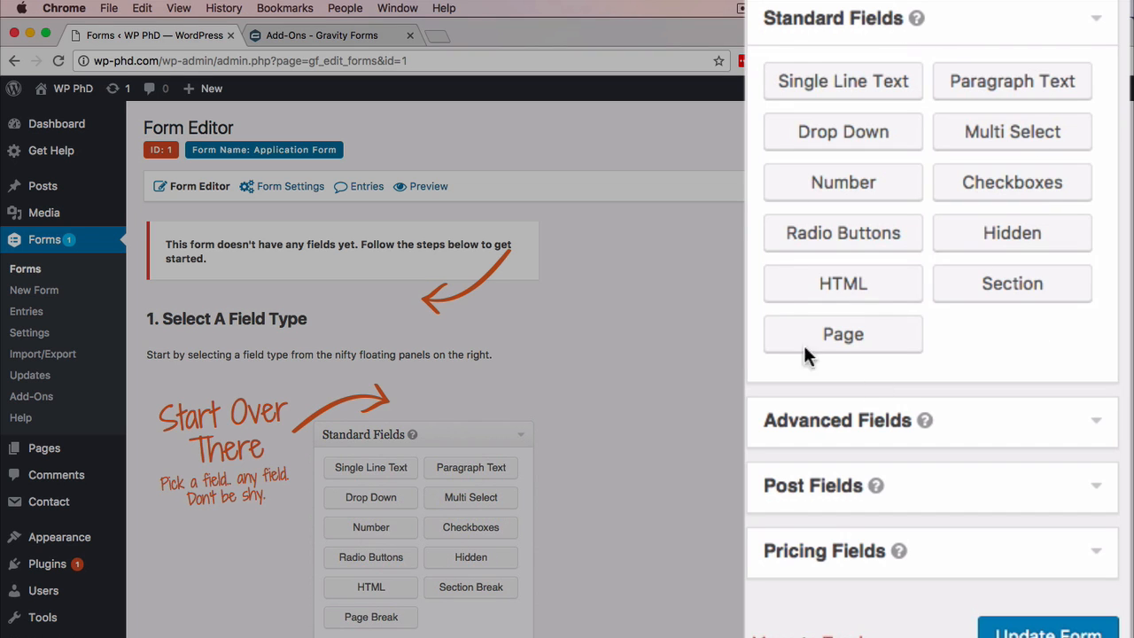
Step: Review the field types available under Advanced Fields, Post Fields and Pricing Fields
{"action": "left_click", "coordinate": [827, 429]}
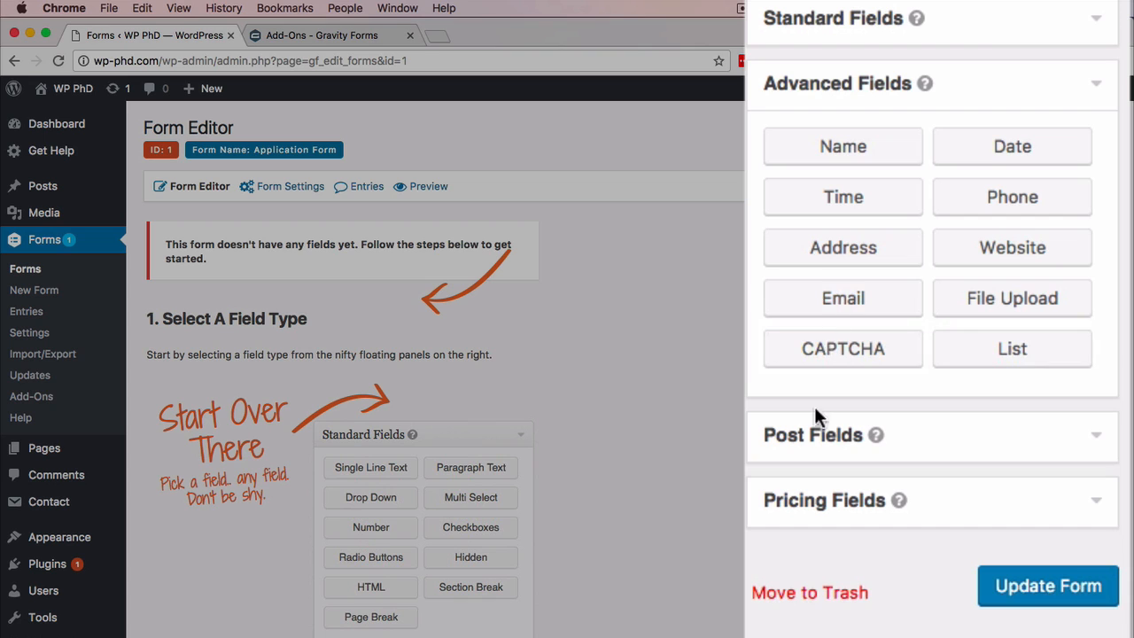
{"action": "left_click", "coordinate": [806, 441]}
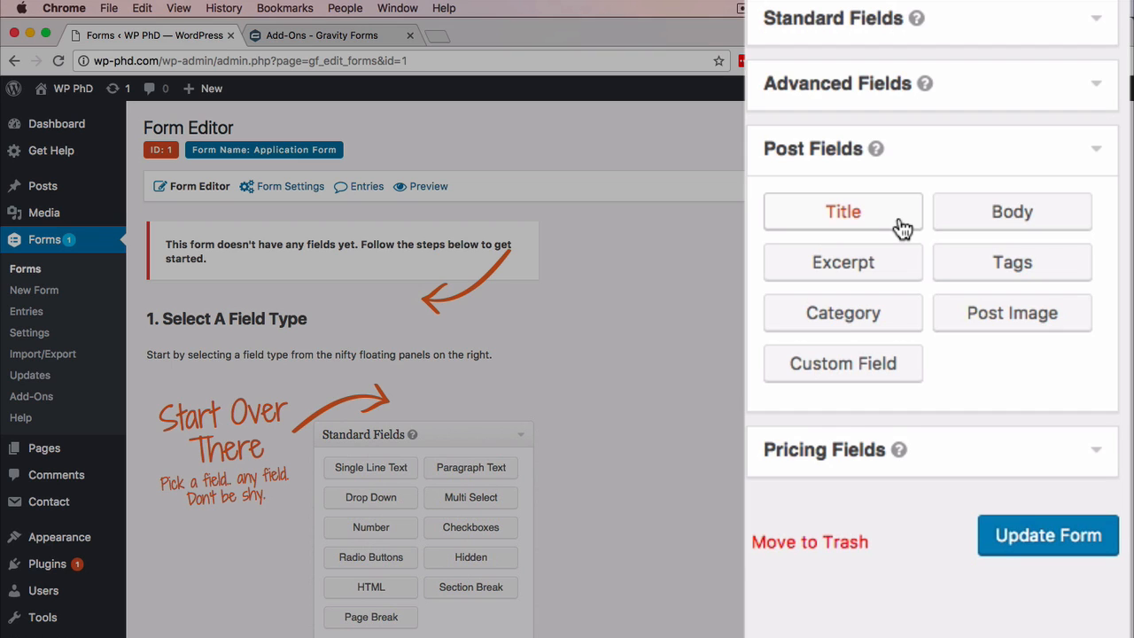
{"action": "left_click", "coordinate": [823, 456]}
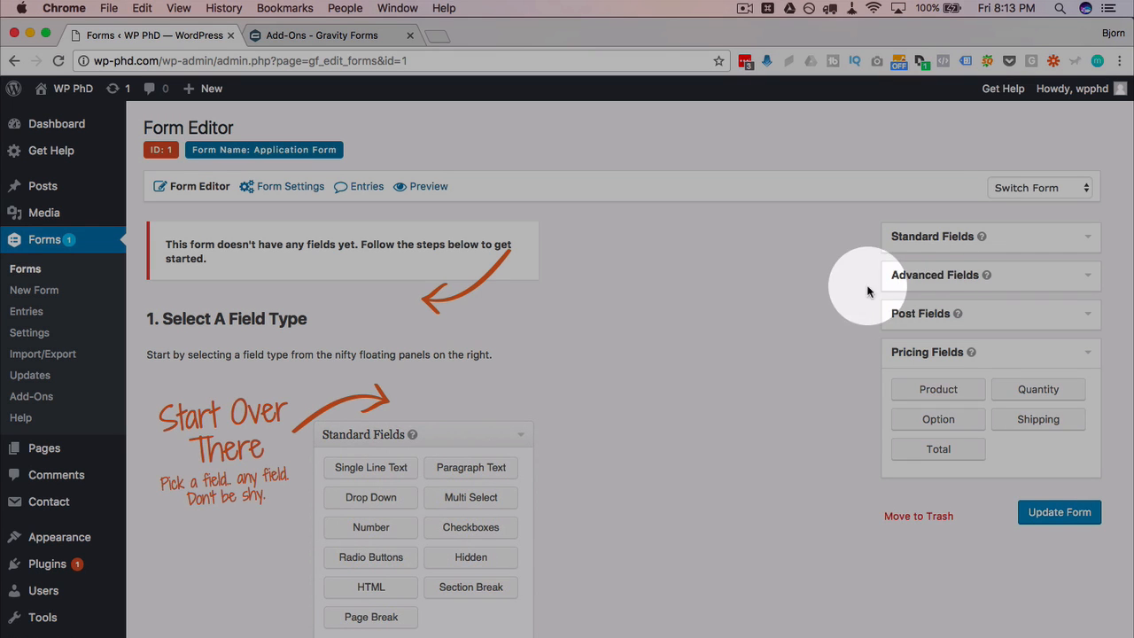
Step: Add a Name field from the Advanced Fields group to the empty form
{"action": "left_click", "coordinate": [919, 278]}
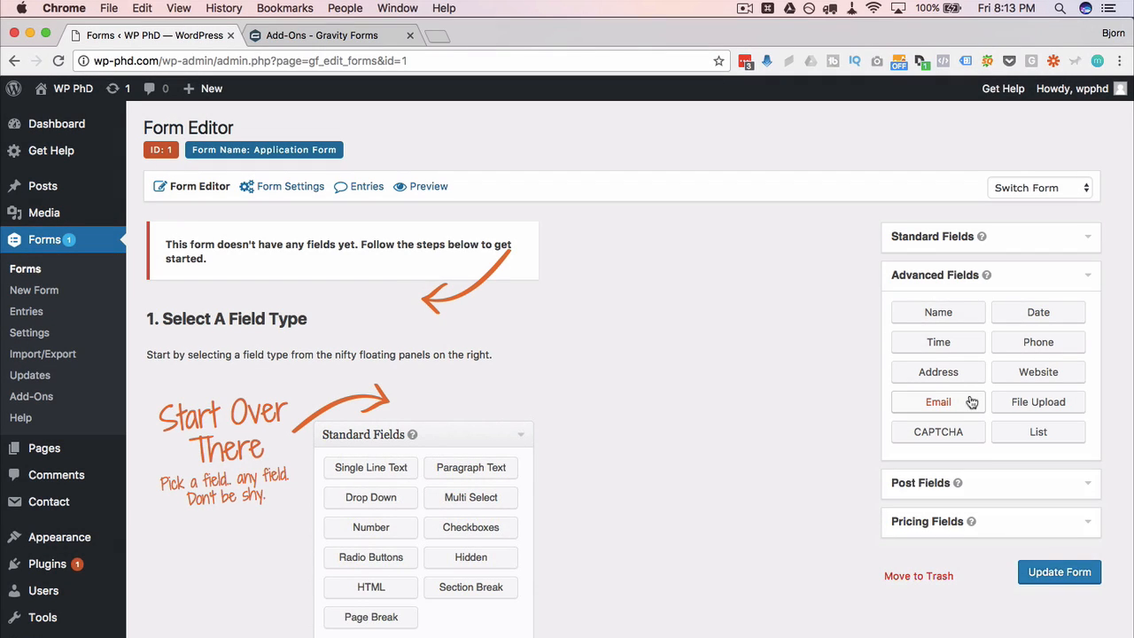
{"action": "left_click", "coordinate": [965, 321]}
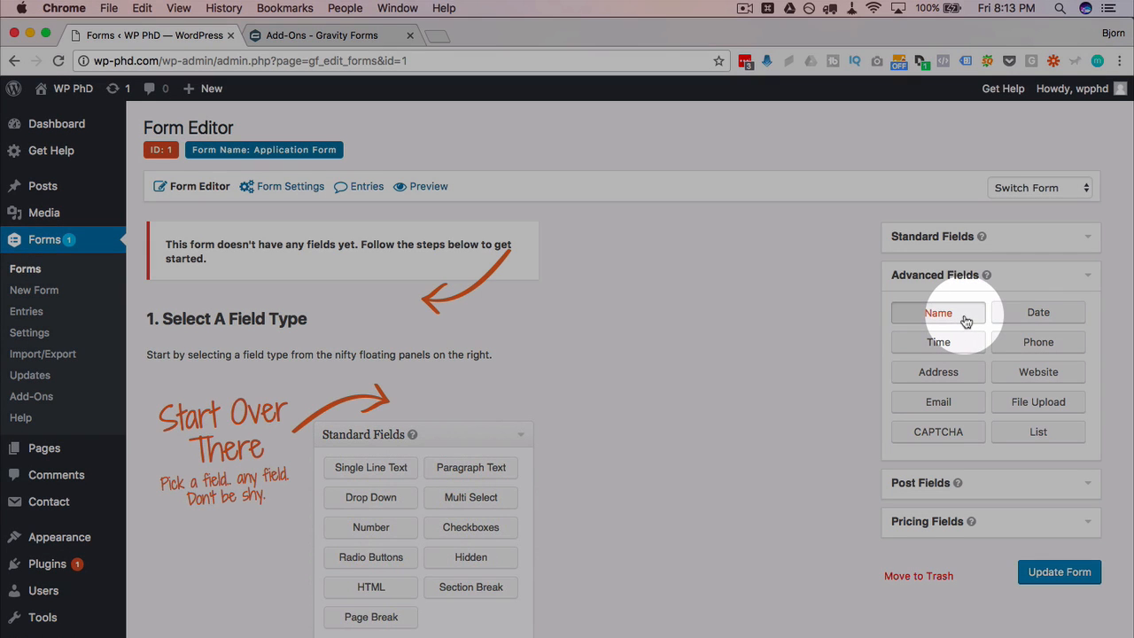
{"action": "left_click_drag", "start_coordinate": [965, 321], "coordinate": [274, 264]}
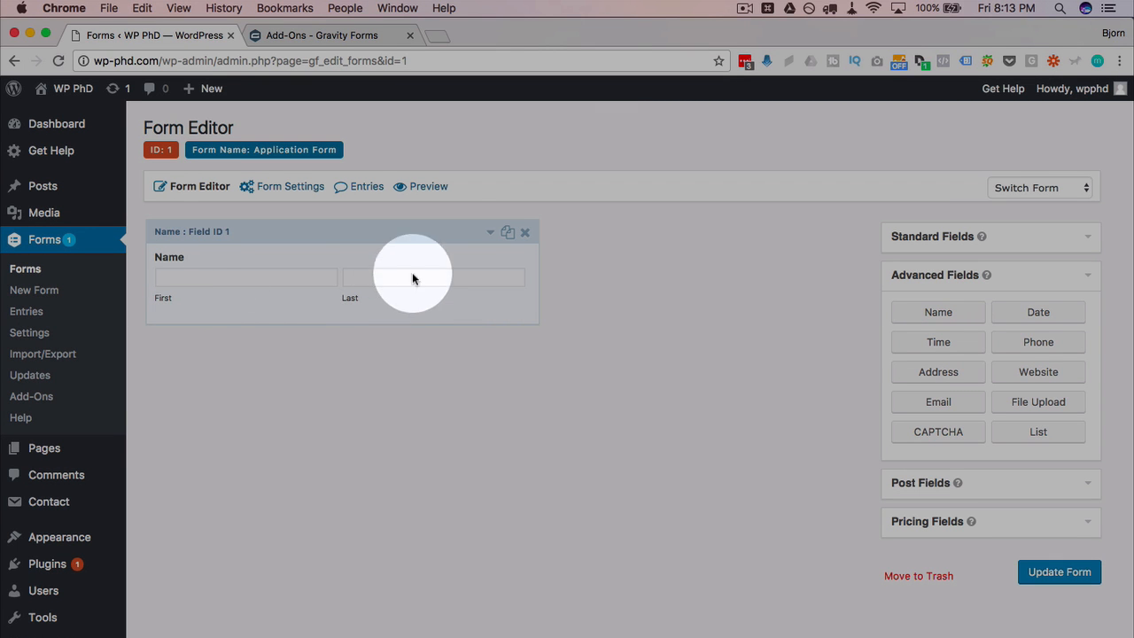
Step: Open the Name field's settings and change its field label to "Please enter your name"
{"action": "left_click", "coordinate": [490, 234]}
{"action": "scroll", "coordinate": [433, 382], "scroll_direction": "down", "scroll_amount": 3}
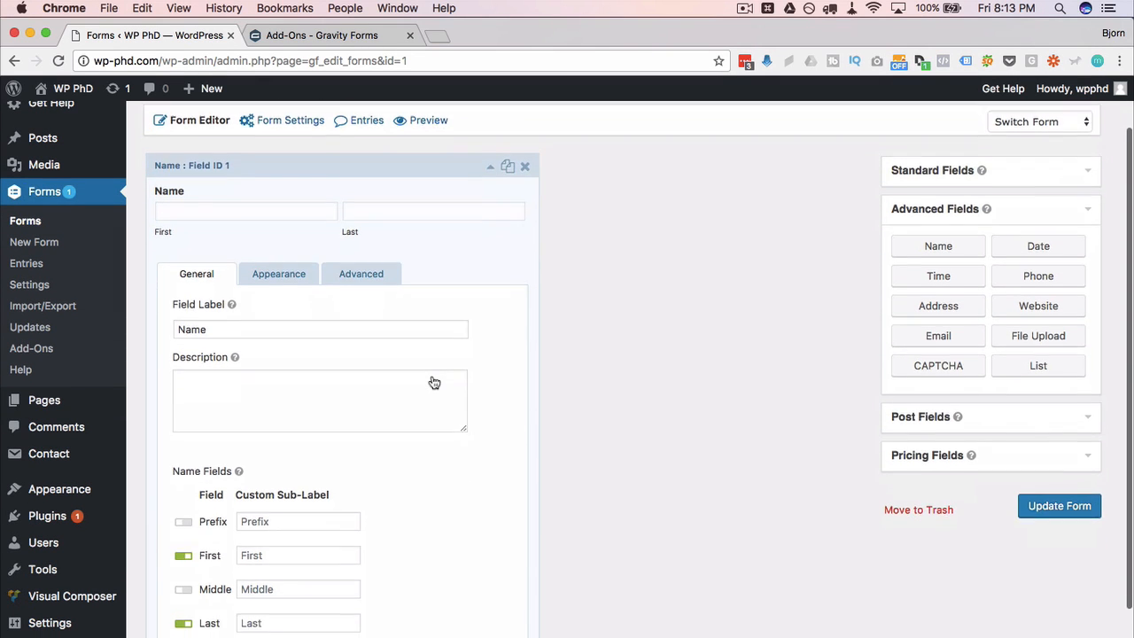
{"action": "double_click", "coordinate": [197, 291]}
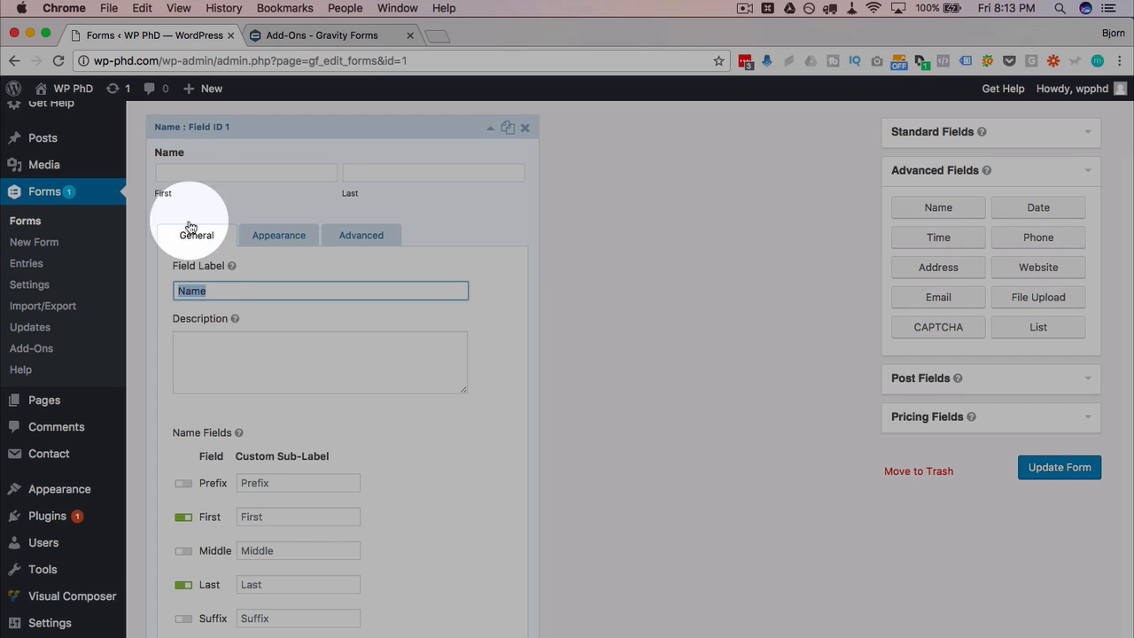
{"action": "left_click_drag", "start_coordinate": [187, 155], "coordinate": [149, 153]}
{"action": "double_click", "coordinate": [190, 291]}
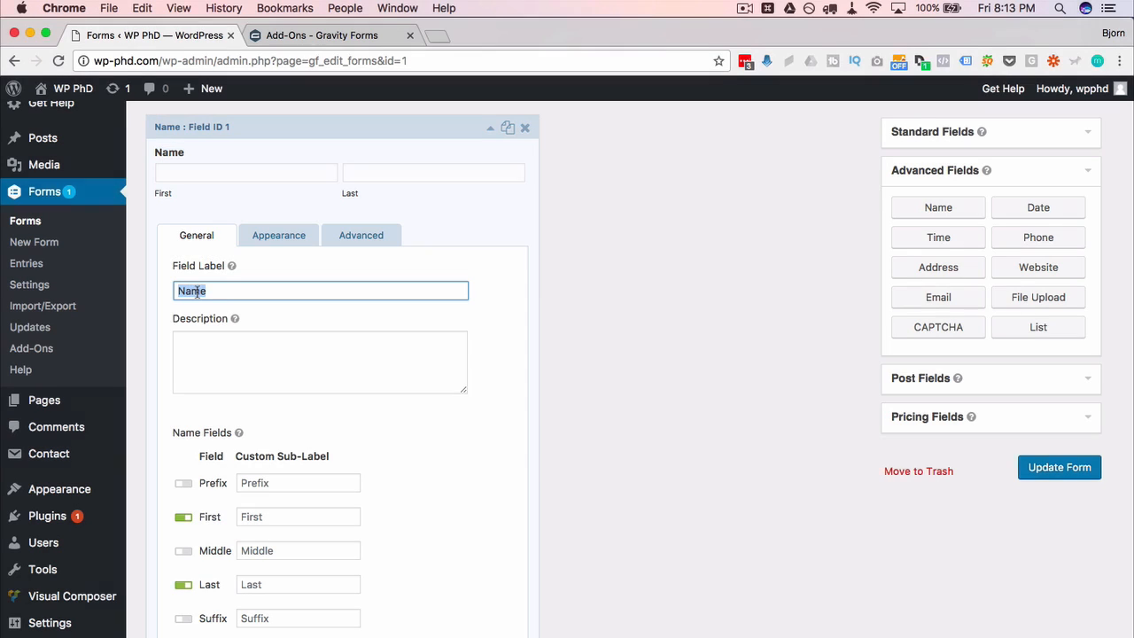
{"action": "type", "text": "Please enter you rname"}
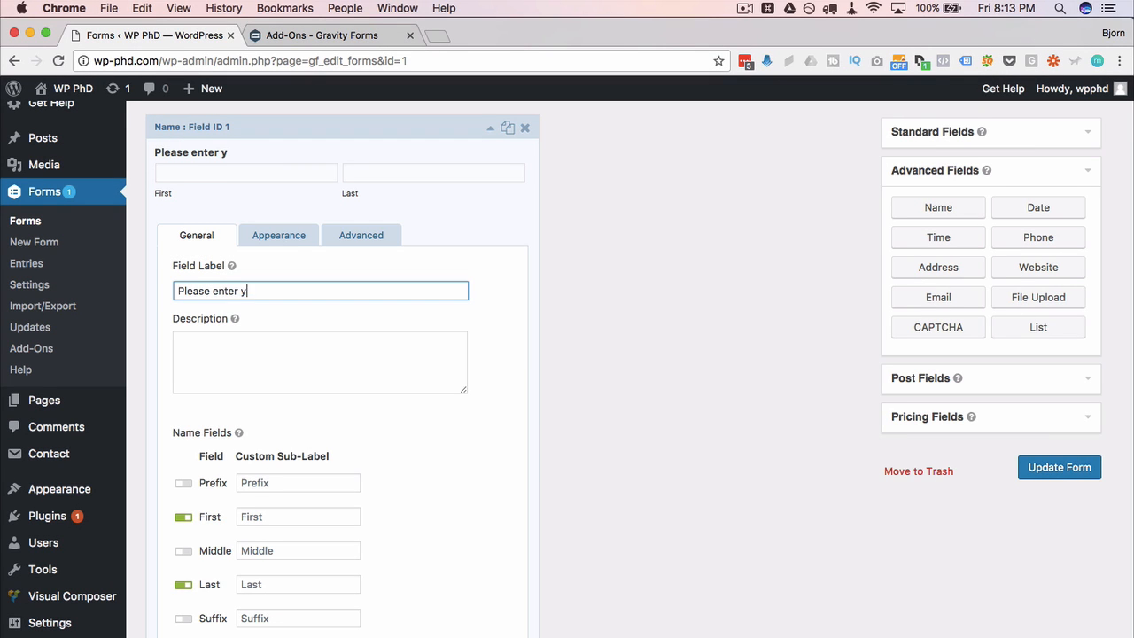
{"action": "key", "text": "BackSpace"}
{"action": "key", "text": "BackSpace"}
{"action": "key", "text": "BackSpace"}
{"action": "key", "text": "BackSpace"}
{"action": "key", "text": "BackSpace"}
{"action": "key", "text": "BackSpace"}
{"action": "type", "text": "r a"}
{"action": "key", "text": "BackSpace"}
{"action": "type", "text": "name"}
Step: Turn off the Last sub-field of the Name field and check the field's preview
{"action": "left_click", "coordinate": [195, 377]}
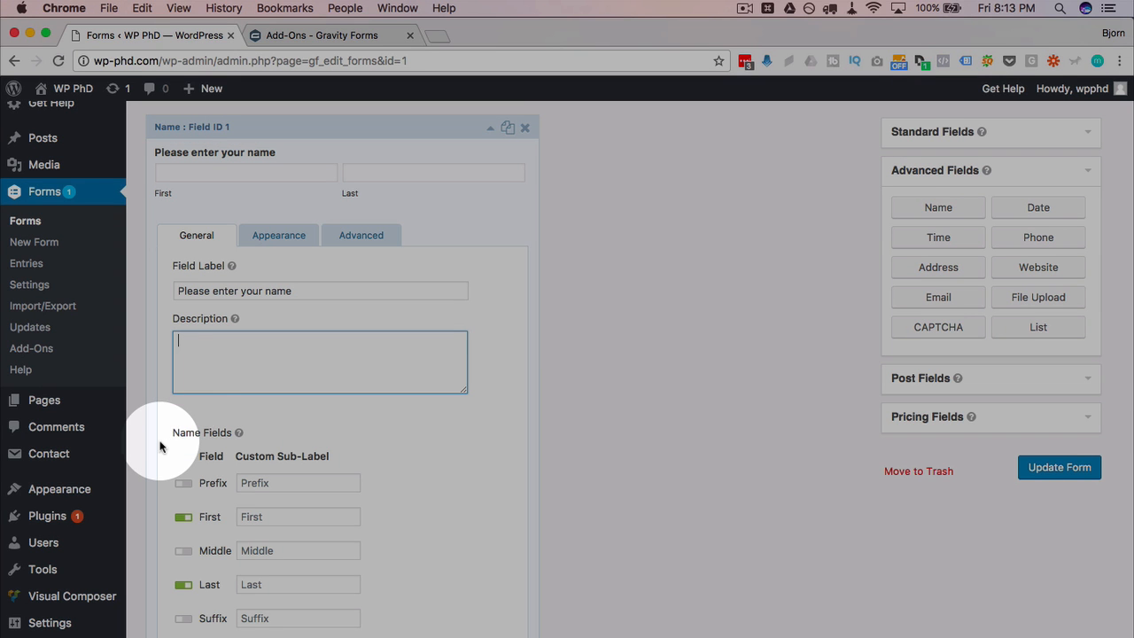
{"action": "scroll", "coordinate": [158, 444], "scroll_direction": "down", "scroll_amount": 1}
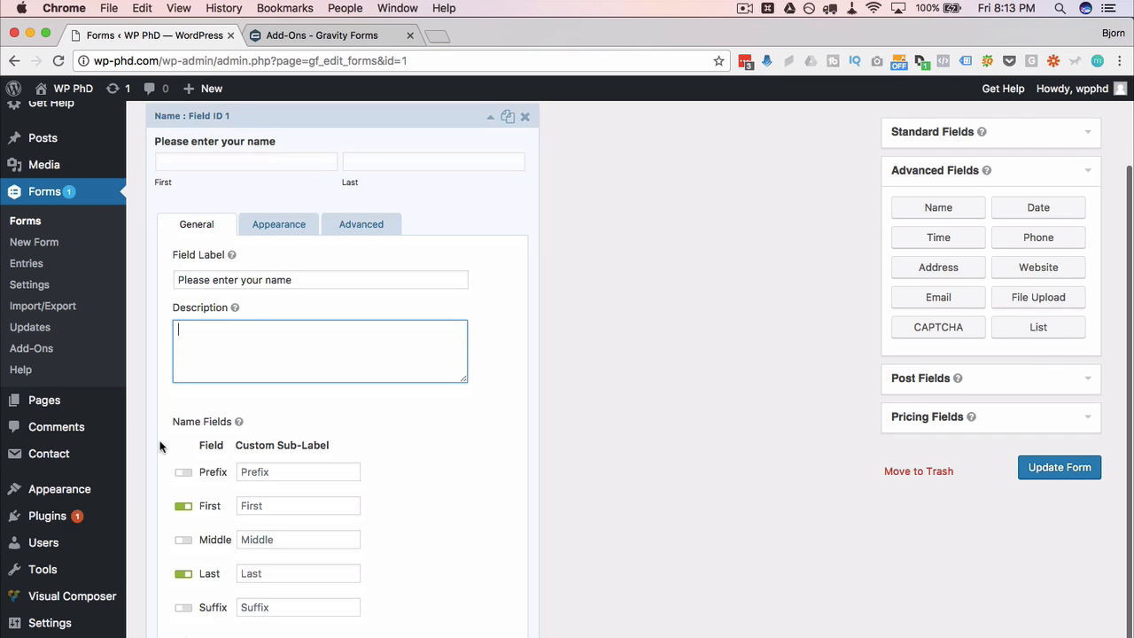
{"action": "scroll", "coordinate": [157, 444], "scroll_direction": "down", "scroll_amount": 1}
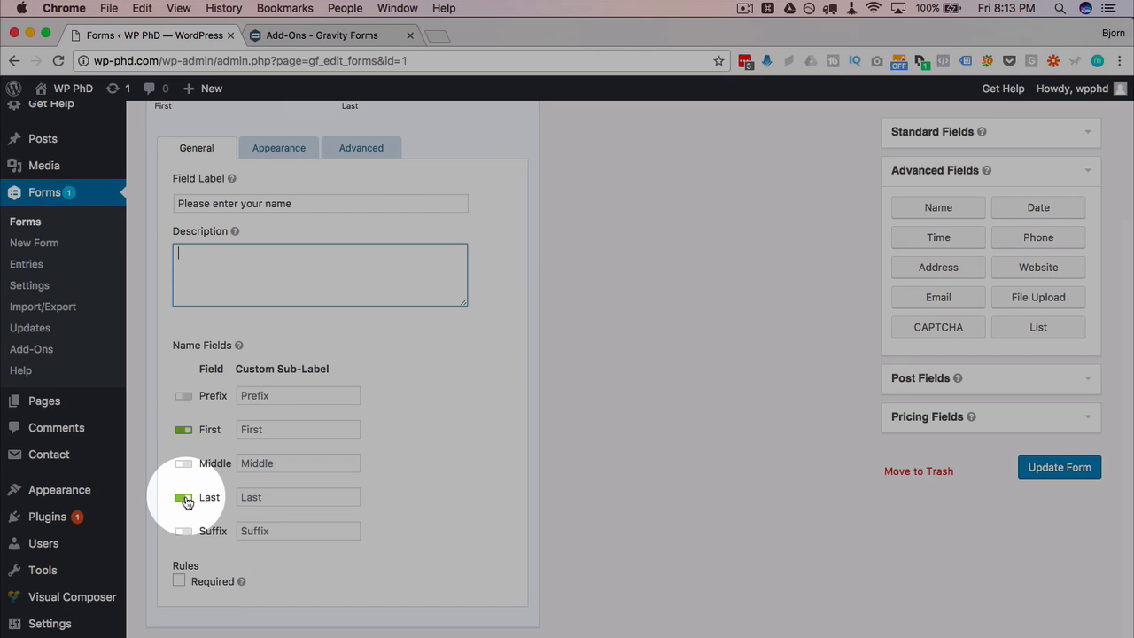
{"action": "left_click", "coordinate": [184, 499]}
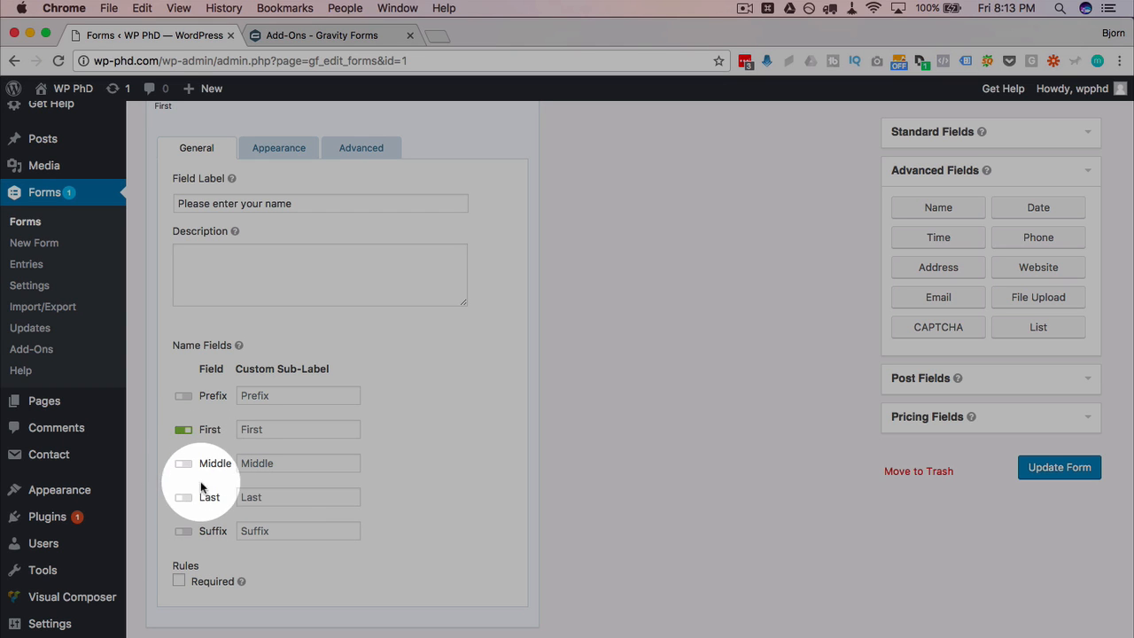
{"action": "scroll", "coordinate": [190, 488], "scroll_direction": "up", "scroll_amount": 3}
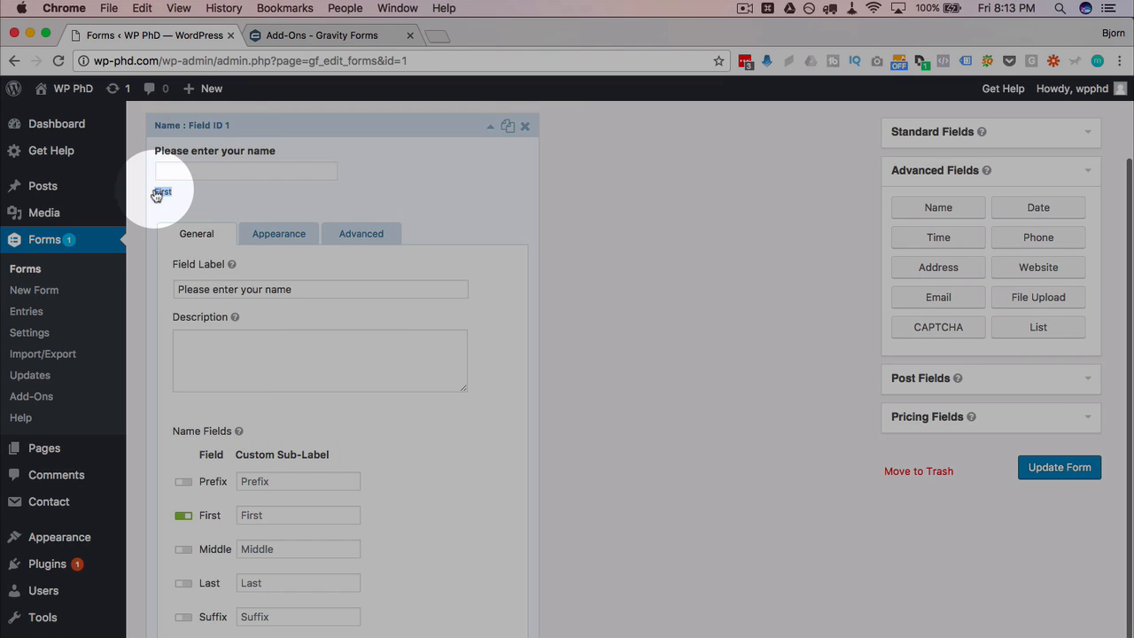
{"action": "left_click", "coordinate": [164, 197]}
Step: Set the custom sub-label for First to "First name only" and make the Name field required
{"action": "left_click", "coordinate": [490, 232]}
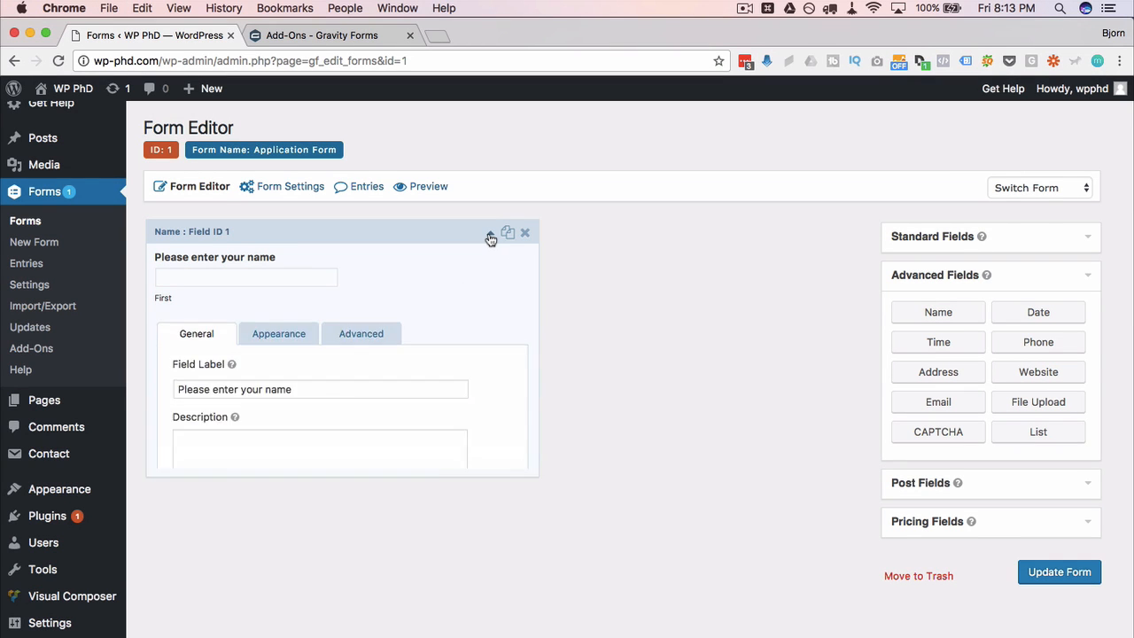
{"action": "left_click", "coordinate": [253, 492]}
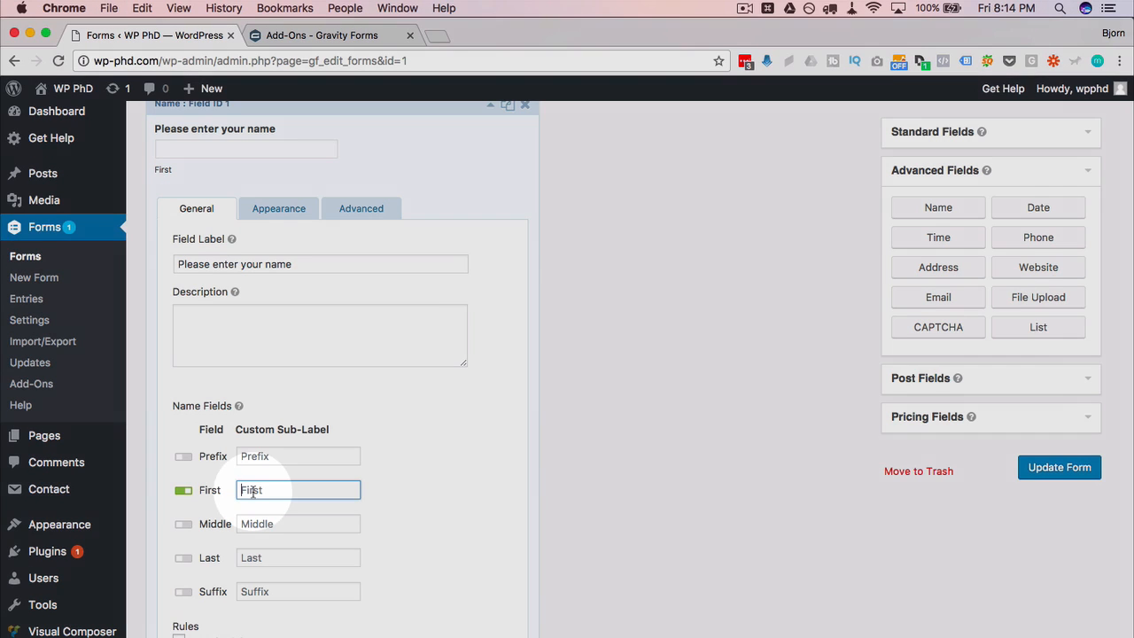
{"action": "type", "text": "firs"}
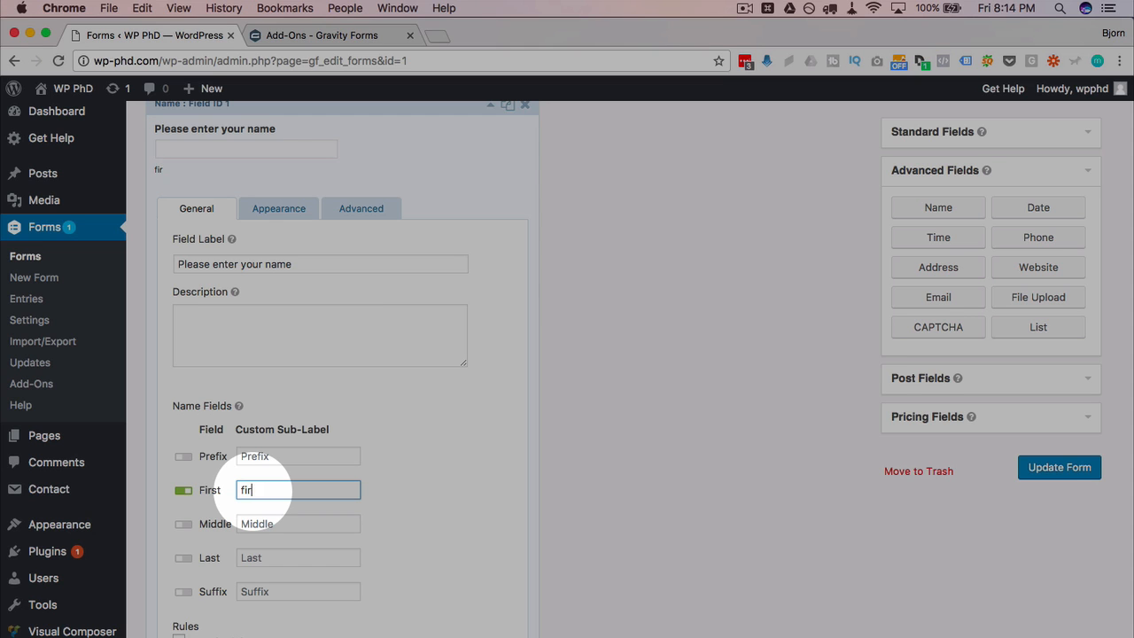
{"action": "key", "text": "BackSpace"}
{"action": "key", "text": "BackSpace"}
{"action": "key", "text": "BackSpace"}
{"action": "type", "text": "First name only"}
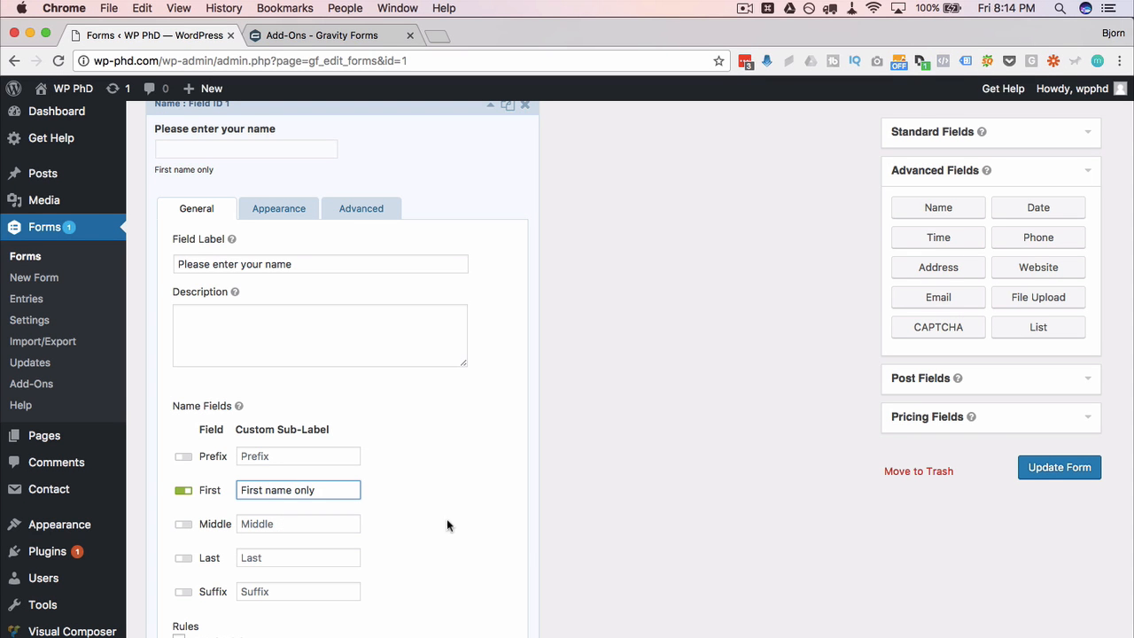
{"action": "left_click", "coordinate": [521, 543]}
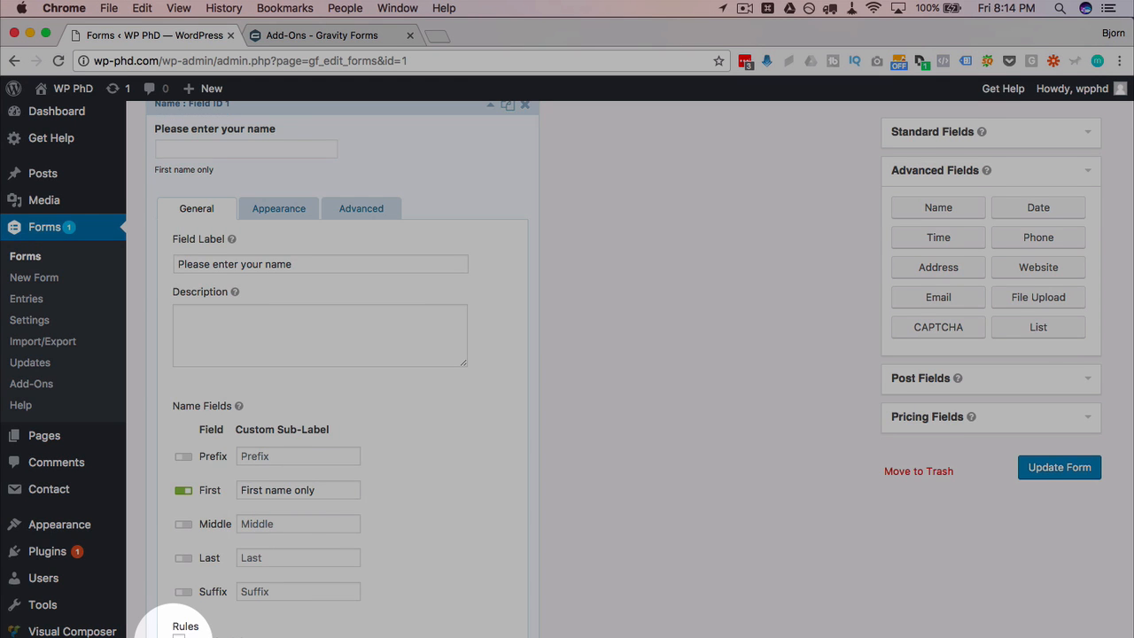
{"action": "scroll", "coordinate": [182, 625], "scroll_direction": "down", "scroll_amount": 2}
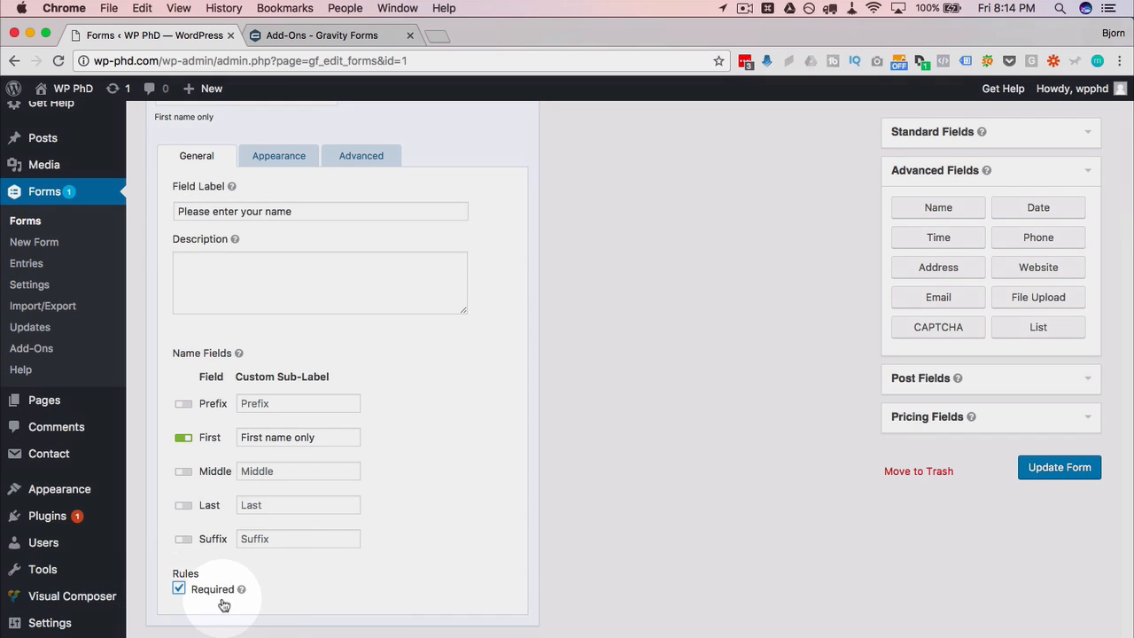
Step: Set the Name field's First placeholder to "Please enter your first name" in its appearance settings
{"action": "scroll", "coordinate": [458, 511], "scroll_direction": "up", "scroll_amount": 3}
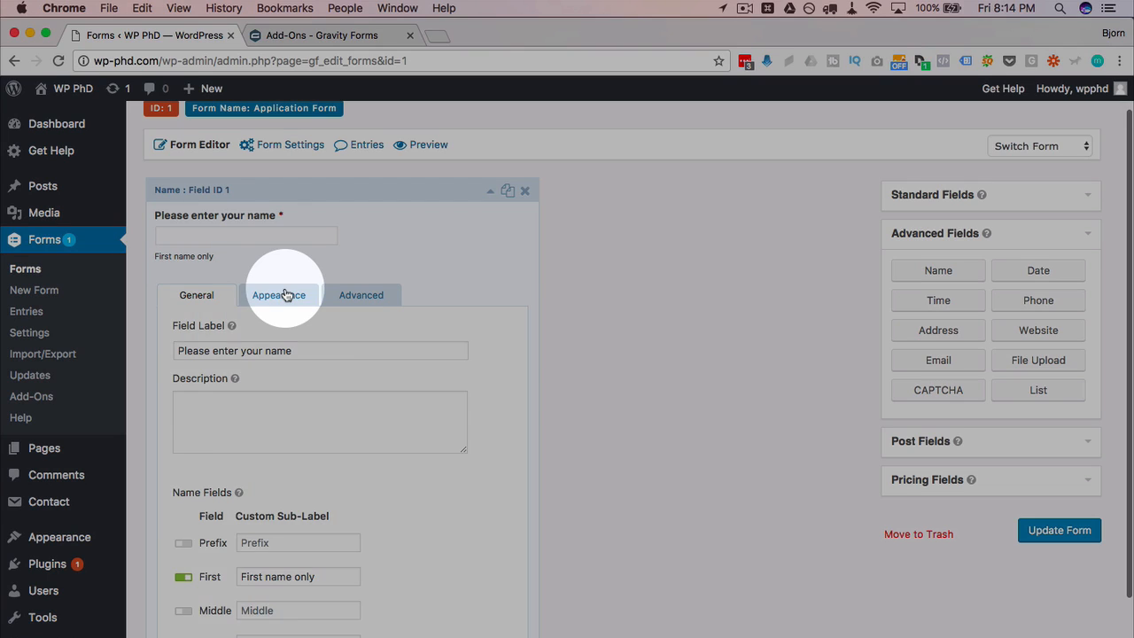
{"action": "left_click", "coordinate": [288, 294]}
{"action": "scroll", "coordinate": [193, 343], "scroll_direction": "down", "scroll_amount": 2}
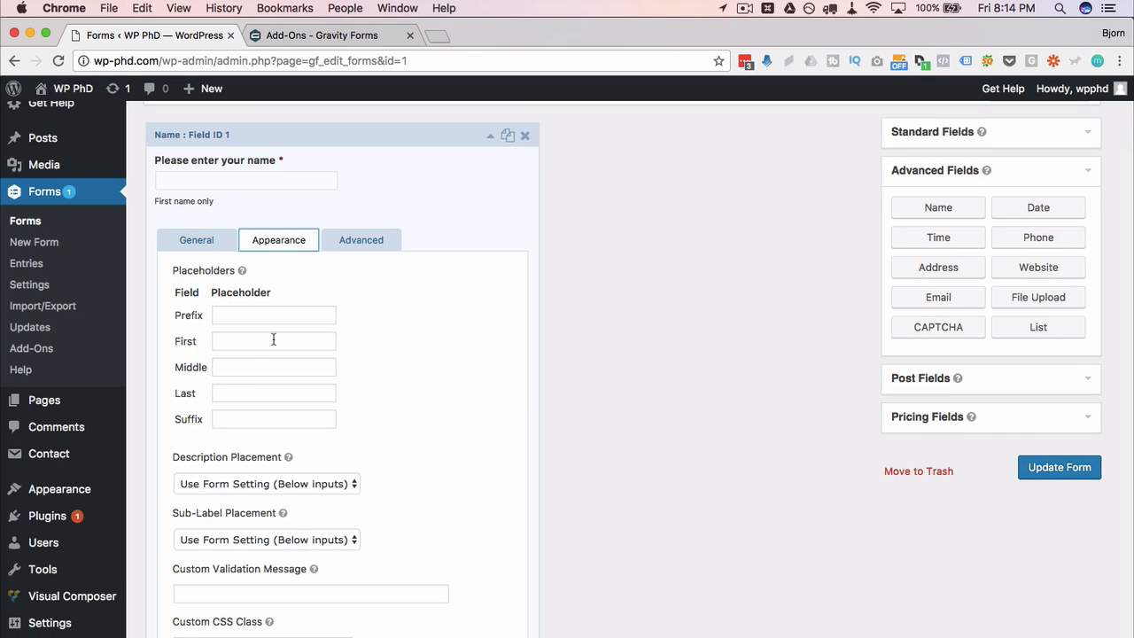
{"action": "left_click", "coordinate": [273, 339]}
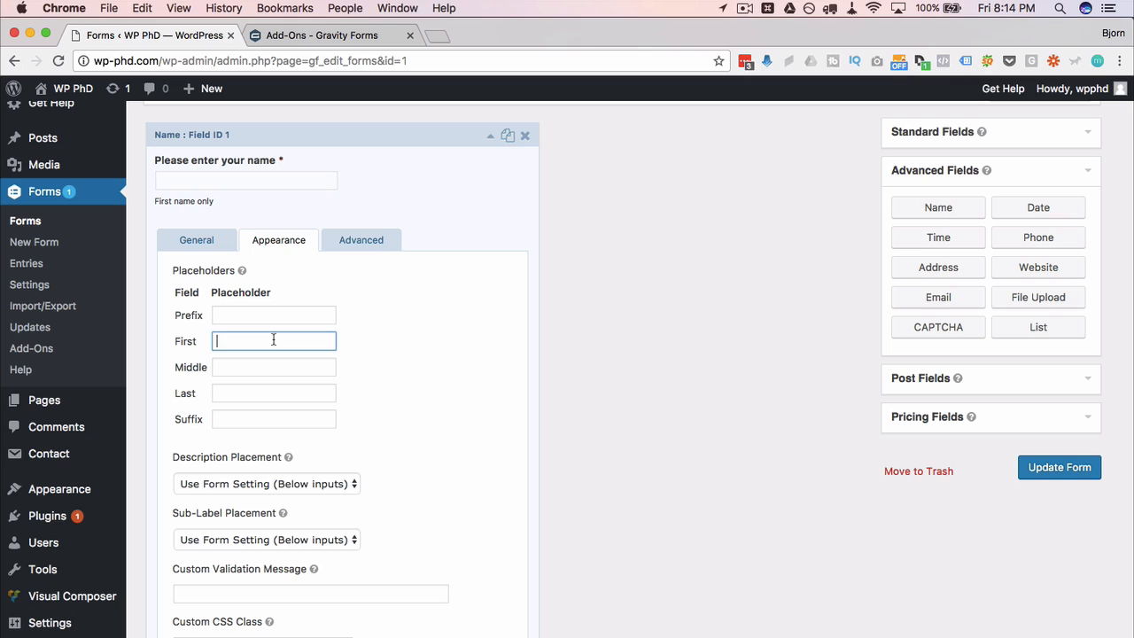
{"action": "type", "text": "le"}
{"action": "type", "text": "Please ente"}
{"action": "type", "text": "r your f"}
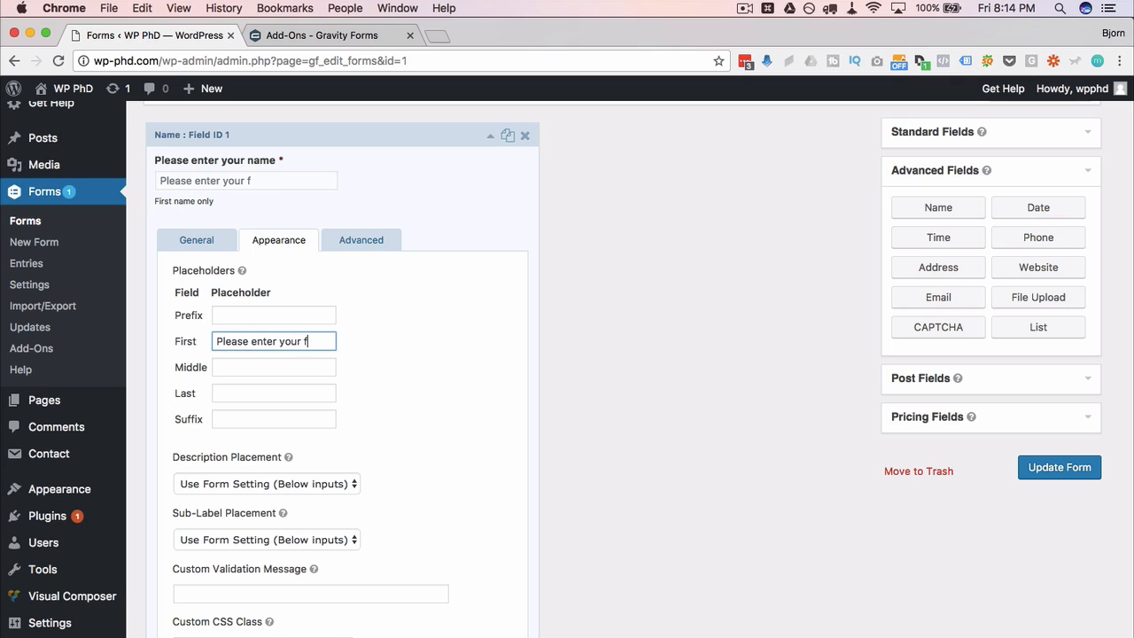
{"action": "type", "text": "irst name"}
{"action": "left_click", "coordinate": [359, 354]}
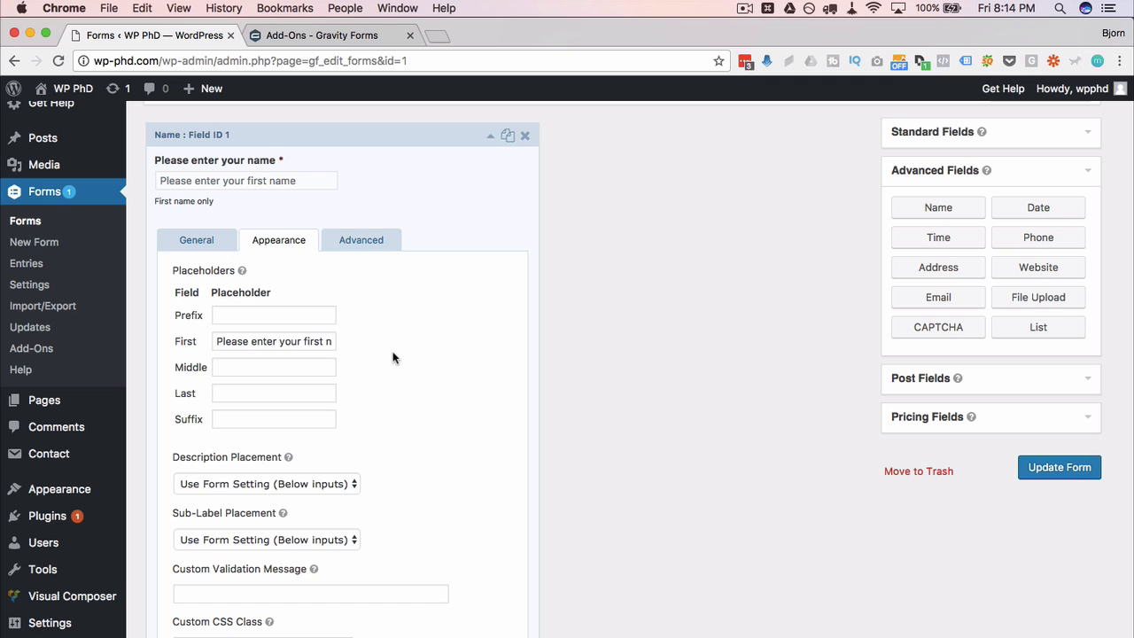
Step: Examine the Name field's Description Placement options and the Description setting they apply to
{"action": "scroll", "coordinate": [393, 357], "scroll_direction": "down", "scroll_amount": 3}
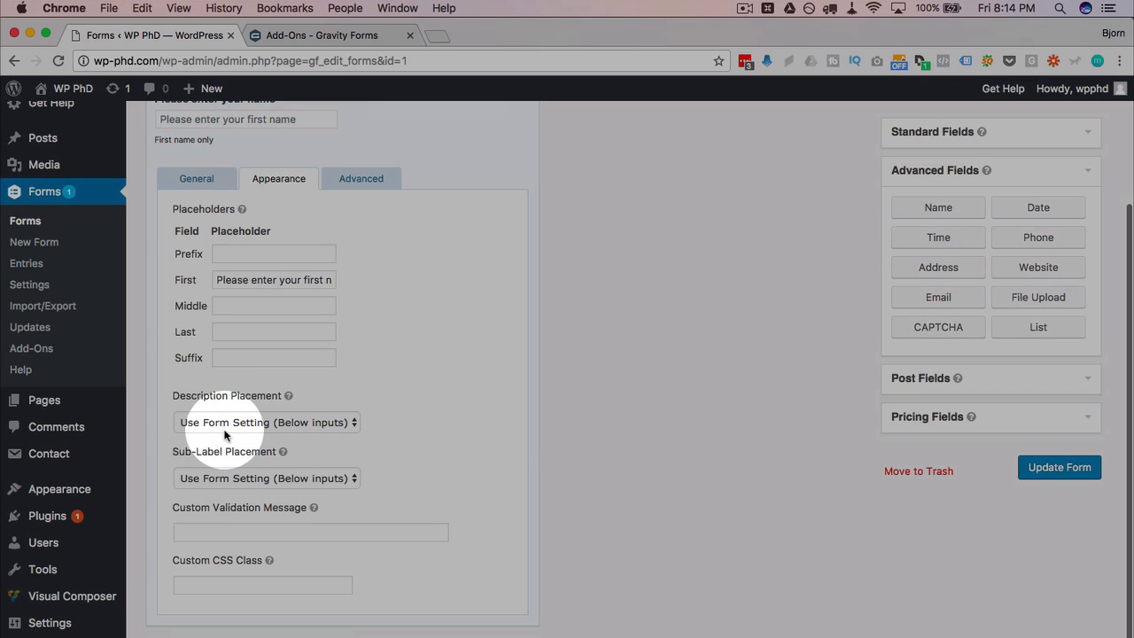
{"action": "left_click", "coordinate": [225, 429]}
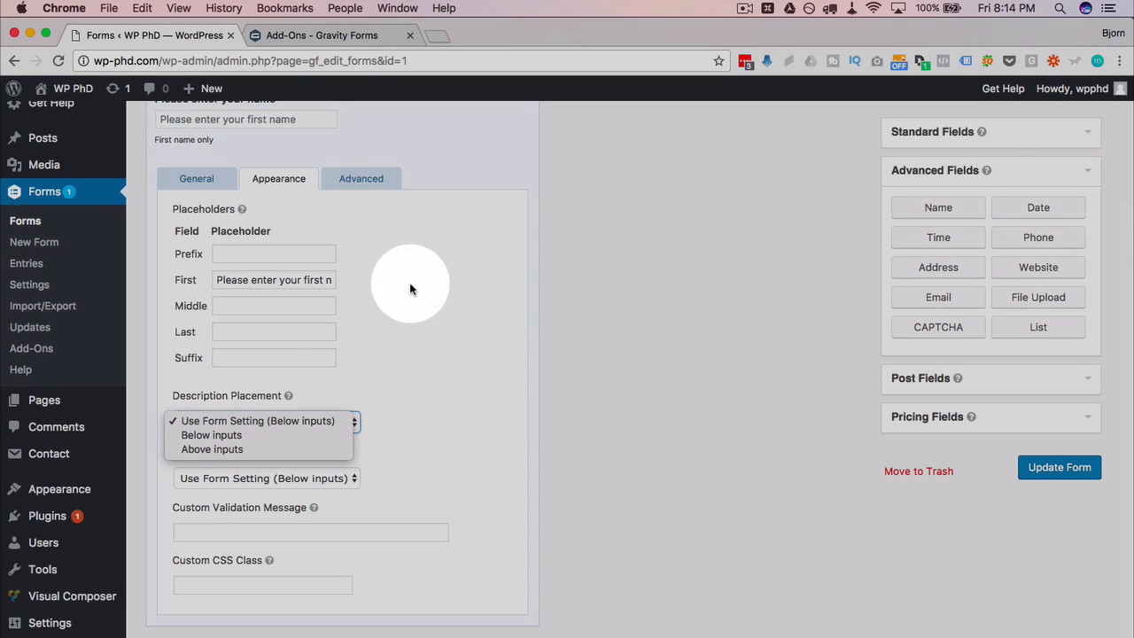
{"action": "left_click", "coordinate": [409, 288]}
{"action": "left_click", "coordinate": [196, 178]}
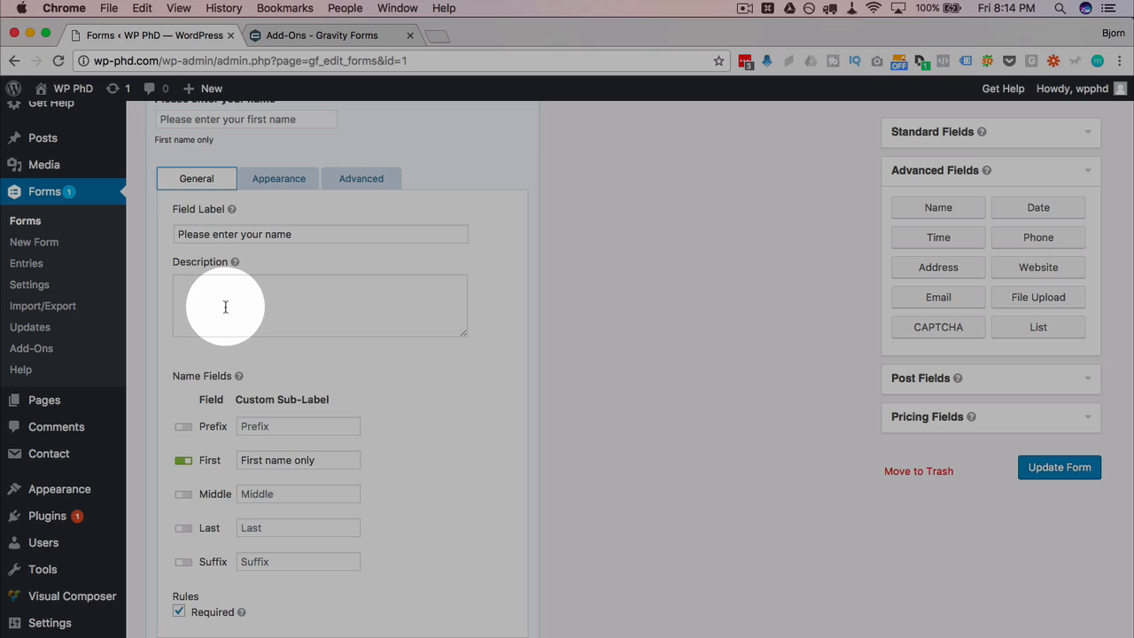
{"action": "left_click", "coordinate": [225, 307]}
{"action": "left_click", "coordinate": [280, 180]}
{"action": "left_click", "coordinate": [221, 460]}
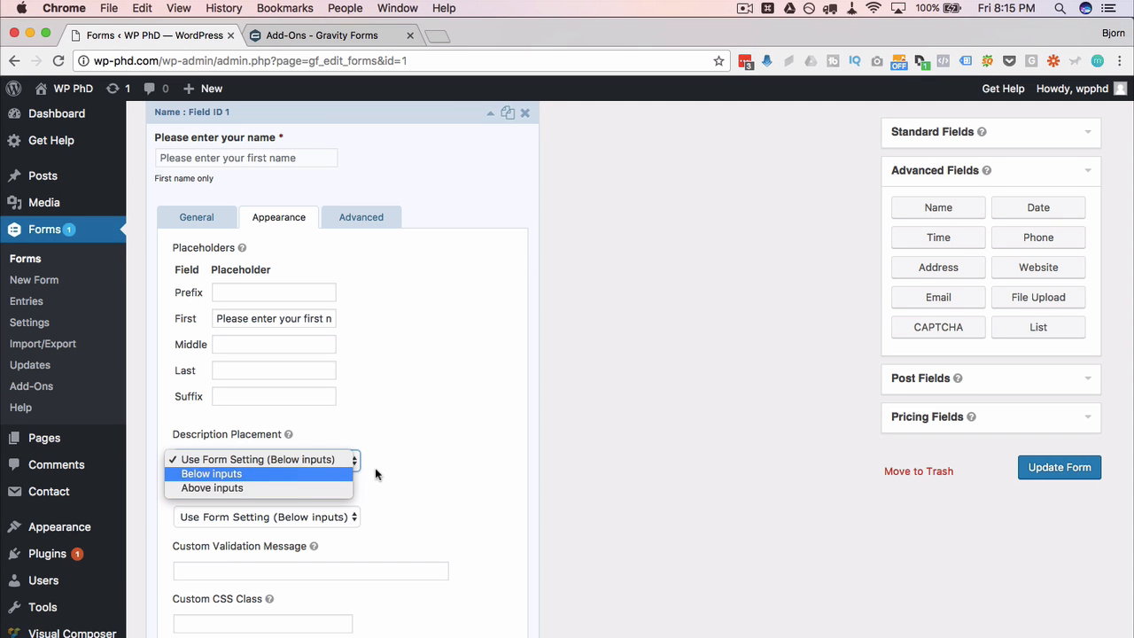
{"action": "left_click", "coordinate": [175, 492]}
Step: Try the Name field's sub-label placement as Above inputs and Below inputs, and return it to Use Form Setting (Below inputs)
{"action": "left_click_drag", "start_coordinate": [174, 490], "coordinate": [276, 489]}
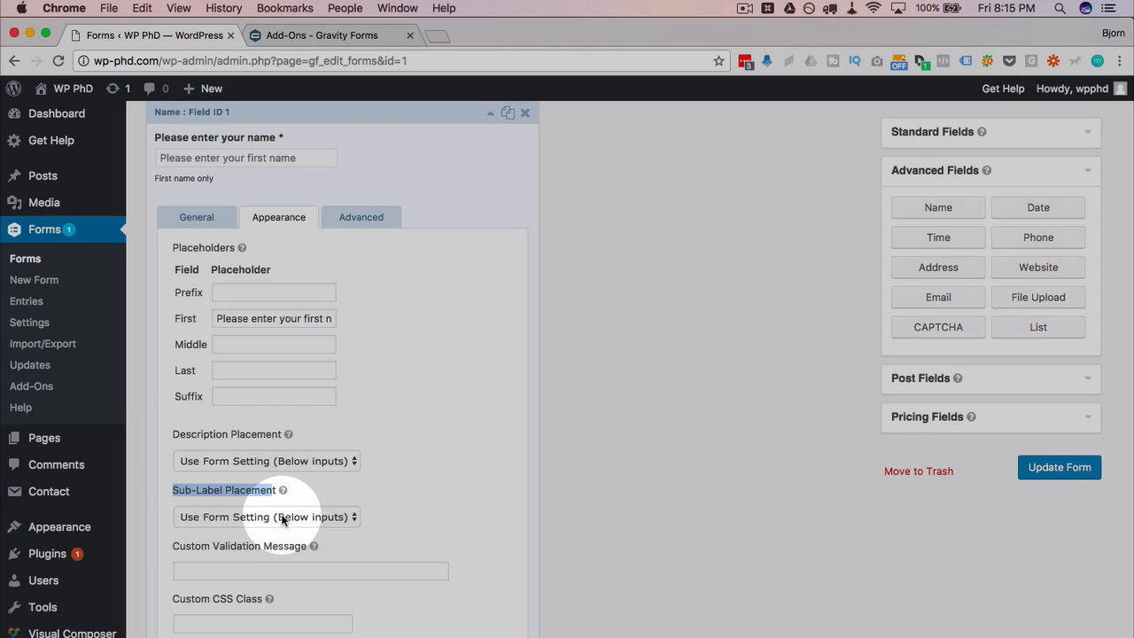
{"action": "left_click", "coordinate": [271, 517]}
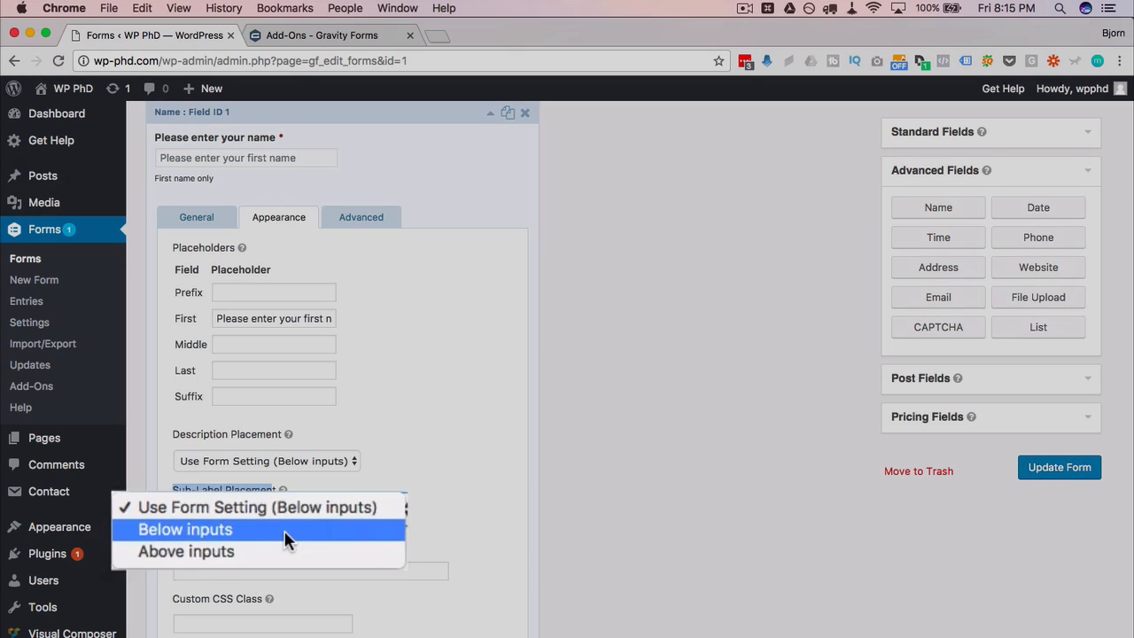
{"action": "left_click", "coordinate": [272, 541]}
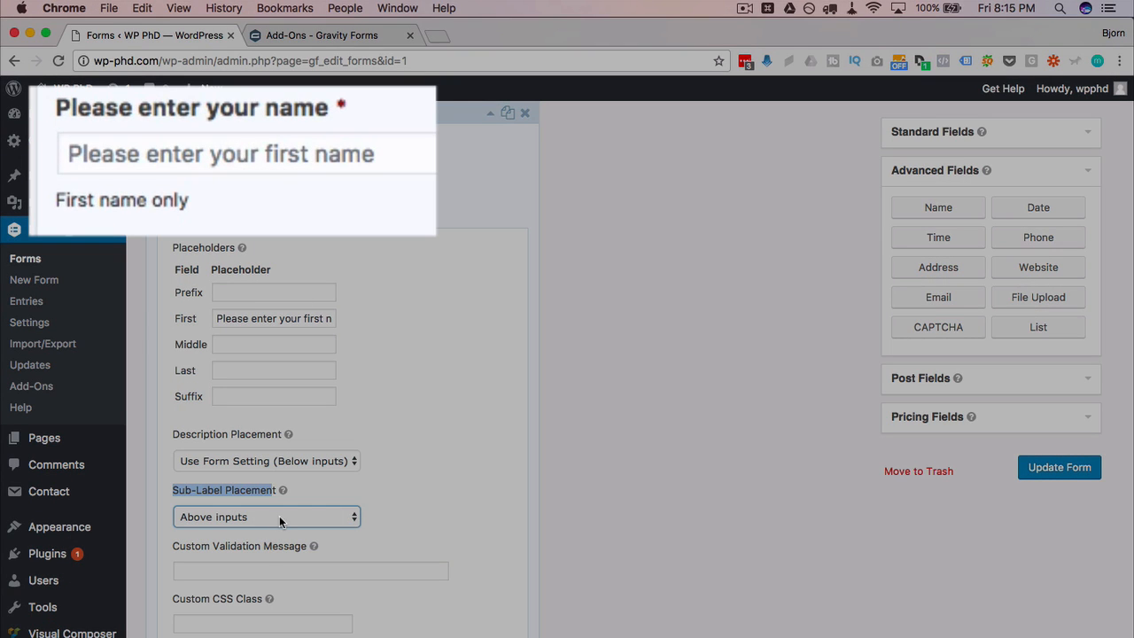
{"action": "left_click", "coordinate": [279, 516]}
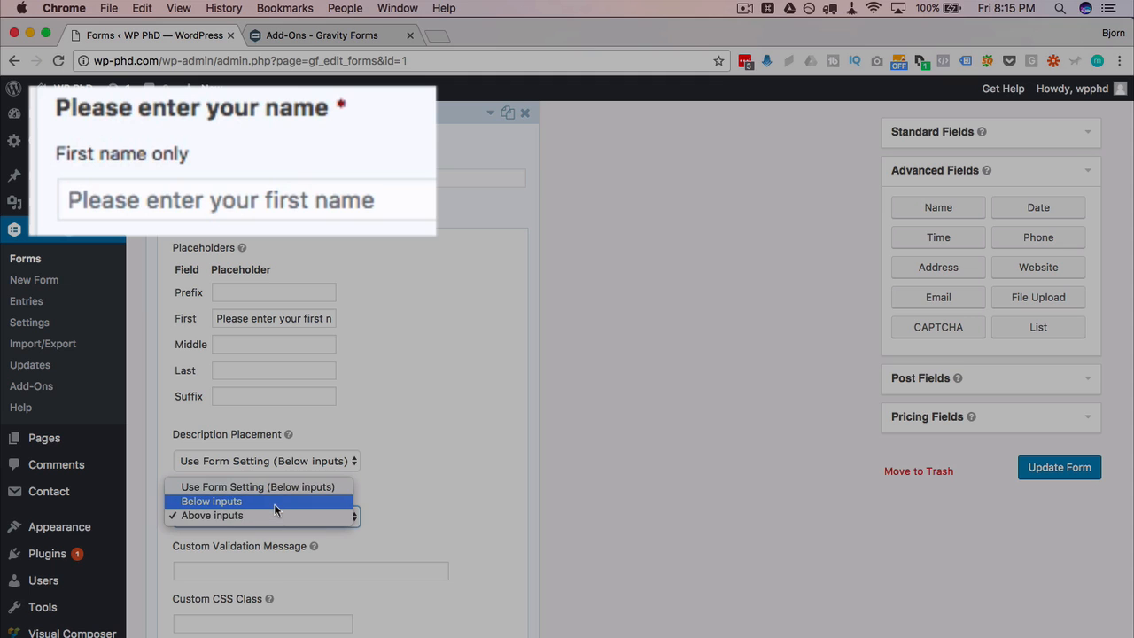
{"action": "left_click", "coordinate": [273, 501]}
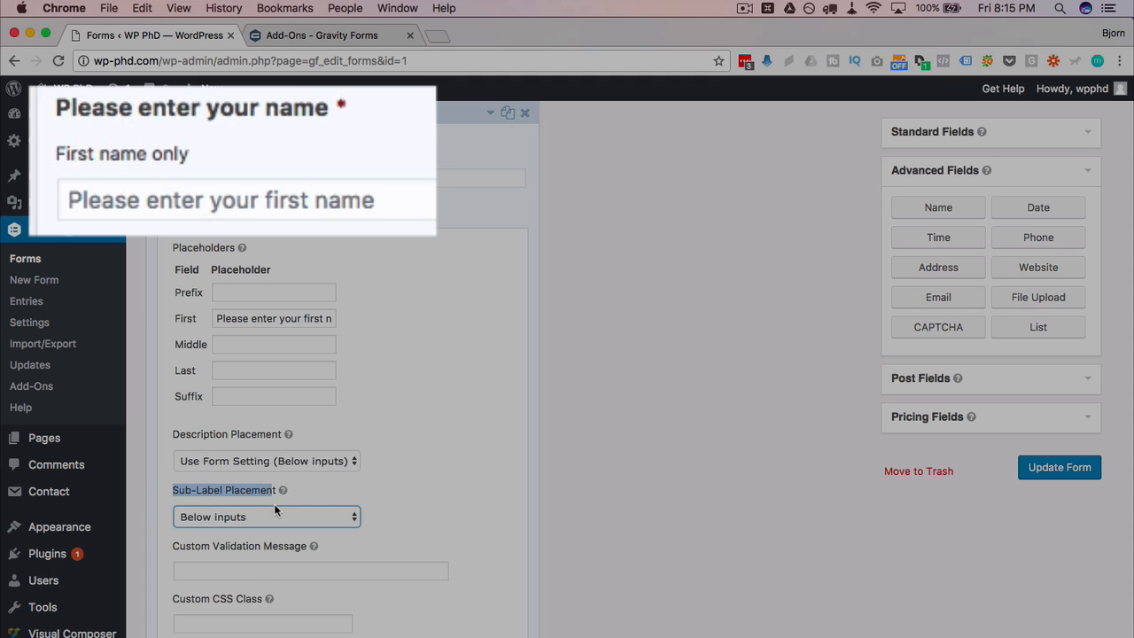
{"action": "left_click", "coordinate": [276, 514]}
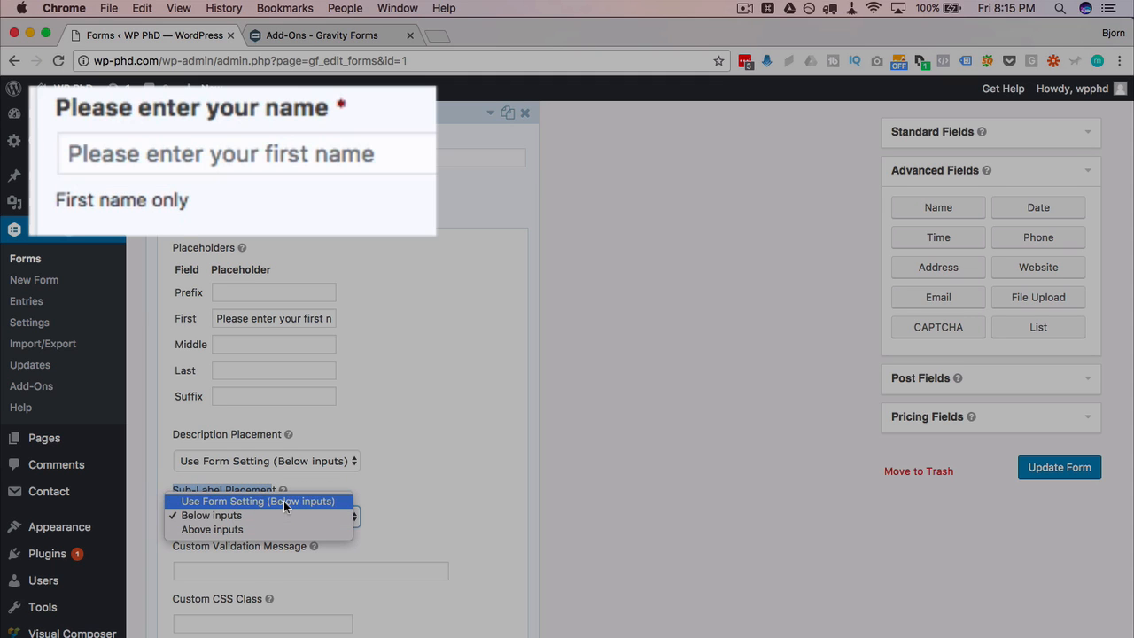
{"action": "left_click", "coordinate": [285, 503]}
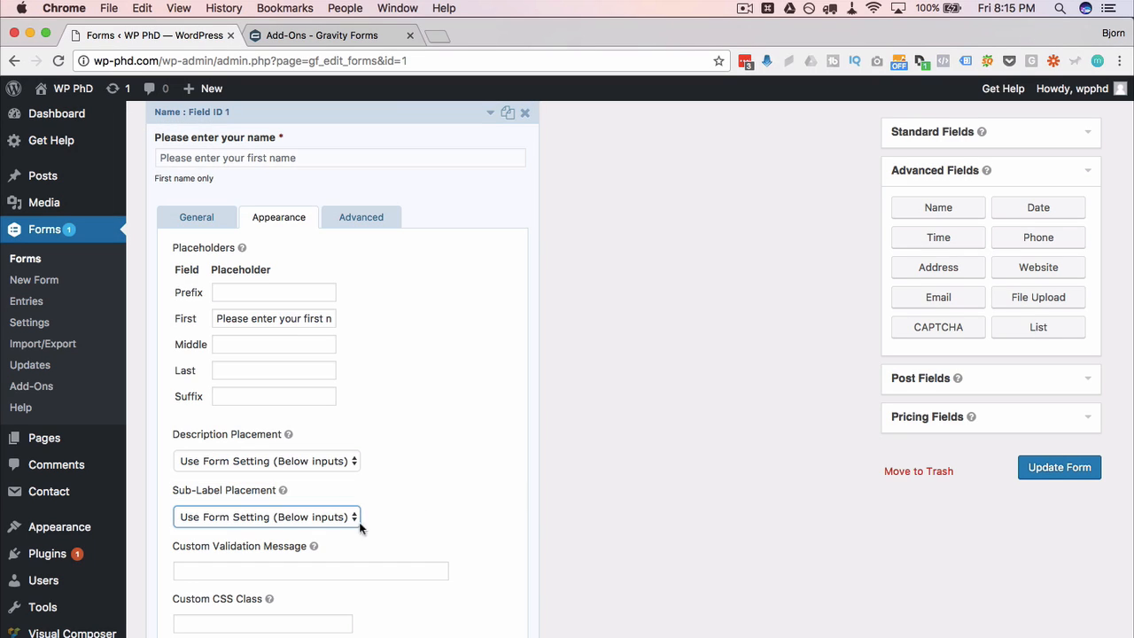
Step: Look at the Custom Validation Message and Custom CSS Class settings of the Name field
{"action": "scroll", "coordinate": [433, 496], "scroll_direction": "down", "scroll_amount": 2}
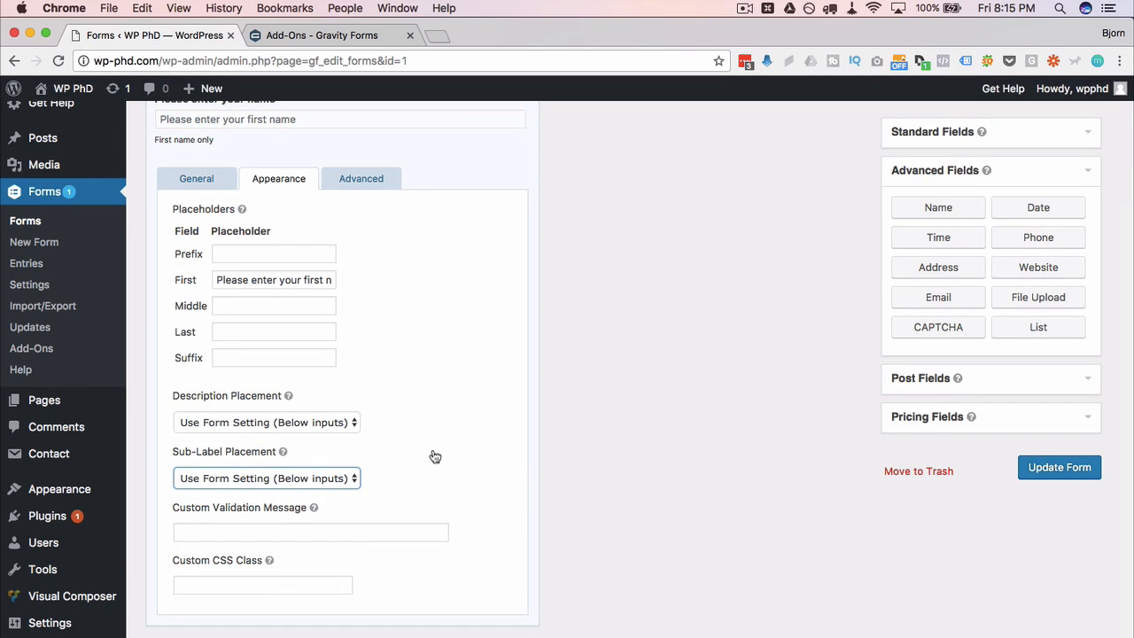
{"action": "left_click", "coordinate": [282, 533]}
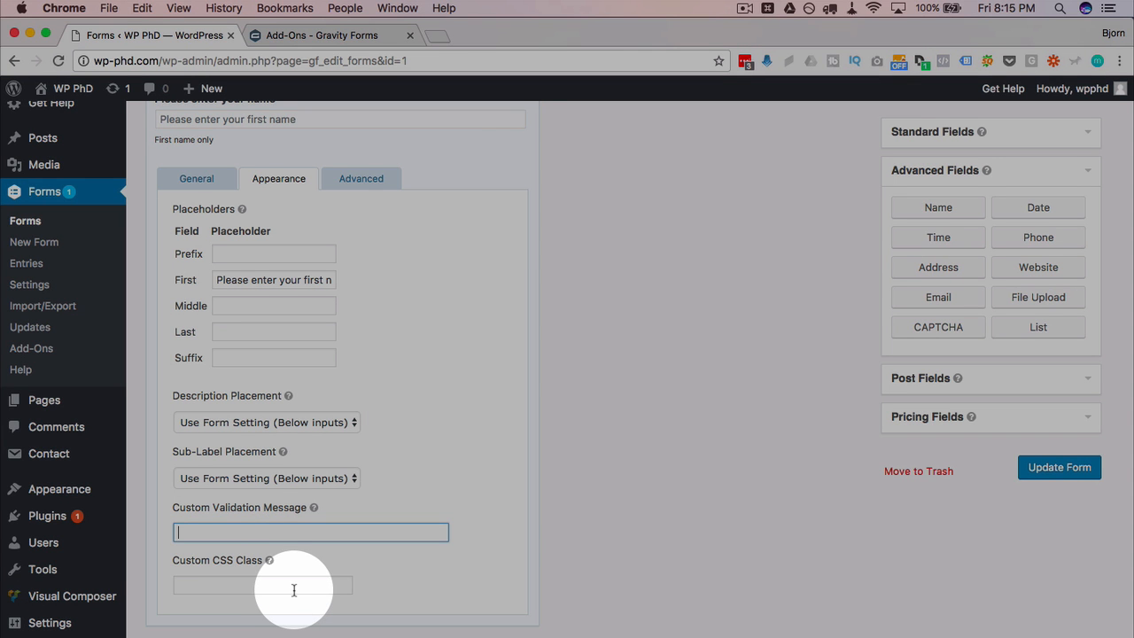
{"action": "left_click", "coordinate": [295, 587]}
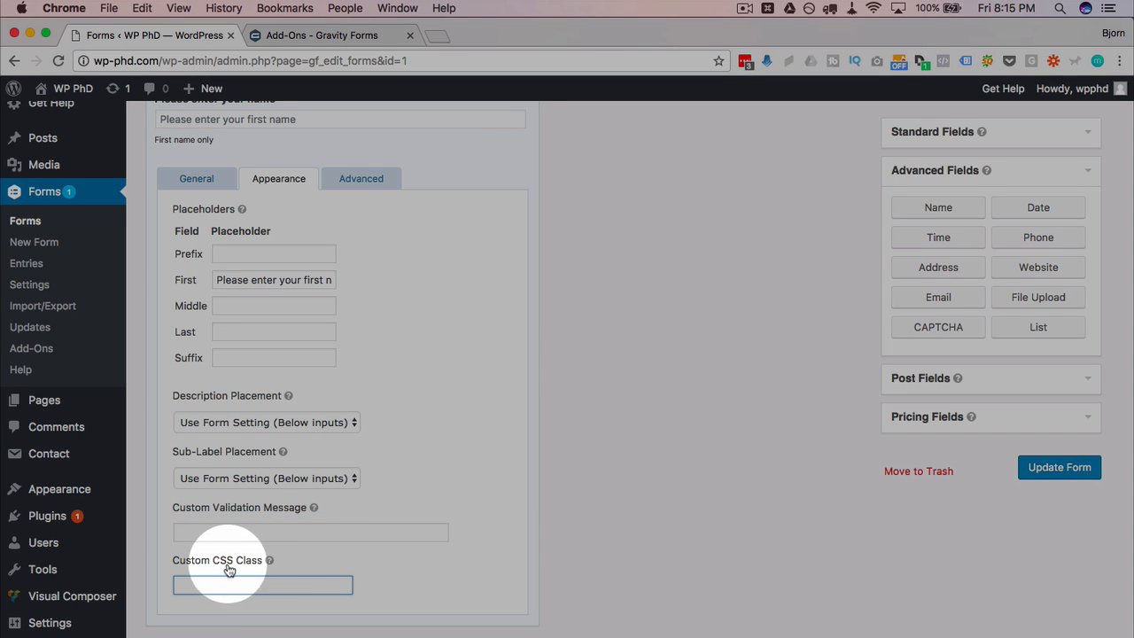
Step: Open the Name field's advanced settings and examine the default values and the dynamic population option
{"action": "scroll", "coordinate": [460, 492], "scroll_direction": "up", "scroll_amount": 3}
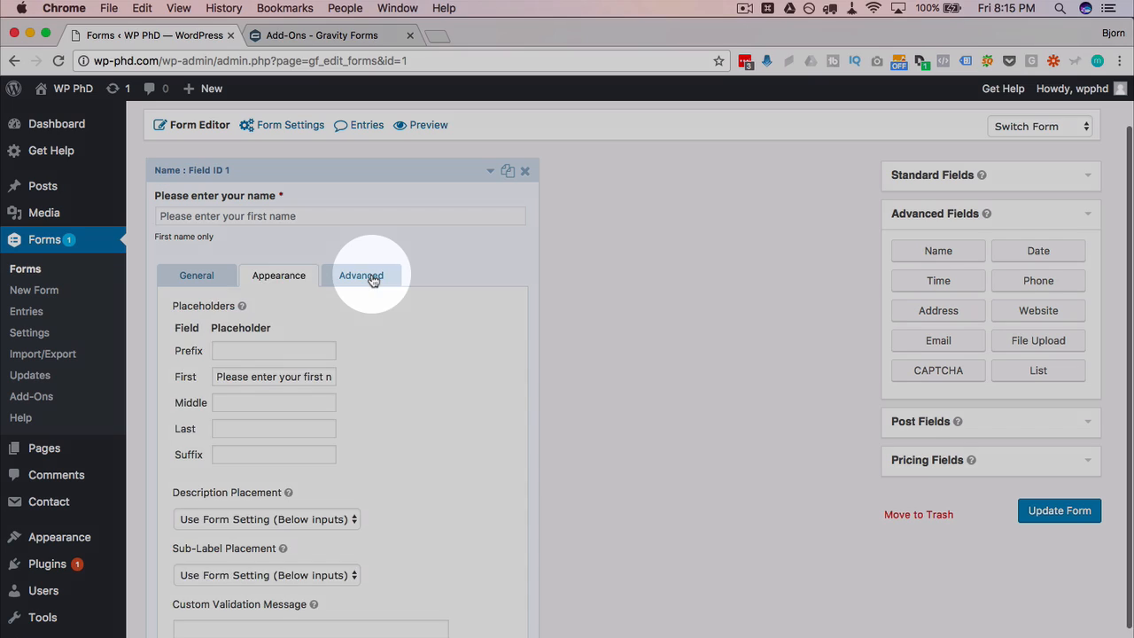
{"action": "left_click", "coordinate": [372, 278]}
{"action": "scroll", "coordinate": [372, 310], "scroll_direction": "down", "scroll_amount": 1}
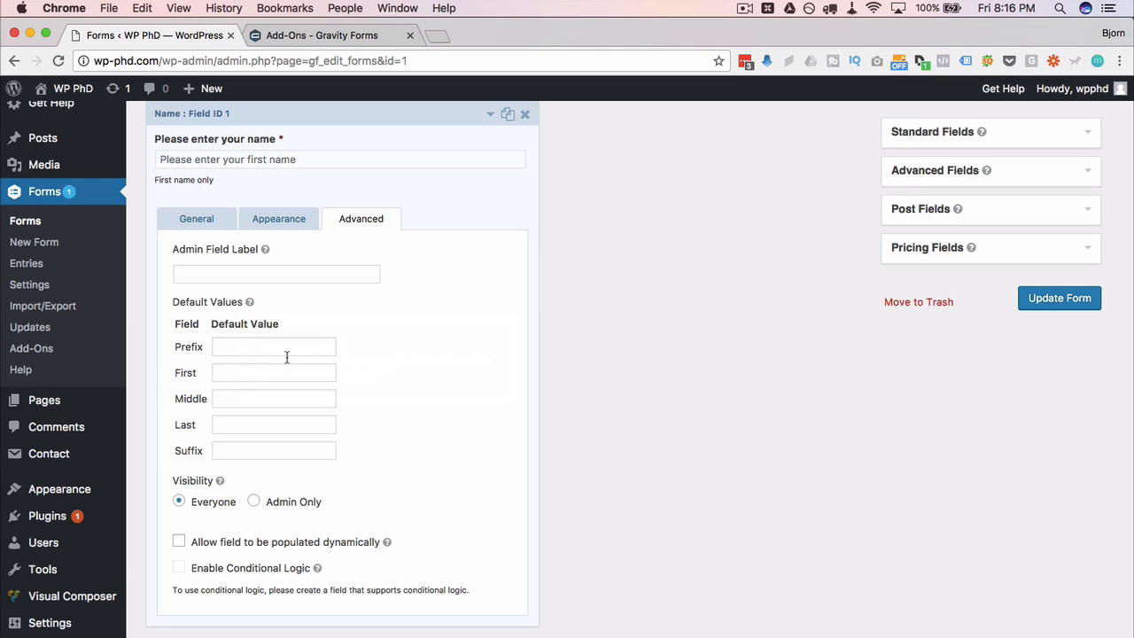
{"action": "left_click", "coordinate": [255, 374]}
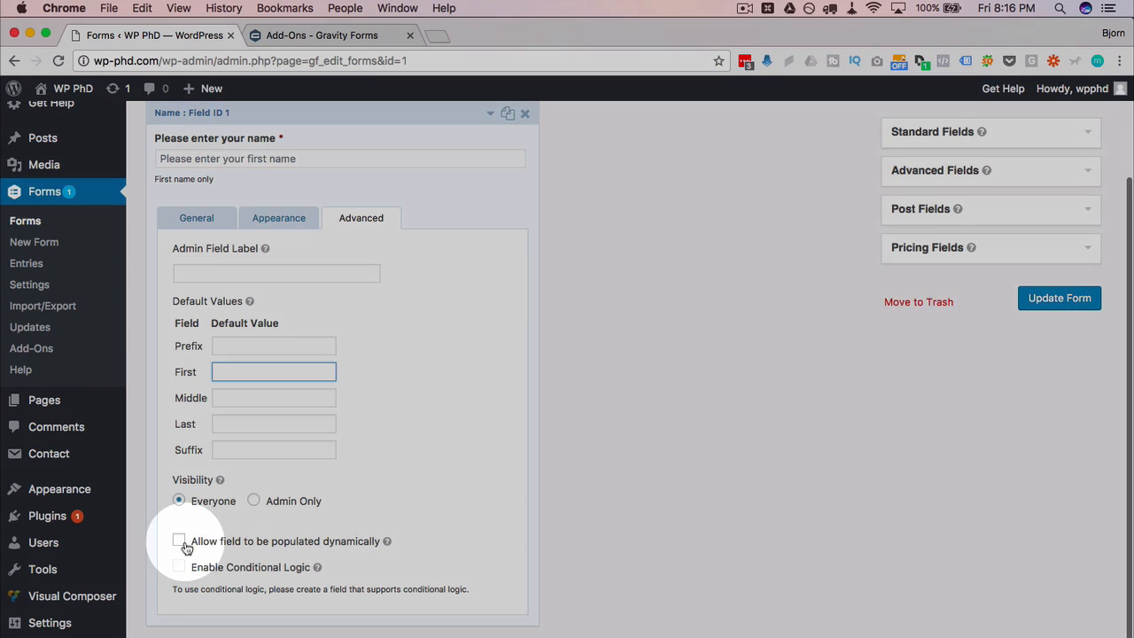
{"action": "left_click_drag", "start_coordinate": [189, 537], "coordinate": [381, 546]}
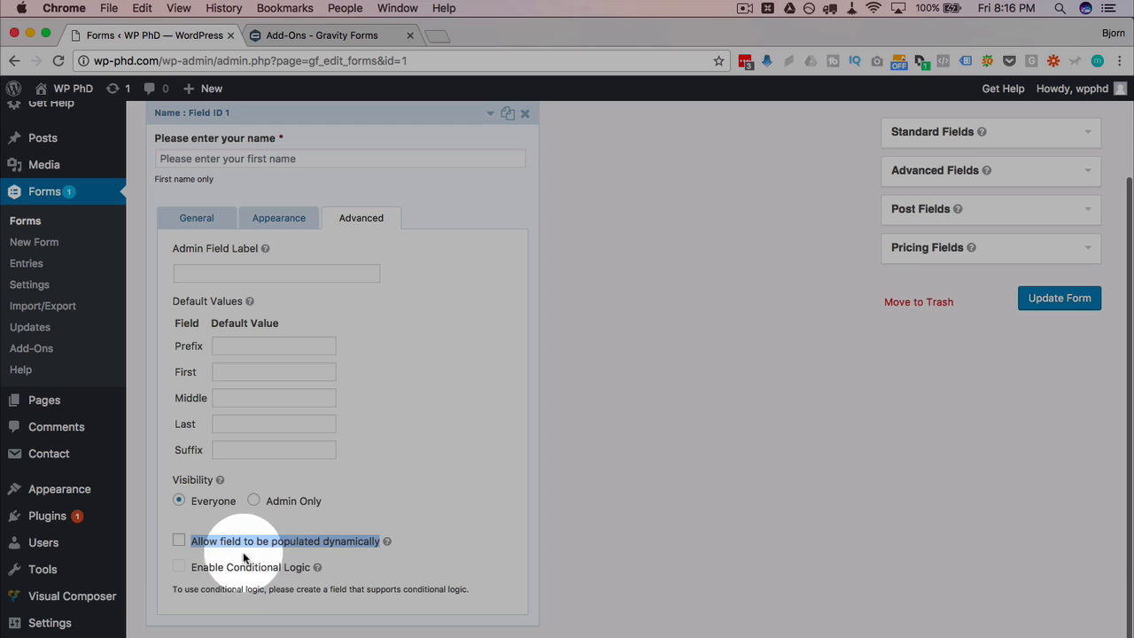
Step: Try allowing the Name field to be populated dynamically, examine its Parameter Name entries, and turn the option off again
{"action": "left_click", "coordinate": [179, 540]}
{"action": "scroll", "coordinate": [481, 437], "scroll_direction": "down", "scroll_amount": 3}
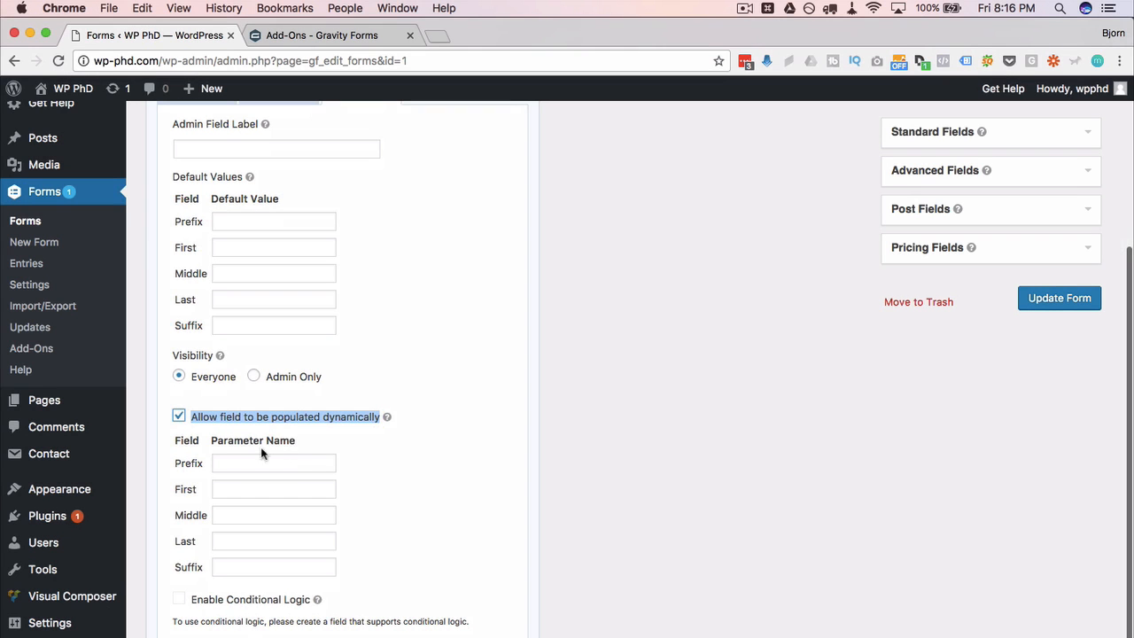
{"action": "left_click", "coordinate": [308, 443]}
{"action": "left_click_drag", "start_coordinate": [307, 445], "coordinate": [212, 443]}
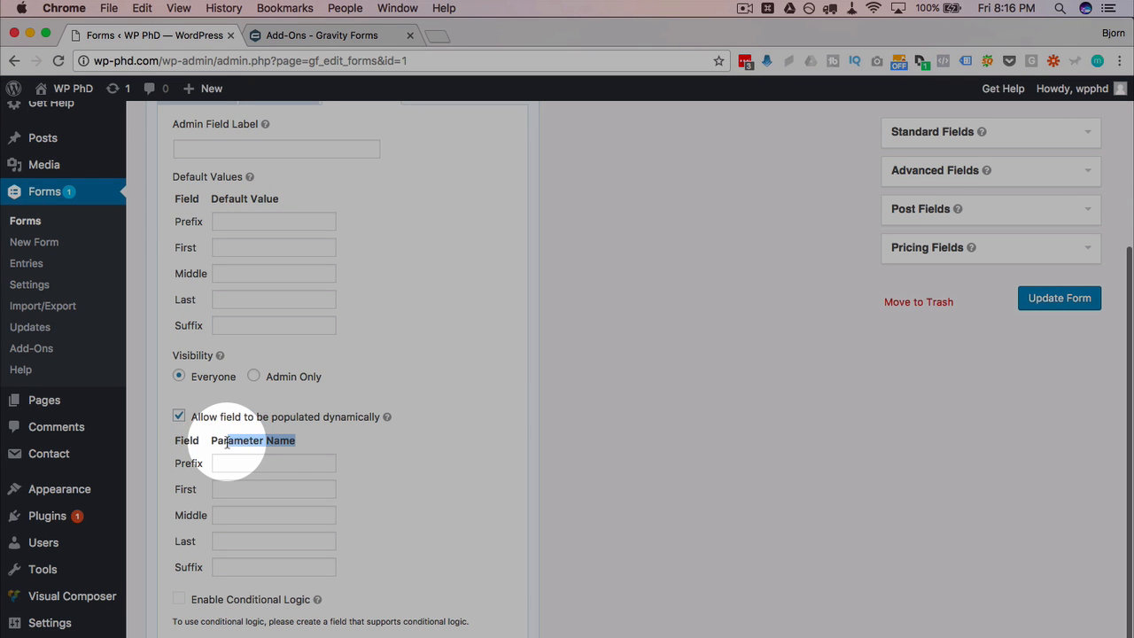
{"action": "left_click", "coordinate": [252, 489]}
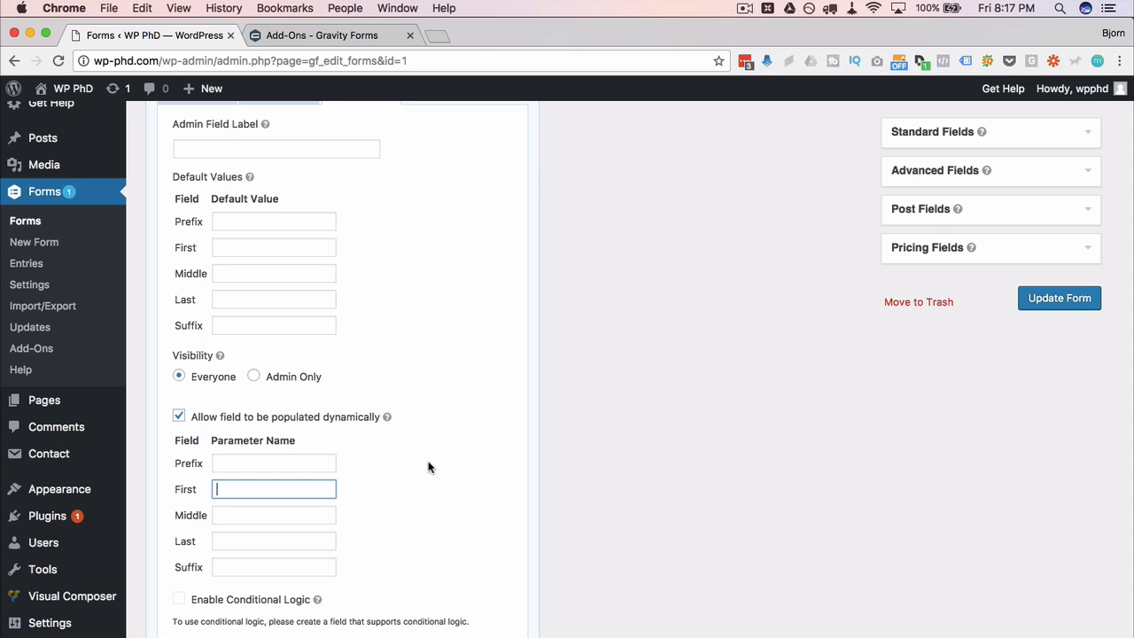
{"action": "scroll", "coordinate": [428, 466], "scroll_direction": "up", "scroll_amount": 3}
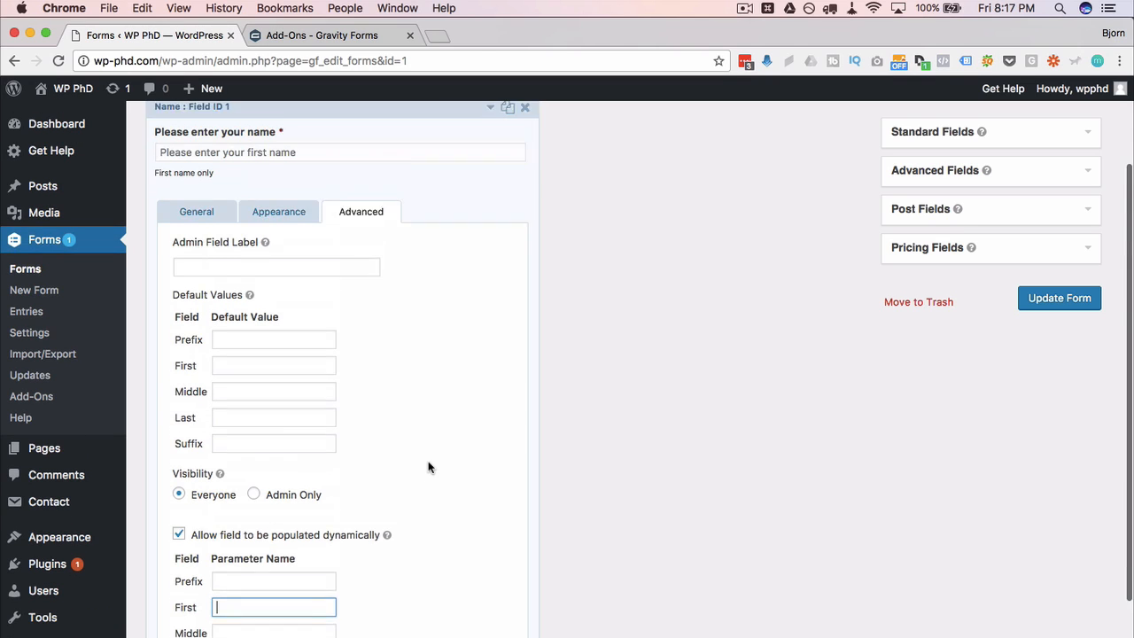
{"action": "scroll", "coordinate": [427, 467], "scroll_direction": "down", "scroll_amount": 3}
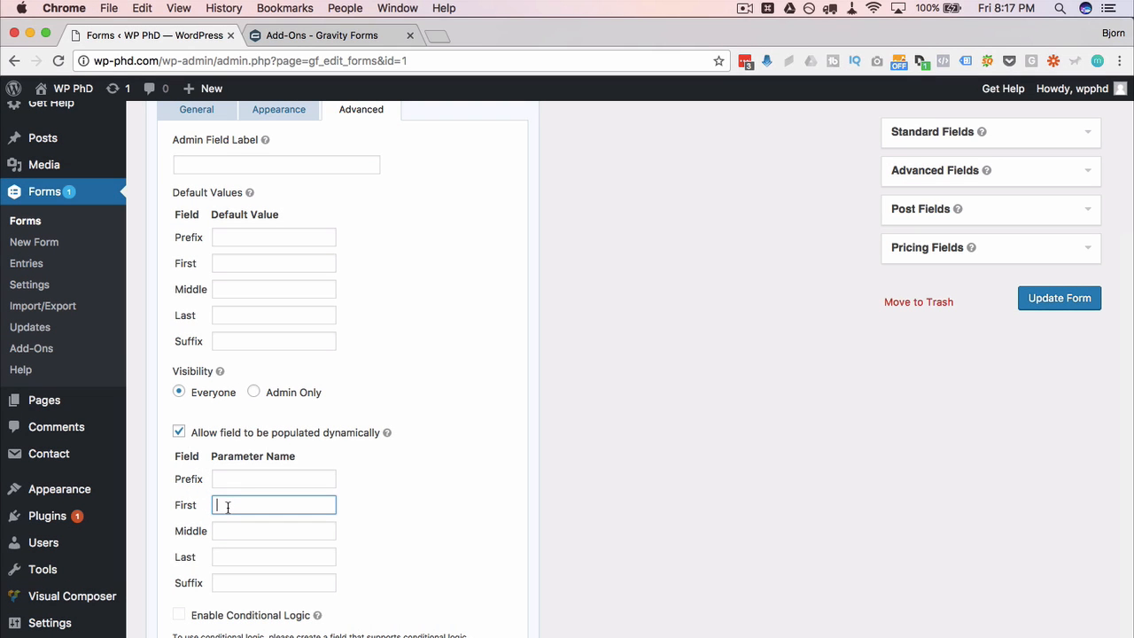
{"action": "left_click", "coordinate": [179, 433]}
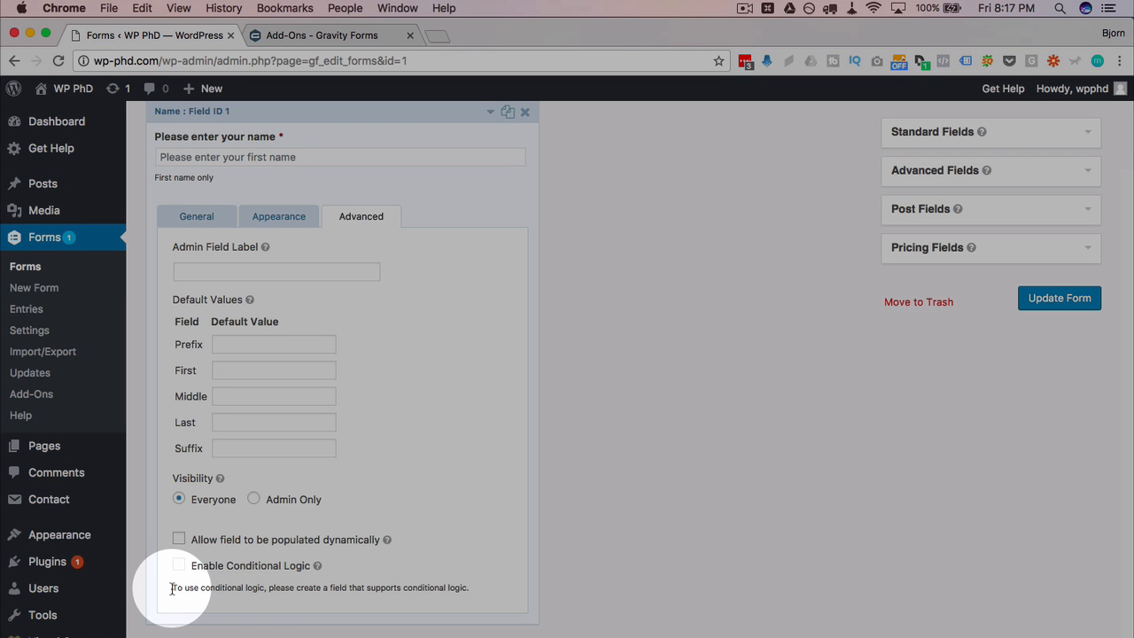
Step: Read the conditional logic note in the Name field's advanced settings and collapse the field
{"action": "left_click_drag", "start_coordinate": [167, 587], "coordinate": [391, 587]}
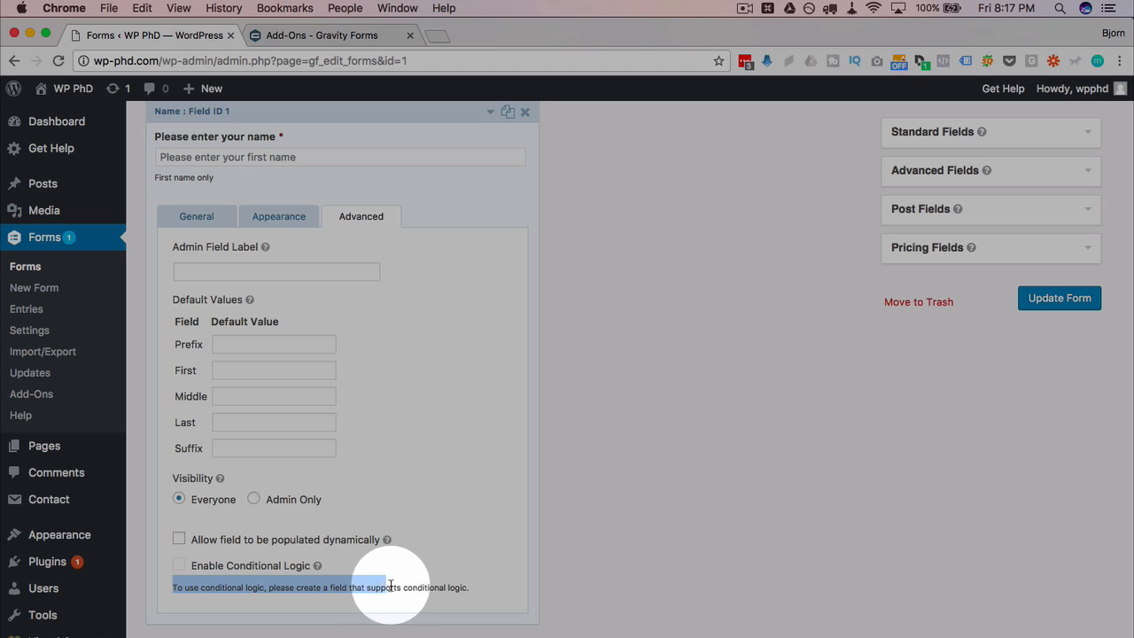
{"action": "left_click", "coordinate": [496, 588]}
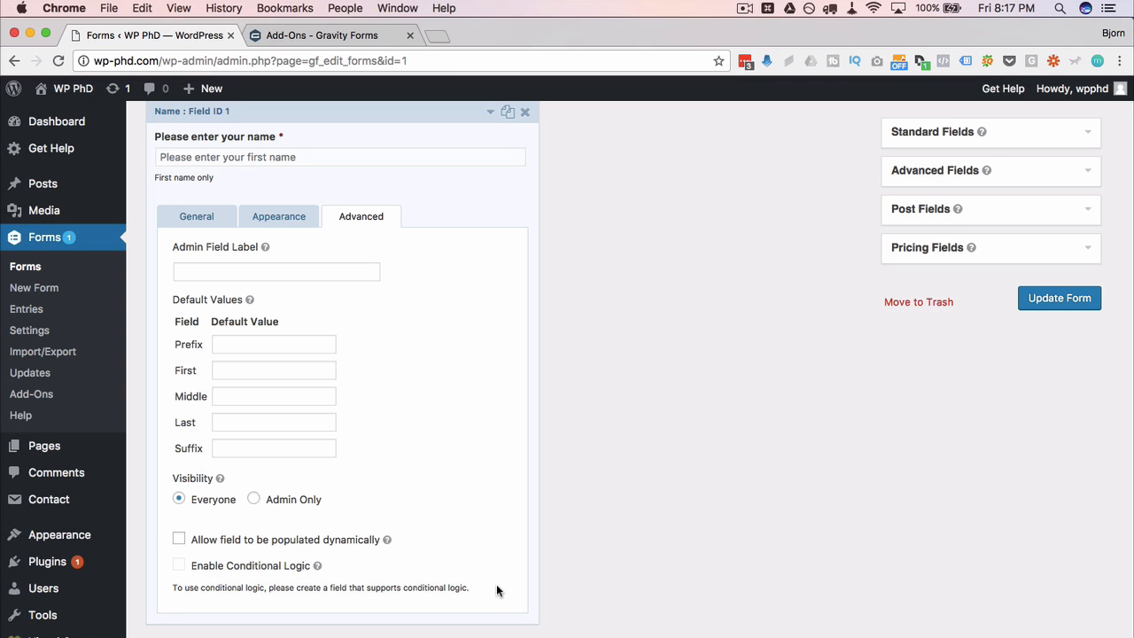
{"action": "scroll", "coordinate": [475, 365], "scroll_direction": "up", "scroll_amount": 3}
{"action": "left_click", "coordinate": [490, 218]}
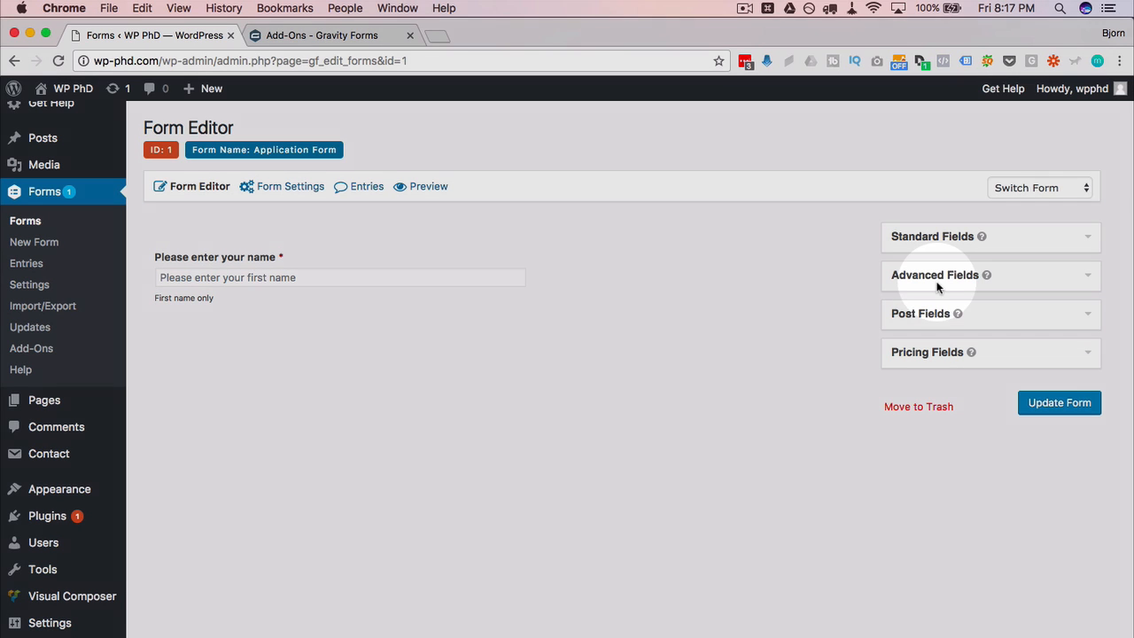
Step: Add an Email field from the advanced fields below the Name field and open its settings
{"action": "left_click", "coordinate": [941, 278]}
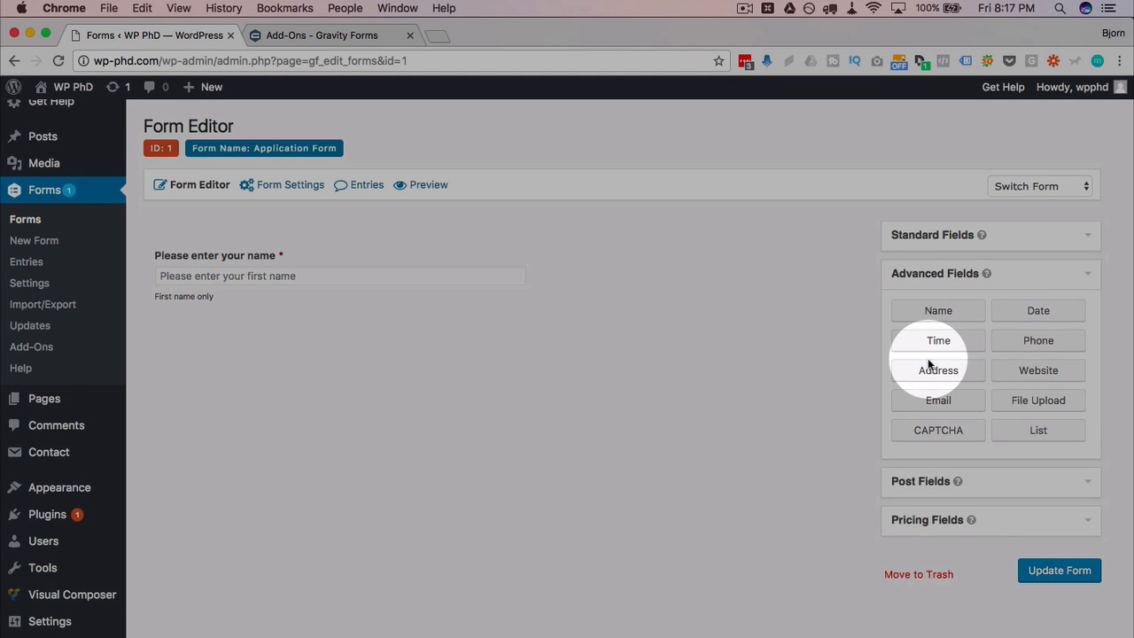
{"action": "left_click_drag", "start_coordinate": [938, 404], "coordinate": [234, 344]}
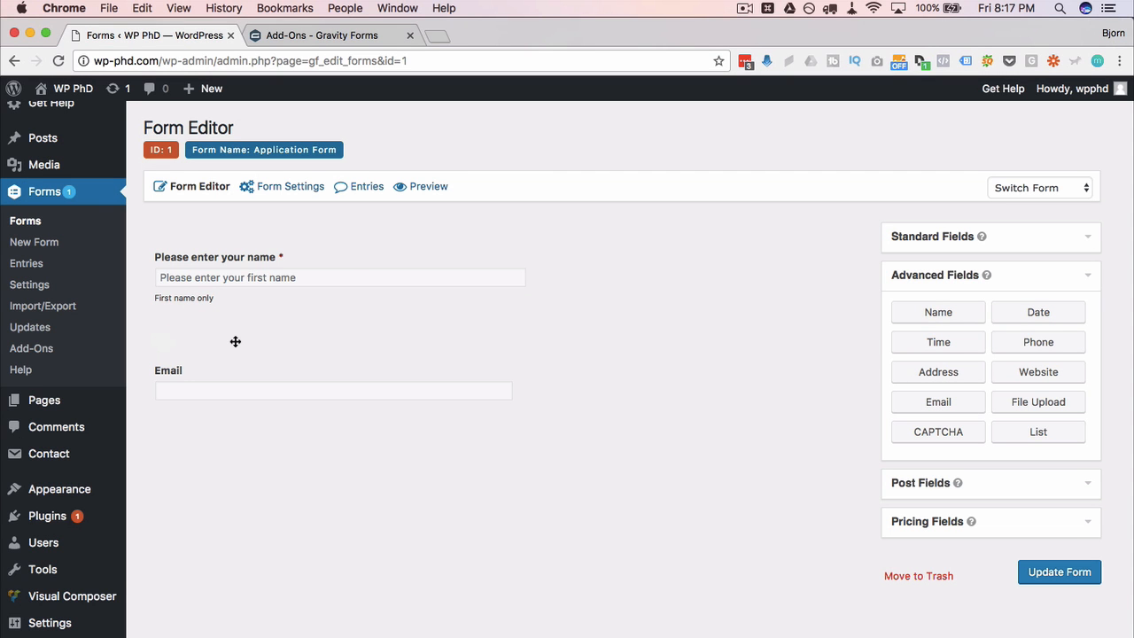
{"action": "left_click", "coordinate": [495, 347]}
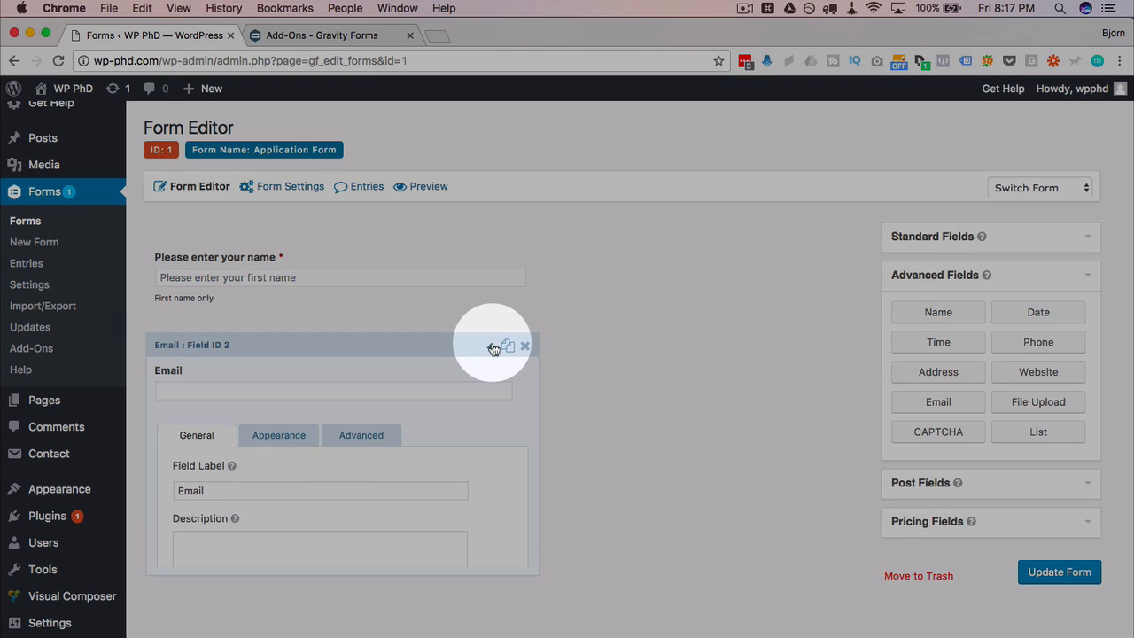
Step: Make the Email field required and enable email confirmation for it
{"action": "scroll", "coordinate": [155, 558], "scroll_direction": "down", "scroll_amount": 3}
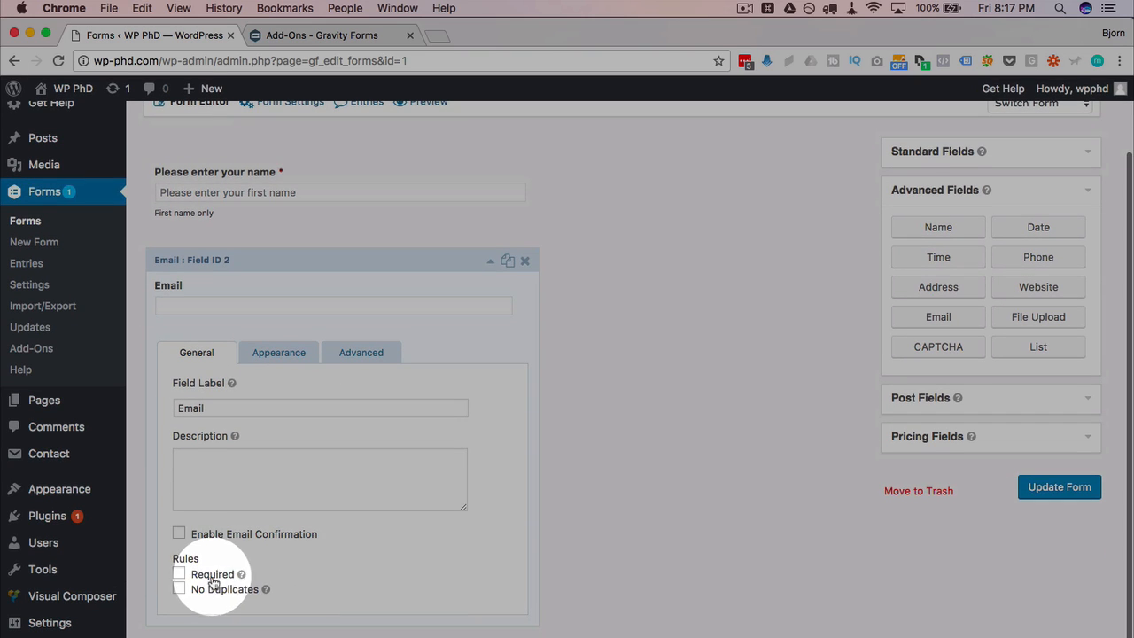
{"action": "left_click", "coordinate": [179, 571]}
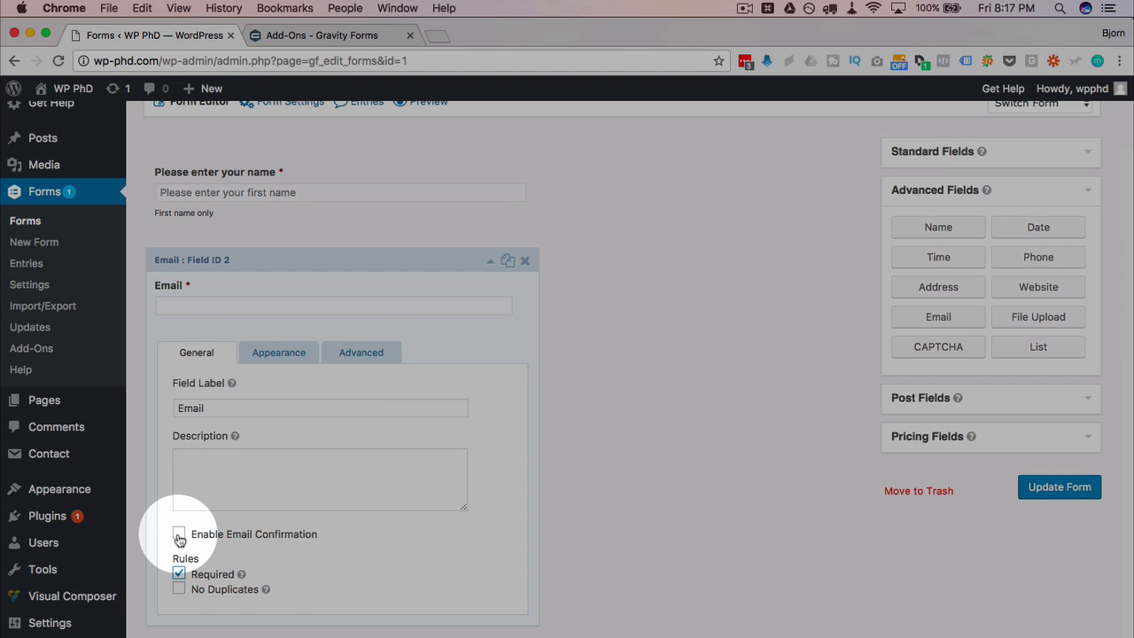
{"action": "left_click", "coordinate": [178, 533]}
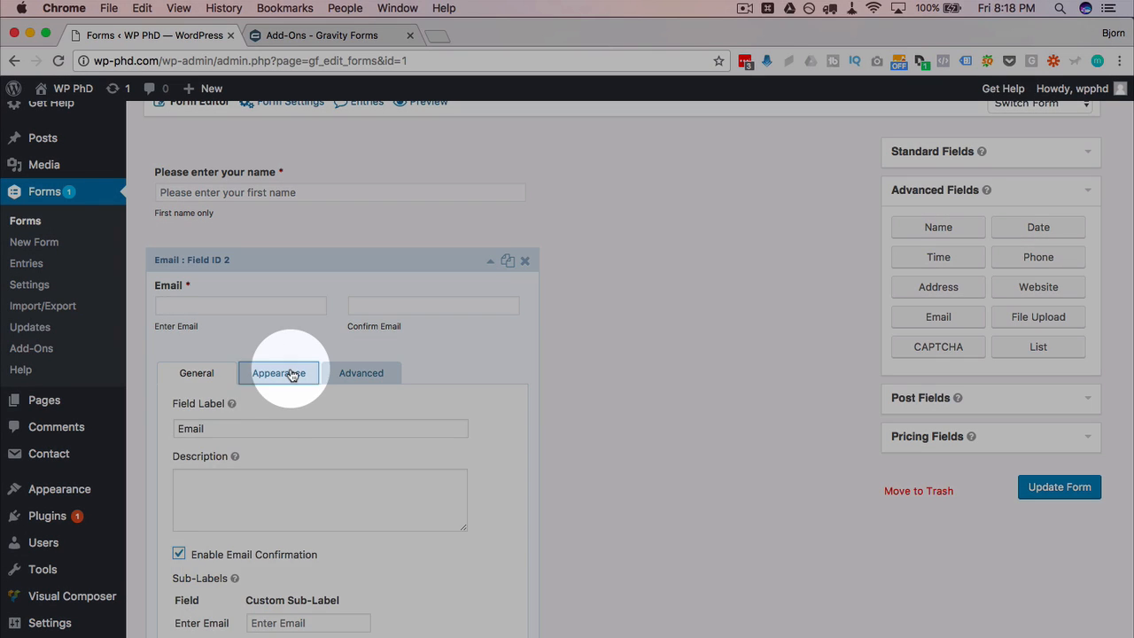
Step: Review the Email field's appearance settings, including the available Field Size options
{"action": "left_click", "coordinate": [292, 374]}
{"action": "scroll", "coordinate": [447, 406], "scroll_direction": "down", "scroll_amount": 3}
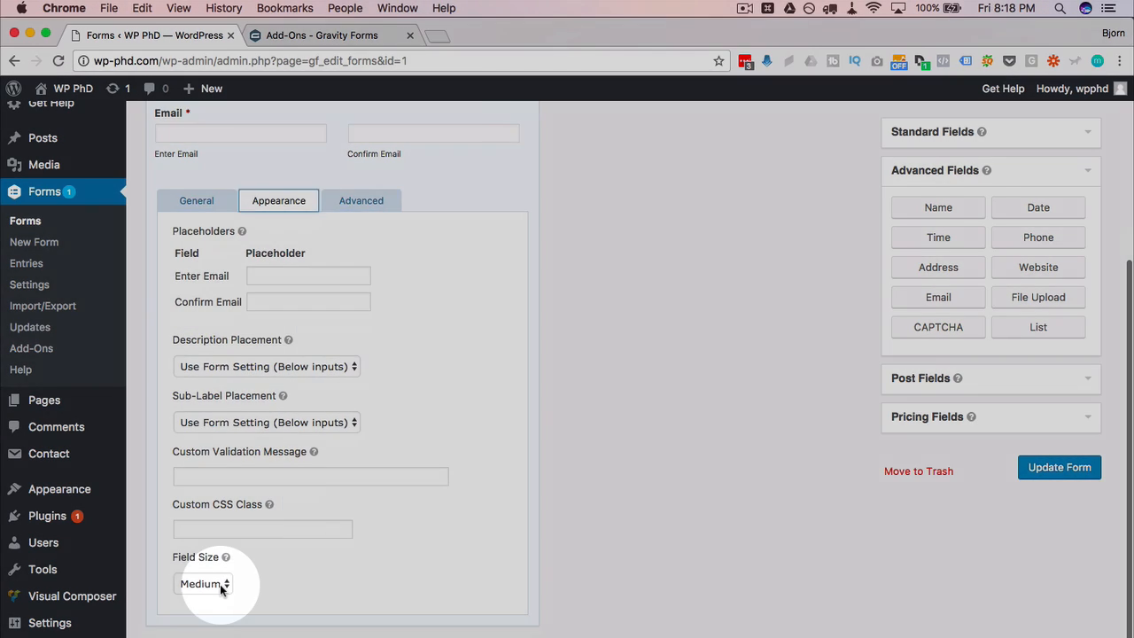
{"action": "left_click", "coordinate": [219, 584]}
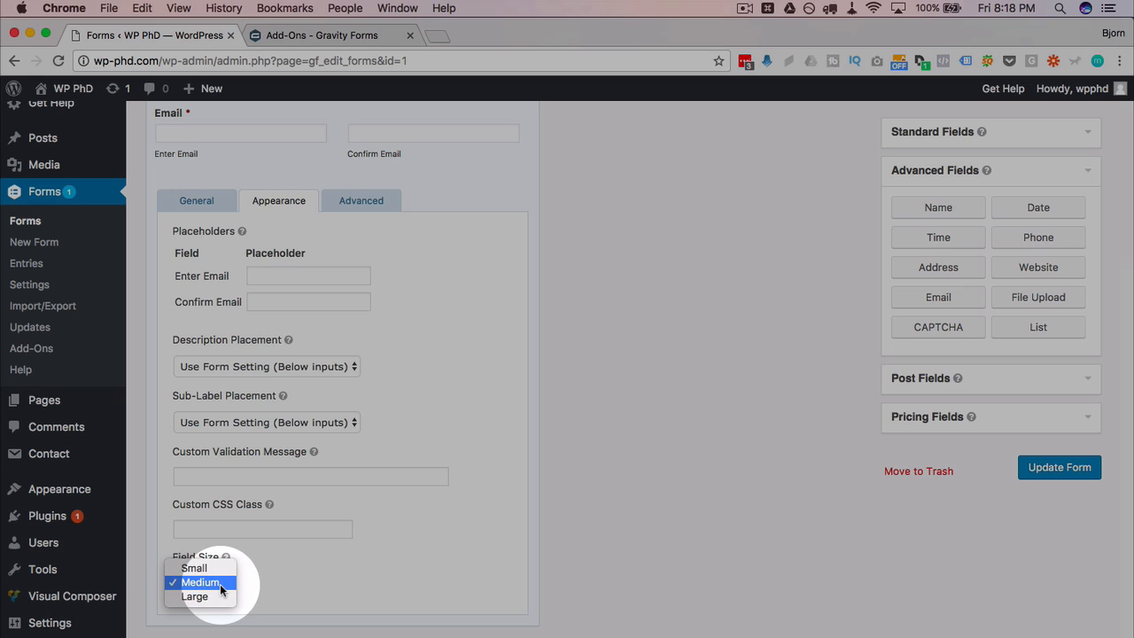
{"action": "left_click", "coordinate": [339, 580]}
{"action": "scroll", "coordinate": [339, 581], "scroll_direction": "up", "scroll_amount": 2}
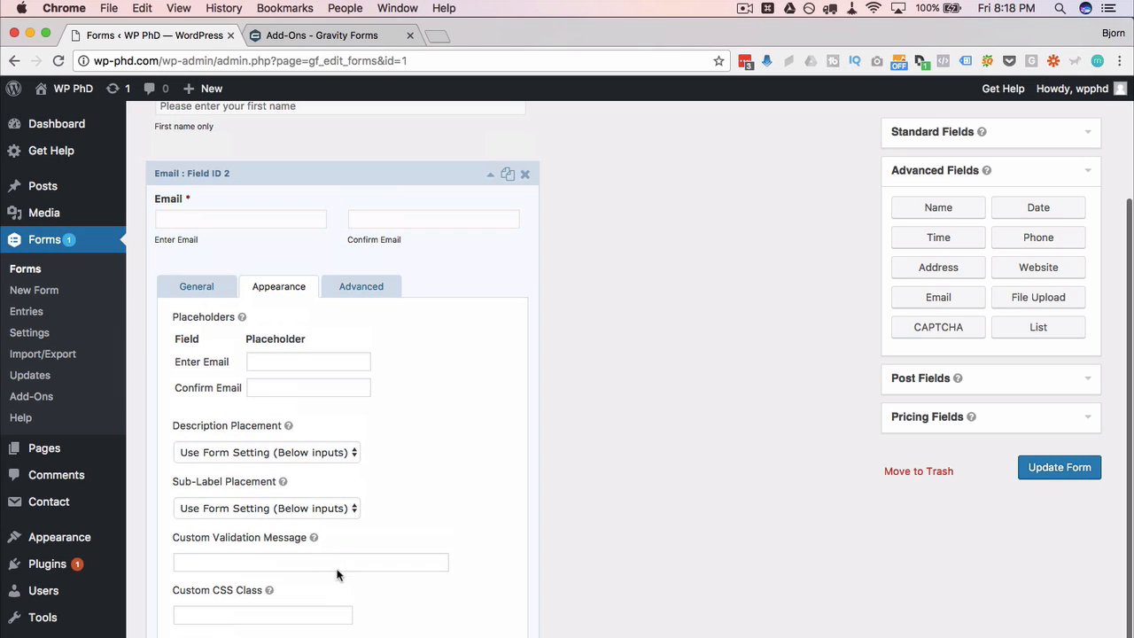
Step: Try enabling conditional logic in the Email field's advanced settings, turn it off again, and collapse the field
{"action": "left_click", "coordinate": [359, 285]}
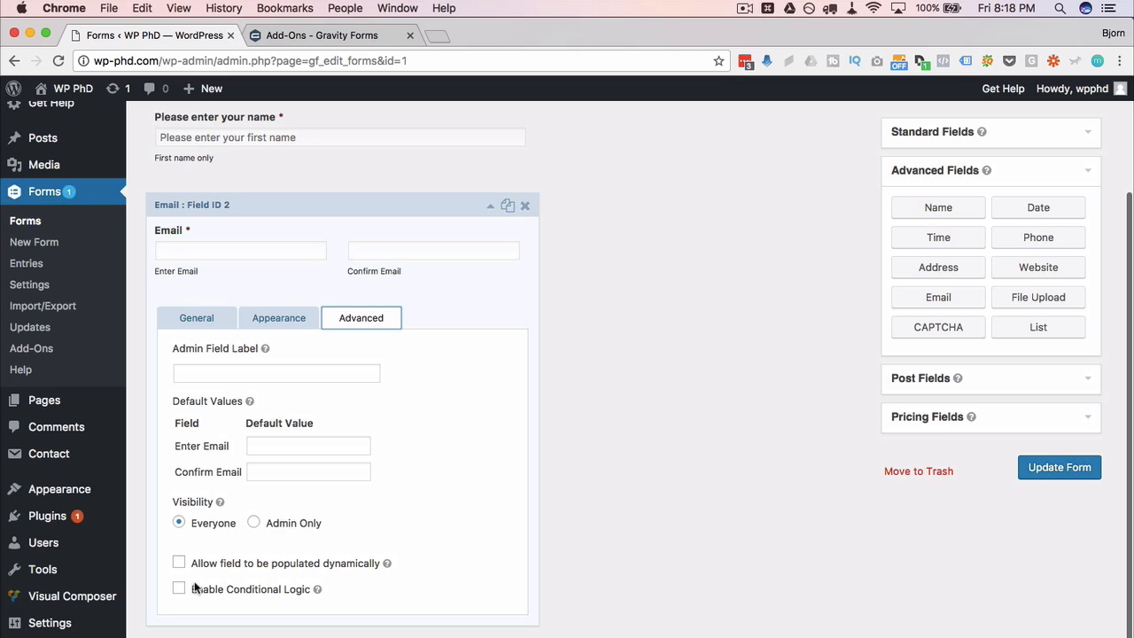
{"action": "left_click", "coordinate": [179, 588]}
{"action": "scroll", "coordinate": [181, 592], "scroll_direction": "down", "scroll_amount": 1}
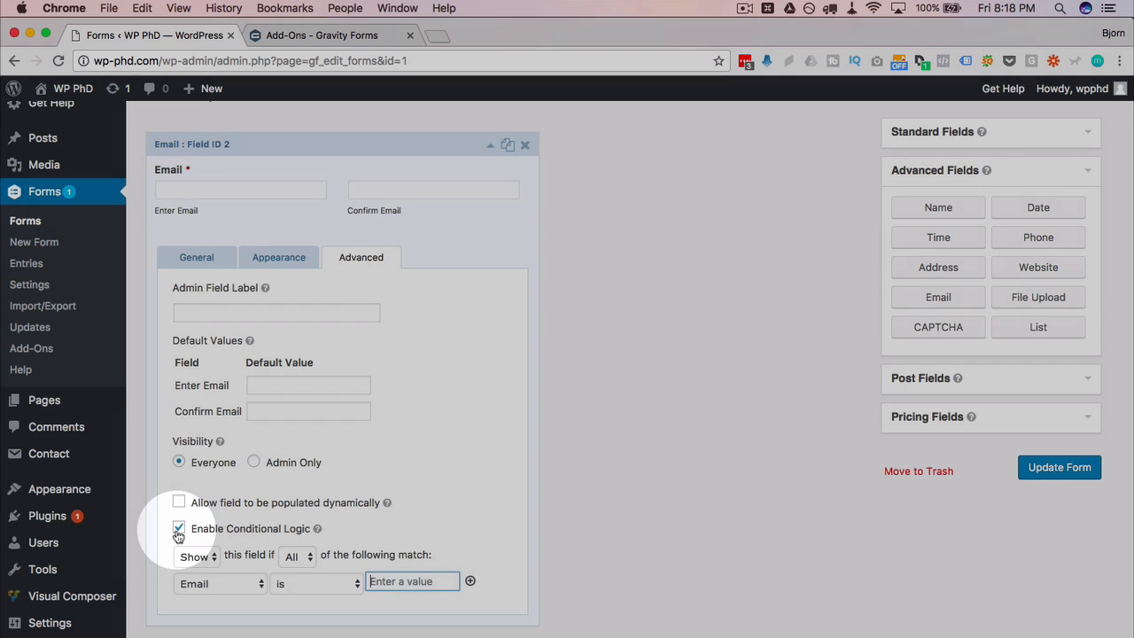
{"action": "left_click", "coordinate": [178, 529]}
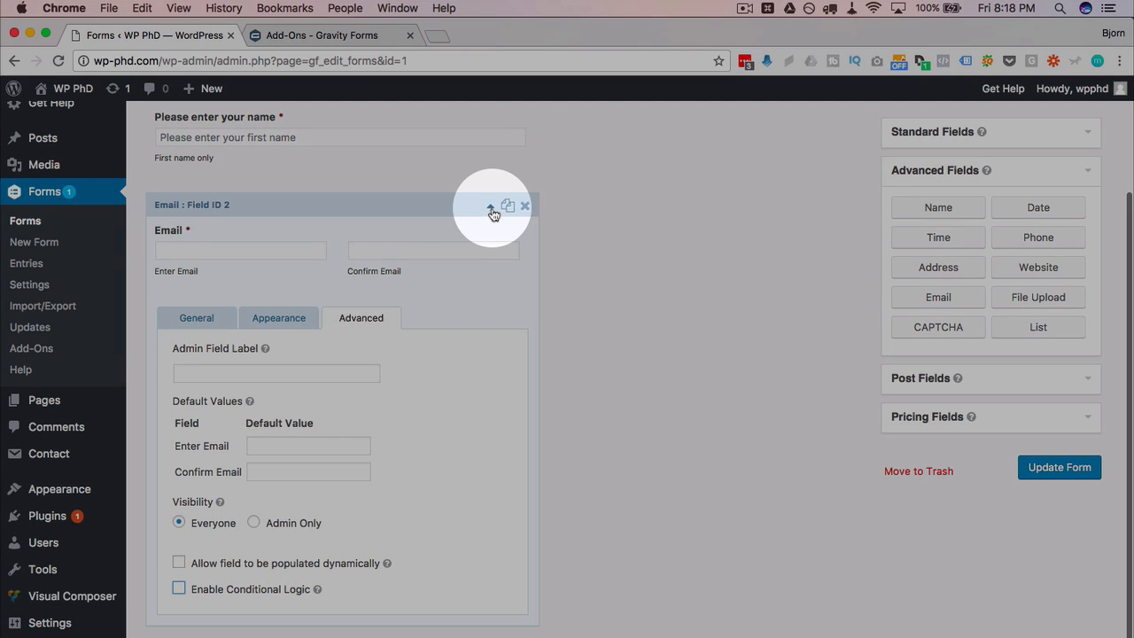
{"action": "left_click", "coordinate": [491, 207]}
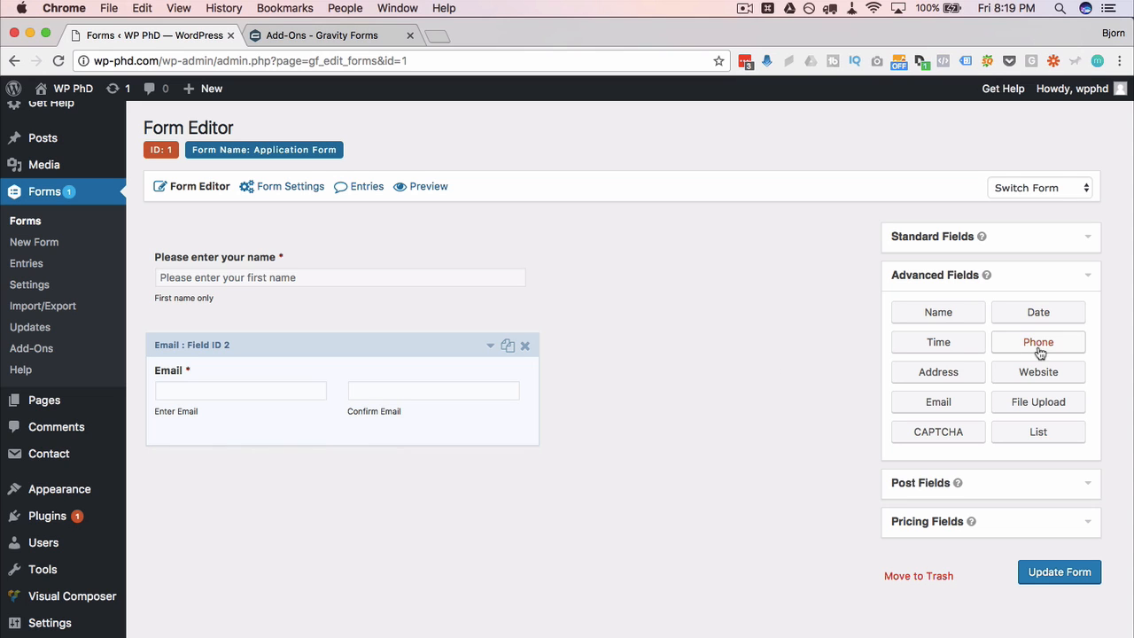
Step: Add a Phone field below the Email field and an Address field at the end of the form
{"action": "left_click_drag", "start_coordinate": [1040, 353], "coordinate": [293, 487]}
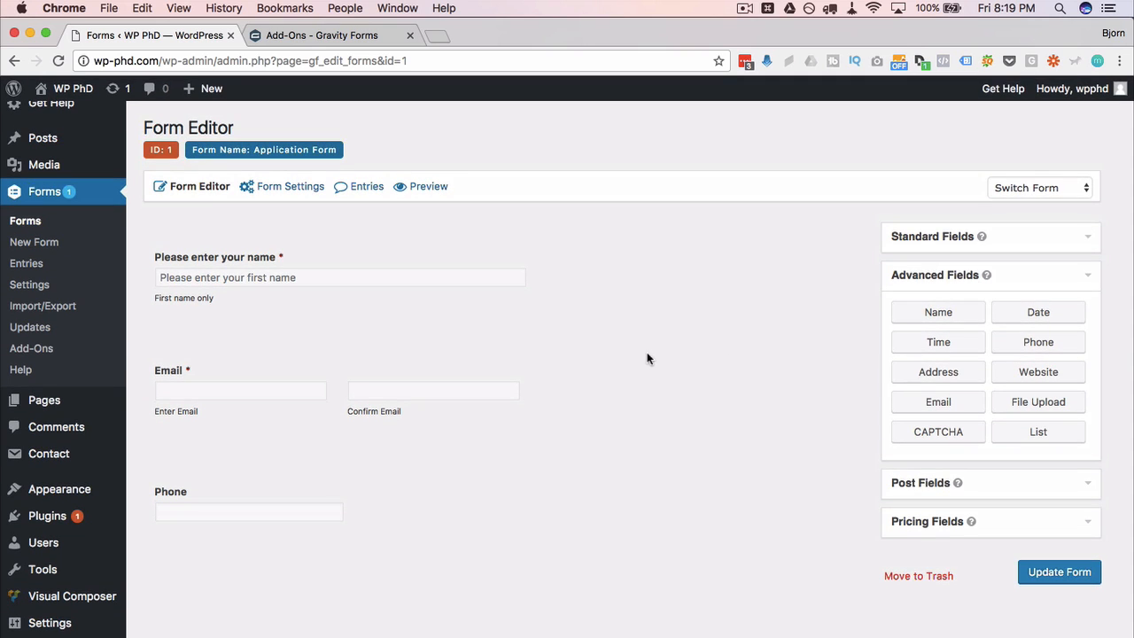
{"action": "left_click", "coordinate": [940, 379]}
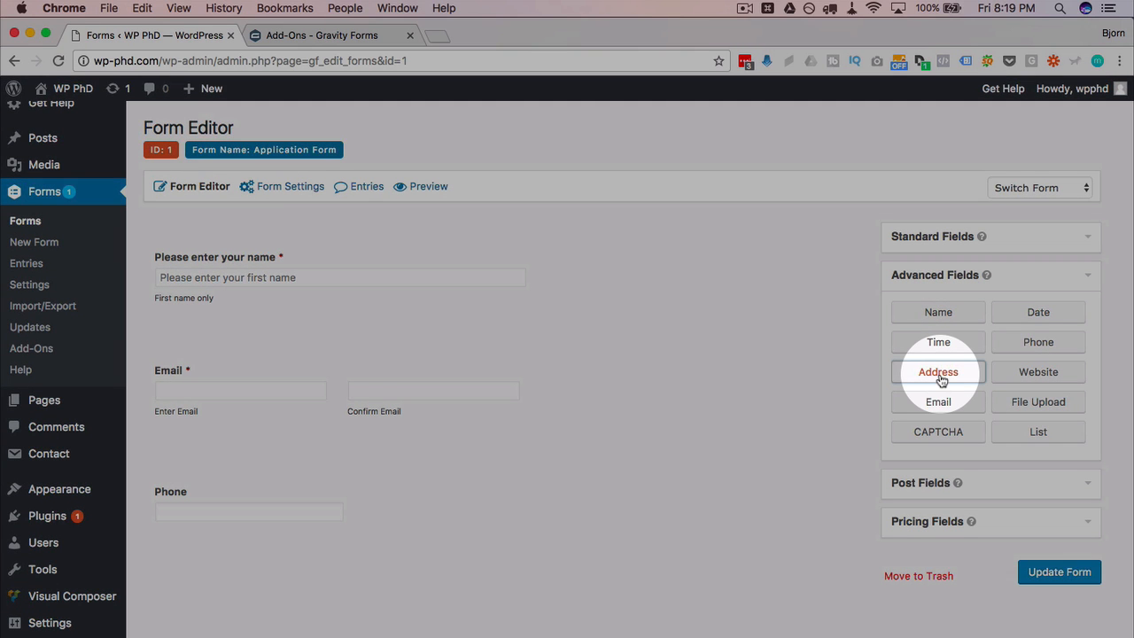
{"action": "scroll", "coordinate": [721, 440], "scroll_direction": "down", "scroll_amount": 1}
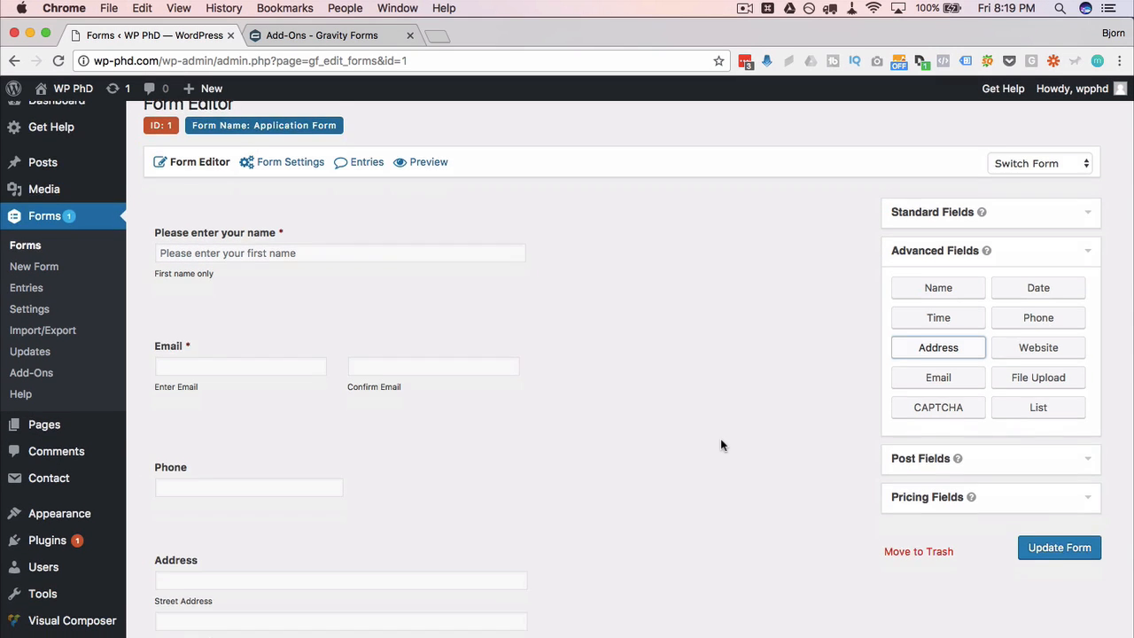
Step: Open the Phone field's settings and make the field required
{"action": "scroll", "coordinate": [721, 445], "scroll_direction": "down", "scroll_amount": 3}
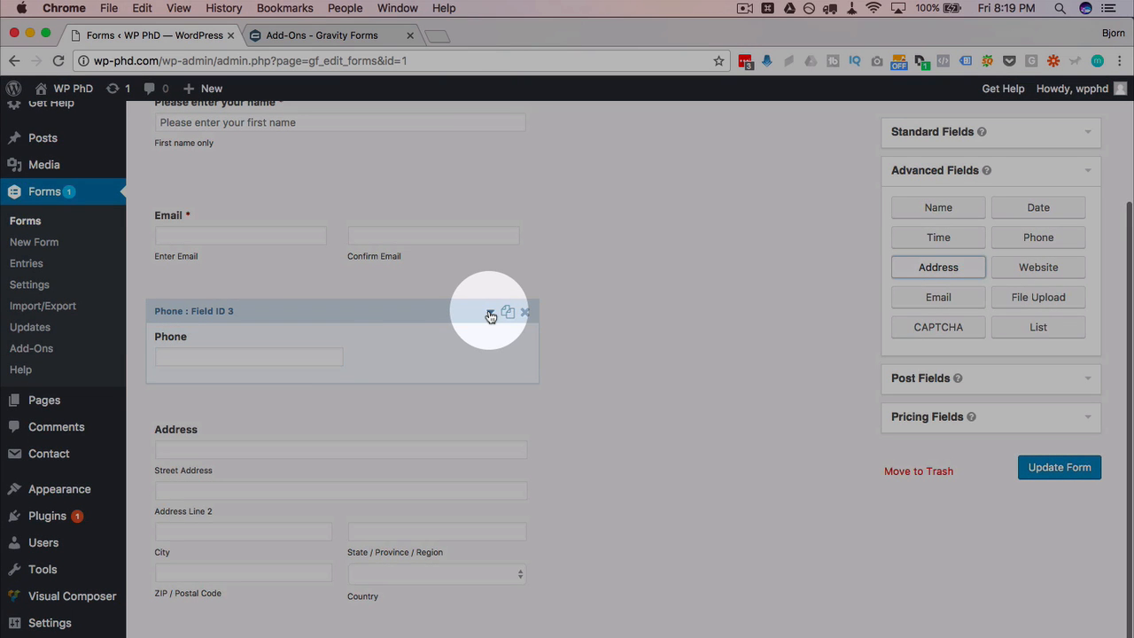
{"action": "left_click", "coordinate": [491, 314]}
{"action": "scroll", "coordinate": [237, 454], "scroll_direction": "down", "scroll_amount": 3}
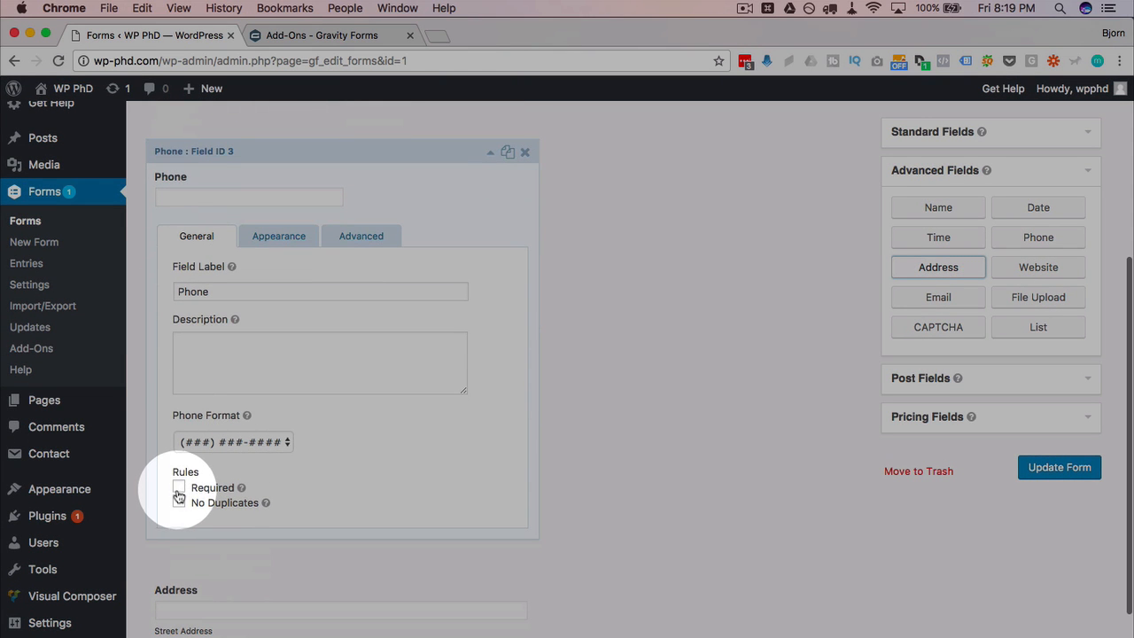
{"action": "left_click", "coordinate": [178, 488]}
Step: Examine the Phone field's format options and its appearance and advanced settings, and collapse the field
{"action": "left_click", "coordinate": [285, 442]}
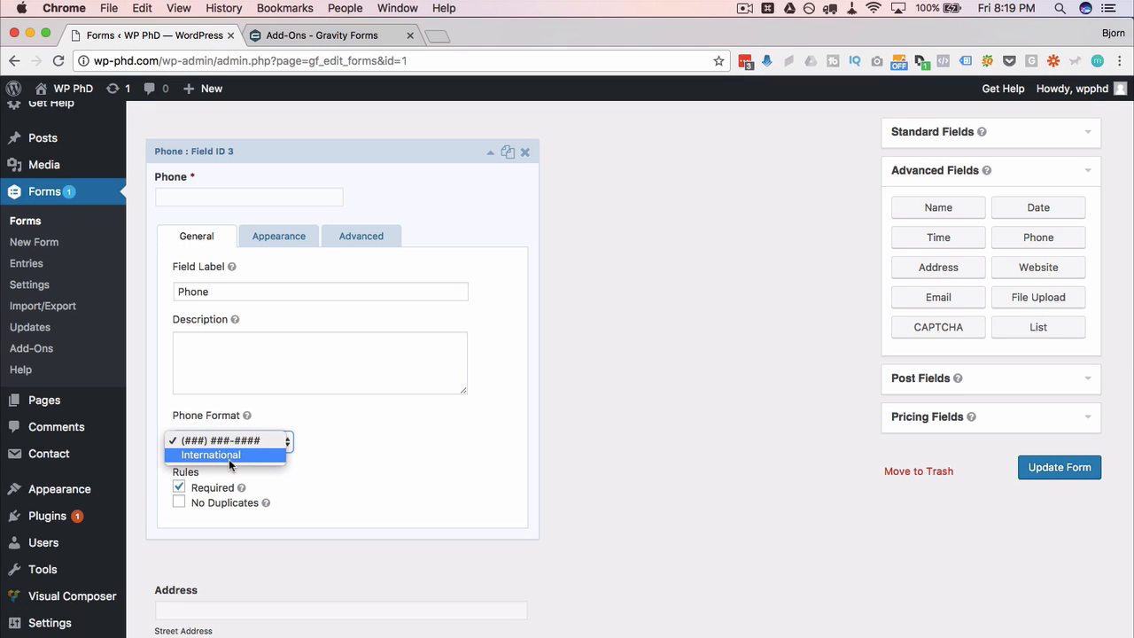
{"action": "left_click", "coordinate": [372, 457]}
{"action": "left_click", "coordinate": [289, 235]}
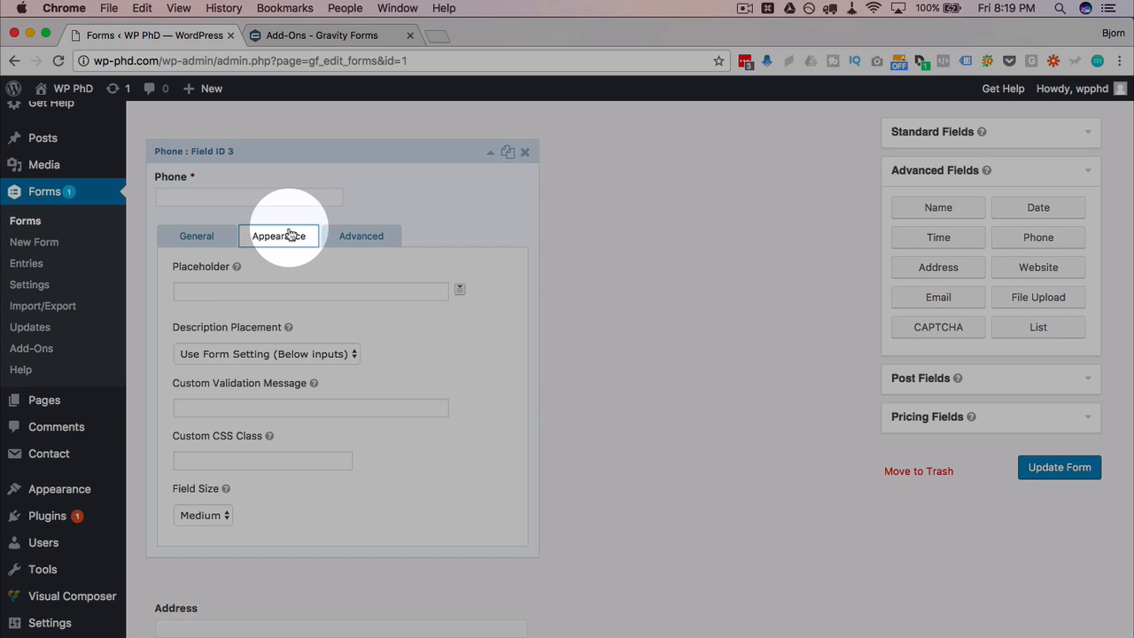
{"action": "left_click", "coordinate": [358, 239]}
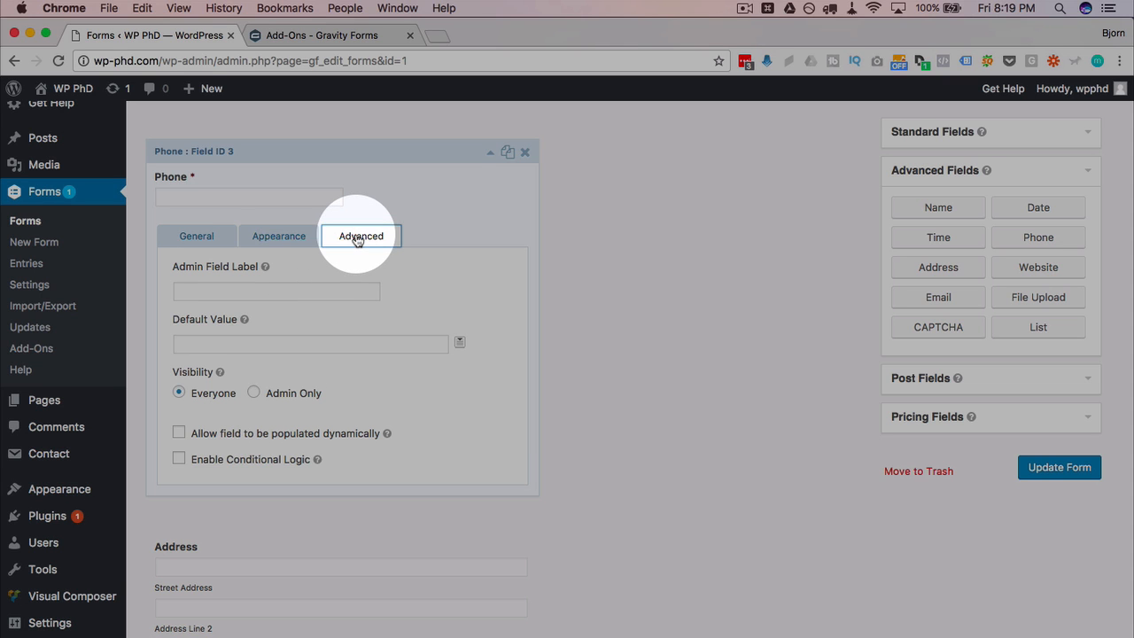
{"action": "left_click", "coordinate": [490, 152]}
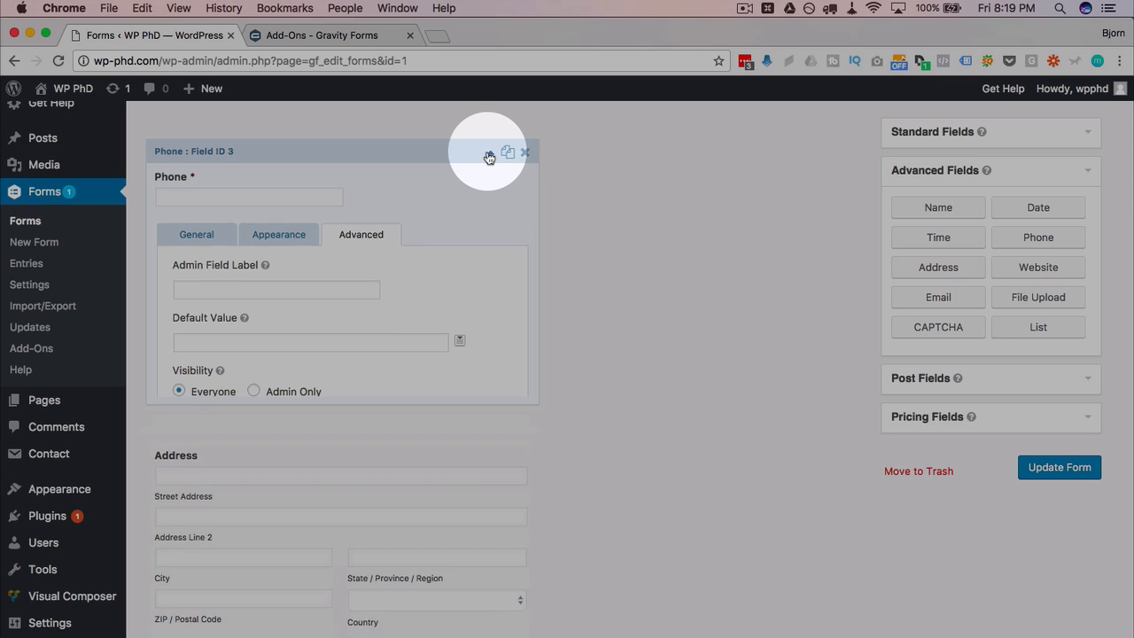
Step: Open the Address field's settings, review its general options, and keep the Address Type as International
{"action": "scroll", "coordinate": [577, 216], "scroll_direction": "up", "scroll_amount": 3}
{"action": "left_click", "coordinate": [483, 429]}
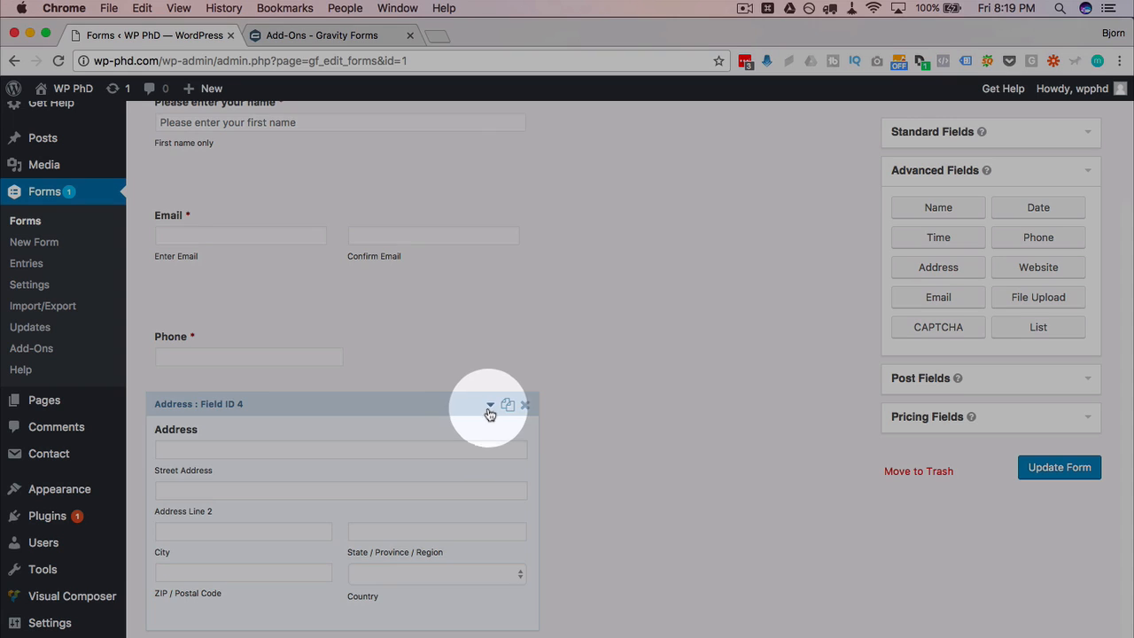
{"action": "scroll", "coordinate": [486, 410], "scroll_direction": "down", "scroll_amount": 3}
{"action": "scroll", "coordinate": [640, 425], "scroll_direction": "down", "scroll_amount": 5}
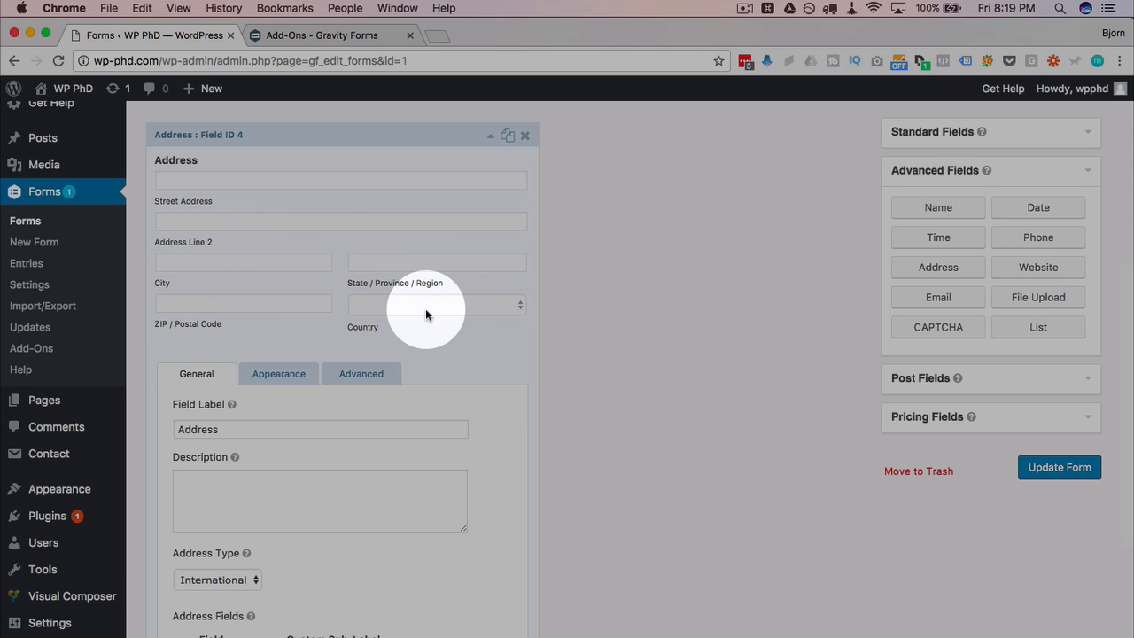
{"action": "scroll", "coordinate": [505, 276], "scroll_direction": "down", "scroll_amount": 2}
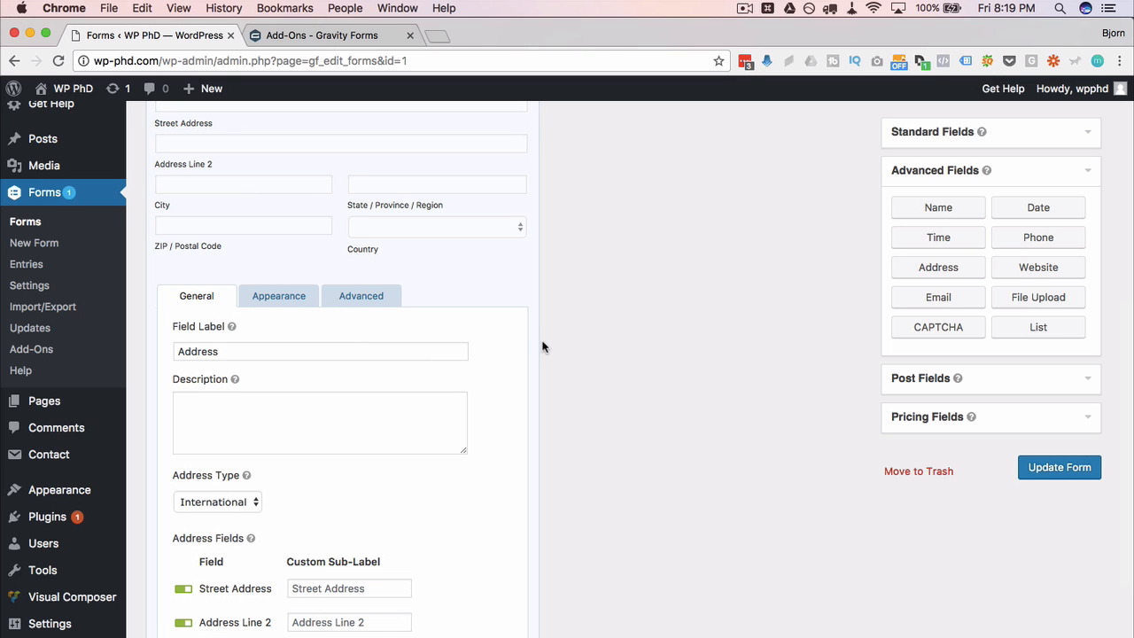
{"action": "scroll", "coordinate": [574, 378], "scroll_direction": "down", "scroll_amount": 5}
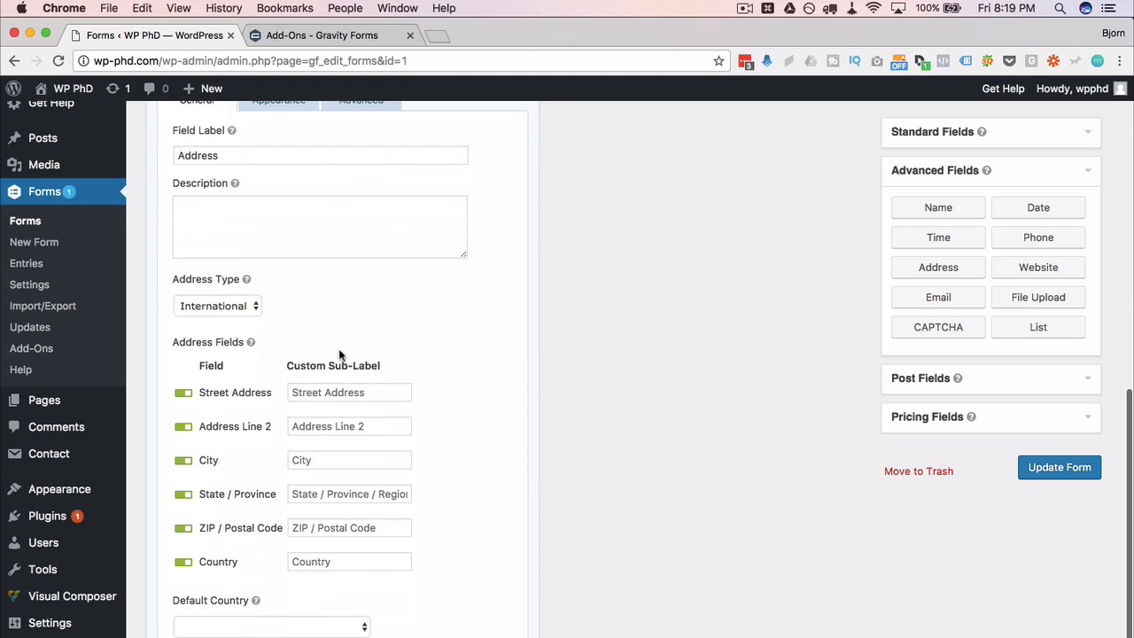
{"action": "left_click", "coordinate": [245, 306]}
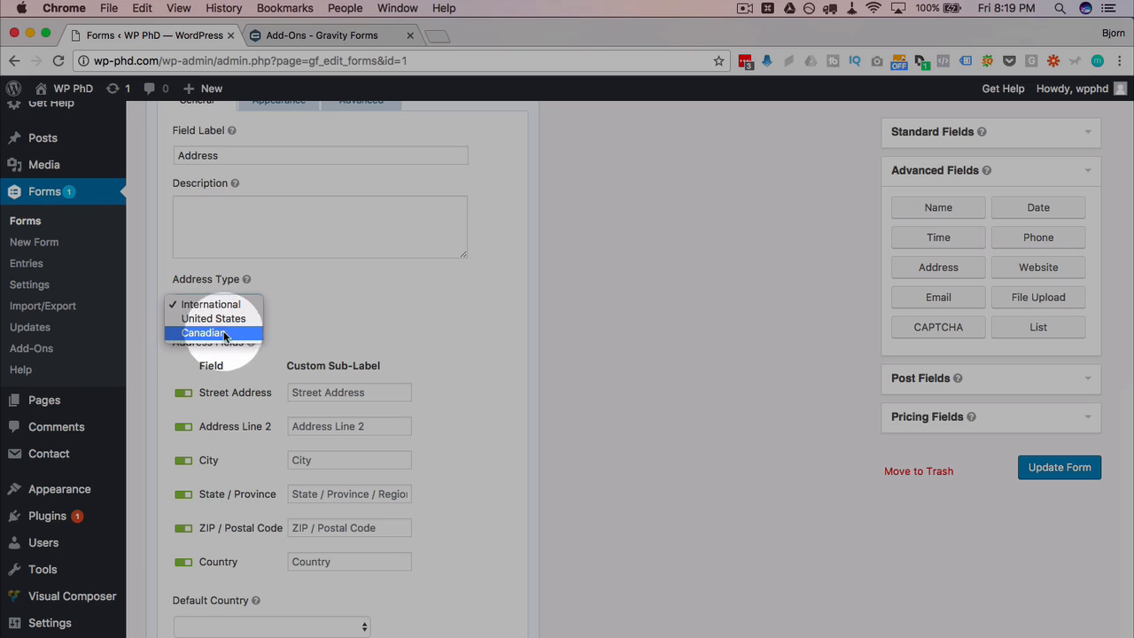
{"action": "left_click", "coordinate": [213, 304]}
{"action": "scroll", "coordinate": [276, 356], "scroll_direction": "down", "scroll_amount": 2}
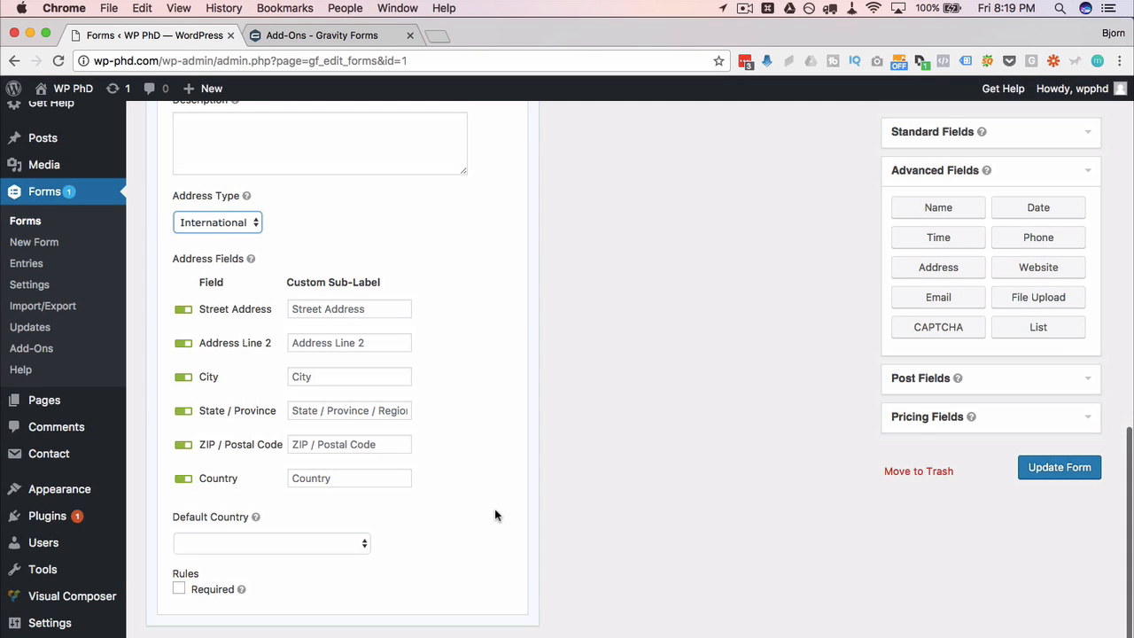
Step: Try Angola as the Address field's default country and reset the default country to blank
{"action": "right_click", "coordinate": [494, 509]}
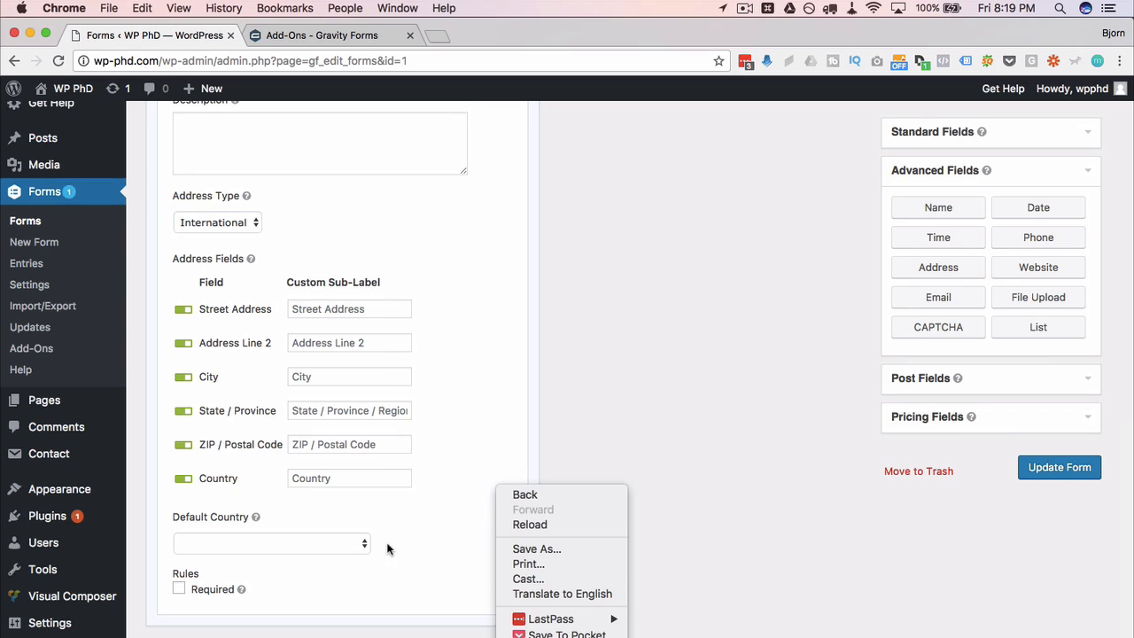
{"action": "left_click", "coordinate": [362, 545]}
{"action": "left_click", "coordinate": [363, 545]}
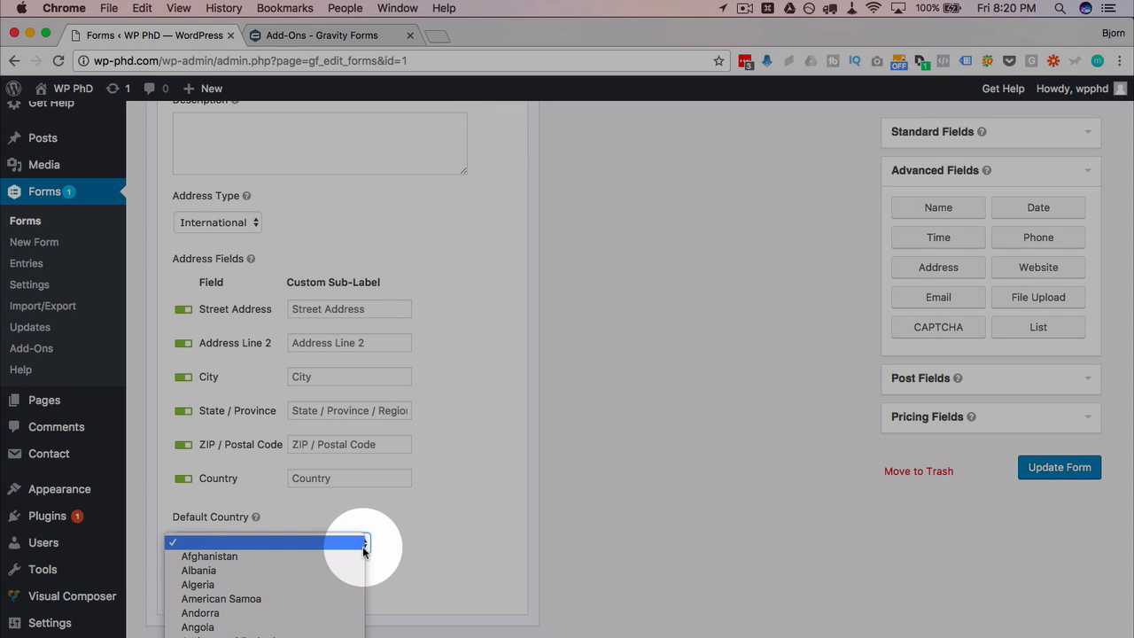
{"action": "left_click", "coordinate": [338, 625]}
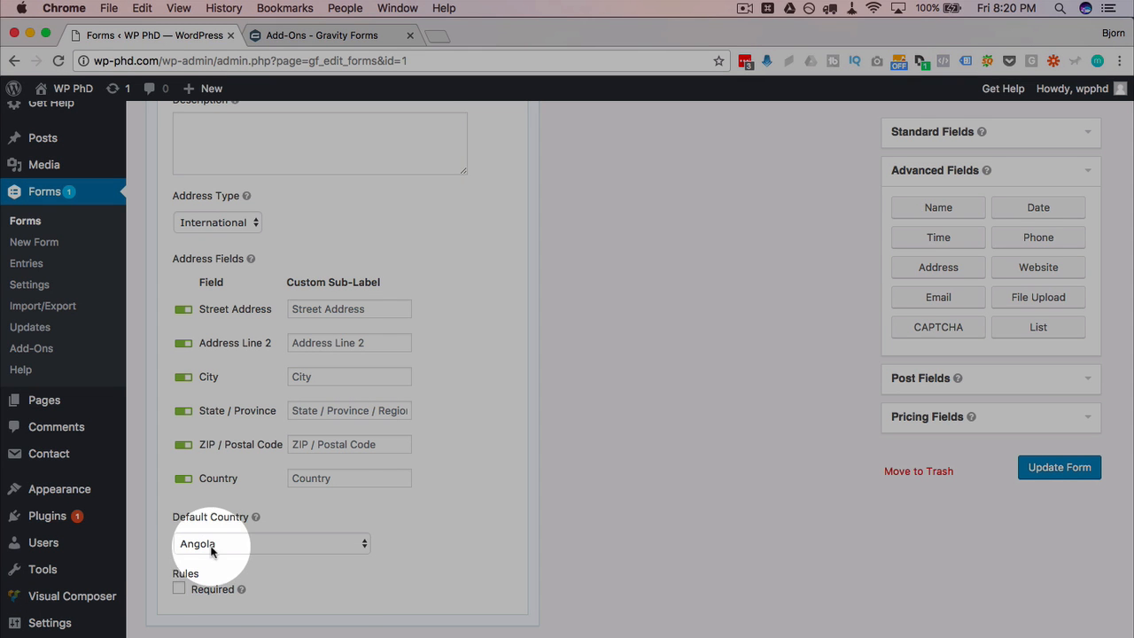
{"action": "left_click", "coordinate": [216, 543]}
{"action": "left_click", "coordinate": [232, 457]}
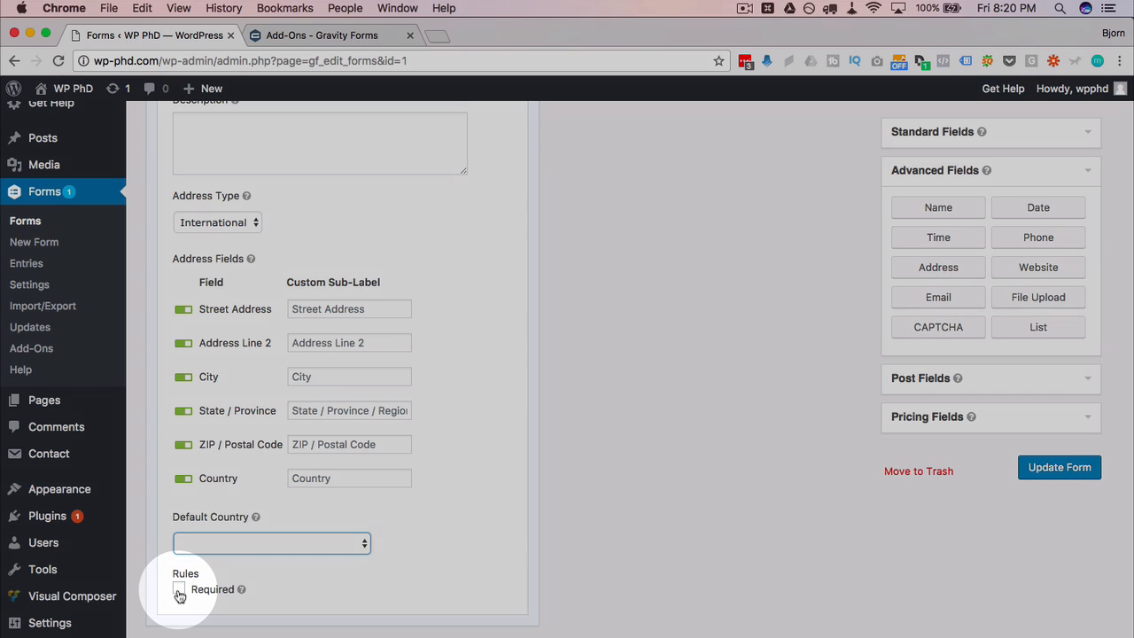
Step: Make the Address field required and collapse its settings
{"action": "left_click", "coordinate": [180, 590]}
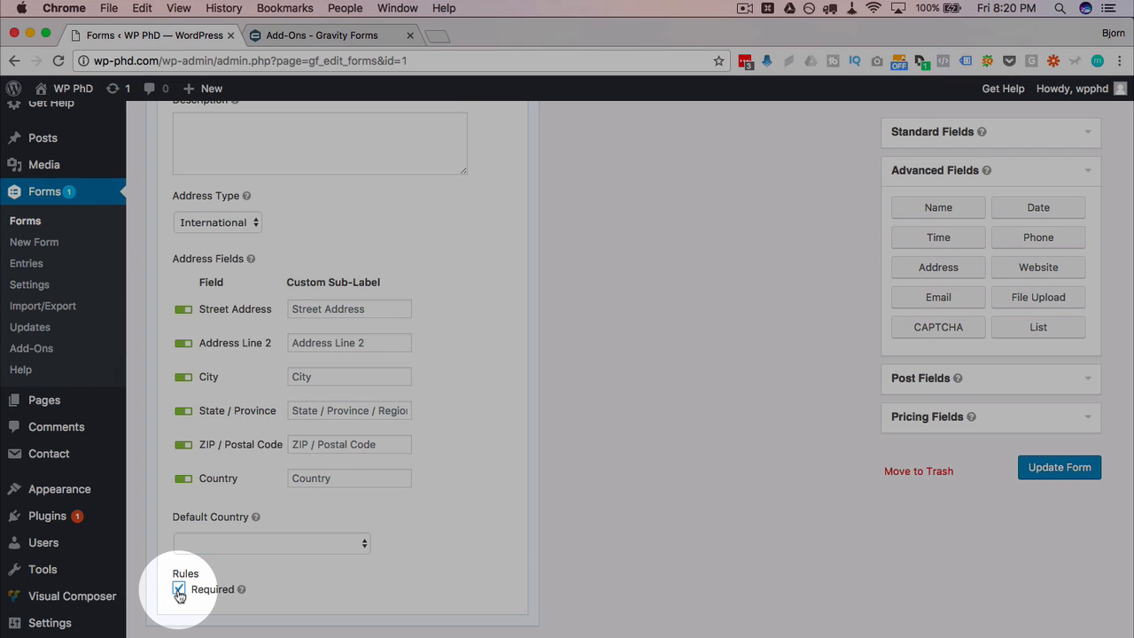
{"action": "scroll", "coordinate": [545, 521], "scroll_direction": "up", "scroll_amount": 5}
{"action": "scroll", "coordinate": [546, 521], "scroll_direction": "up", "scroll_amount": 1}
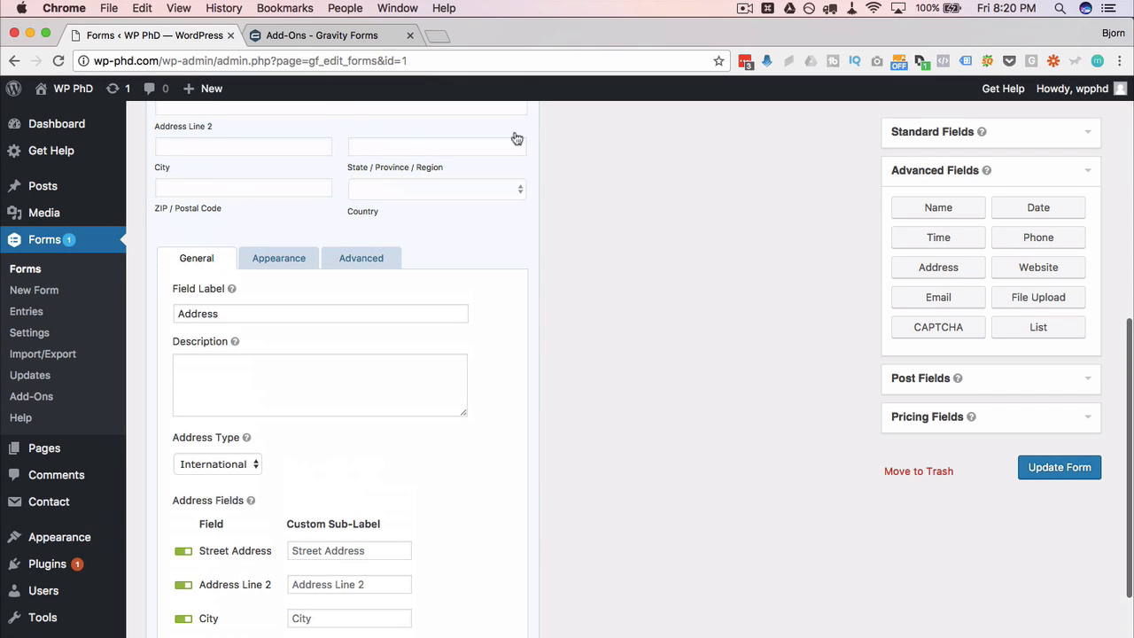
{"action": "scroll", "coordinate": [505, 178], "scroll_direction": "up", "scroll_amount": 5}
{"action": "left_click", "coordinate": [488, 245]}
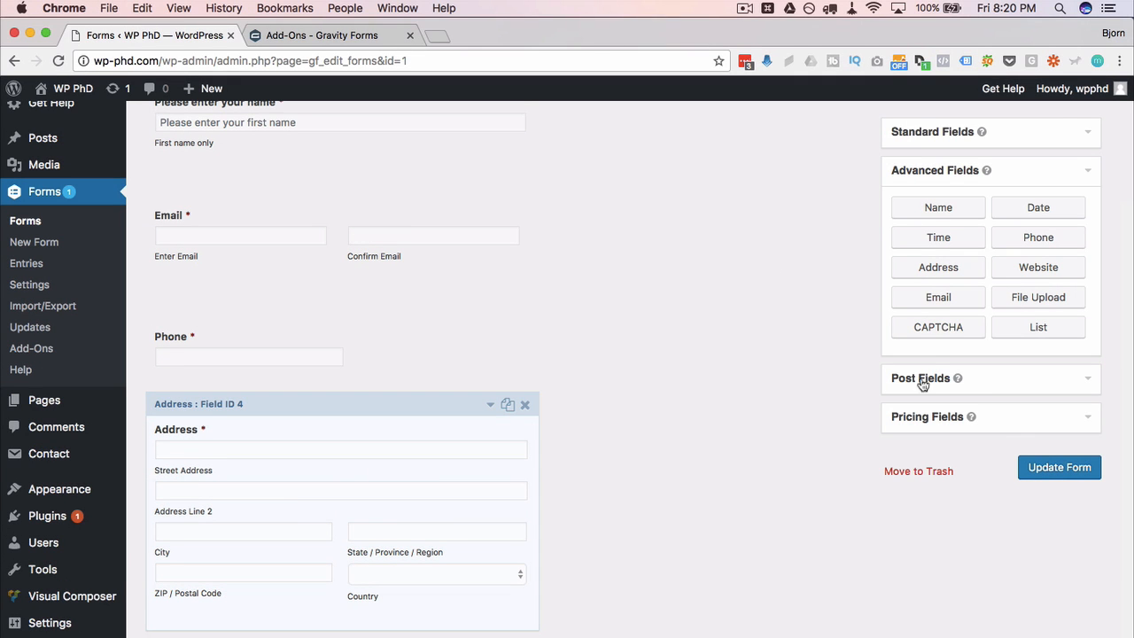
Step: Add a page break below the Address field using the standard Page field
{"action": "left_click", "coordinate": [900, 383]}
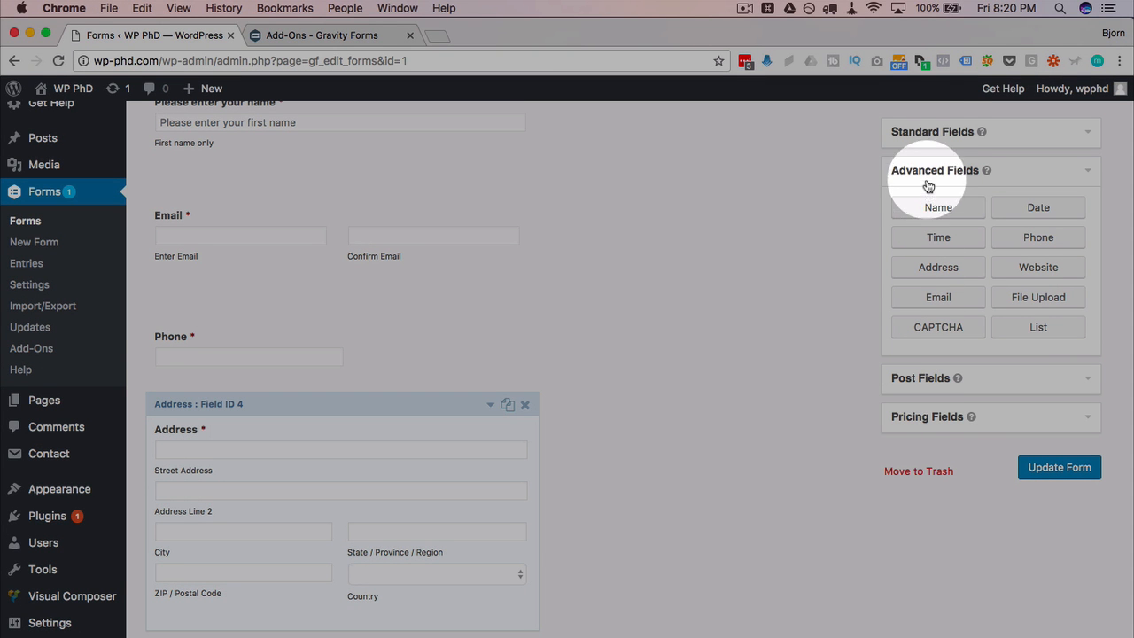
{"action": "left_click", "coordinate": [938, 131]}
{"action": "left_click", "coordinate": [953, 319]}
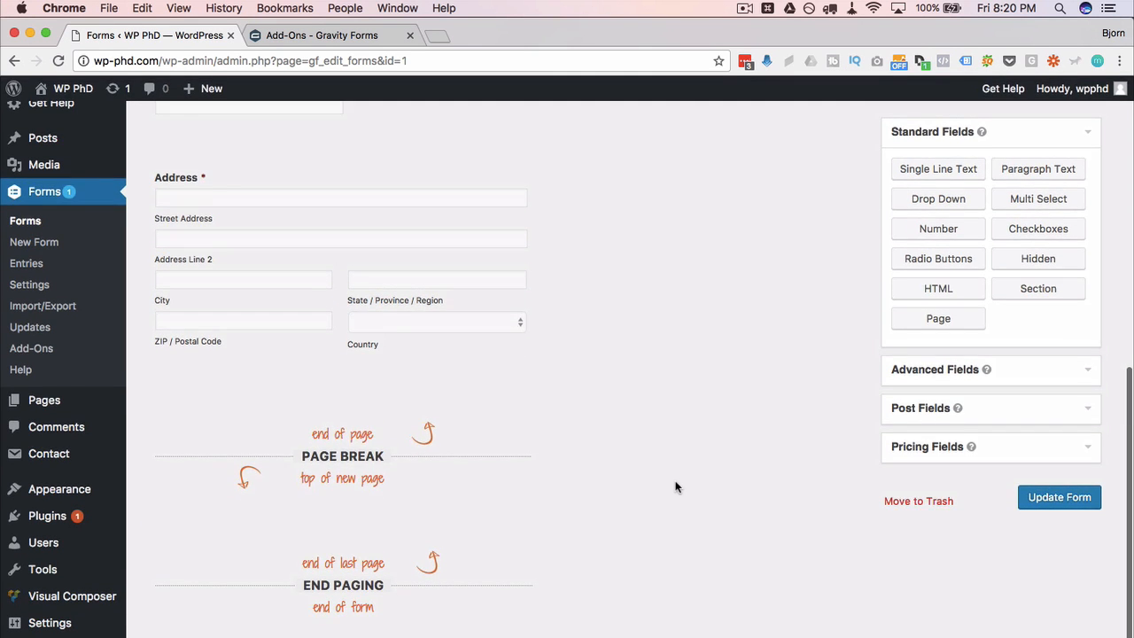
{"action": "mouse_move", "coordinate": [328, 459]}
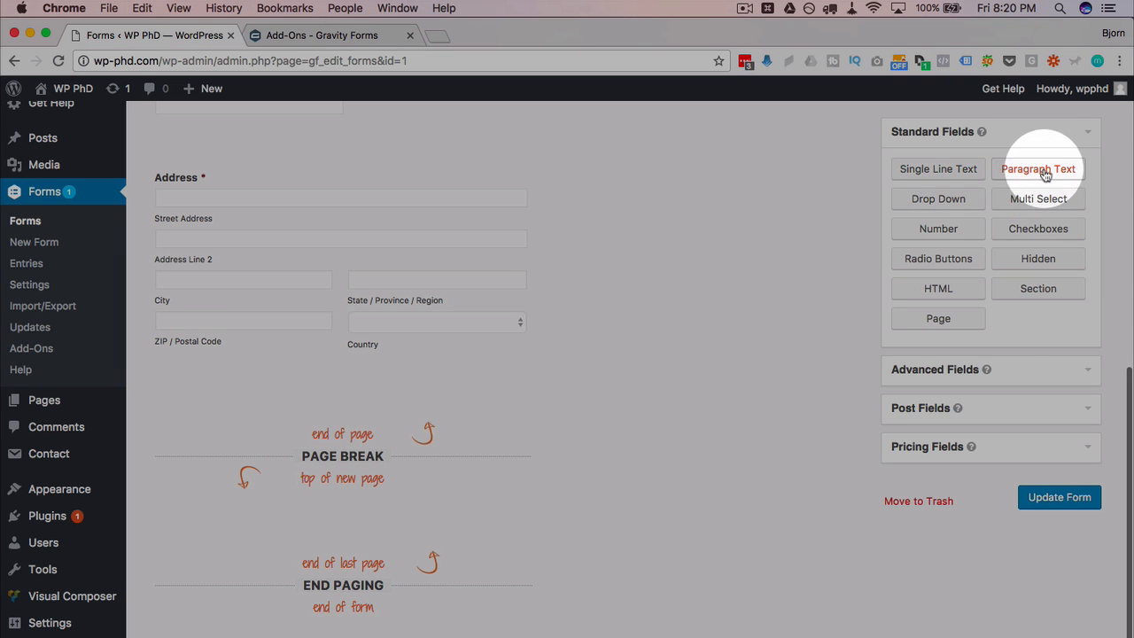
Step: Add a Paragraph Text field below the page break and set its label to "Why are you applying?"
{"action": "left_click_drag", "start_coordinate": [1038, 168], "coordinate": [327, 511]}
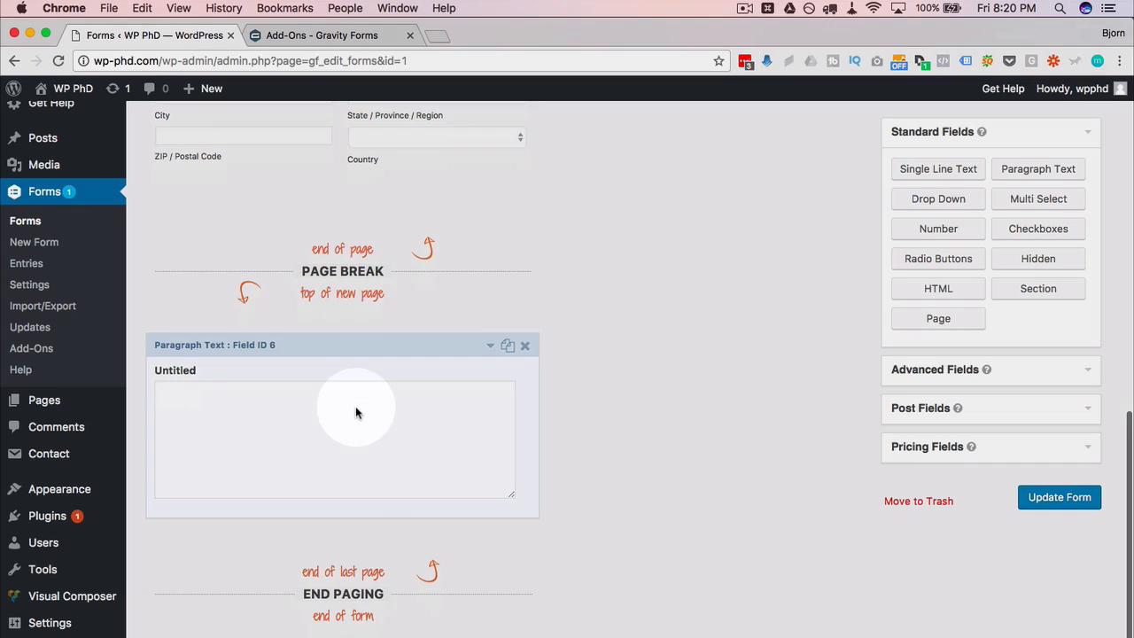
{"action": "left_click", "coordinate": [355, 407]}
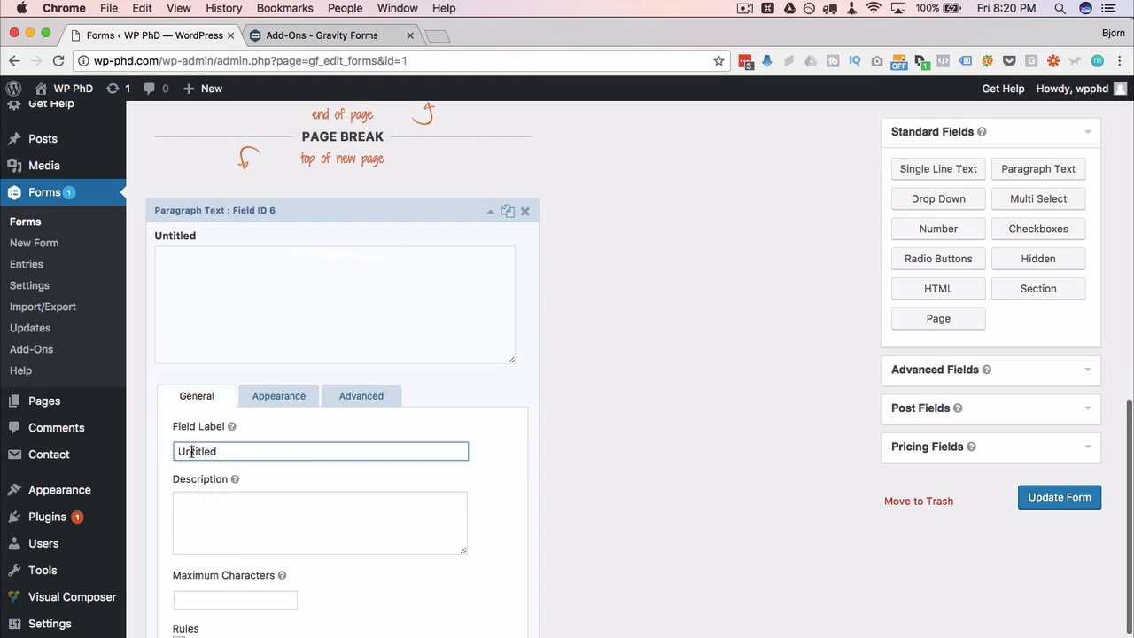
{"action": "double_click", "coordinate": [191, 452]}
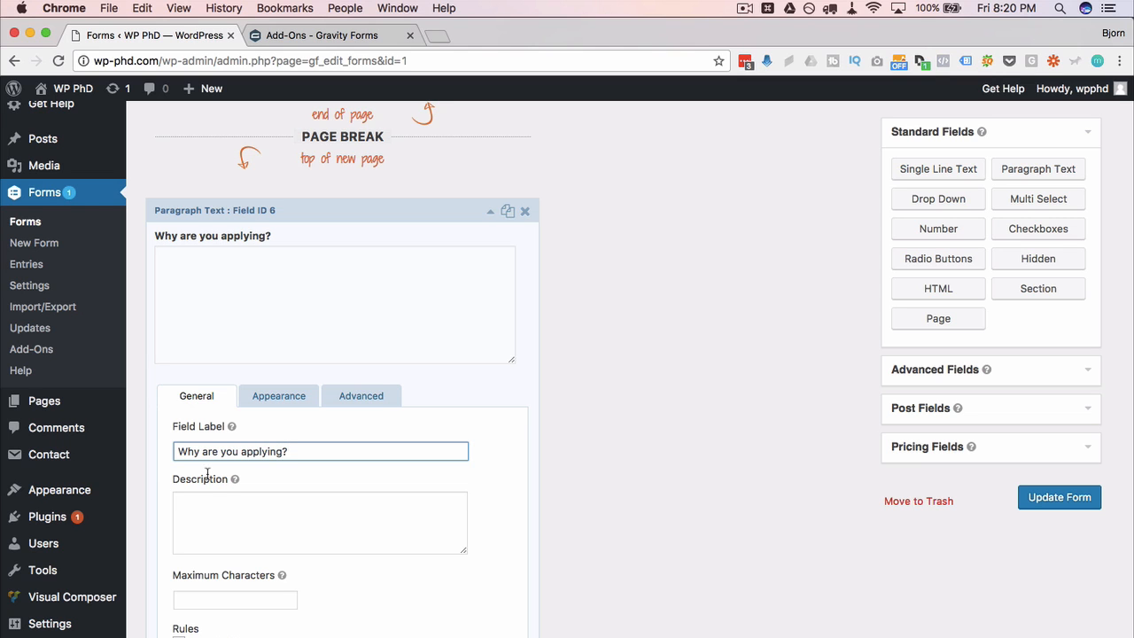
Step: Make the "Why are you applying?" paragraph field required
{"action": "left_click", "coordinate": [502, 539]}
{"action": "scroll", "coordinate": [501, 540], "scroll_direction": "down", "scroll_amount": 2}
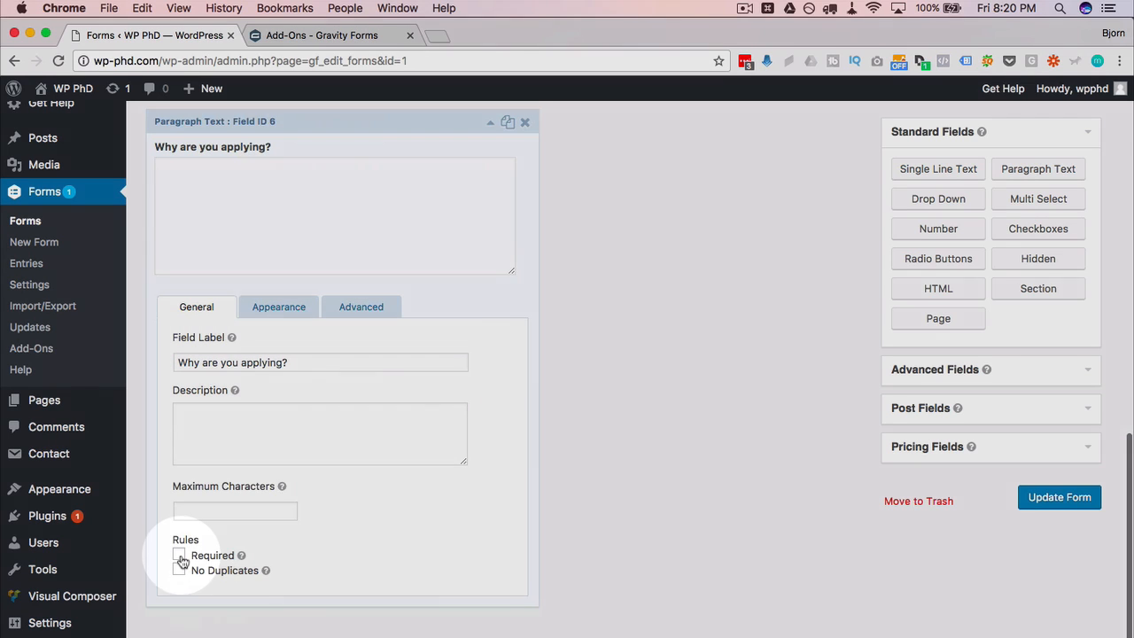
{"action": "left_click", "coordinate": [179, 555]}
Step: Review the appearance and advanced settings of the "Why are you applying?" field and collapse its settings
{"action": "scroll", "coordinate": [516, 303], "scroll_direction": "up", "scroll_amount": 2}
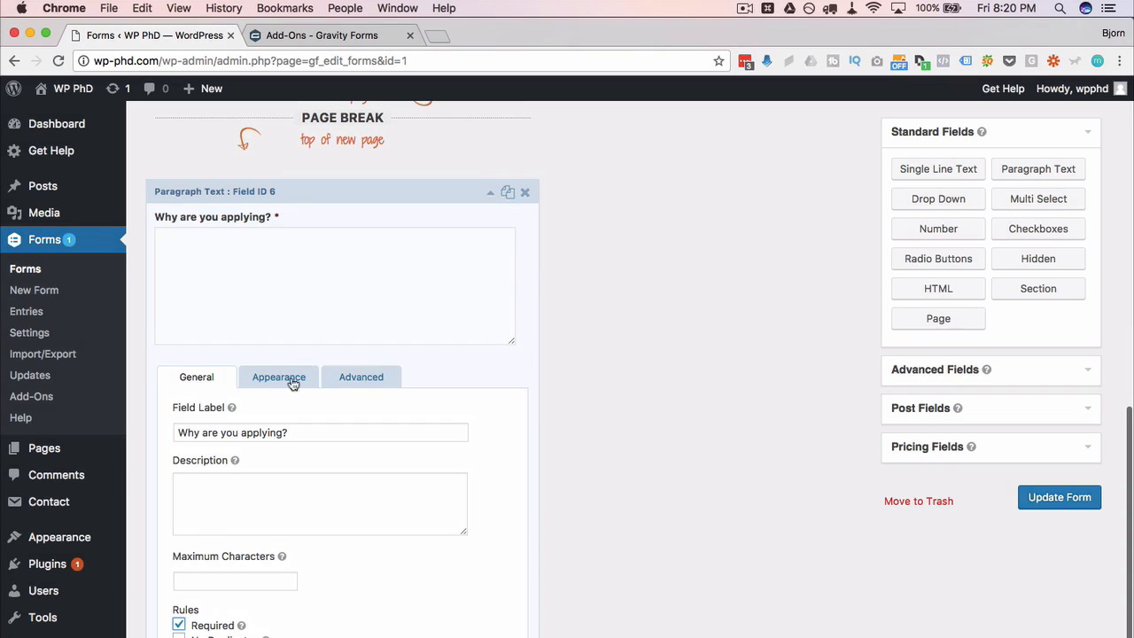
{"action": "left_click", "coordinate": [286, 381]}
{"action": "scroll", "coordinate": [213, 448], "scroll_direction": "down", "scroll_amount": 2}
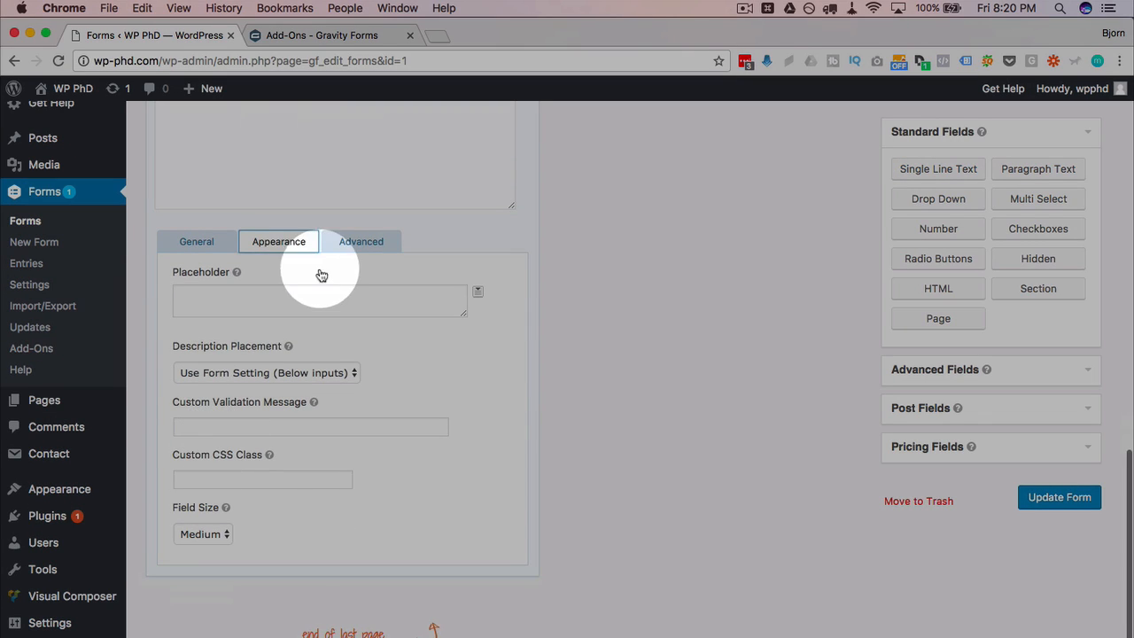
{"action": "left_click", "coordinate": [344, 246]}
{"action": "scroll", "coordinate": [509, 297], "scroll_direction": "up", "scroll_amount": 3}
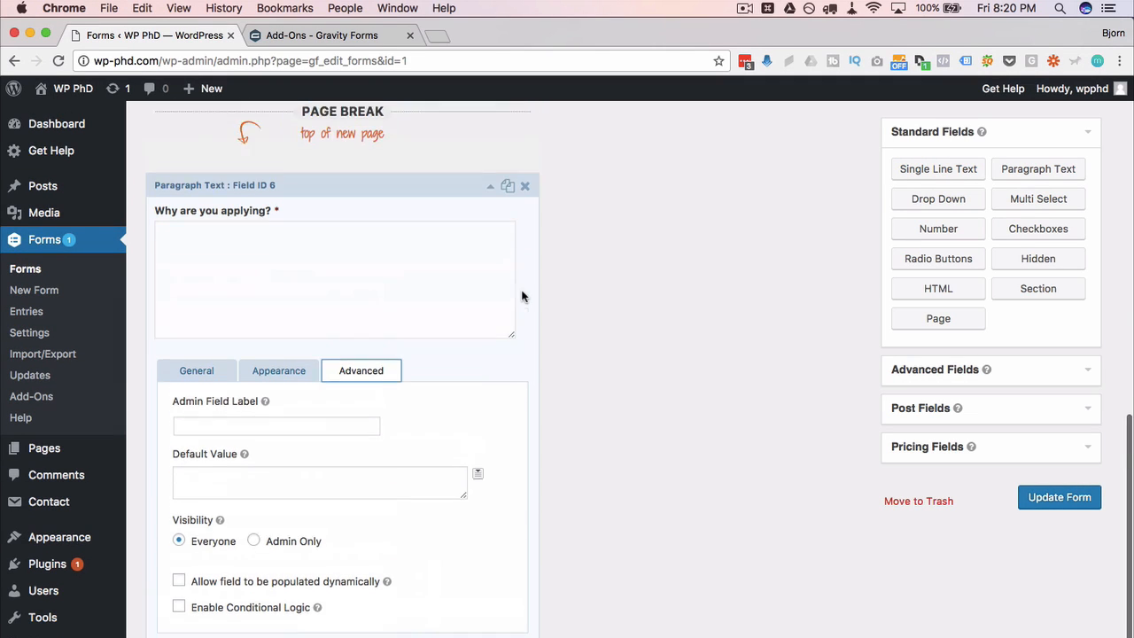
{"action": "left_click", "coordinate": [493, 207]}
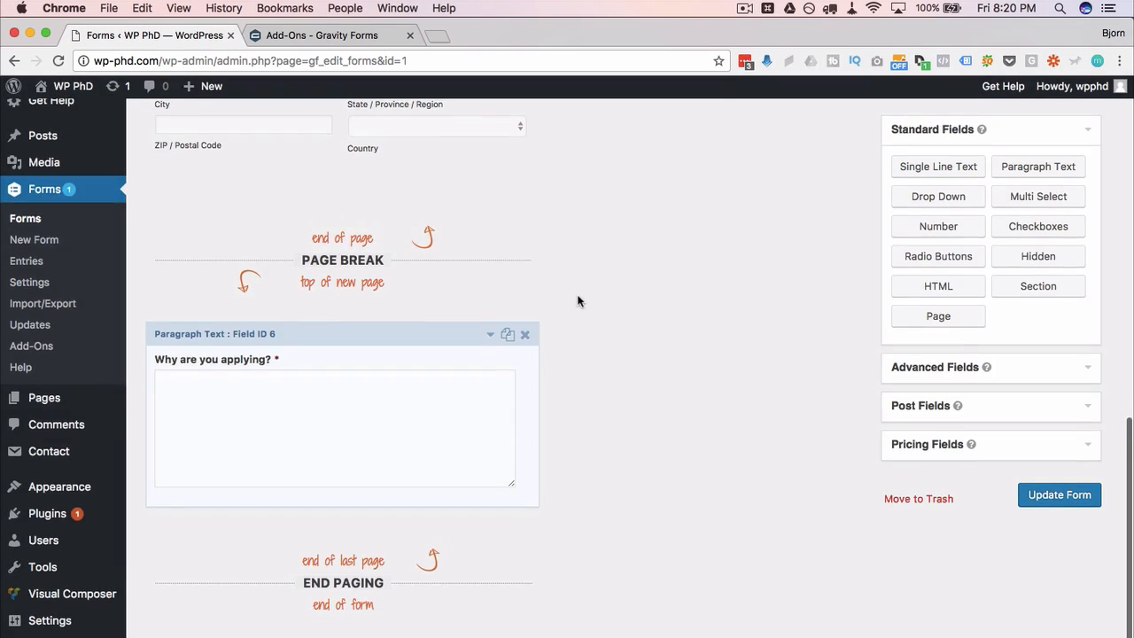
Step: Duplicate the "Why are you applying?" field on the form's second page
{"action": "scroll", "coordinate": [572, 302], "scroll_direction": "up", "scroll_amount": 2}
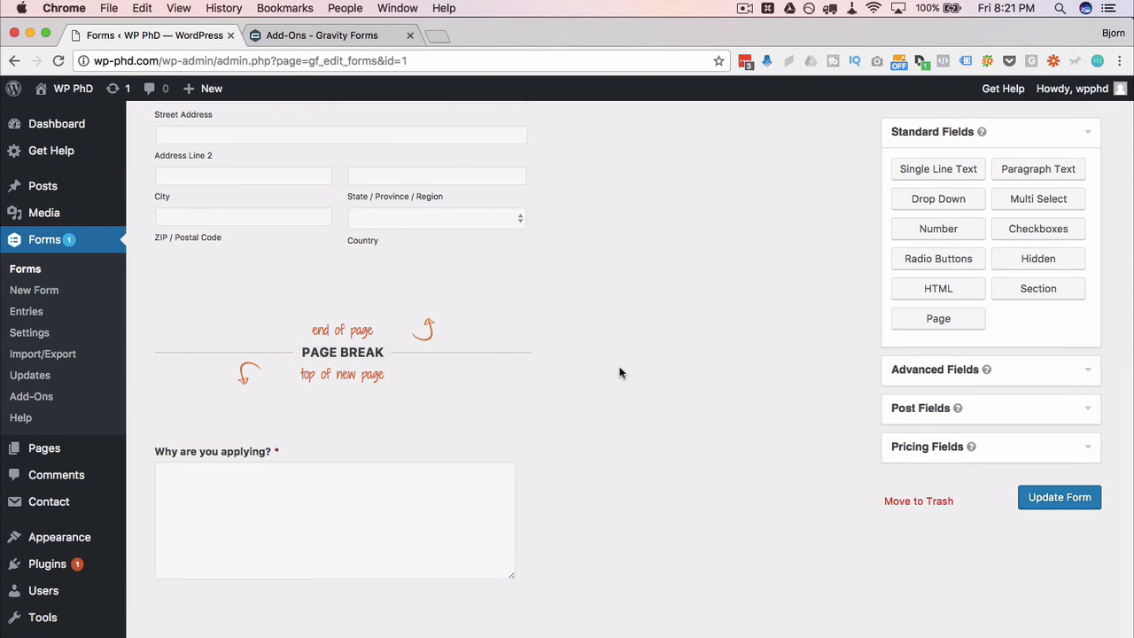
{"action": "scroll", "coordinate": [620, 372], "scroll_direction": "down", "scroll_amount": 2}
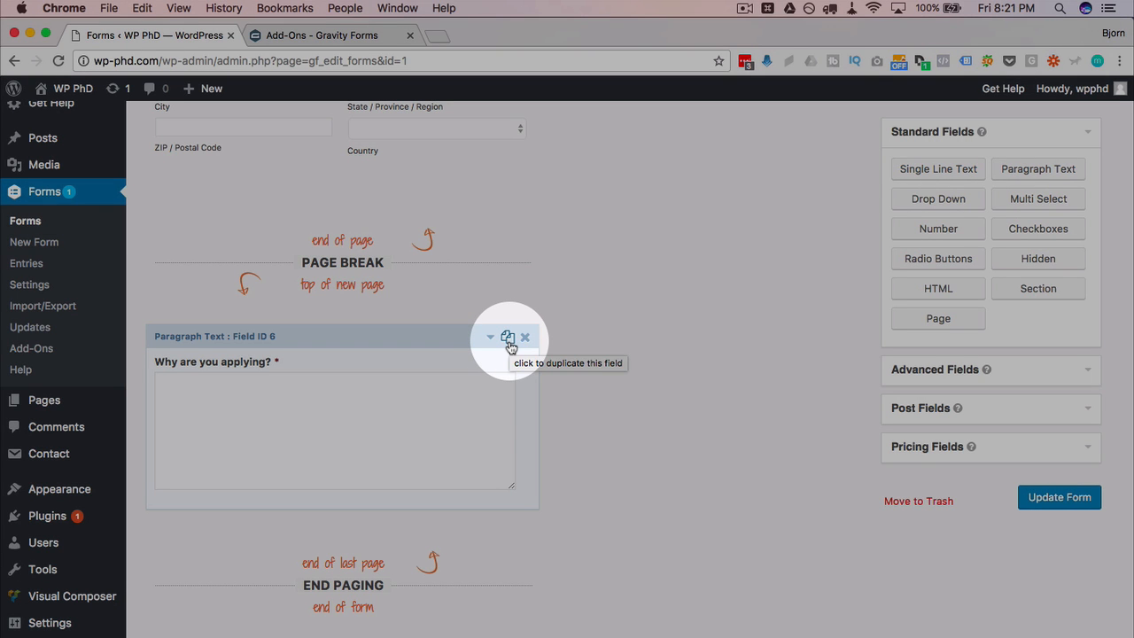
{"action": "left_click", "coordinate": [512, 344]}
{"action": "scroll", "coordinate": [642, 342], "scroll_direction": "down", "scroll_amount": 3}
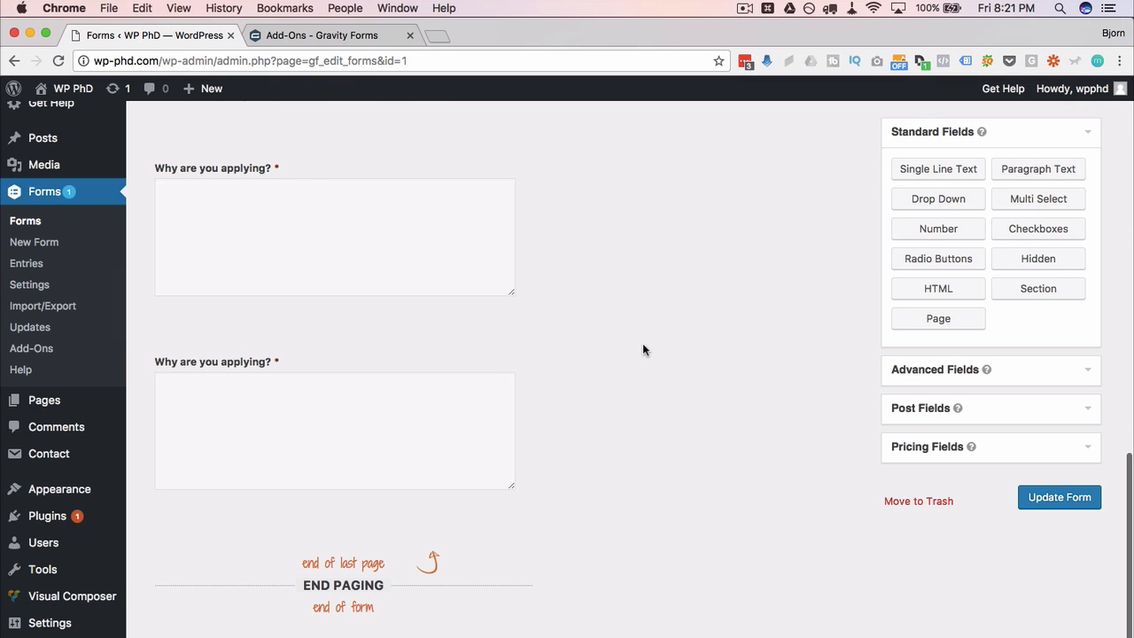
{"action": "scroll", "coordinate": [642, 343], "scroll_direction": "up", "scroll_amount": 1}
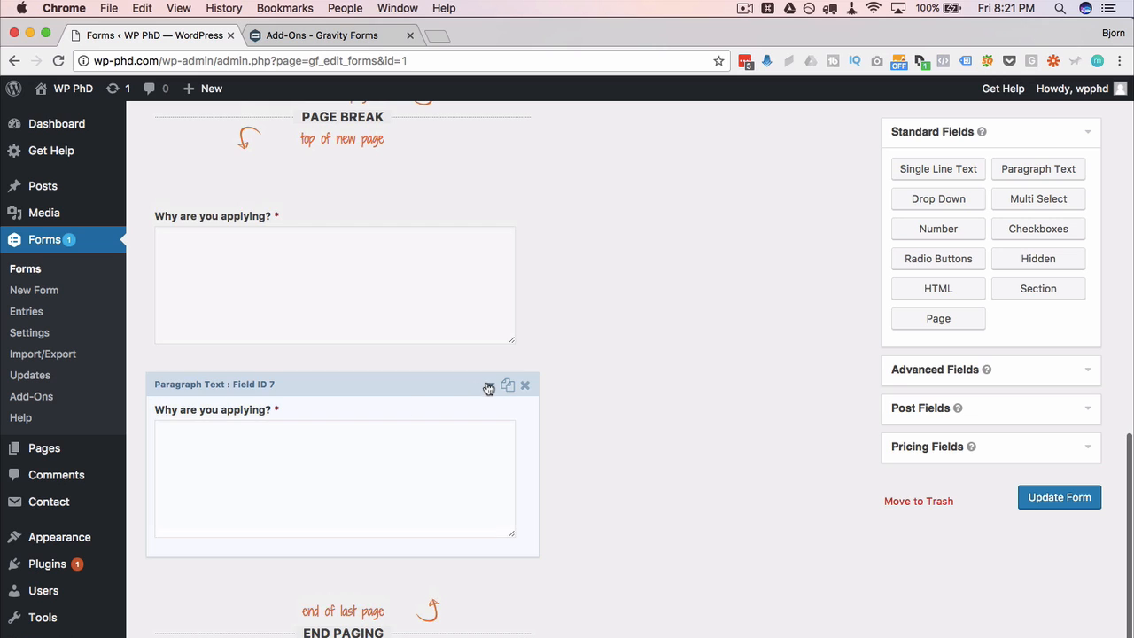
Step: Change the duplicated paragraph field's label to "Why do you think you're qualified?" and collapse its settings
{"action": "left_click", "coordinate": [488, 388]}
{"action": "scroll", "coordinate": [310, 412], "scroll_direction": "down", "scroll_amount": 5}
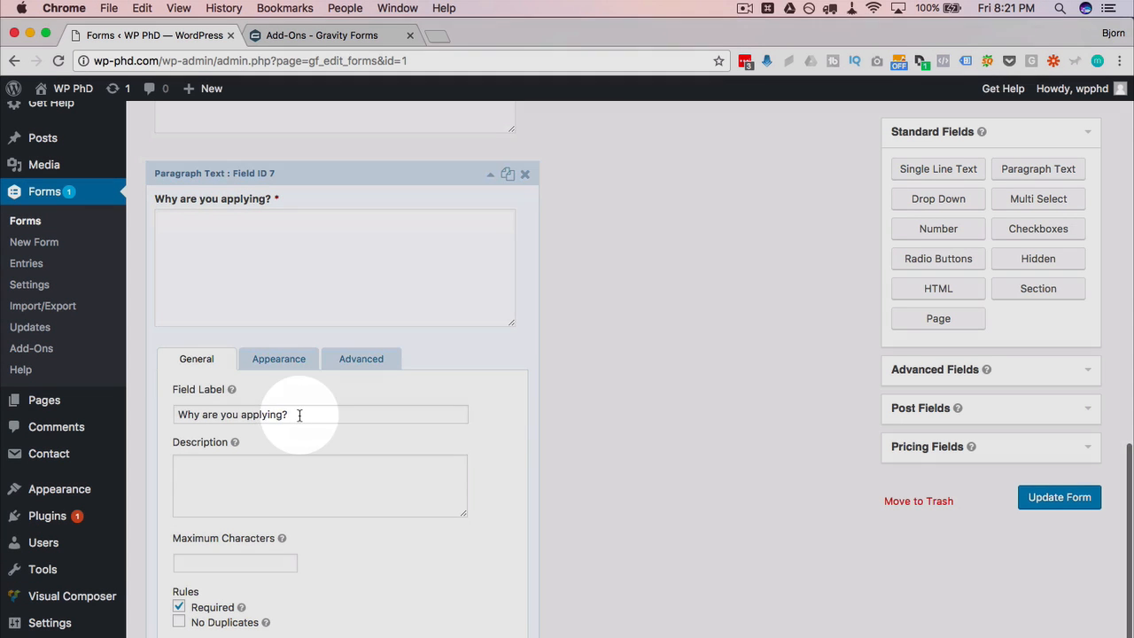
{"action": "triple_click", "coordinate": [300, 415]}
{"action": "type", "text": "Wh"}
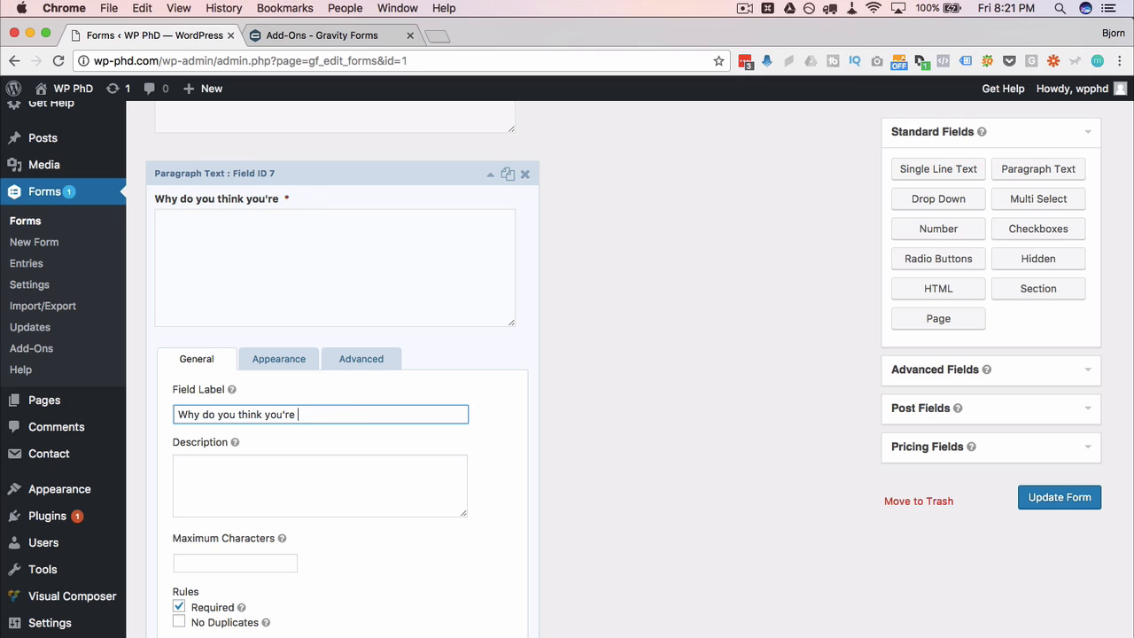
{"action": "type", "text": "d?"}
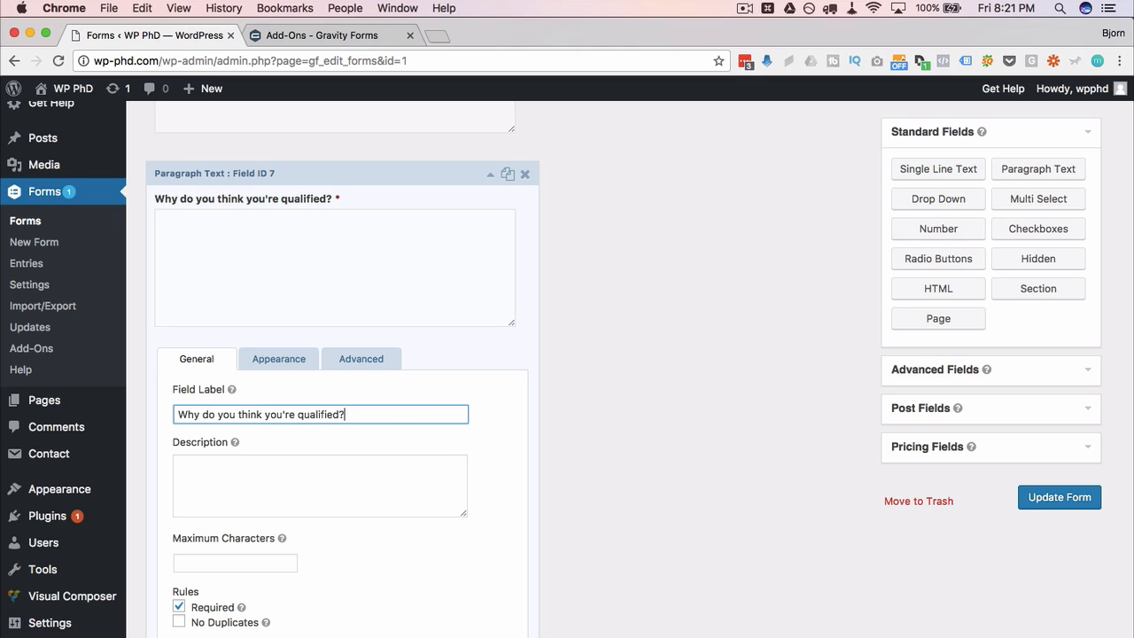
{"action": "left_click", "coordinate": [596, 315]}
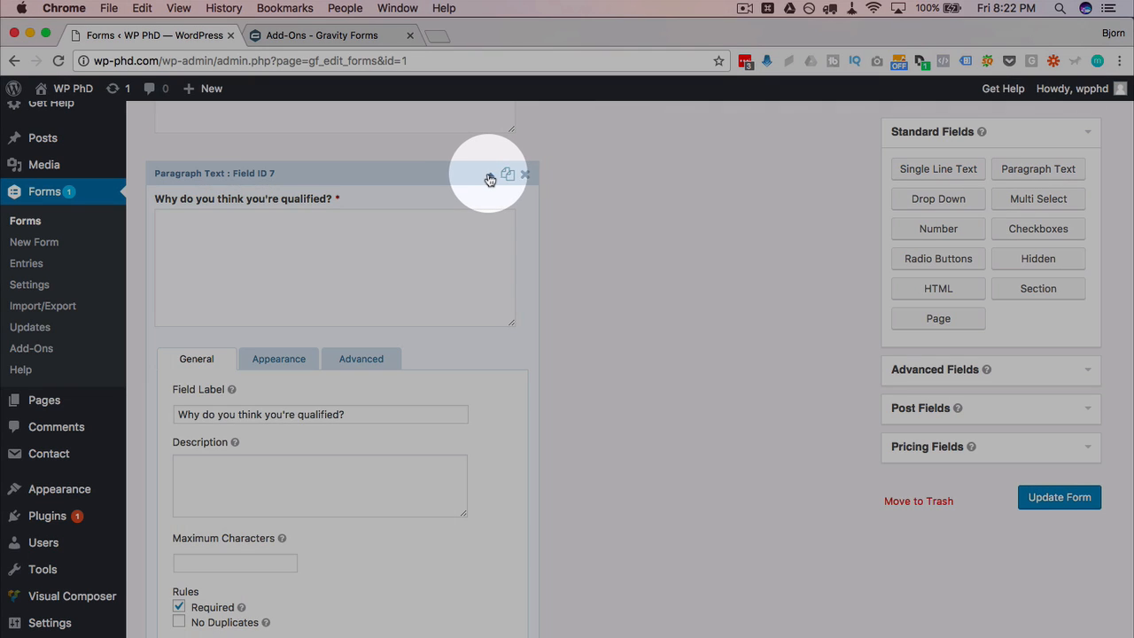
{"action": "left_click", "coordinate": [490, 176]}
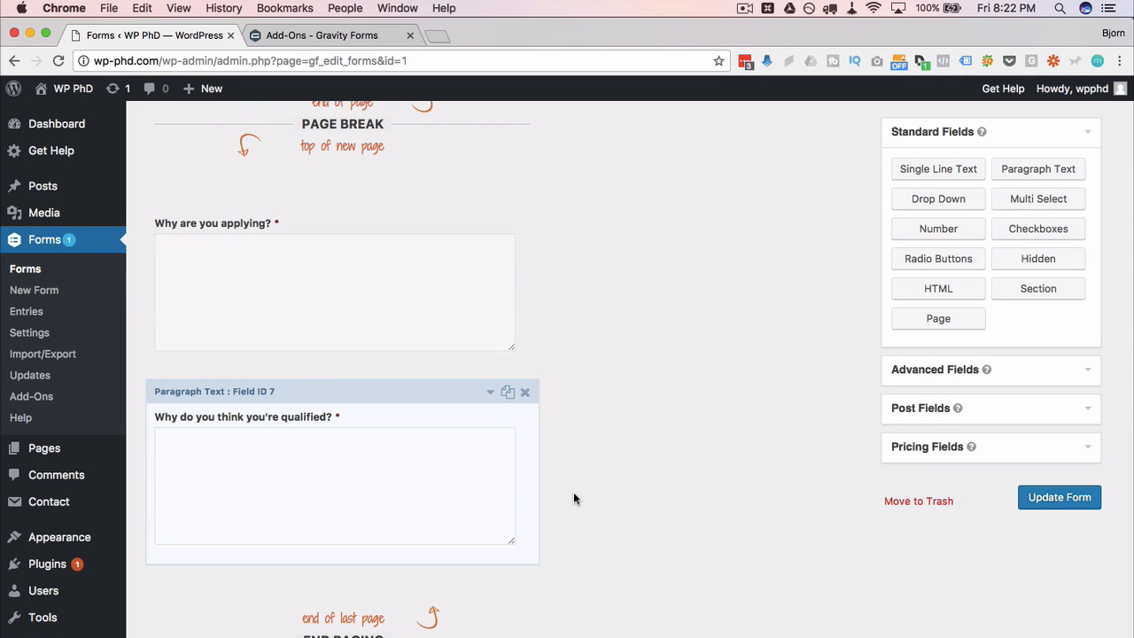
Step: Add a Checkboxes field below the "Why do you think you're qualified?" field
{"action": "mouse_move", "coordinate": [430, 255]}
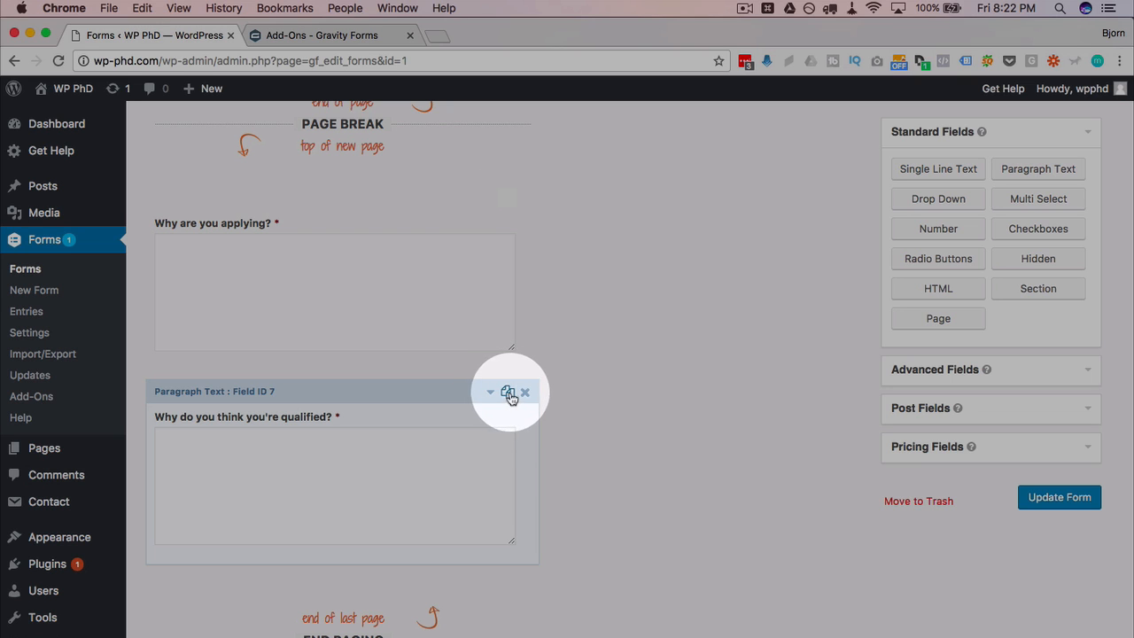
{"action": "scroll", "coordinate": [734, 534], "scroll_direction": "down", "scroll_amount": 2}
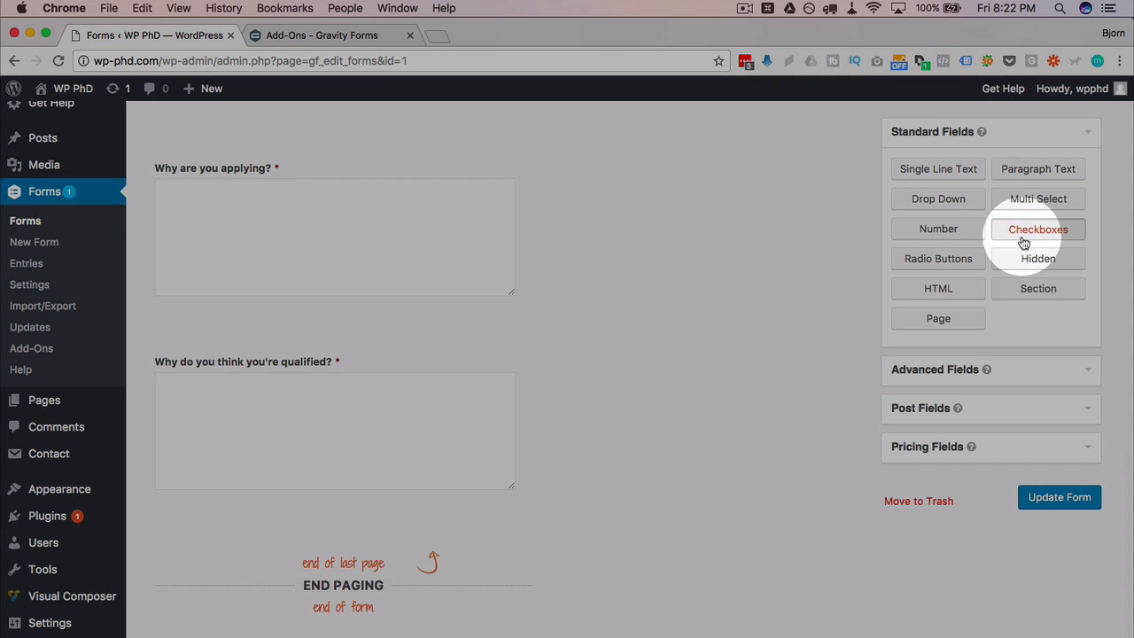
{"action": "left_click_drag", "start_coordinate": [1049, 232], "coordinate": [346, 488]}
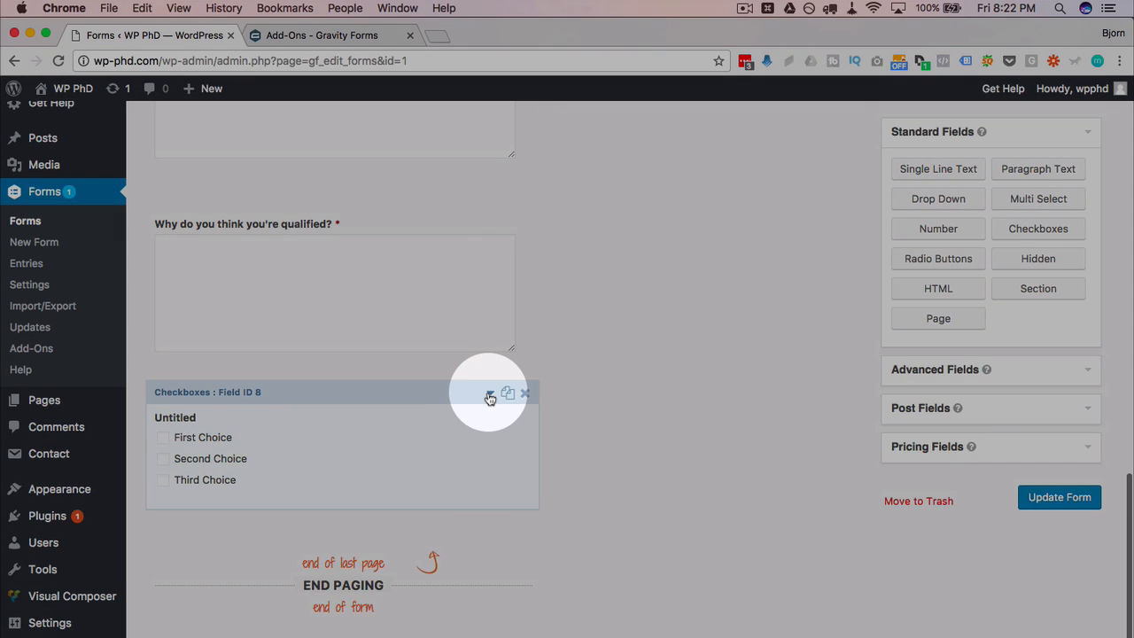
Step: Set the Checkboxes field's label to "Select your favorite colors"
{"action": "left_click", "coordinate": [490, 392]}
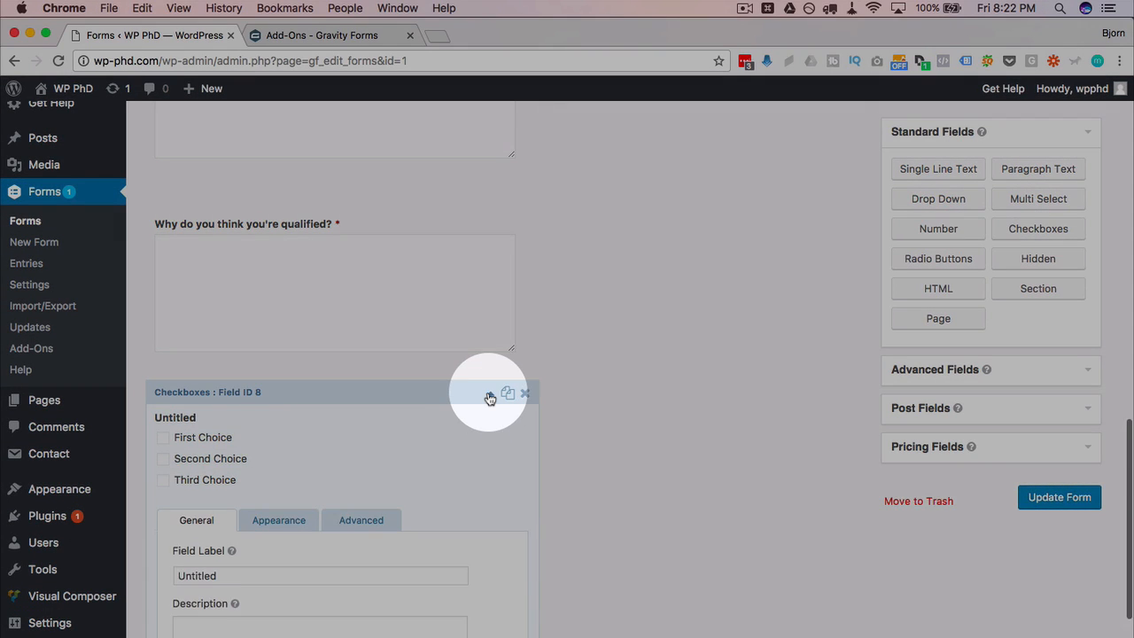
{"action": "scroll", "coordinate": [670, 413], "scroll_direction": "down", "scroll_amount": 5}
{"action": "double_click", "coordinate": [202, 267]}
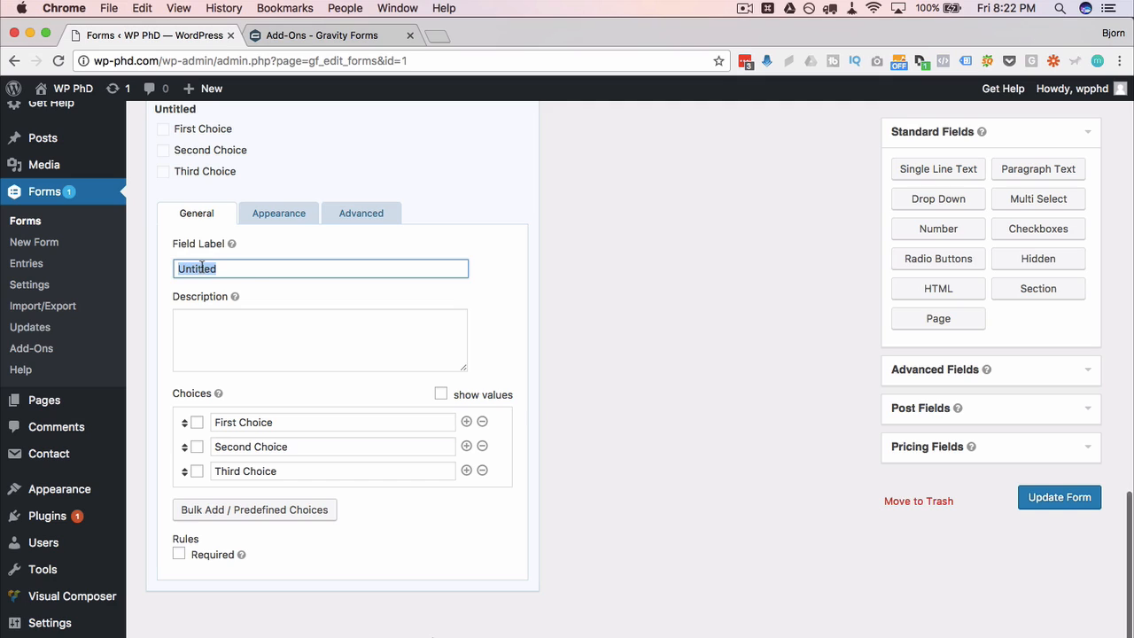
{"action": "type", "text": "Se"}
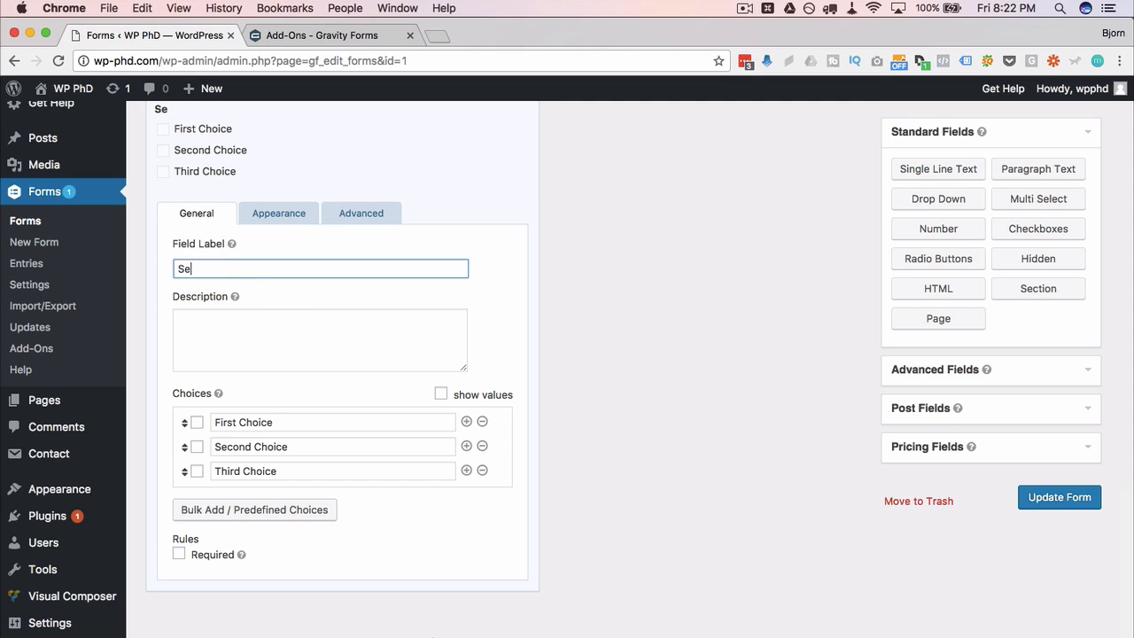
{"action": "type", "text": "lect your favo"}
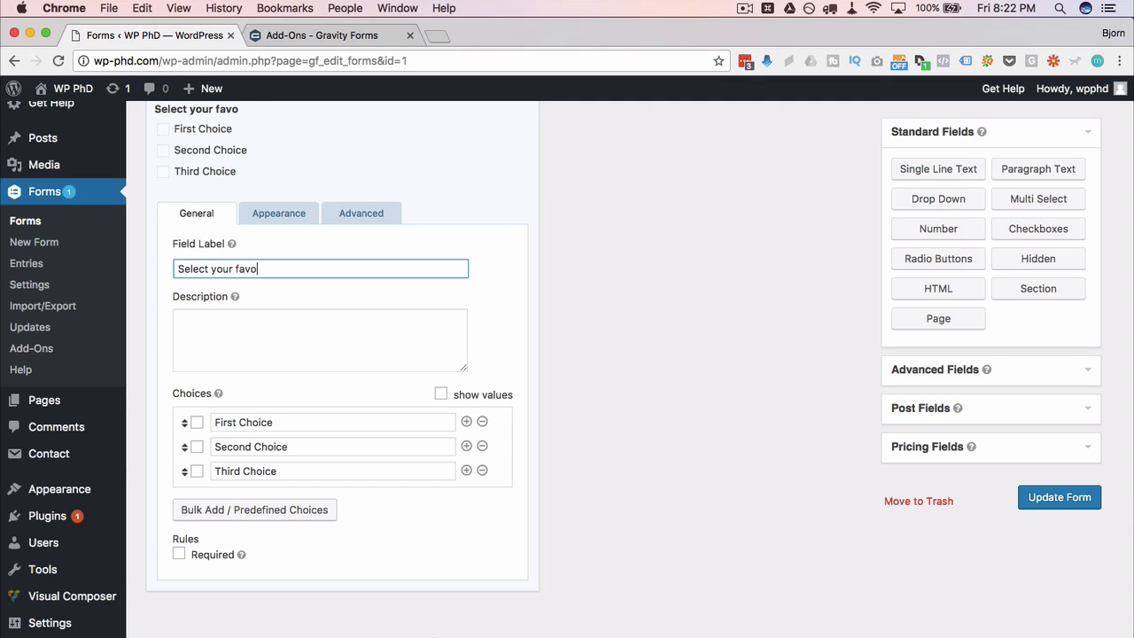
{"action": "type", "text": "rite colors"}
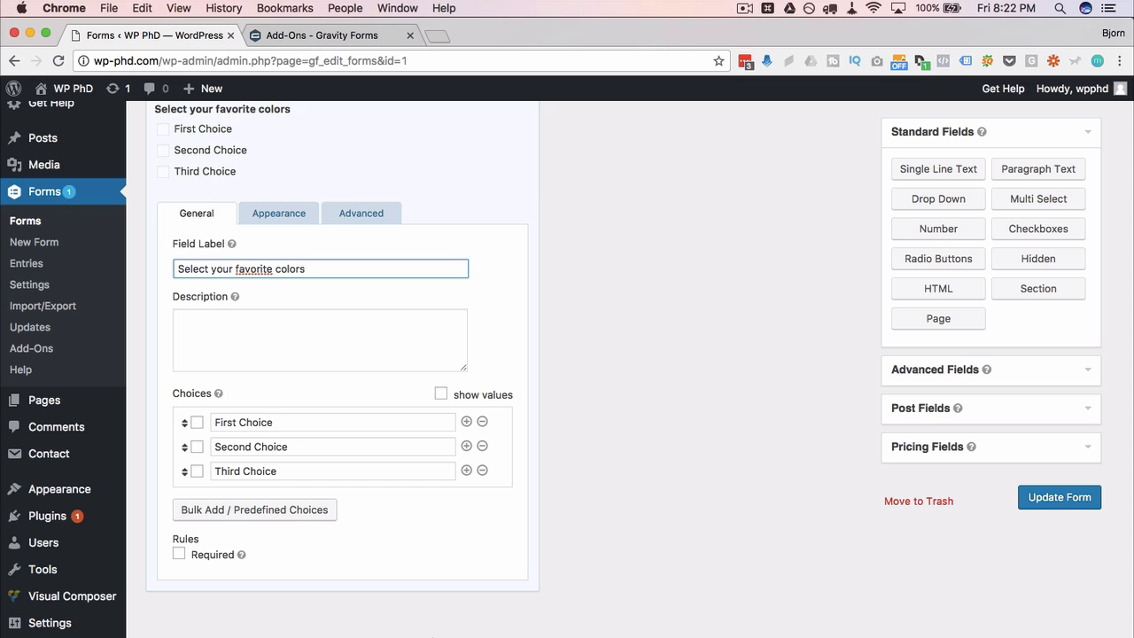
Step: Rename the three checkbox choices to Blue, Green and Red
{"action": "triple_click", "coordinate": [270, 423]}
{"action": "type", "text": "Blue"}
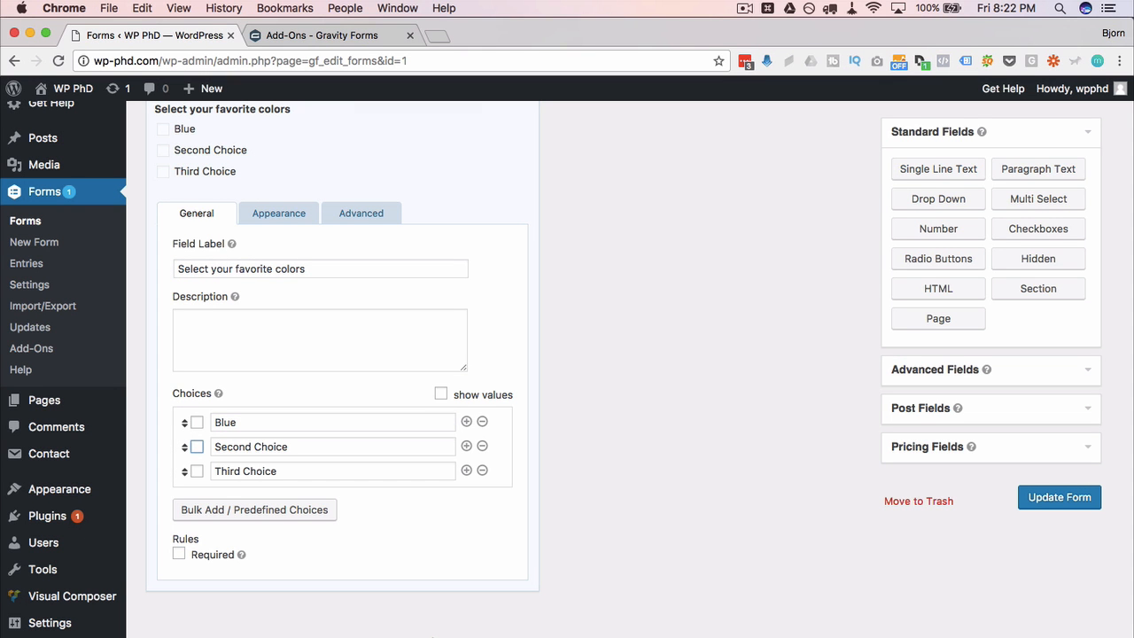
{"action": "key", "text": "Tab"}
{"action": "type", "text": "Green"}
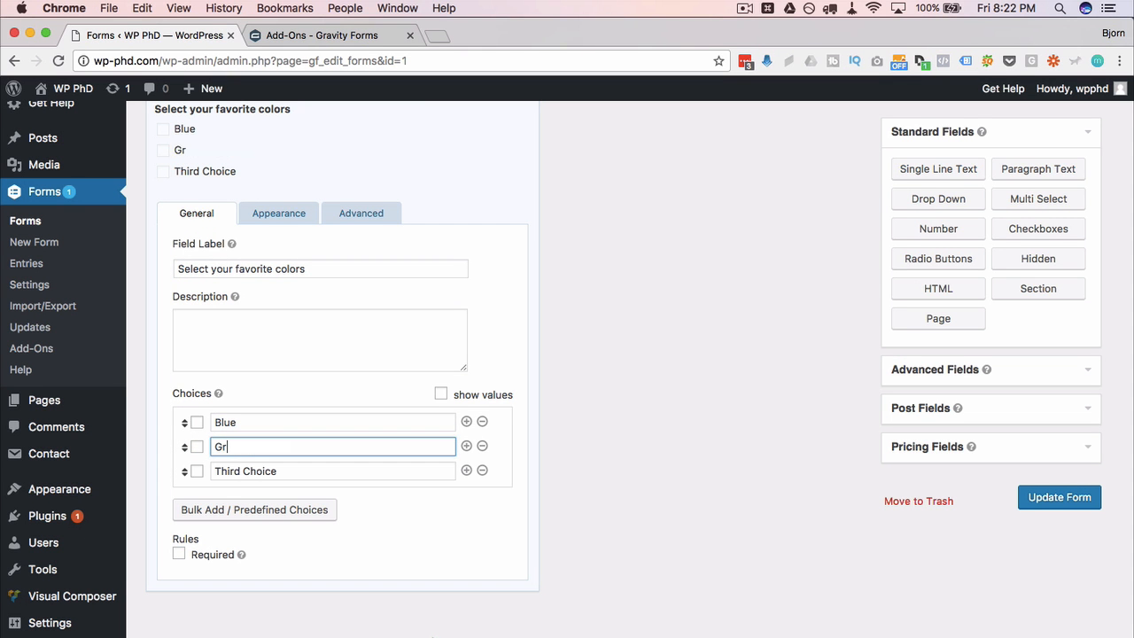
{"action": "key", "text": "Tab"}
{"action": "key", "text": "Tab"}
{"action": "type", "text": "Red"}
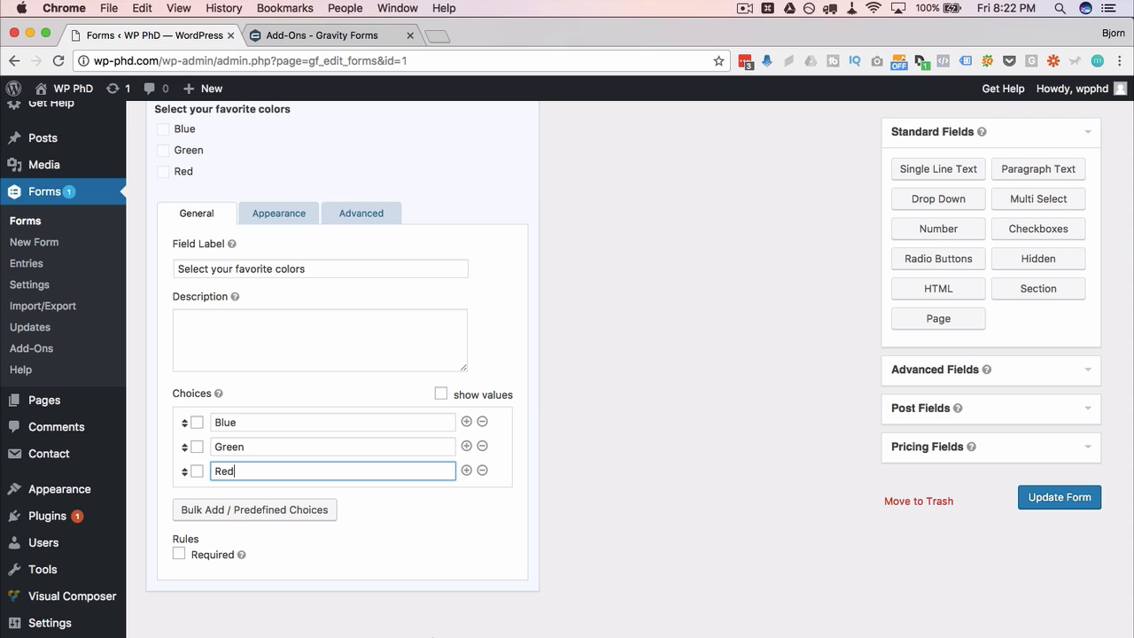
{"action": "left_click", "coordinate": [624, 475]}
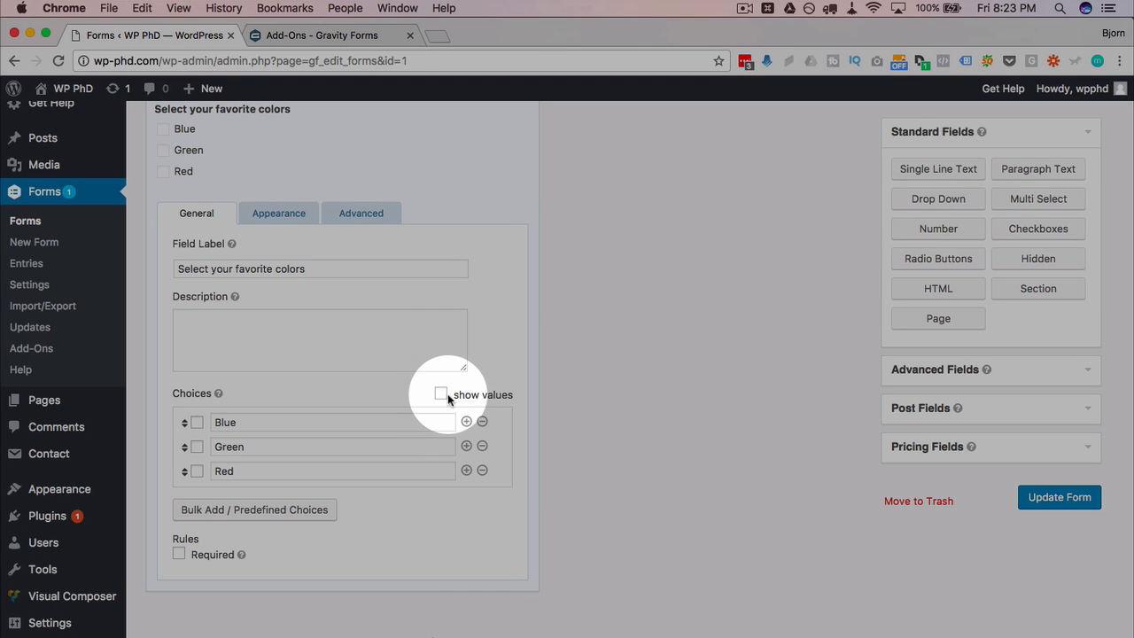
Step: Show separate values for the checkbox choices and set the Blue choice's value to "I like blue"
{"action": "left_click", "coordinate": [441, 395]}
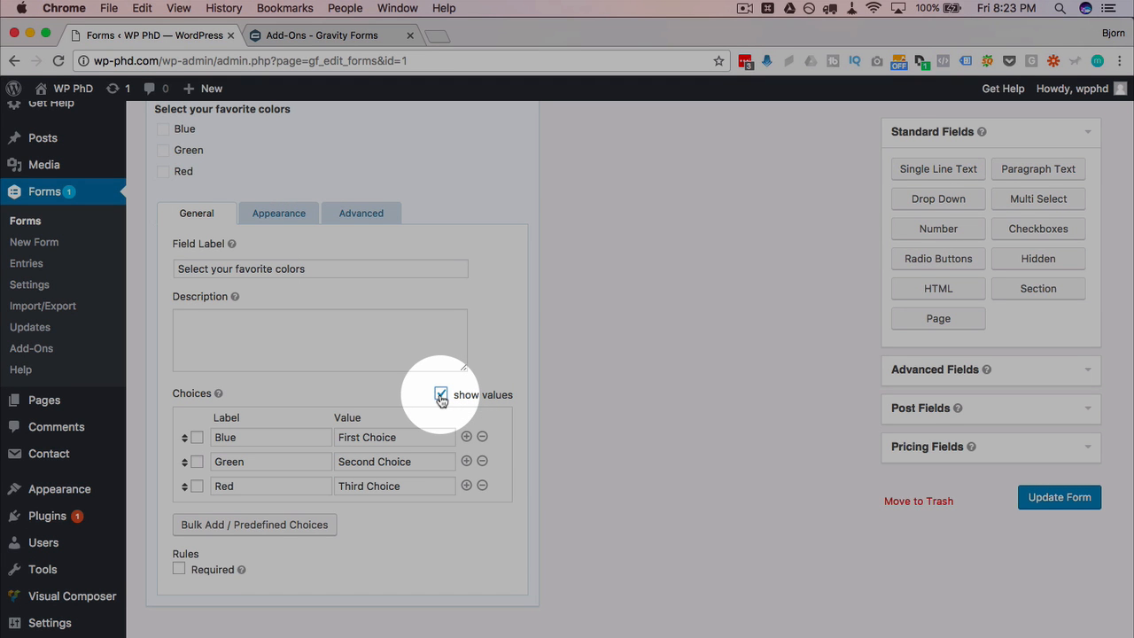
{"action": "left_click_drag", "start_coordinate": [410, 438], "coordinate": [311, 439]}
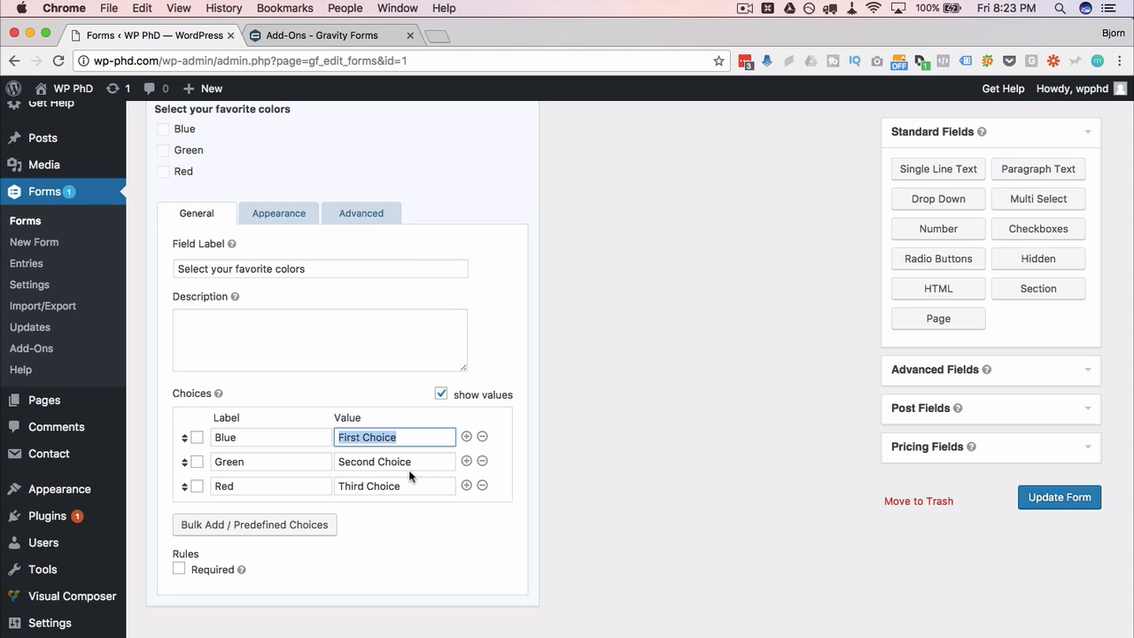
{"action": "left_click", "coordinate": [166, 486]}
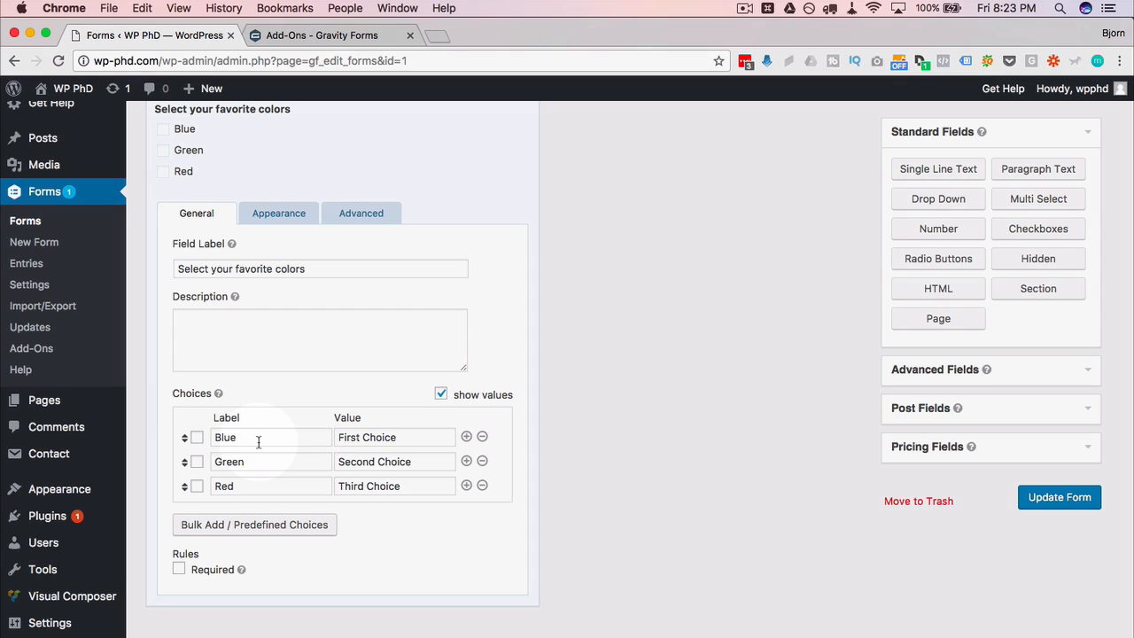
{"action": "left_click_drag", "start_coordinate": [258, 442], "coordinate": [202, 442]}
{"action": "key", "text": "Tab"}
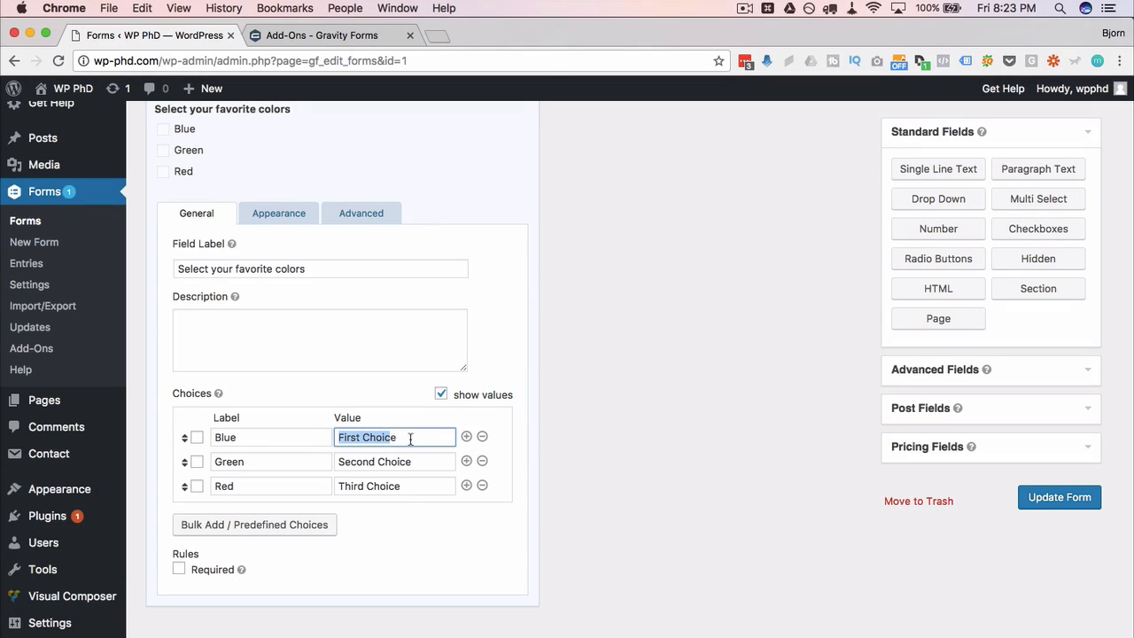
{"action": "type", "text": "I like blue"}
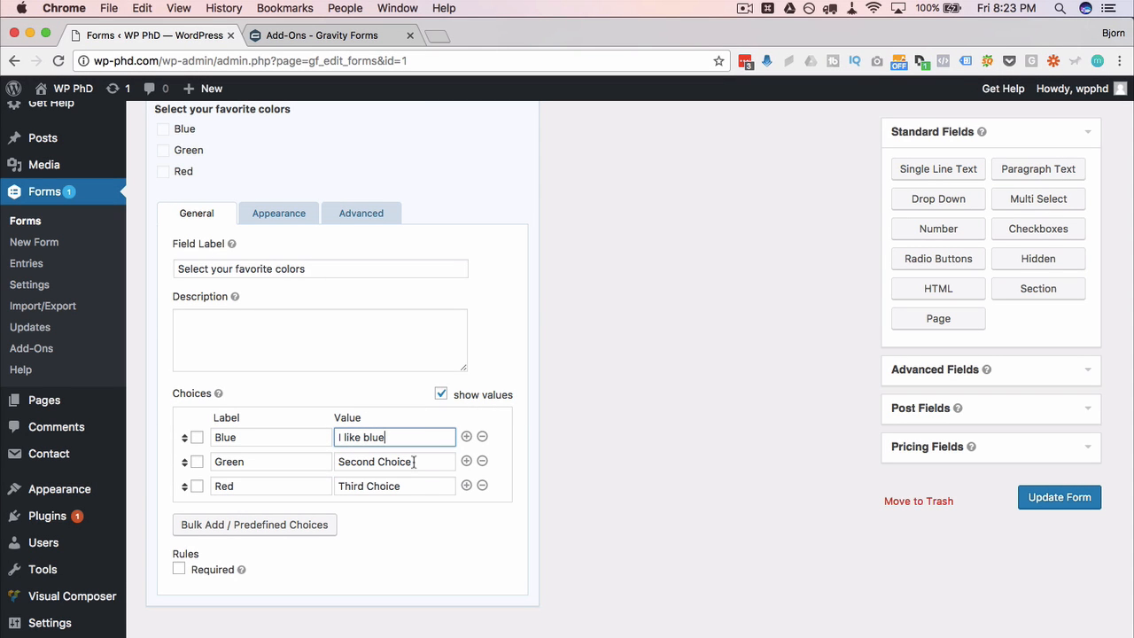
{"action": "left_click", "coordinate": [413, 462]}
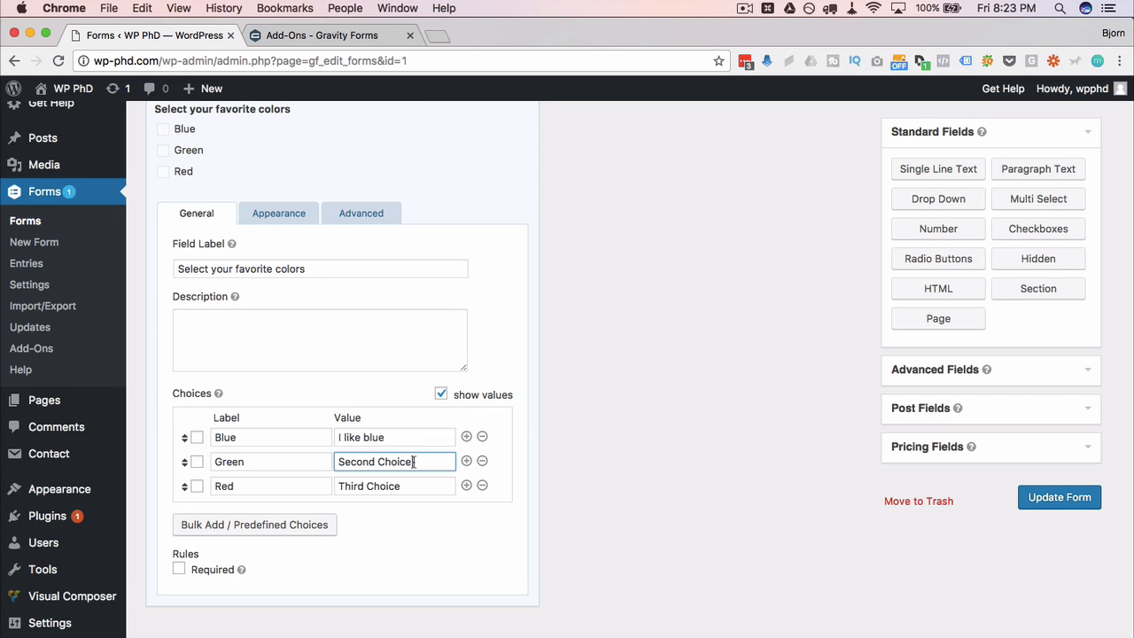
Step: Swap the first choice's label and value so the label is "I like blue" and the value is "Blue"
{"action": "left_click_drag", "start_coordinate": [404, 436], "coordinate": [329, 438]}
{"action": "key", "text": "super+x"}
{"action": "left_click", "coordinate": [218, 437]}
{"action": "key", "text": "super+v"}
{"action": "key", "text": "super+x"}
{"action": "left_click", "coordinate": [413, 436]}
{"action": "key", "text": "super+v"}
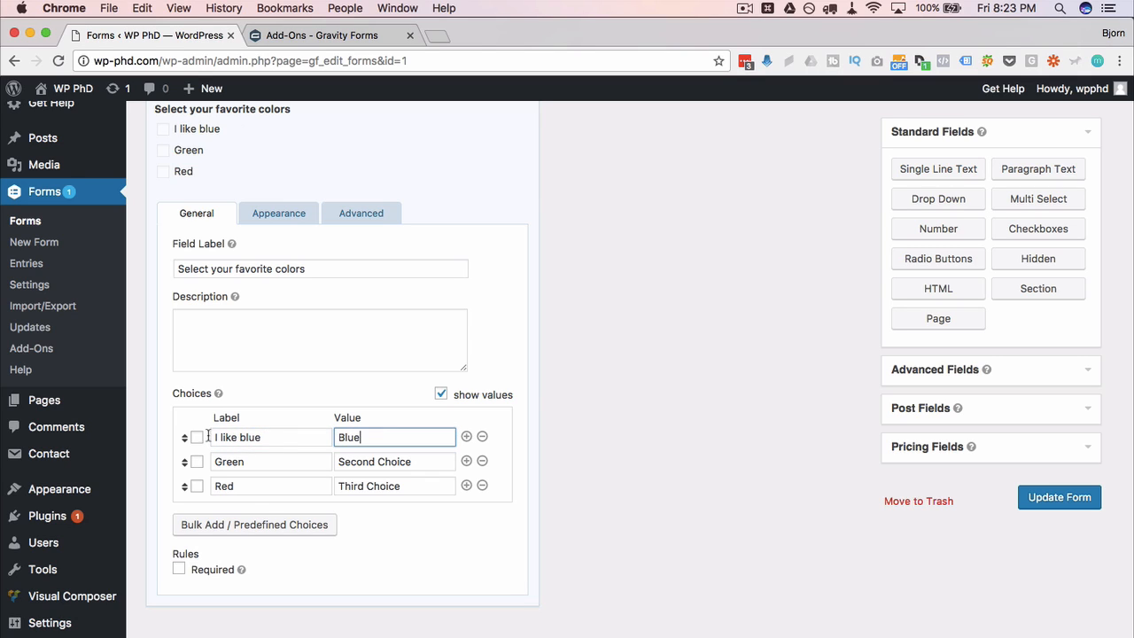
{"action": "left_click", "coordinate": [270, 436]}
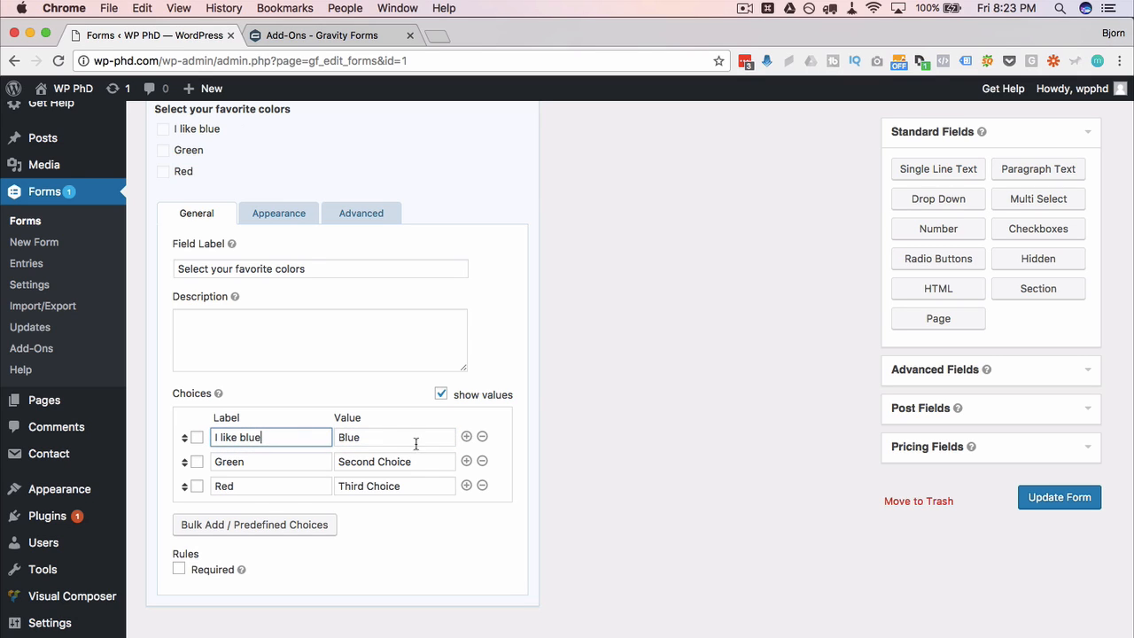
{"action": "double_click", "coordinate": [371, 435]}
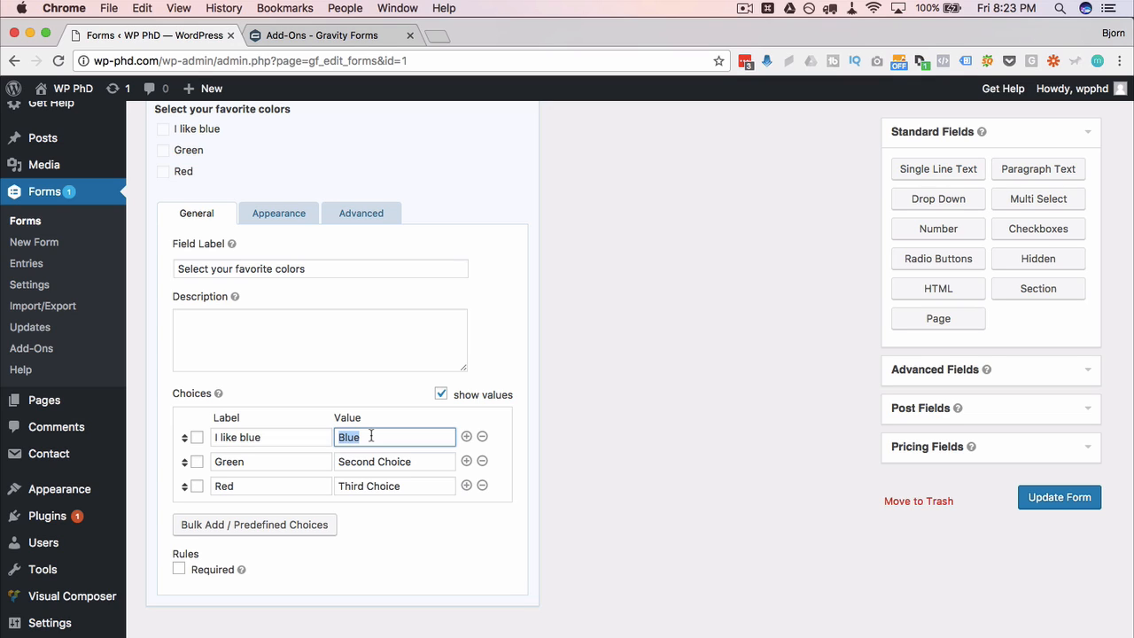
Step: Change the second checkbox choice's label to "I like green"
{"action": "left_click", "coordinate": [251, 438]}
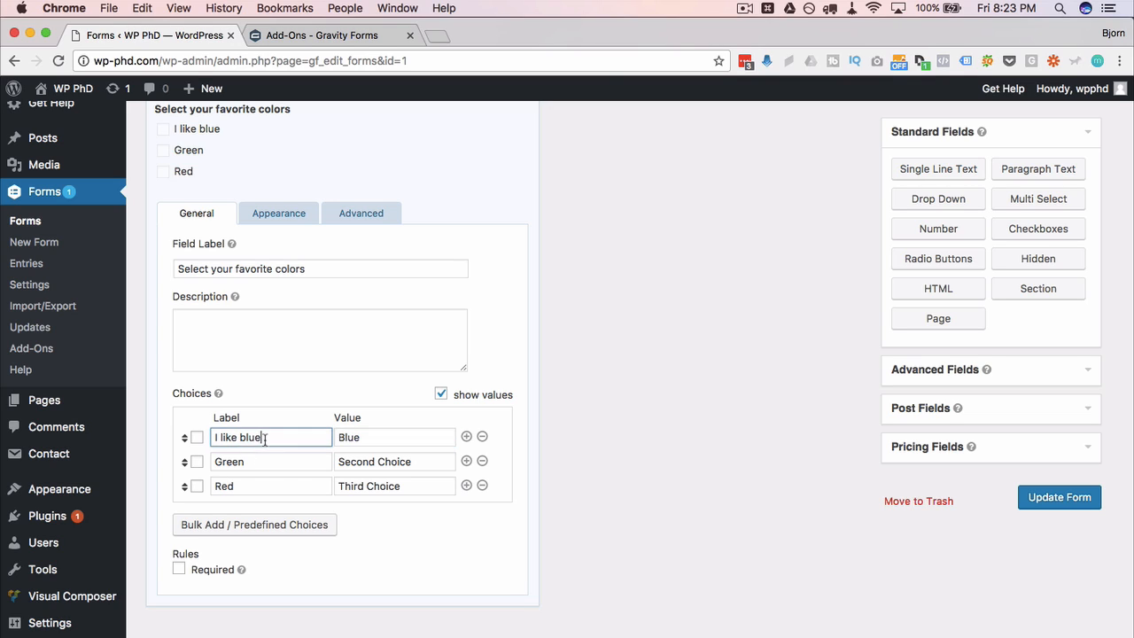
{"action": "key", "text": "super+a"}
{"action": "left_click", "coordinate": [256, 464]}
{"action": "key", "text": "super+a"}
{"action": "key", "text": "super+v"}
{"action": "double_click", "coordinate": [251, 461]}
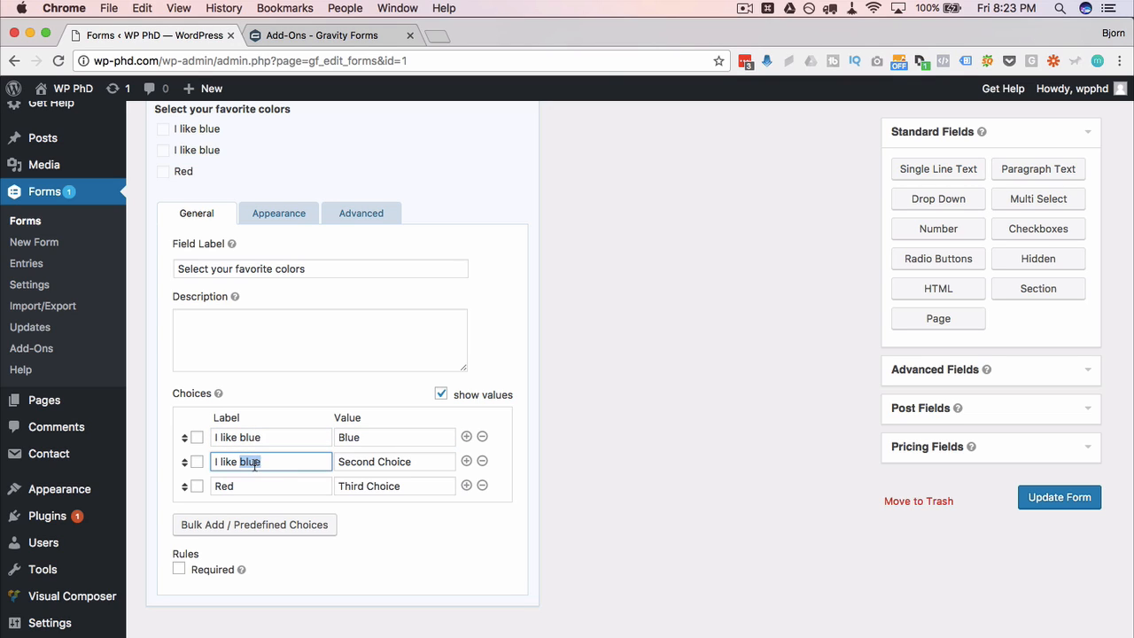
{"action": "type", "text": "green"}
Step: Change the third checkbox choice's label to "I like red"
{"action": "key", "text": "super+a"}
{"action": "key", "text": "super+c"}
{"action": "left_click", "coordinate": [251, 486]}
{"action": "key", "text": "super+a"}
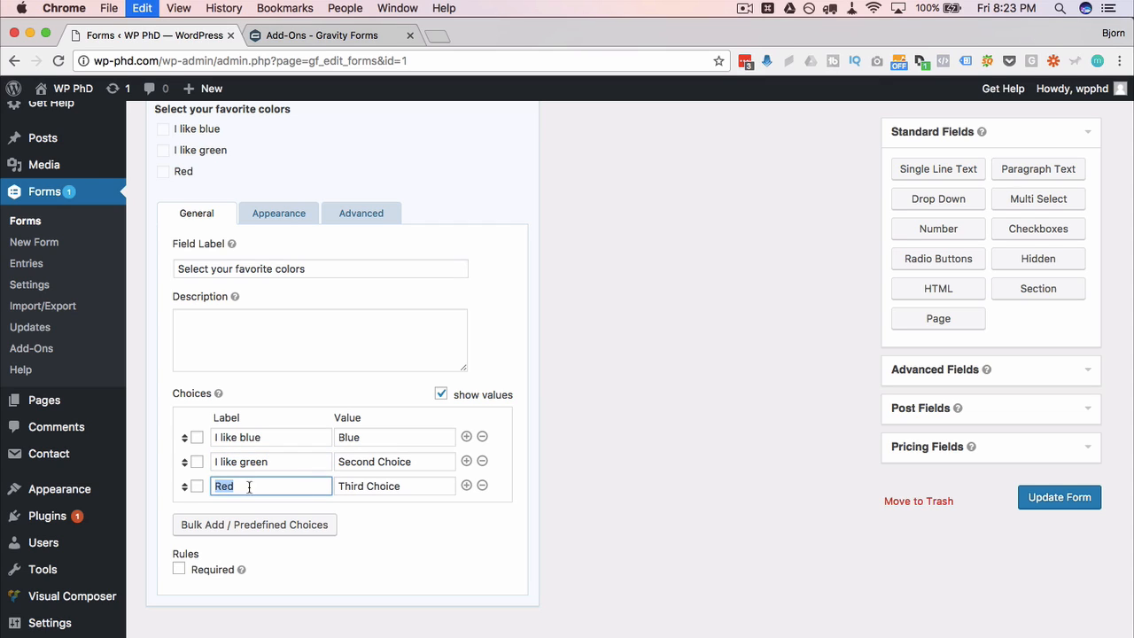
{"action": "key", "text": "super+v"}
{"action": "double_click", "coordinate": [255, 485]}
{"action": "type", "text": "red"}
Step: Set the value of the "I like green" choice to "Green" and of the "I like red" choice to "Red"
{"action": "double_click", "coordinate": [397, 461]}
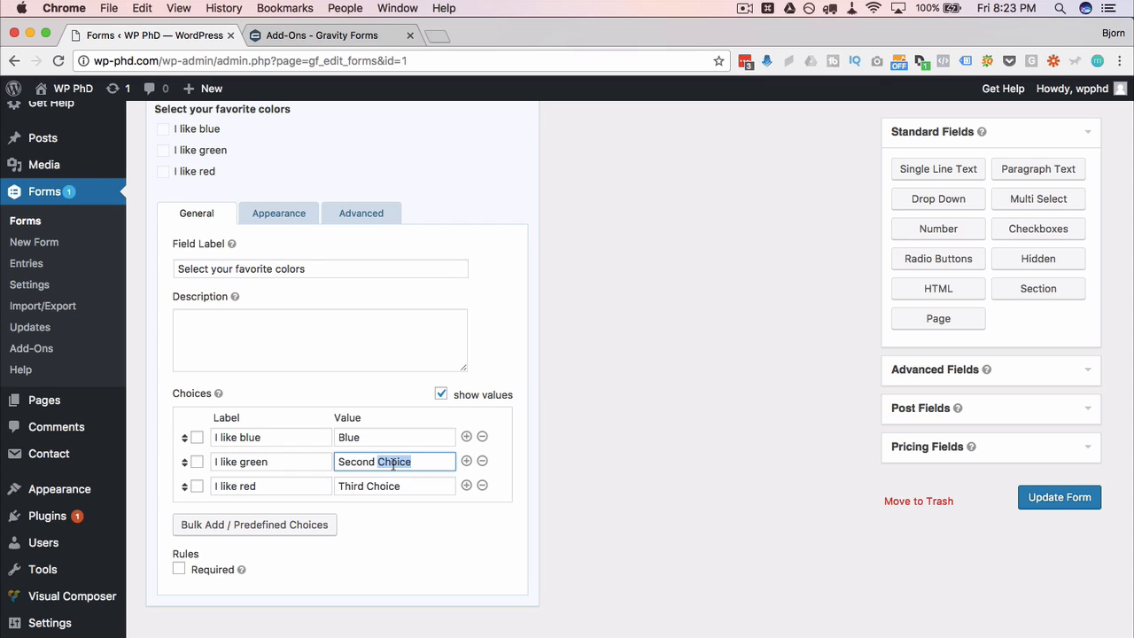
{"action": "key", "text": "super+a"}
{"action": "type", "text": "Green"}
{"action": "key", "text": "Tab"}
{"action": "key", "text": "Tab"}
{"action": "key", "text": "Tab"}
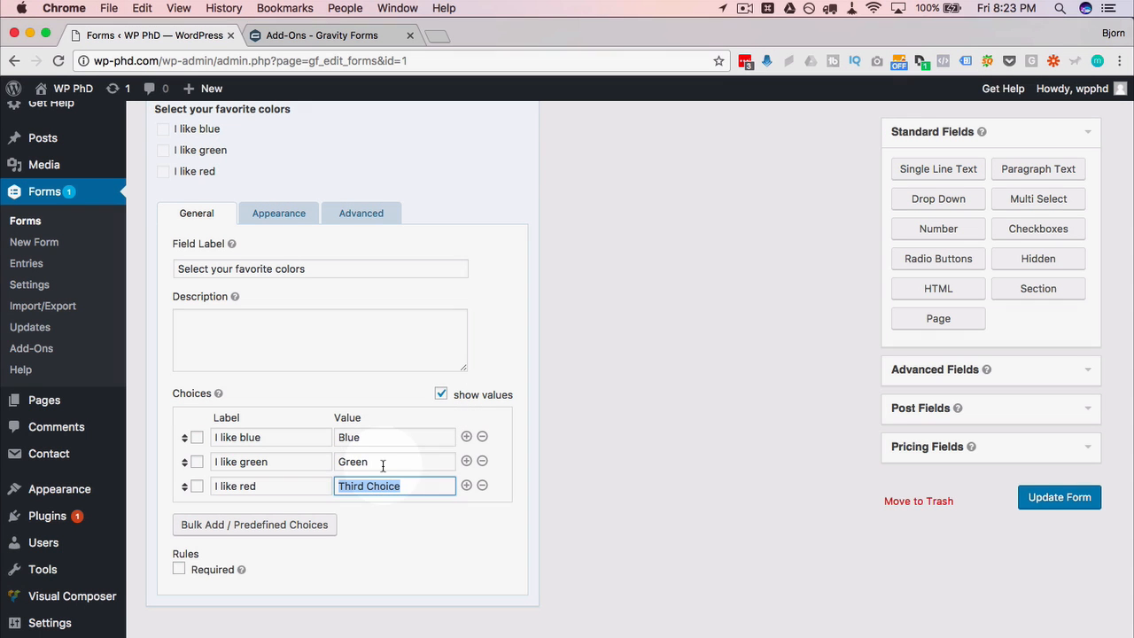
{"action": "type", "text": "Red"}
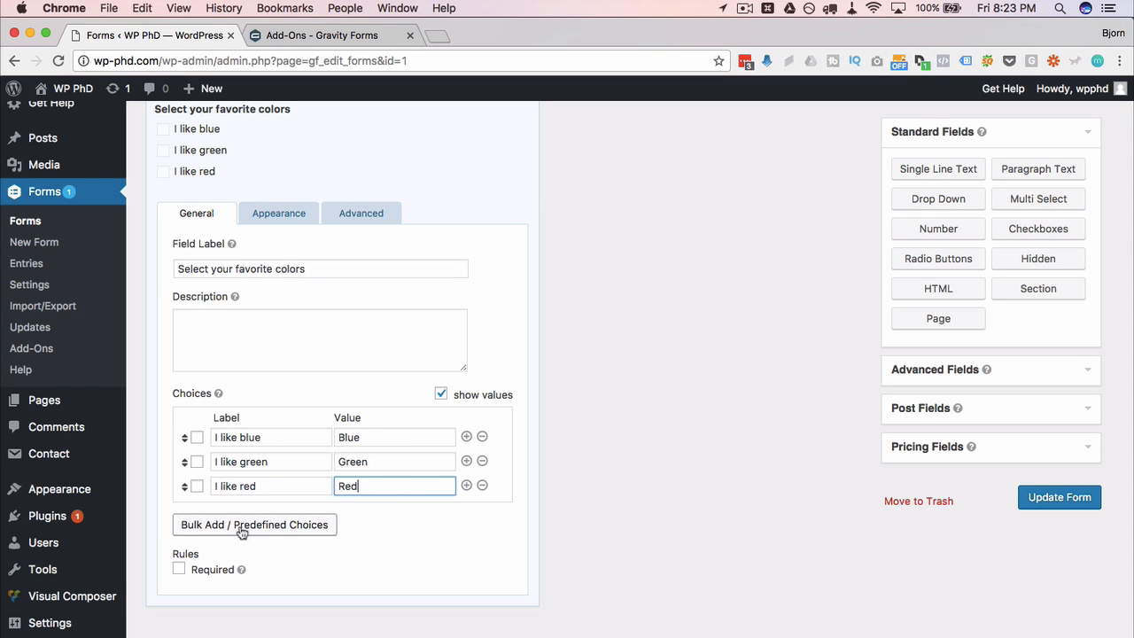
Step: Remove the "I like green" choice and make the favorite colors field required
{"action": "left_click", "coordinate": [480, 496]}
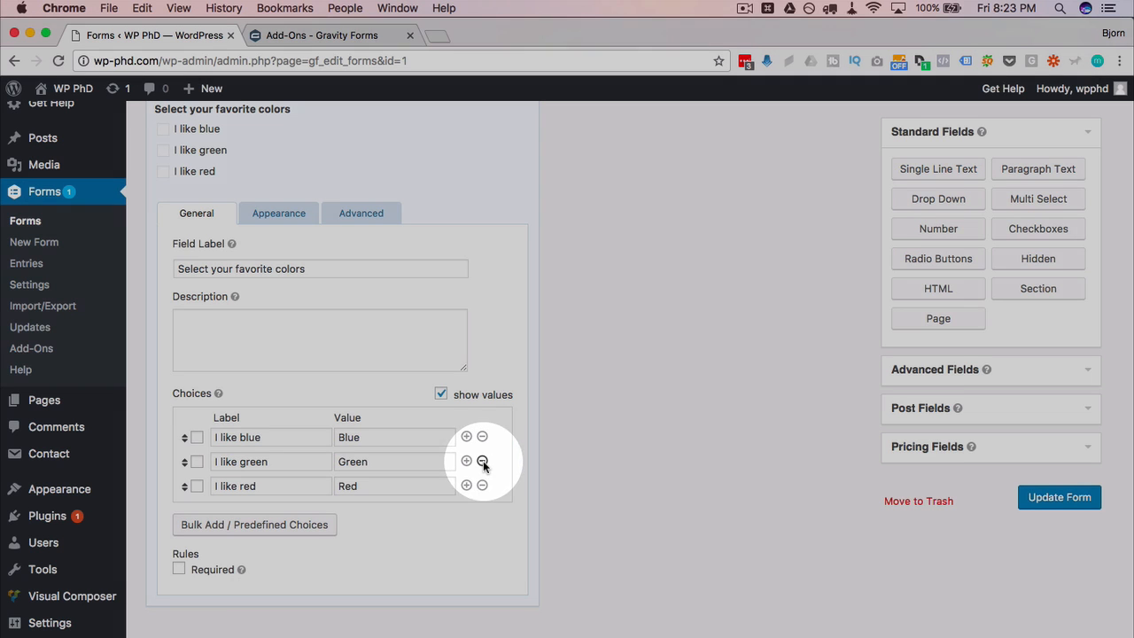
{"action": "left_click", "coordinate": [482, 461]}
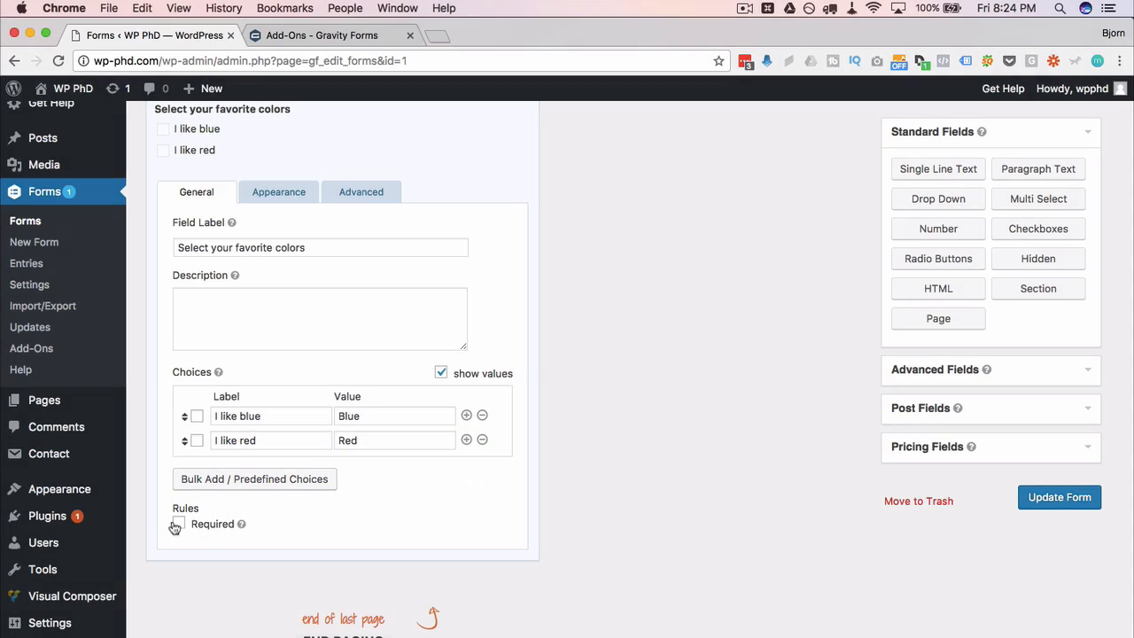
{"action": "left_click", "coordinate": [178, 524]}
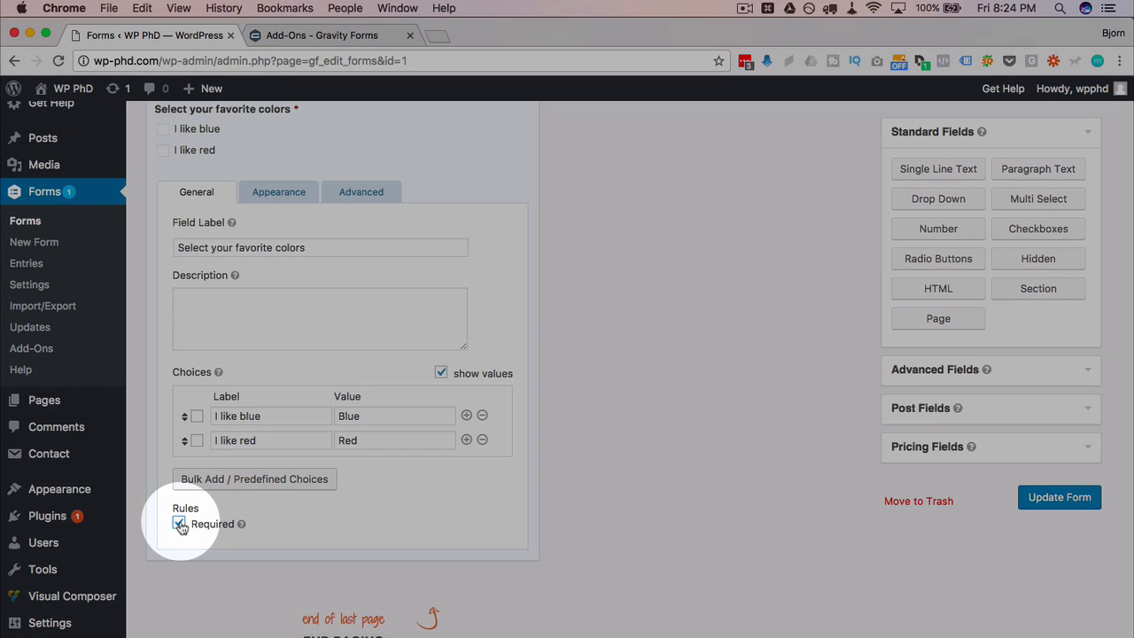
{"action": "scroll", "coordinate": [552, 267], "scroll_direction": "up", "scroll_amount": 3}
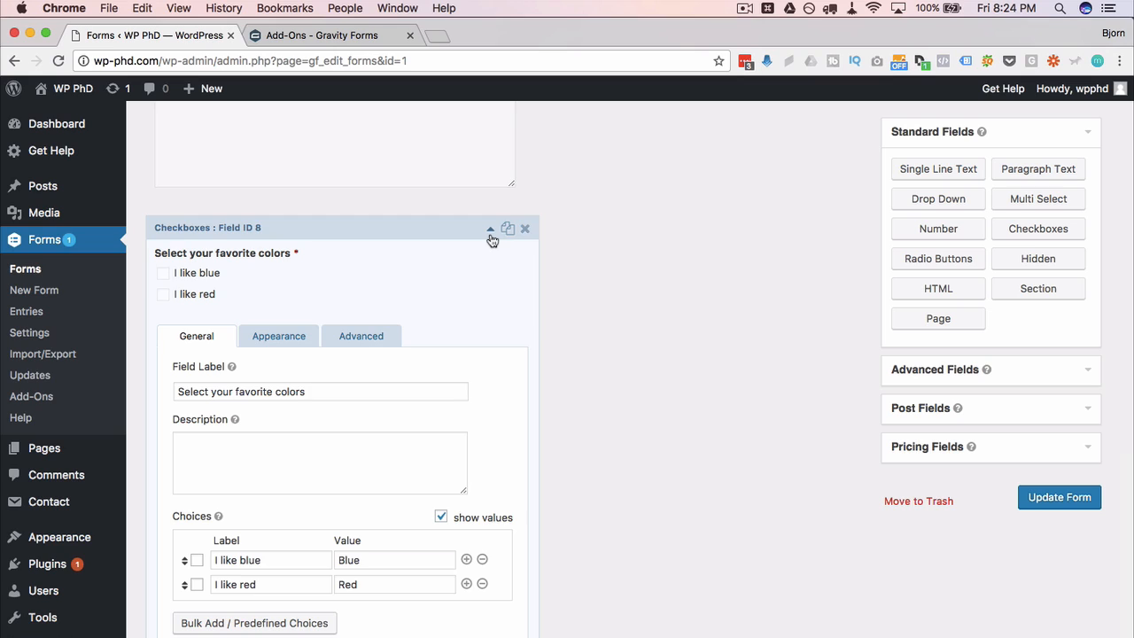
{"action": "left_click", "coordinate": [490, 233]}
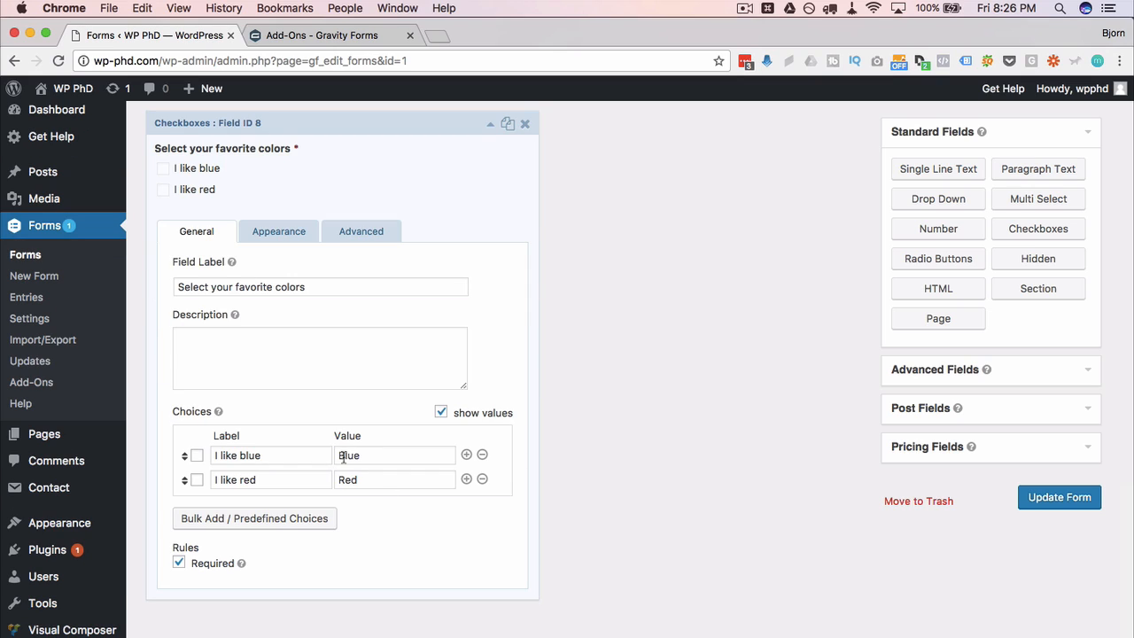
Step: Set the value of the "I like blue" choice to 5 and of the "I like red" choice to 1
{"action": "left_click_drag", "start_coordinate": [343, 457], "coordinate": [448, 475]}
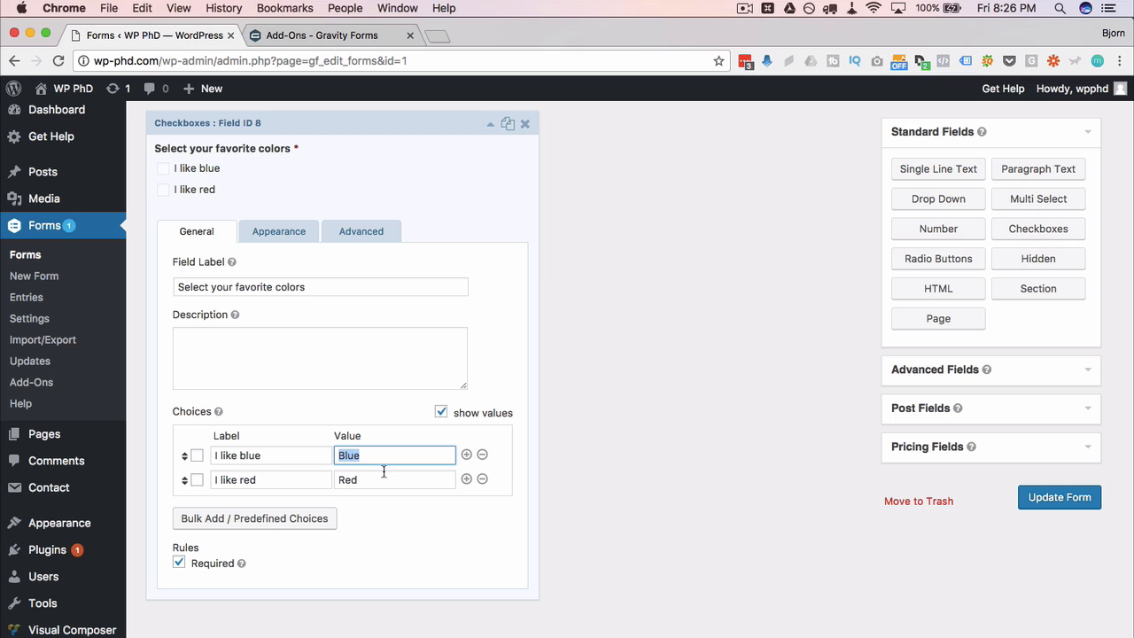
{"action": "type", "text": "5"}
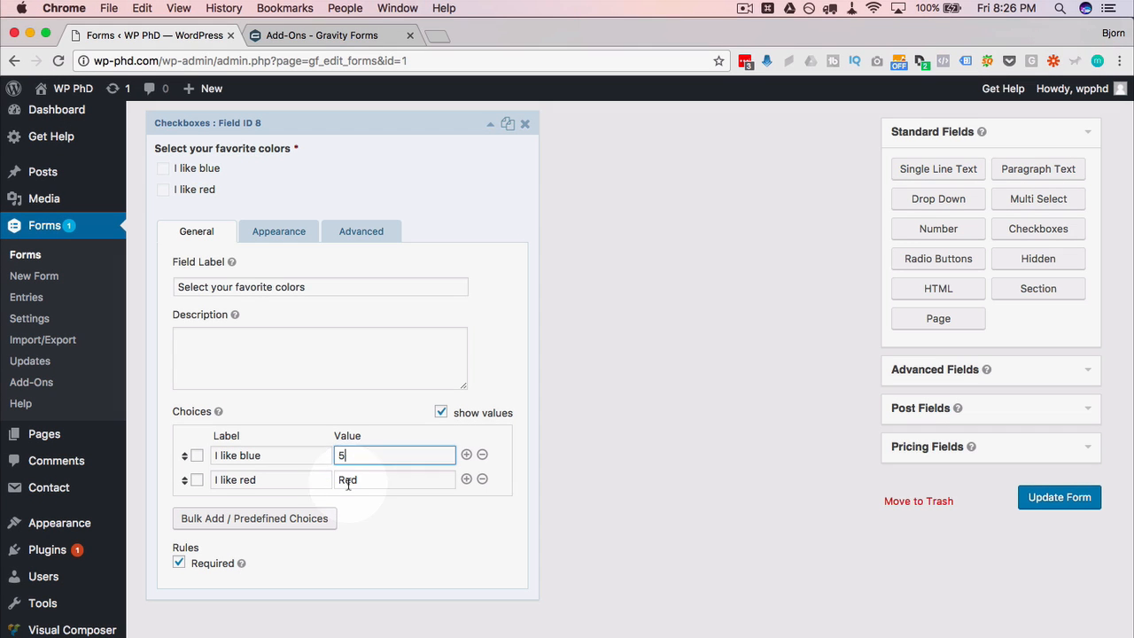
{"action": "double_click", "coordinate": [348, 480]}
{"action": "type", "text": "1"}
{"action": "left_click", "coordinate": [584, 496]}
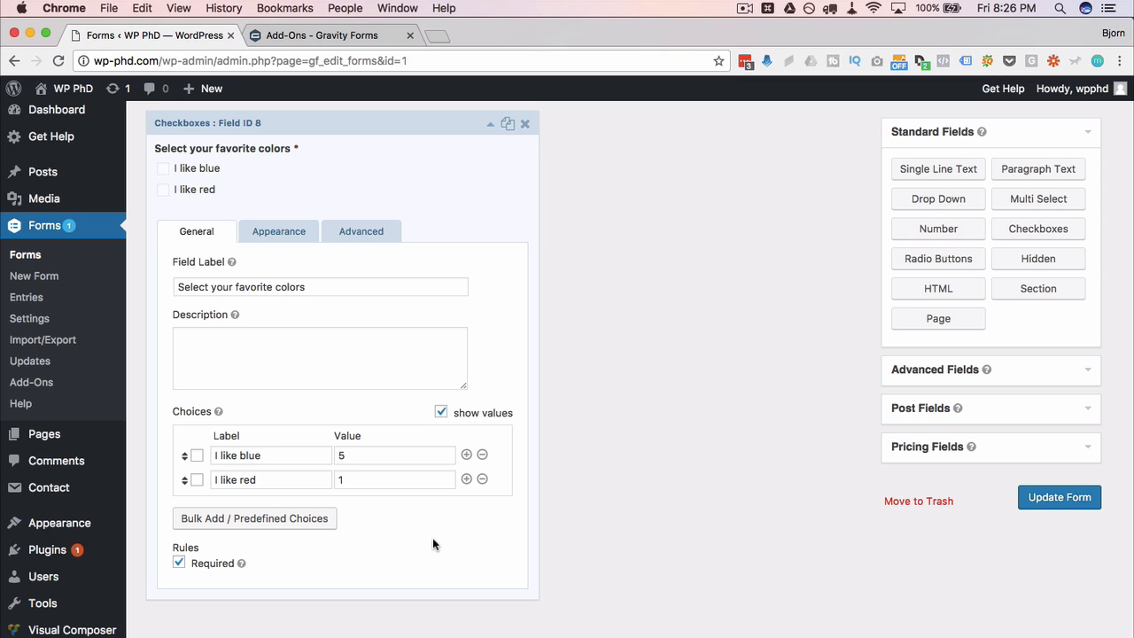
Step: Add a Number field directly below the favorite colors Checkboxes field and open its settings
{"action": "left_click", "coordinate": [490, 124]}
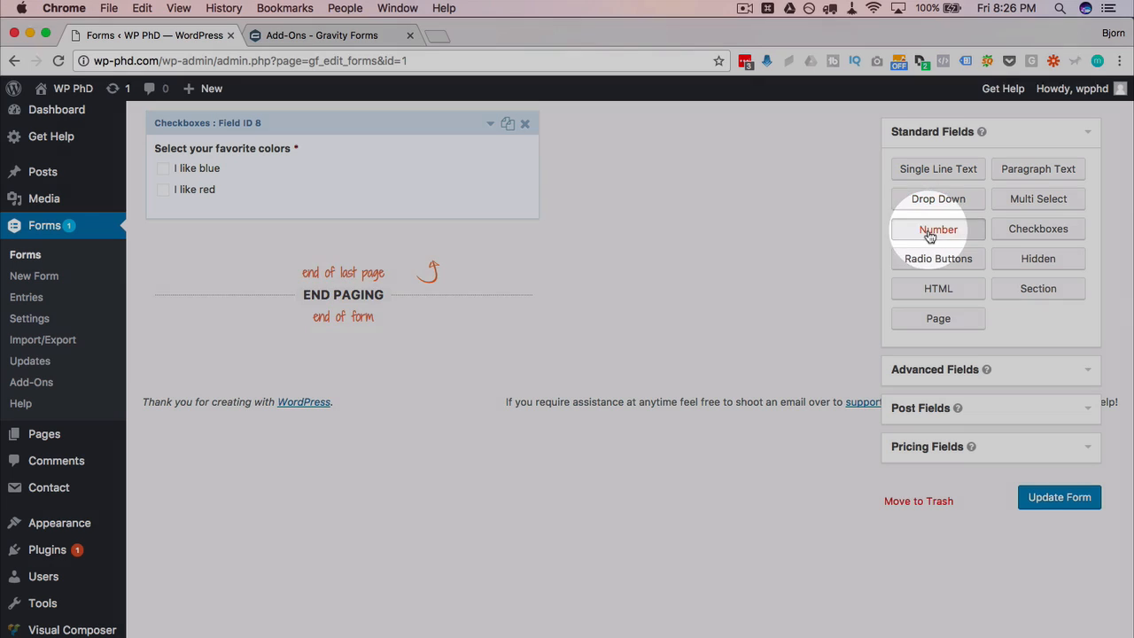
{"action": "left_click_drag", "start_coordinate": [927, 232], "coordinate": [327, 274]}
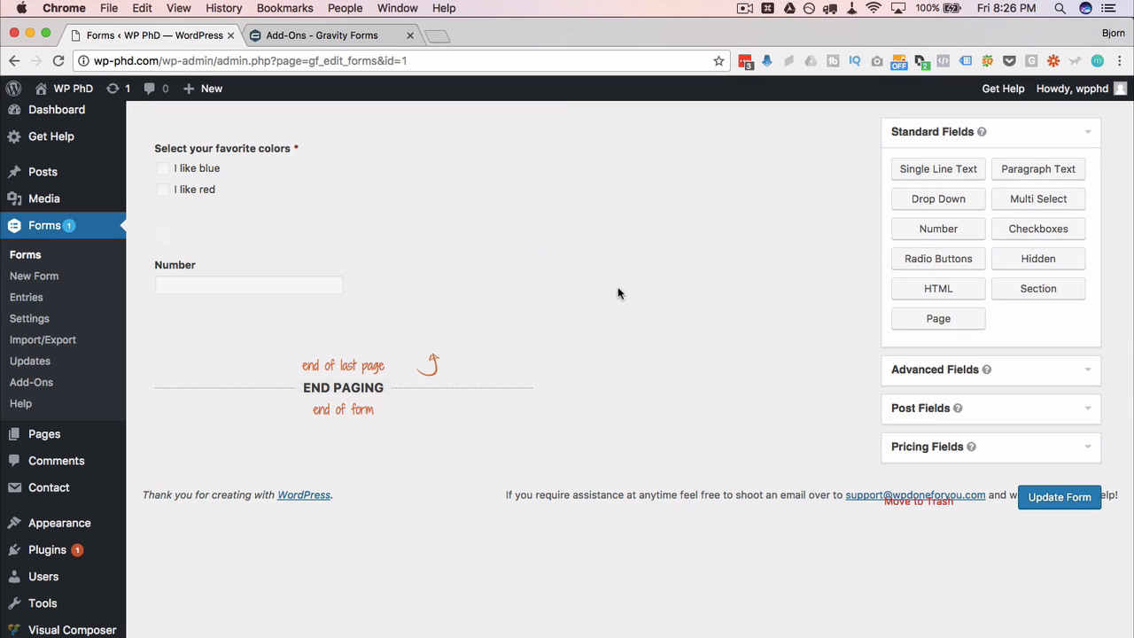
{"action": "scroll", "coordinate": [618, 293], "scroll_direction": "up", "scroll_amount": 5}
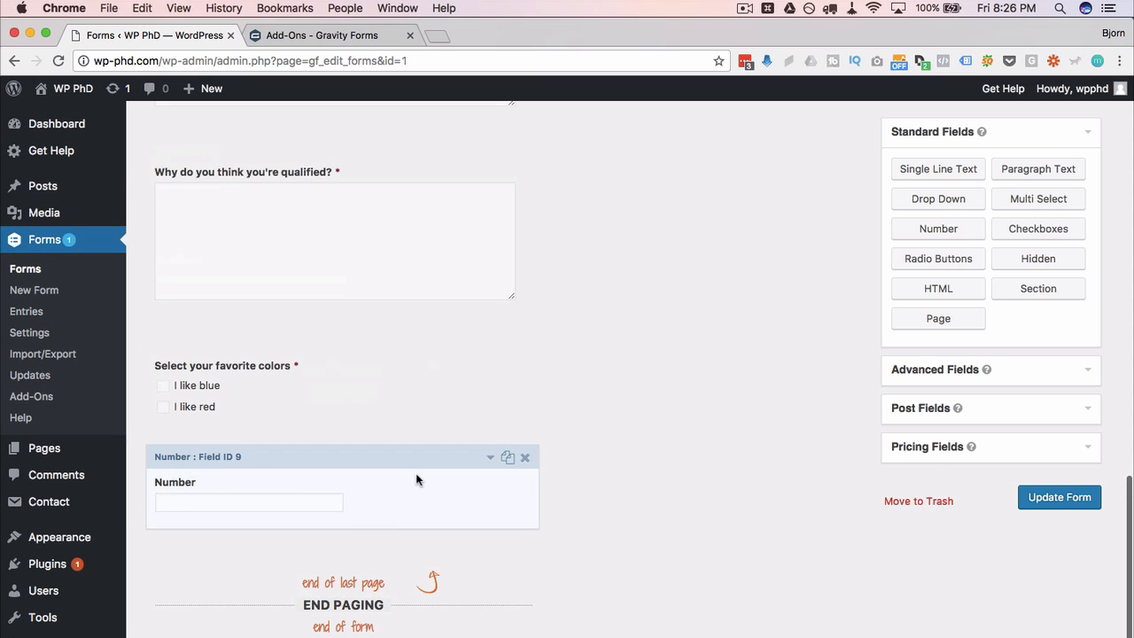
{"action": "left_click", "coordinate": [488, 459]}
{"action": "scroll", "coordinate": [580, 497], "scroll_direction": "down", "scroll_amount": 6}
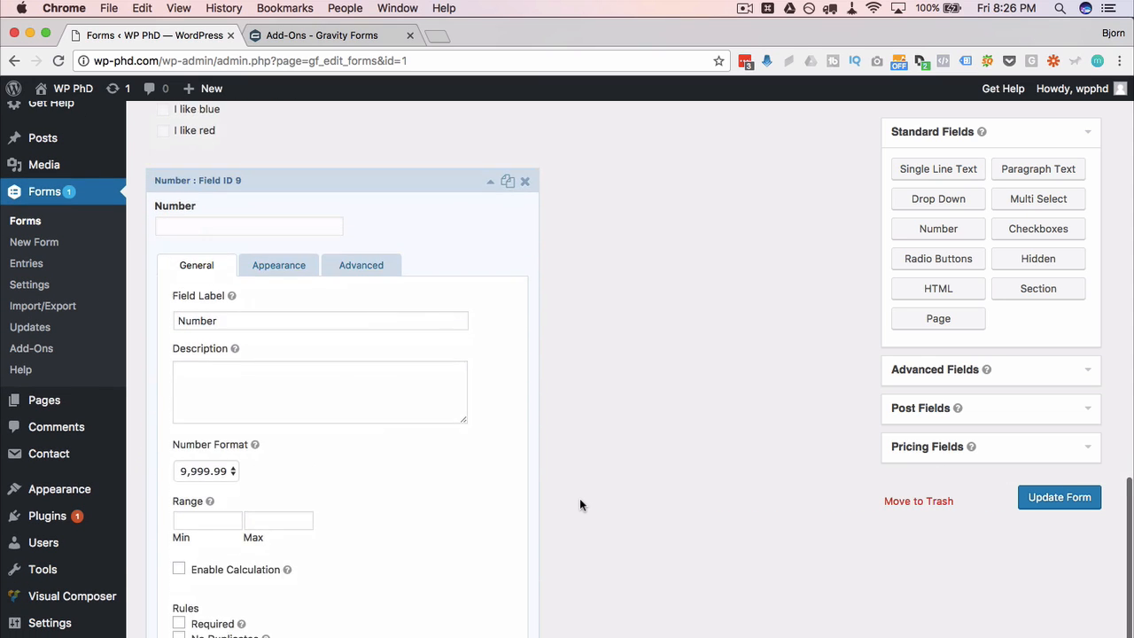
{"action": "scroll", "coordinate": [579, 504], "scroll_direction": "down", "scroll_amount": 1}
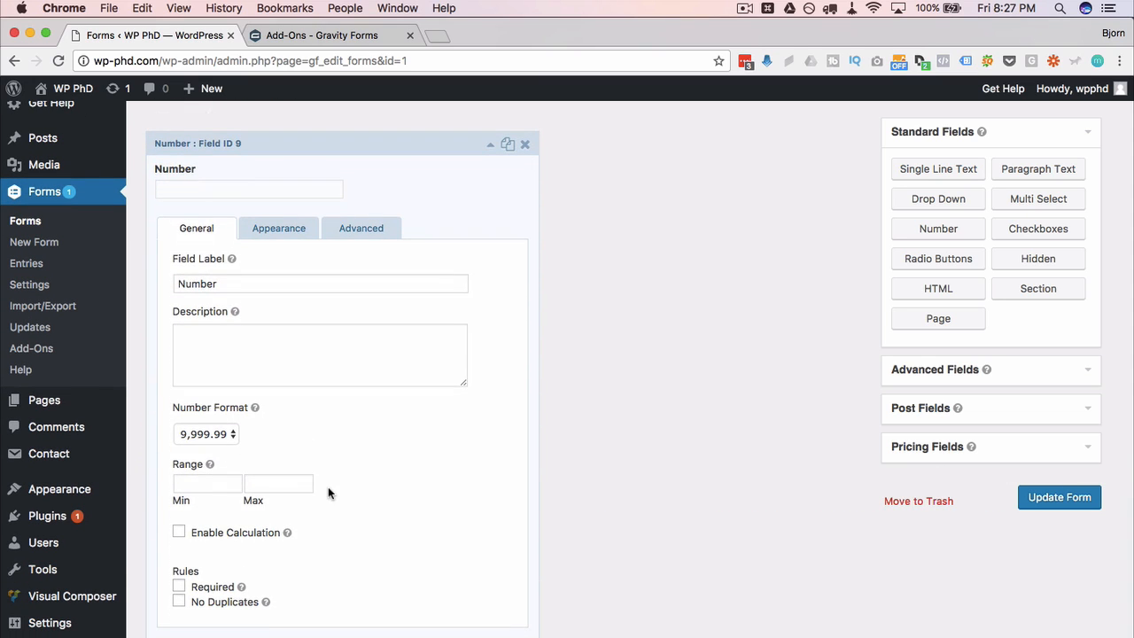
{"action": "scroll", "coordinate": [333, 524], "scroll_direction": "down", "scroll_amount": 1}
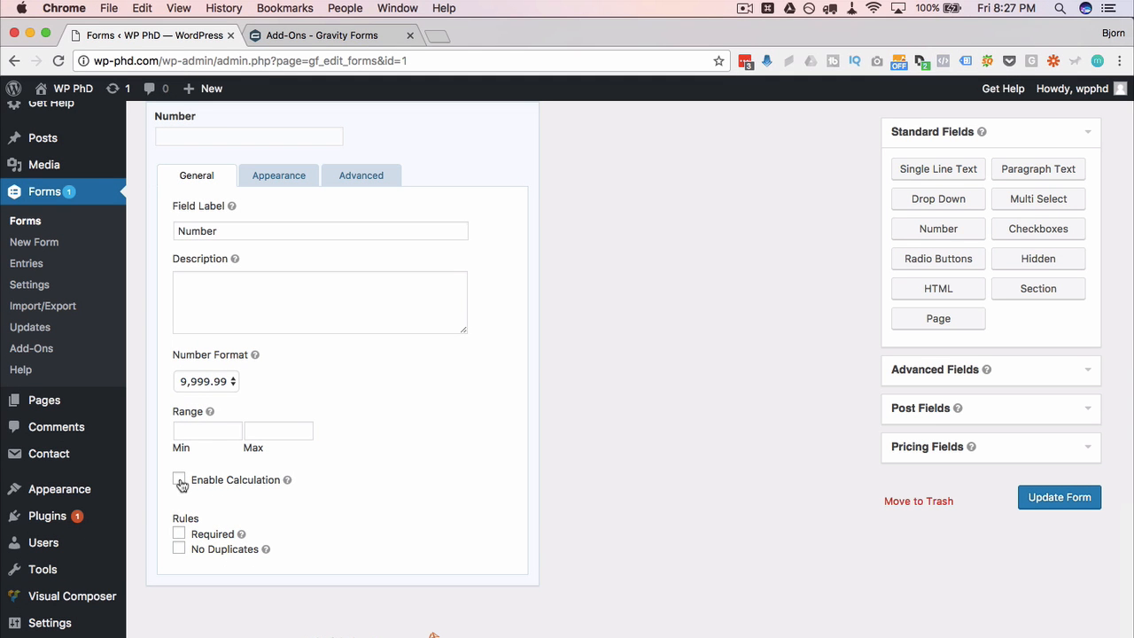
Step: Enable calculation on the Number field with the formula {I like blue:8.1} + {I like red:8.2}
{"action": "left_click", "coordinate": [179, 480]}
{"action": "scroll", "coordinate": [157, 506], "scroll_direction": "down", "scroll_amount": 1}
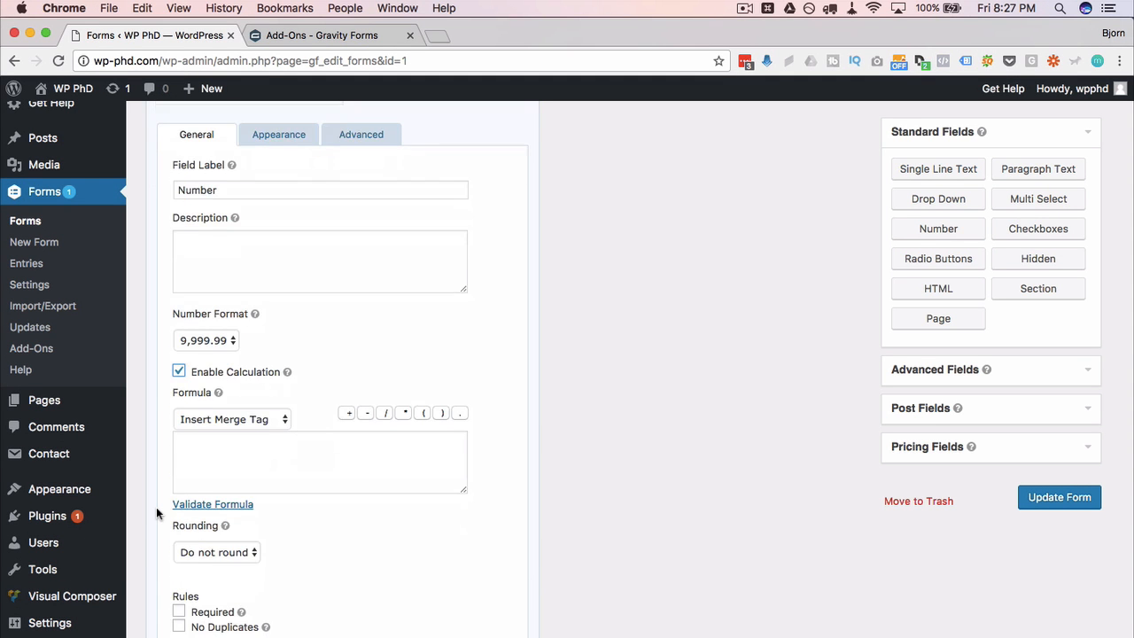
{"action": "left_click", "coordinate": [256, 412]}
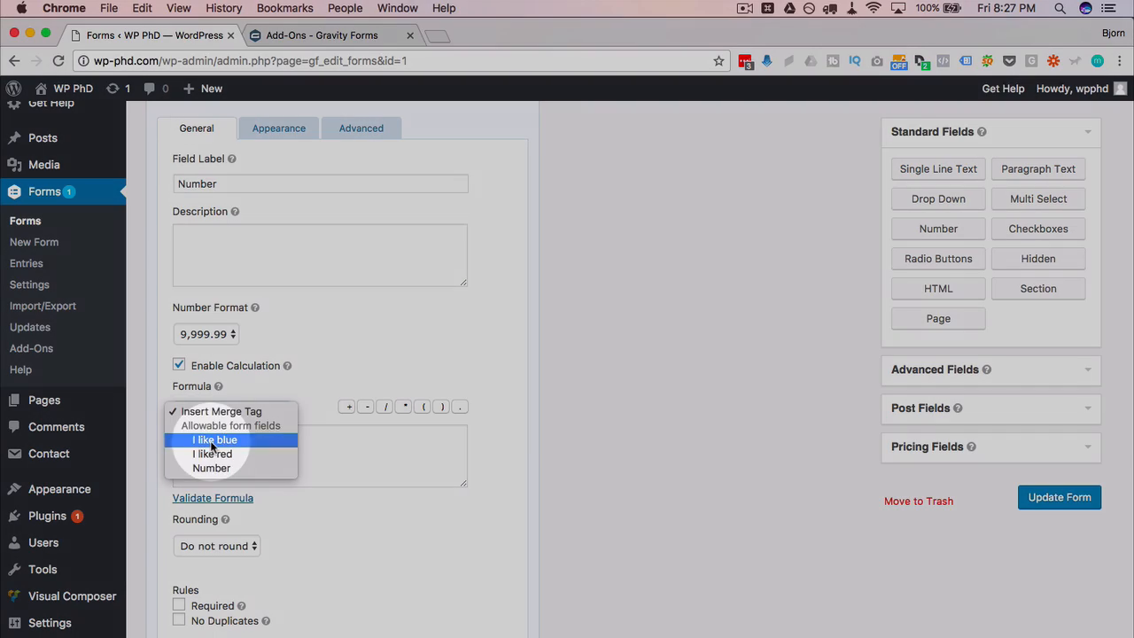
{"action": "left_click", "coordinate": [210, 441]}
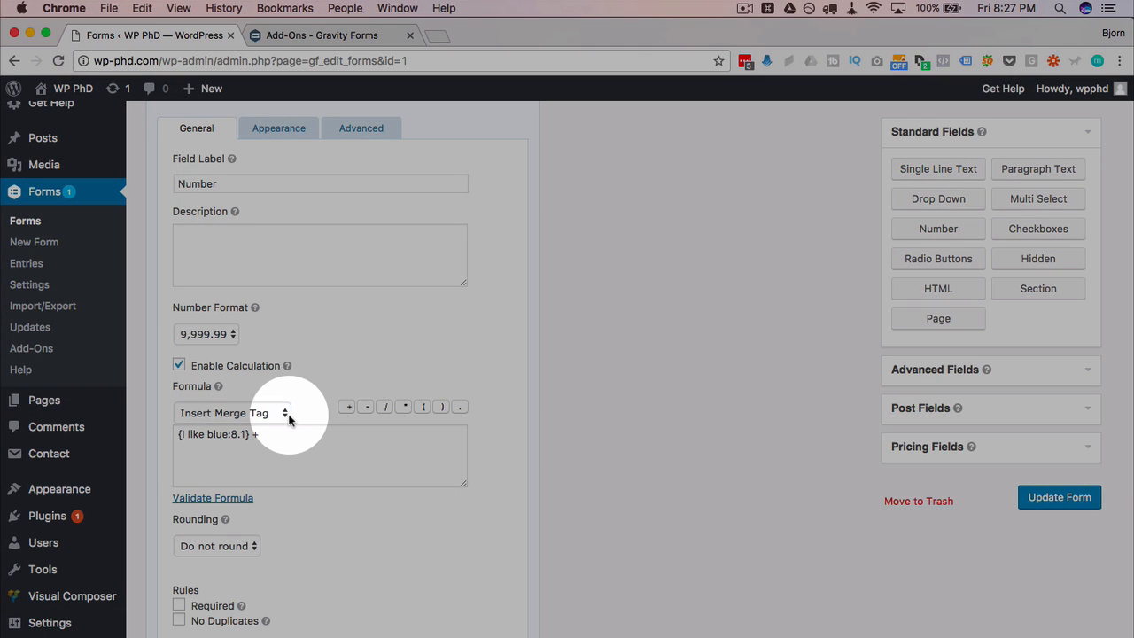
{"action": "left_click", "coordinate": [284, 413]}
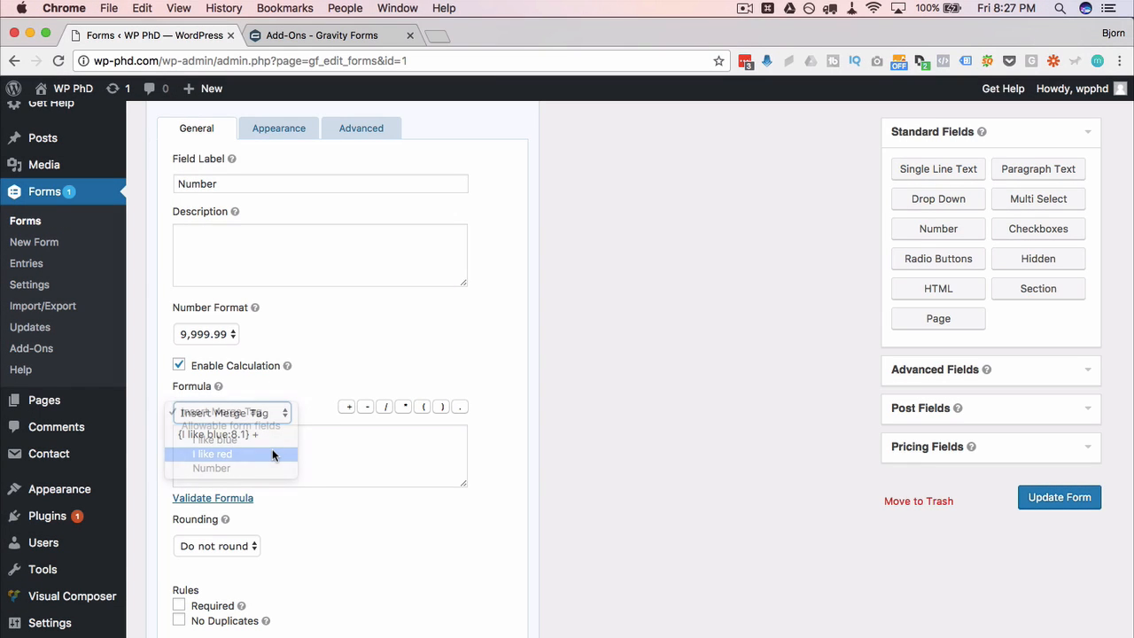
{"action": "left_click", "coordinate": [272, 454]}
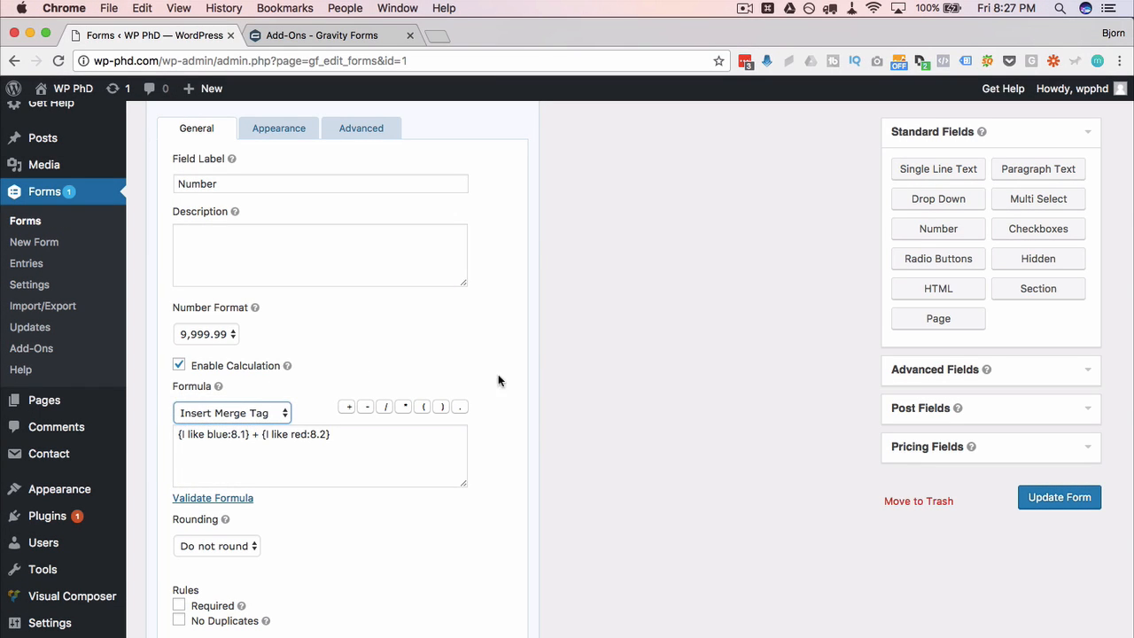
Step: Review the Number field's formula and the values of the checkbox choices it refers to
{"action": "scroll", "coordinate": [626, 379], "scroll_direction": "up", "scroll_amount": 2}
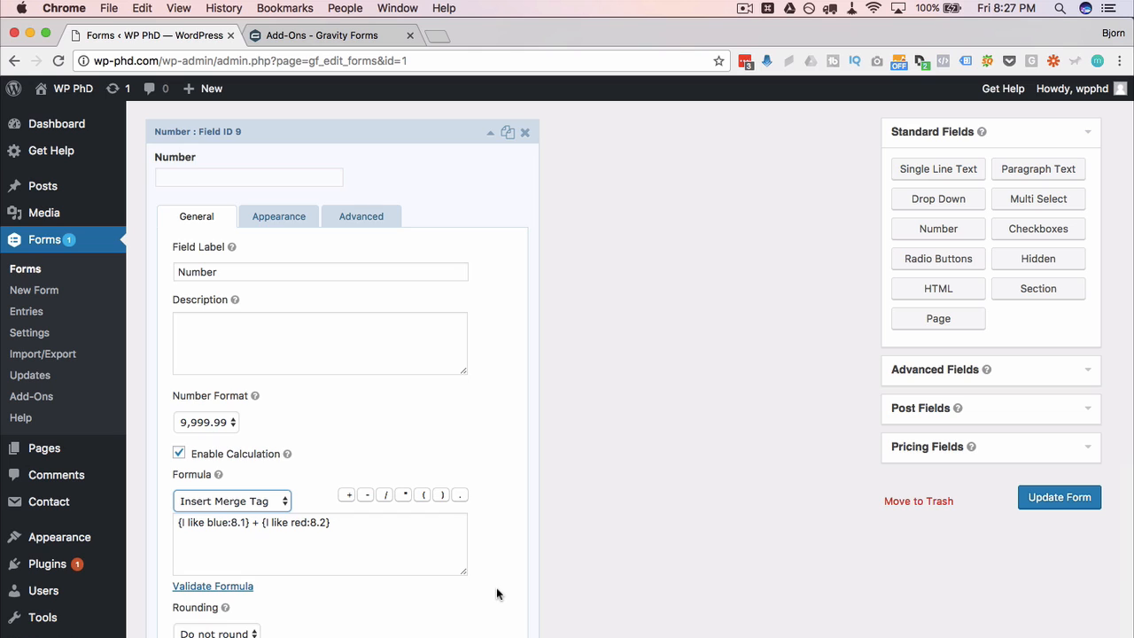
{"action": "scroll", "coordinate": [496, 587], "scroll_direction": "down", "scroll_amount": 2}
{"action": "left_click", "coordinate": [361, 499]}
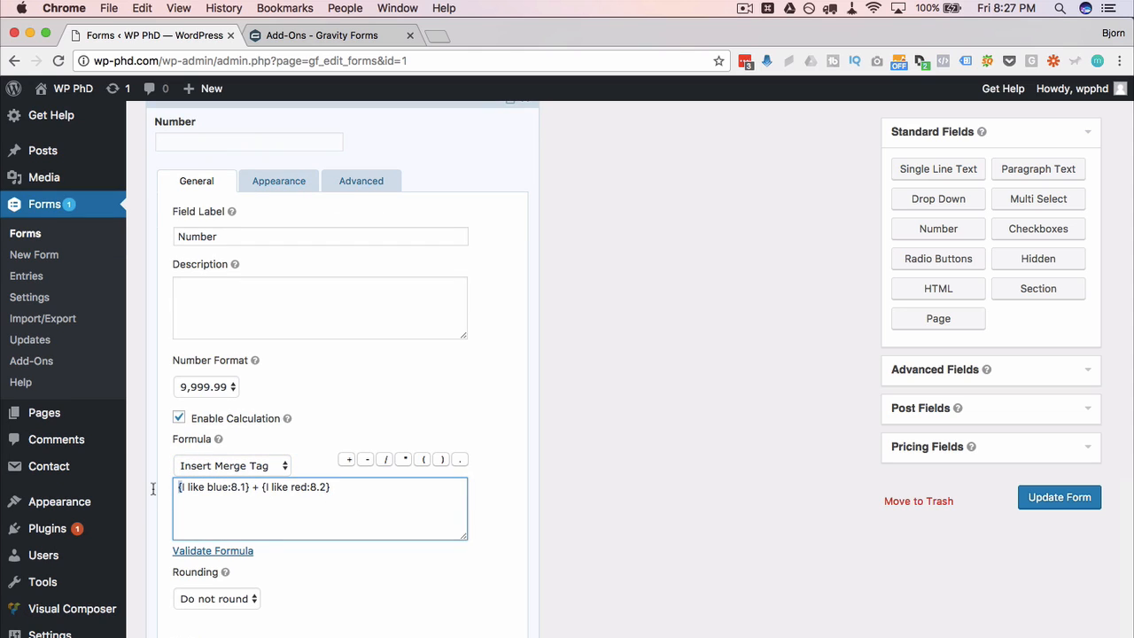
{"action": "scroll", "coordinate": [501, 456], "scroll_direction": "up", "scroll_amount": 5}
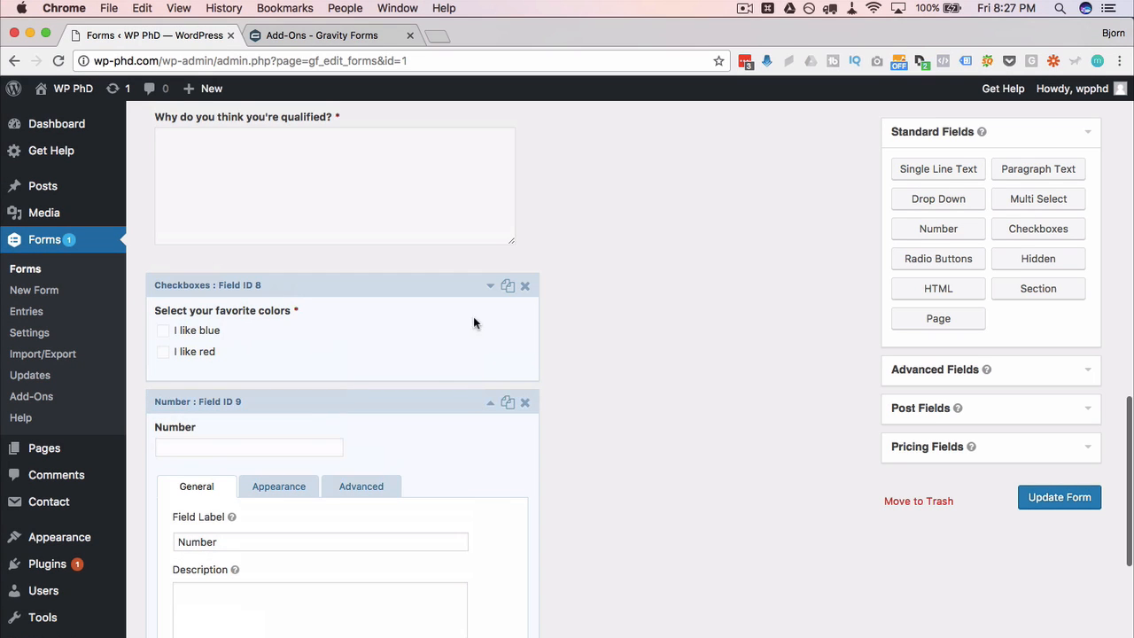
{"action": "left_click", "coordinate": [488, 287]}
{"action": "scroll", "coordinate": [266, 445], "scroll_direction": "down", "scroll_amount": 3}
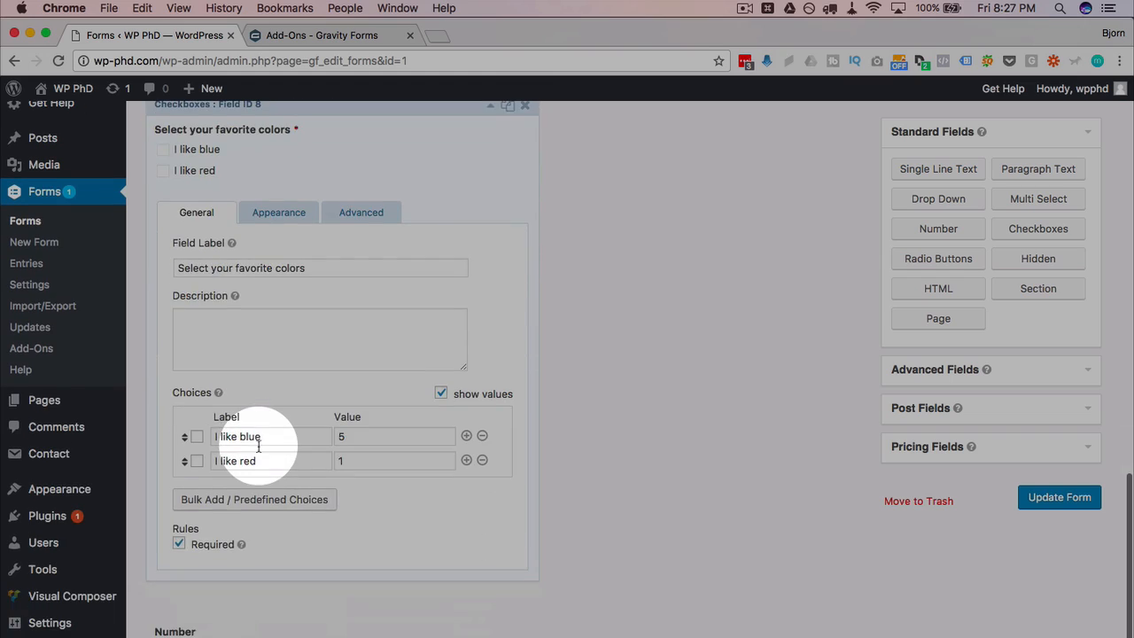
{"action": "scroll", "coordinate": [258, 446], "scroll_direction": "up", "scroll_amount": 1}
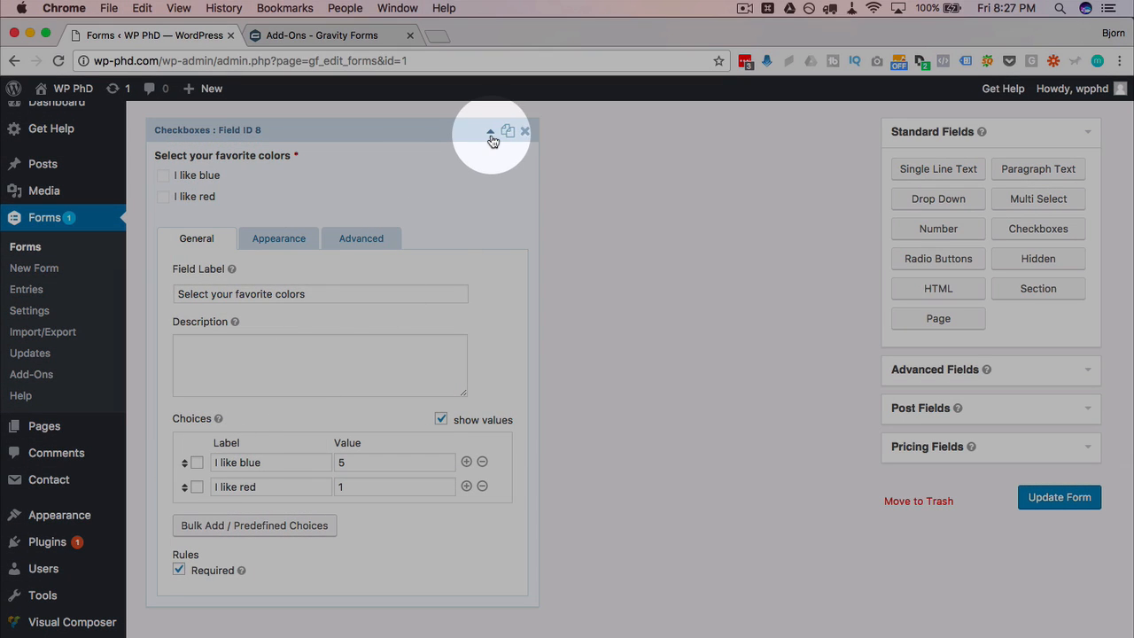
{"action": "left_click", "coordinate": [490, 130]}
Step: Add a Drop Down field between the Checkboxes and Number fields, labelled "What's your favorite food?"
{"action": "scroll", "coordinate": [699, 257], "scroll_direction": "up", "scroll_amount": 5}
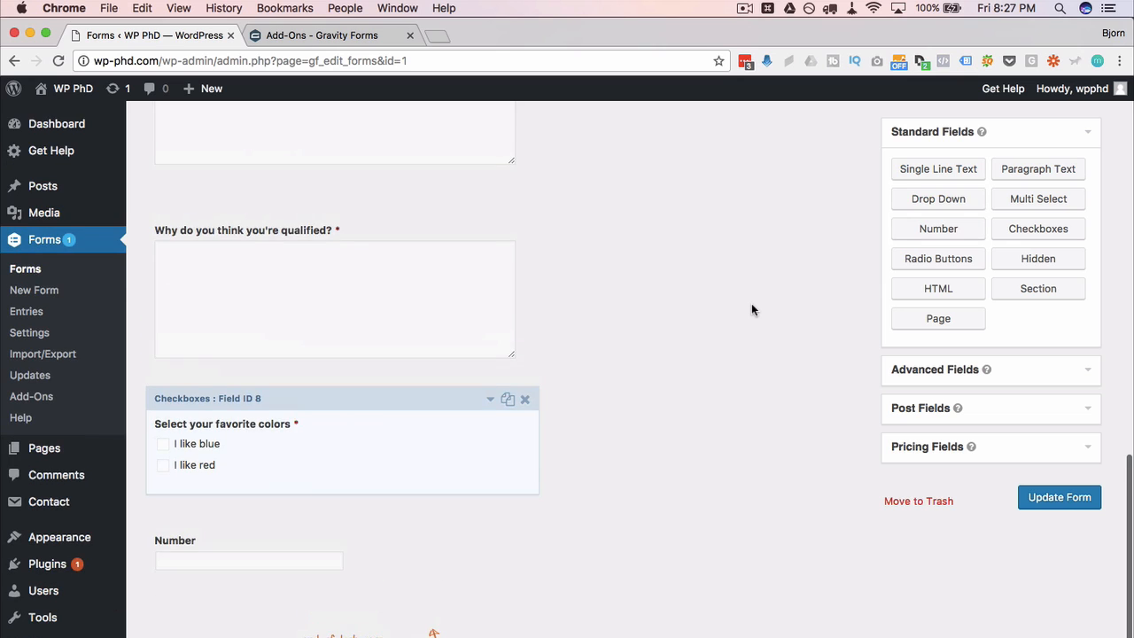
{"action": "scroll", "coordinate": [832, 266], "scroll_direction": "down", "scroll_amount": 1}
{"action": "left_click_drag", "start_coordinate": [969, 198], "coordinate": [332, 474]}
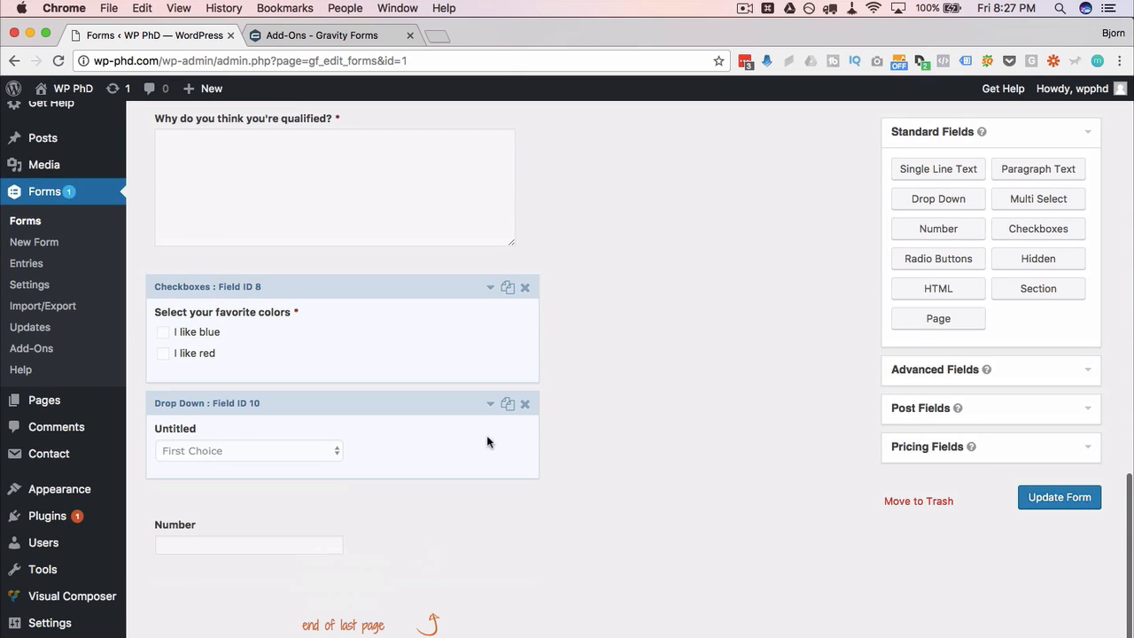
{"action": "left_click", "coordinate": [491, 407]}
{"action": "type", "text": "What'"}
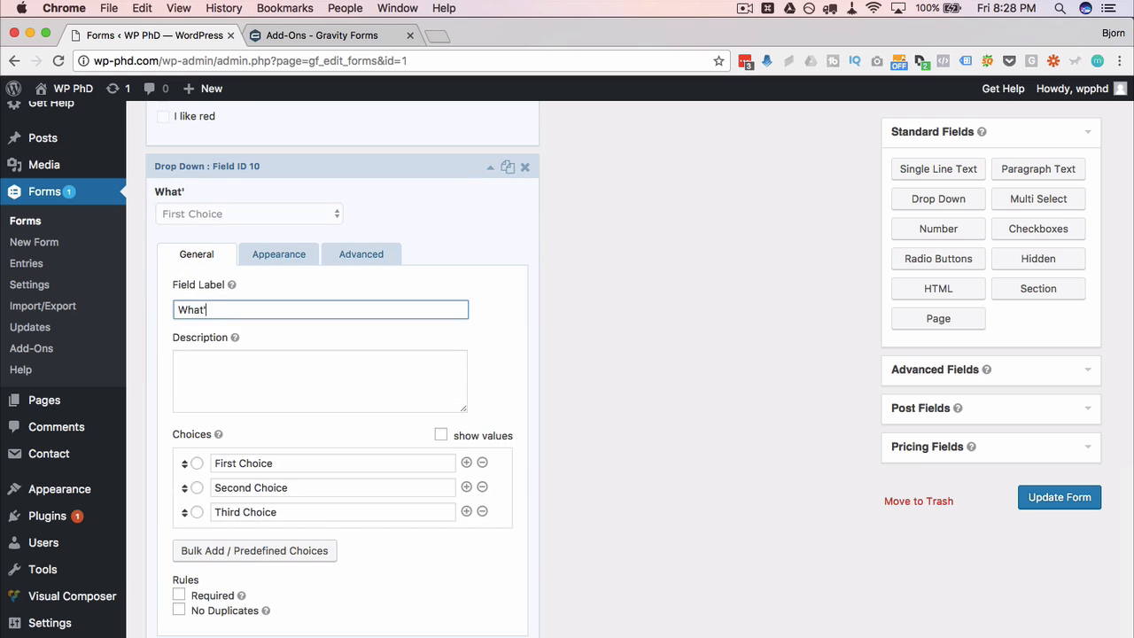
{"action": "type", "text": "s your e"}
{"action": "type", "text": "ite food?"}
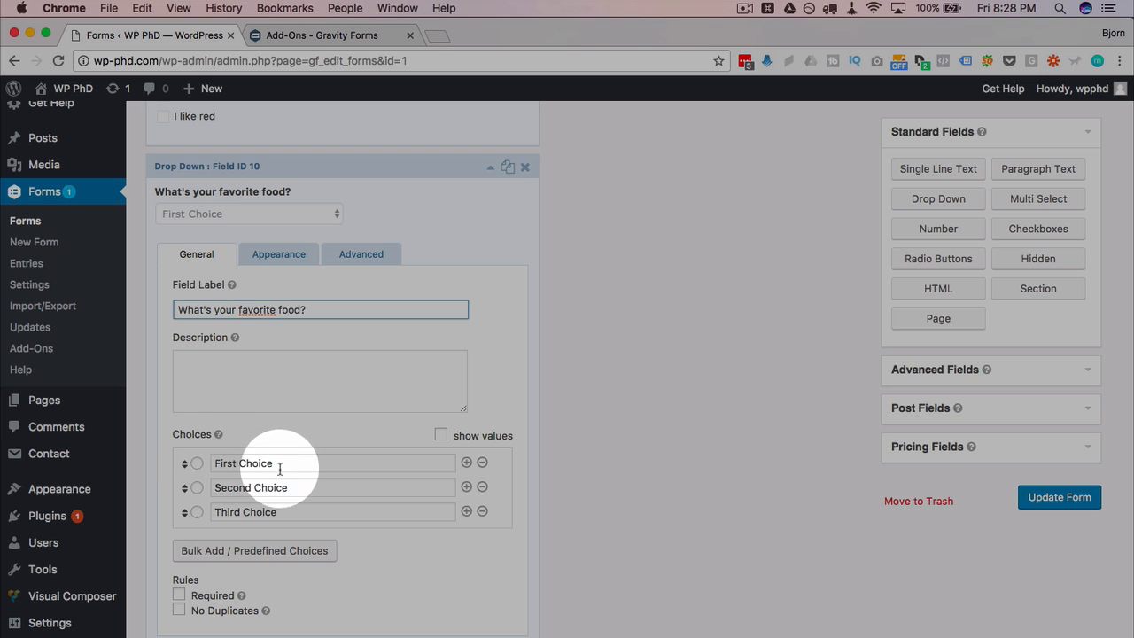
Step: Rename the favorite food Drop Down's three choices as Spaghetti, Veggies and Fruit
{"action": "left_click_drag", "start_coordinate": [280, 468], "coordinate": [152, 461]}
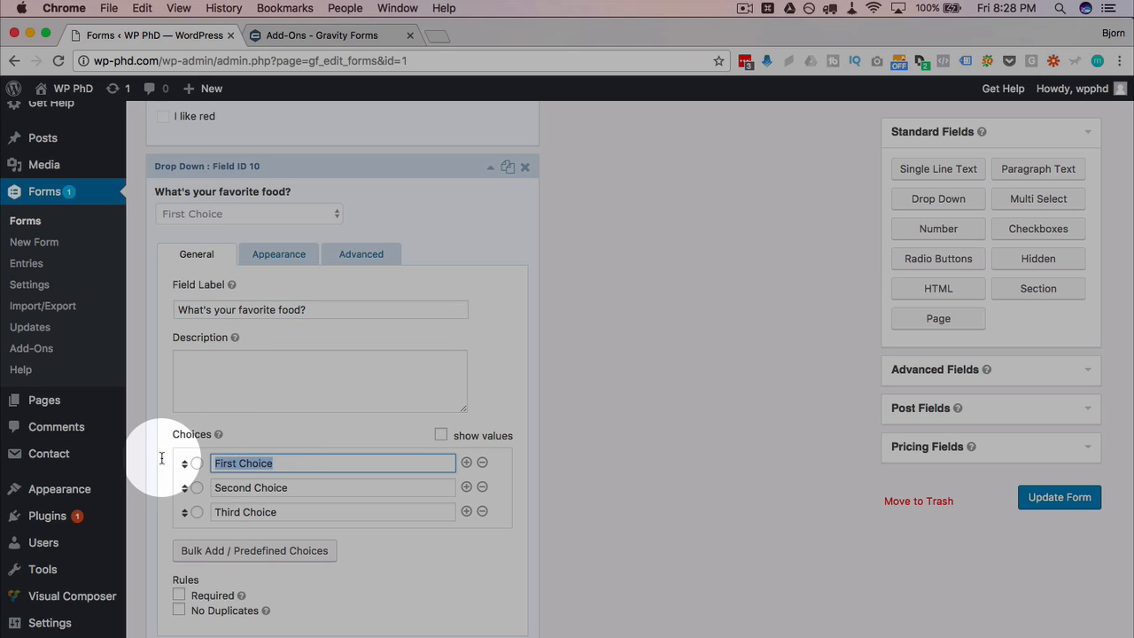
{"action": "type", "text": "Spahe"}
{"action": "key", "text": "BackSpace"}
{"action": "key", "text": "BackSpace"}
{"action": "type", "text": "gh"}
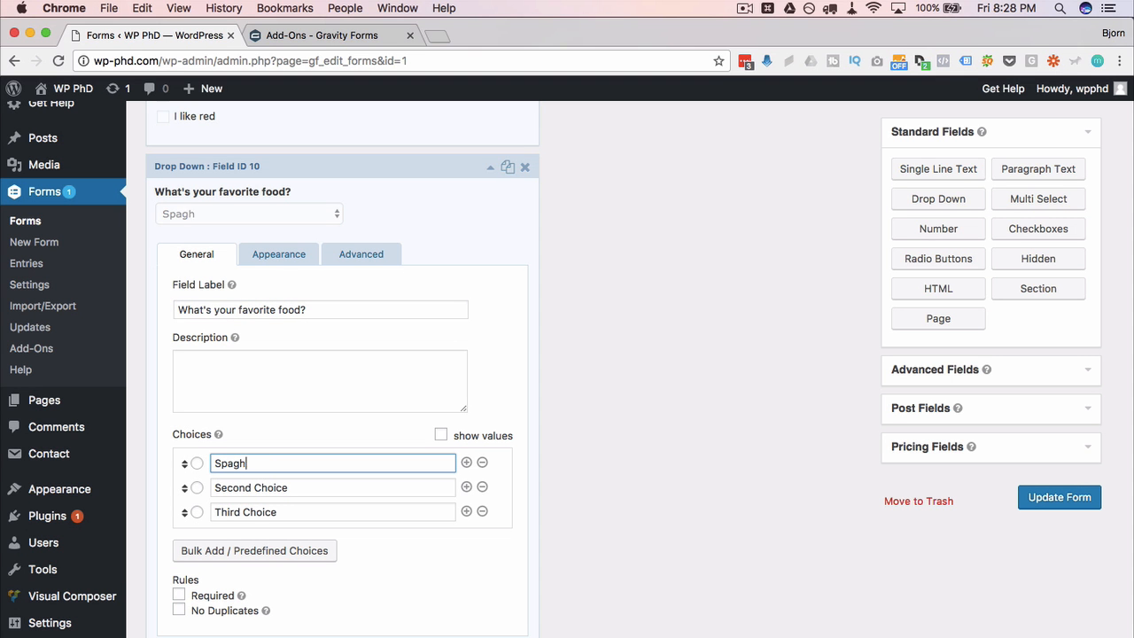
{"action": "type", "text": "ettie"}
{"action": "key", "text": "BackSpace"}
{"action": "key", "text": "Tab"}
{"action": "type", "text": "Veggies"}
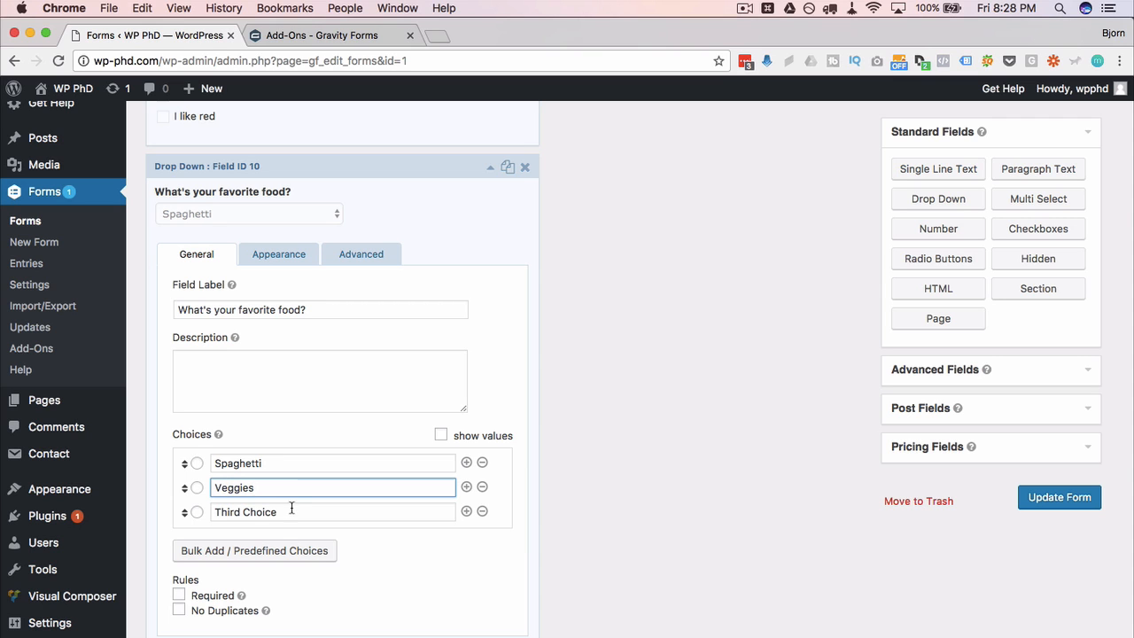
{"action": "key", "text": "Tab"}
{"action": "type", "text": "Fruit"}
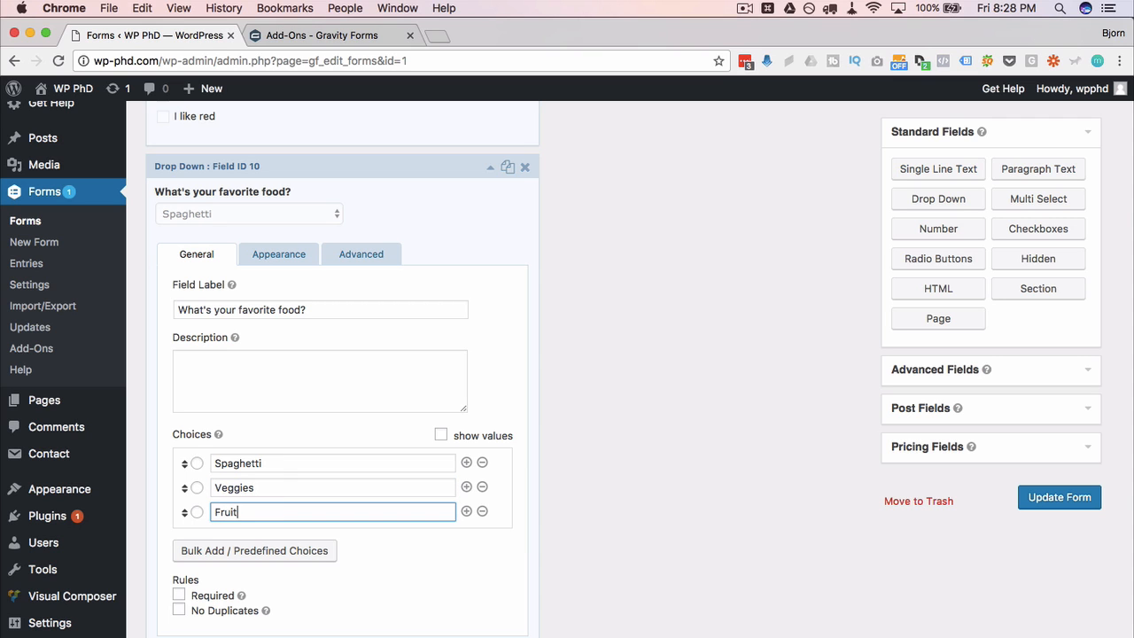
{"action": "left_click", "coordinate": [665, 515]}
Step: Show values for the food choices and set Spaghetti to 3, Veggies to 2 and Fruit to 1
{"action": "left_click", "coordinate": [441, 435]}
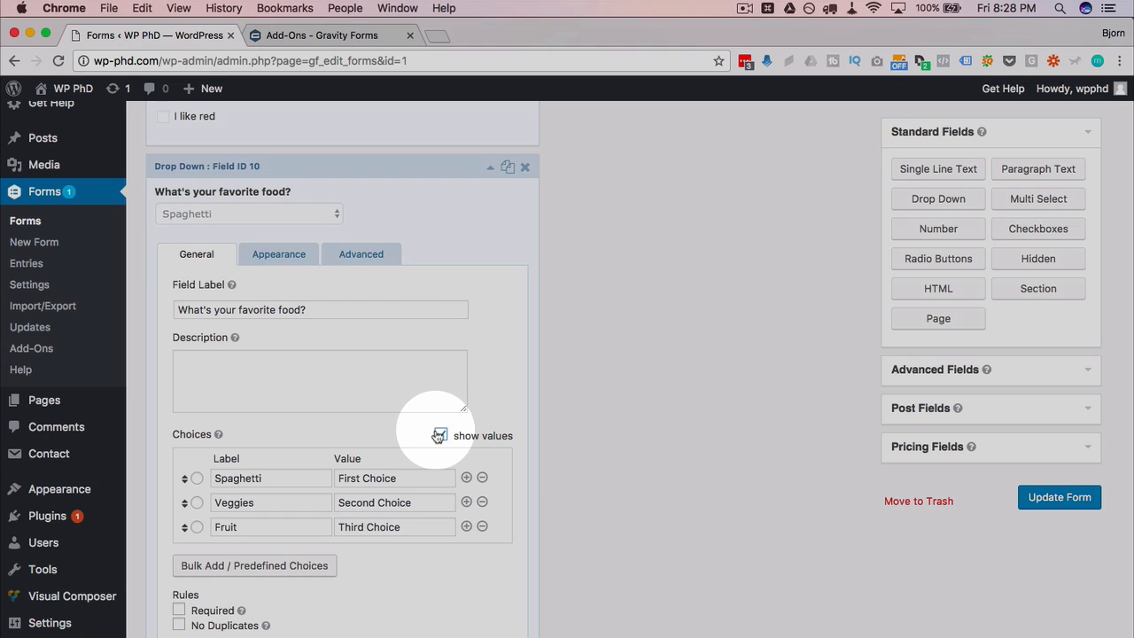
{"action": "left_click_drag", "start_coordinate": [411, 477], "coordinate": [271, 478]}
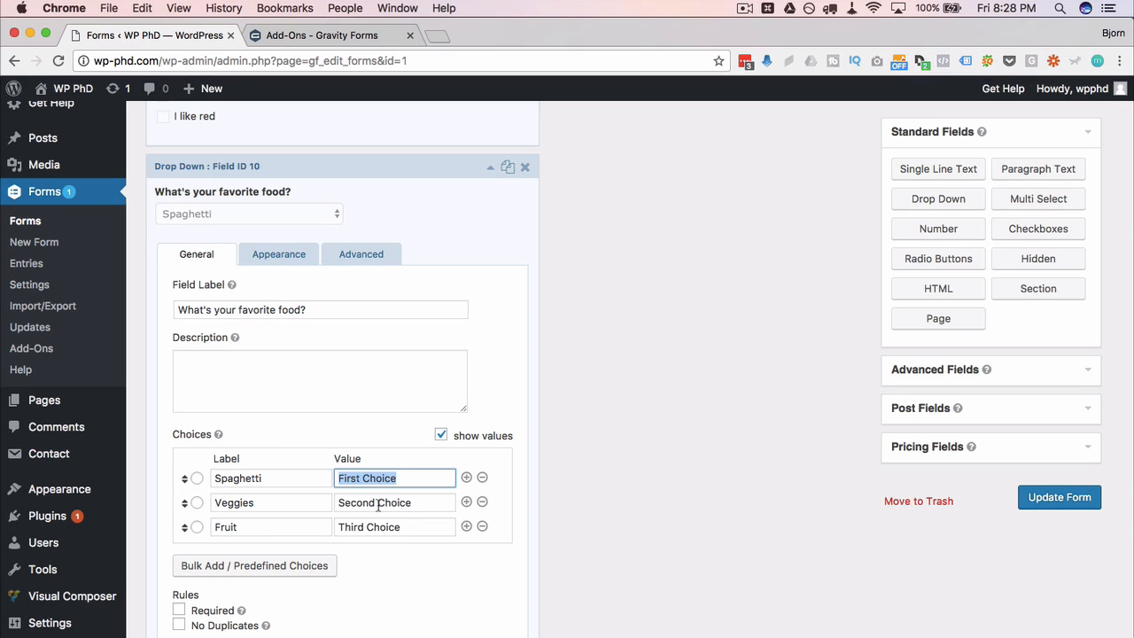
{"action": "type", "text": "5"}
{"action": "left_click_drag", "start_coordinate": [367, 478], "coordinate": [299, 477]}
{"action": "type", "text": "3"}
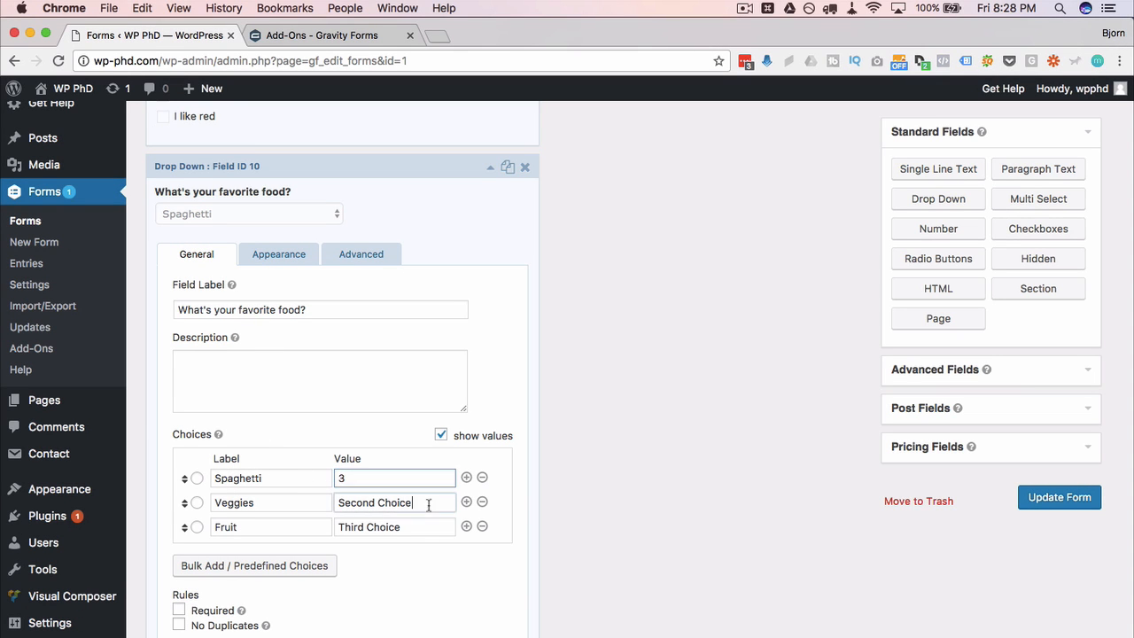
{"action": "left_click_drag", "start_coordinate": [425, 504], "coordinate": [291, 504]}
{"action": "type", "text": "2"}
{"action": "left_click_drag", "start_coordinate": [409, 528], "coordinate": [283, 525]}
{"action": "type", "text": "1"}
{"action": "key", "text": "Tab"}
Step: Check the merge tags available in the Number field's formula settings and update the form
{"action": "scroll", "coordinate": [469, 461], "scroll_direction": "down", "scroll_amount": 5}
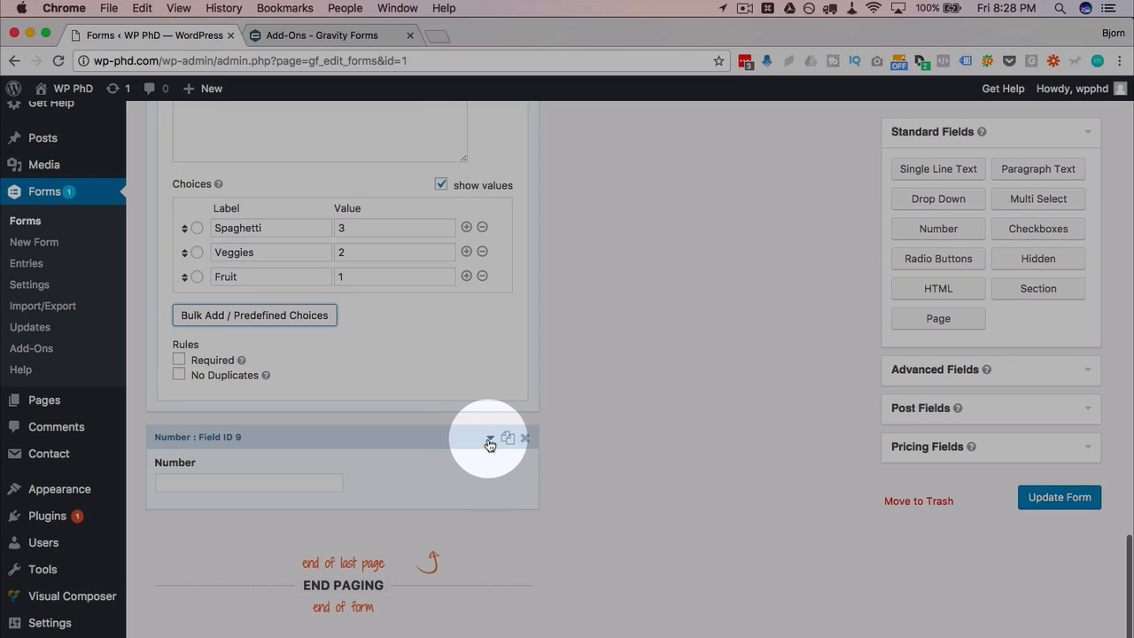
{"action": "left_click", "coordinate": [483, 441]}
{"action": "scroll", "coordinate": [602, 392], "scroll_direction": "down", "scroll_amount": 1}
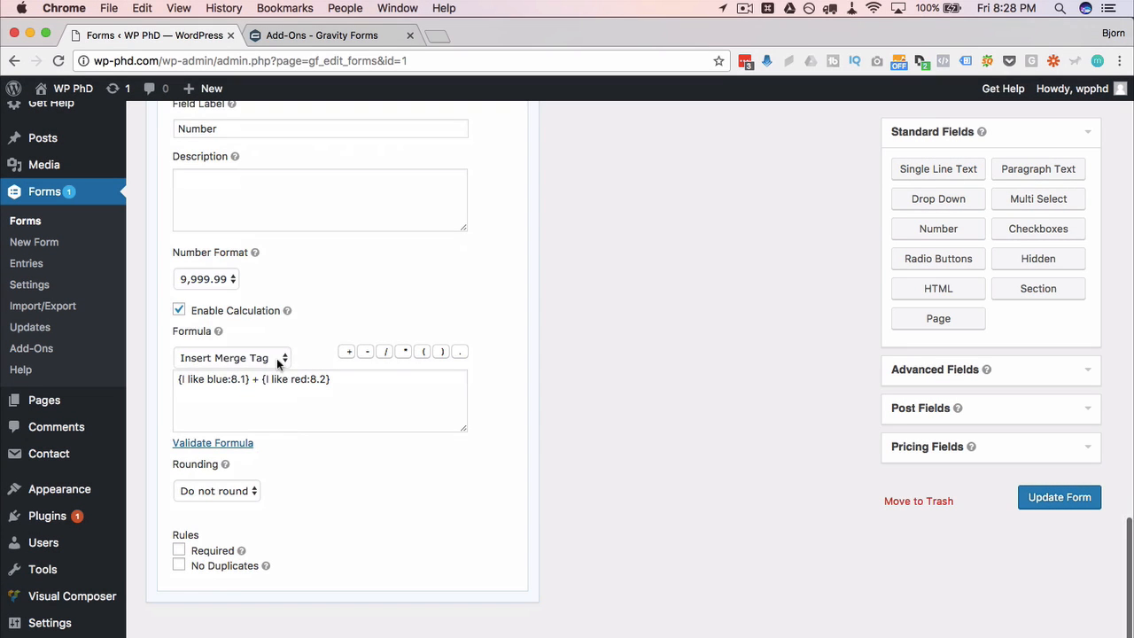
{"action": "left_click", "coordinate": [277, 358]}
{"action": "left_click", "coordinate": [644, 373]}
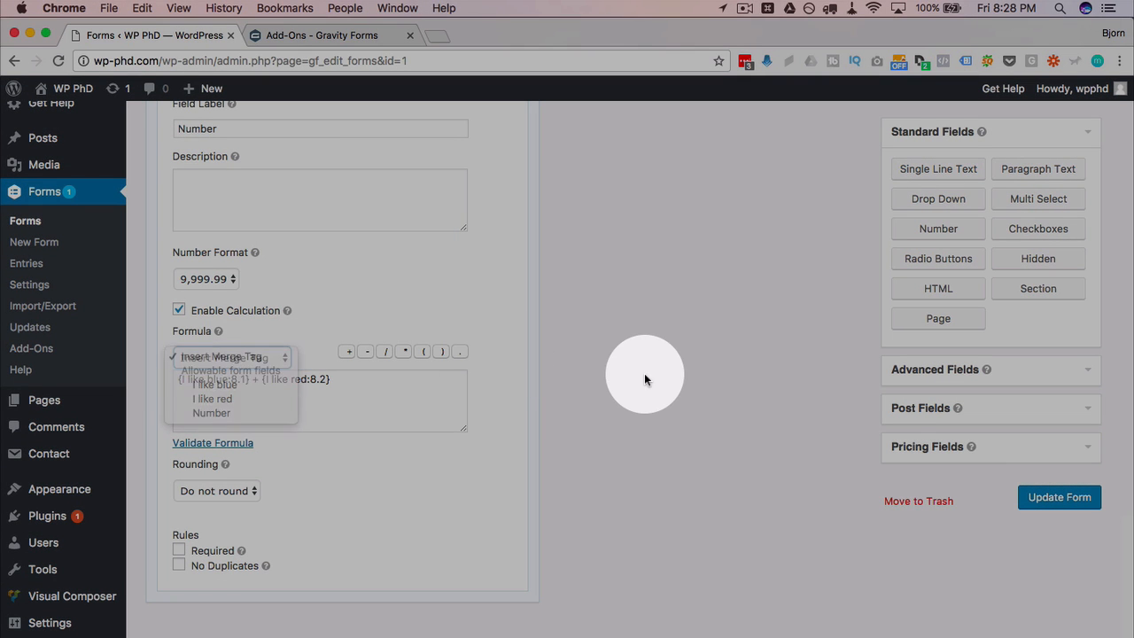
{"action": "left_click", "coordinate": [1090, 497]}
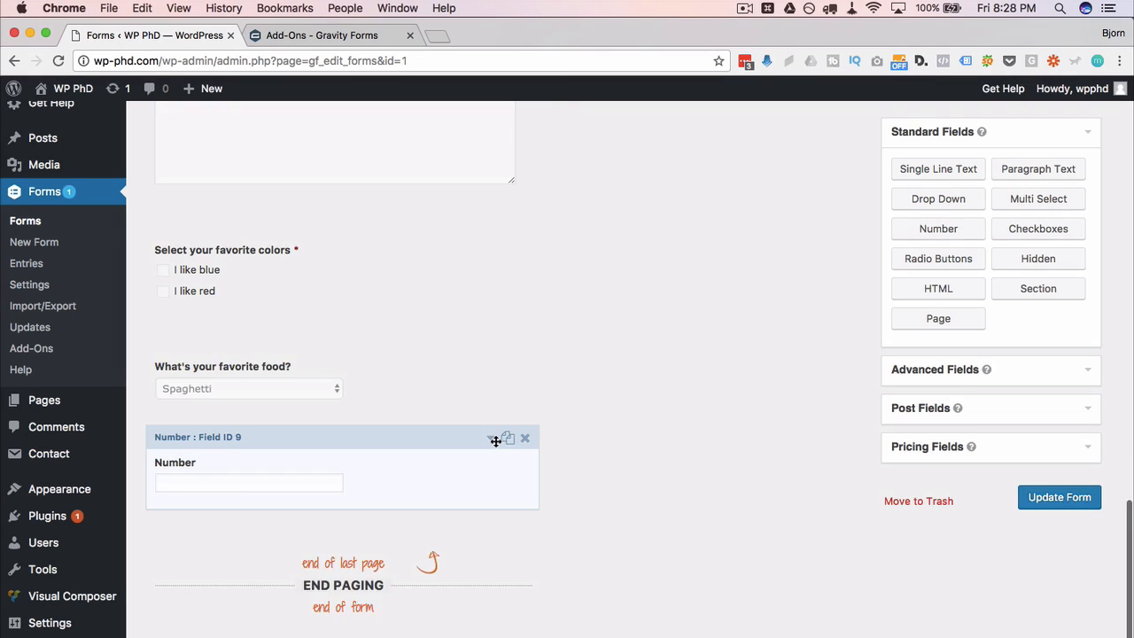
Step: Reopen the Number field's settings and insert the "What's your favorite food?" merge tag into its formula
{"action": "left_click", "coordinate": [493, 441]}
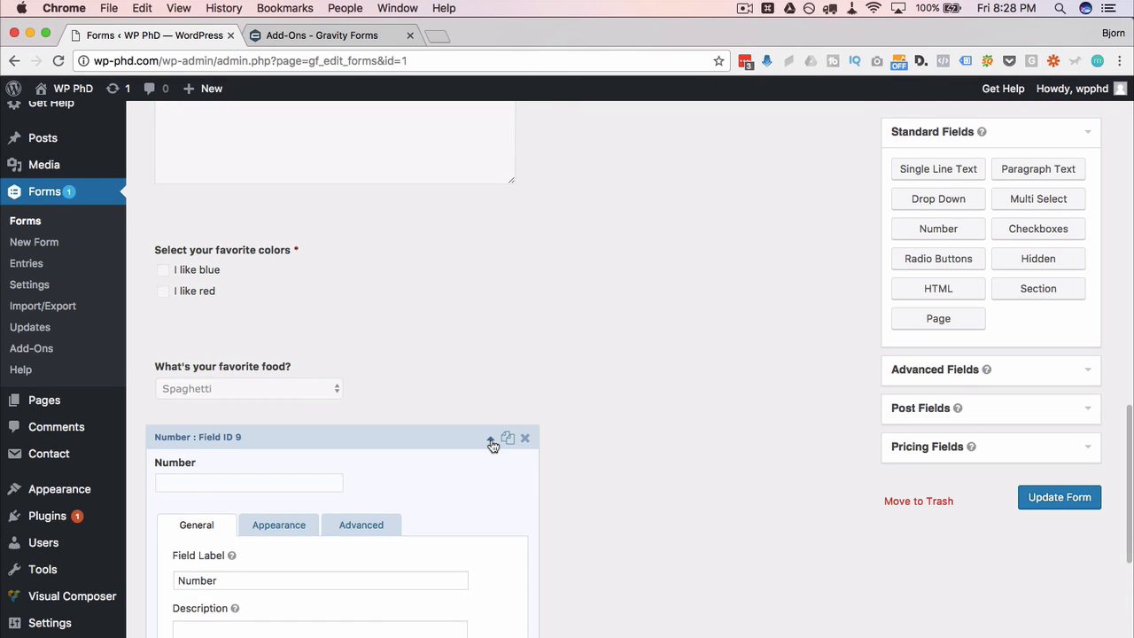
{"action": "scroll", "coordinate": [493, 445], "scroll_direction": "down", "scroll_amount": 5}
{"action": "left_click", "coordinate": [286, 489]}
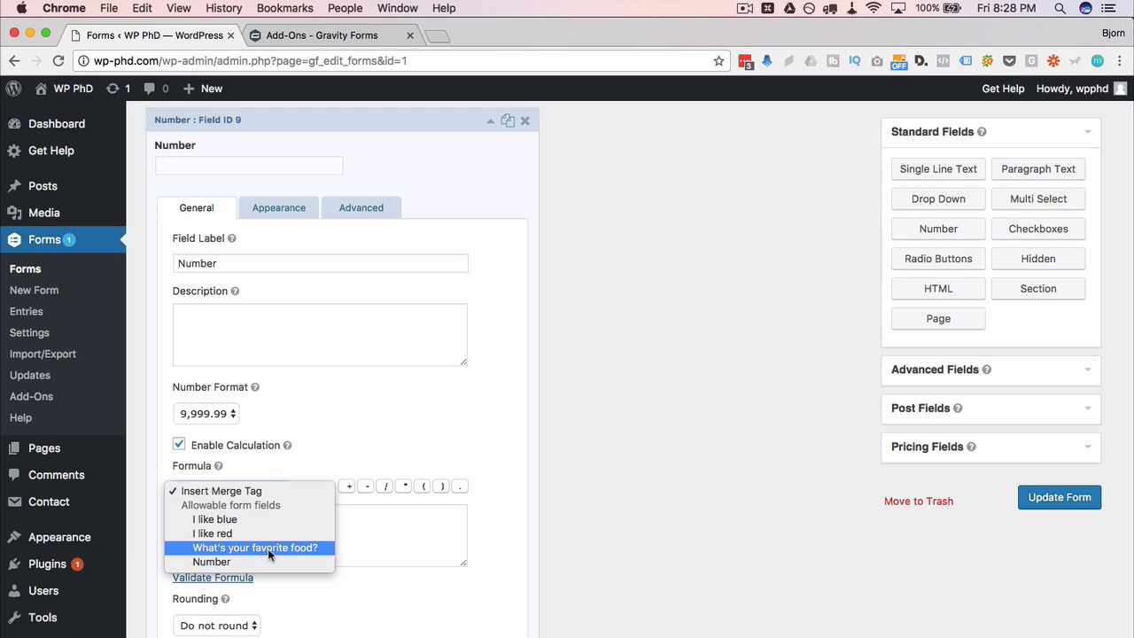
{"action": "left_click", "coordinate": [267, 548]}
Step: Review the Number formula's merge tags and the available tags against the favorite colors and favorite food fields
{"action": "scroll", "coordinate": [528, 421], "scroll_direction": "up", "scroll_amount": 5}
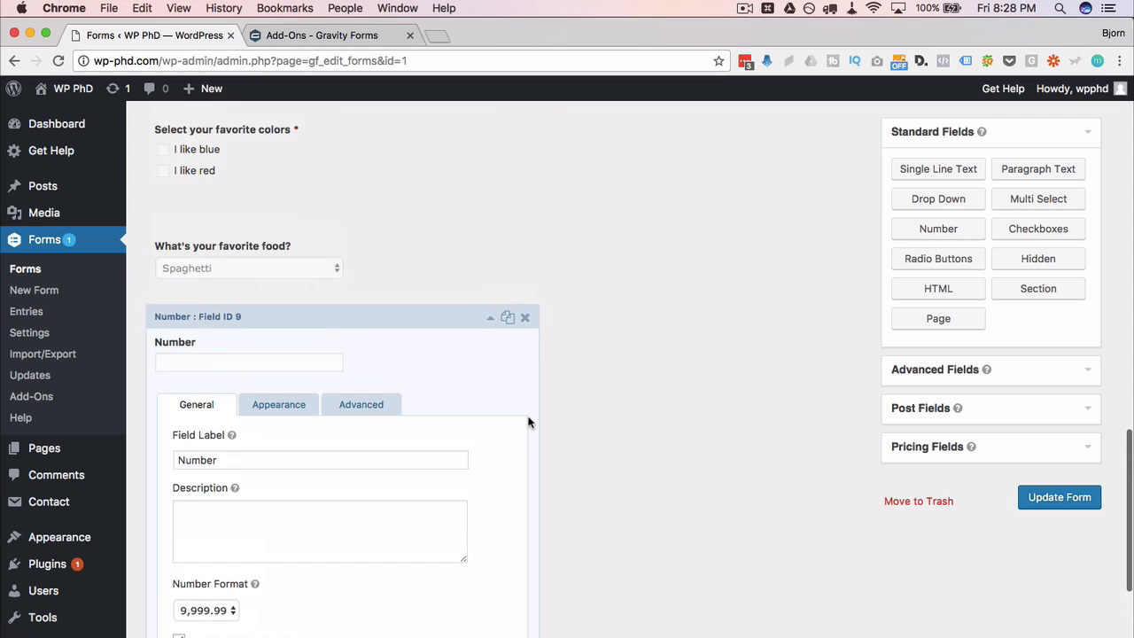
{"action": "scroll", "coordinate": [527, 421], "scroll_direction": "up", "scroll_amount": 2}
{"action": "left_click", "coordinate": [268, 340]}
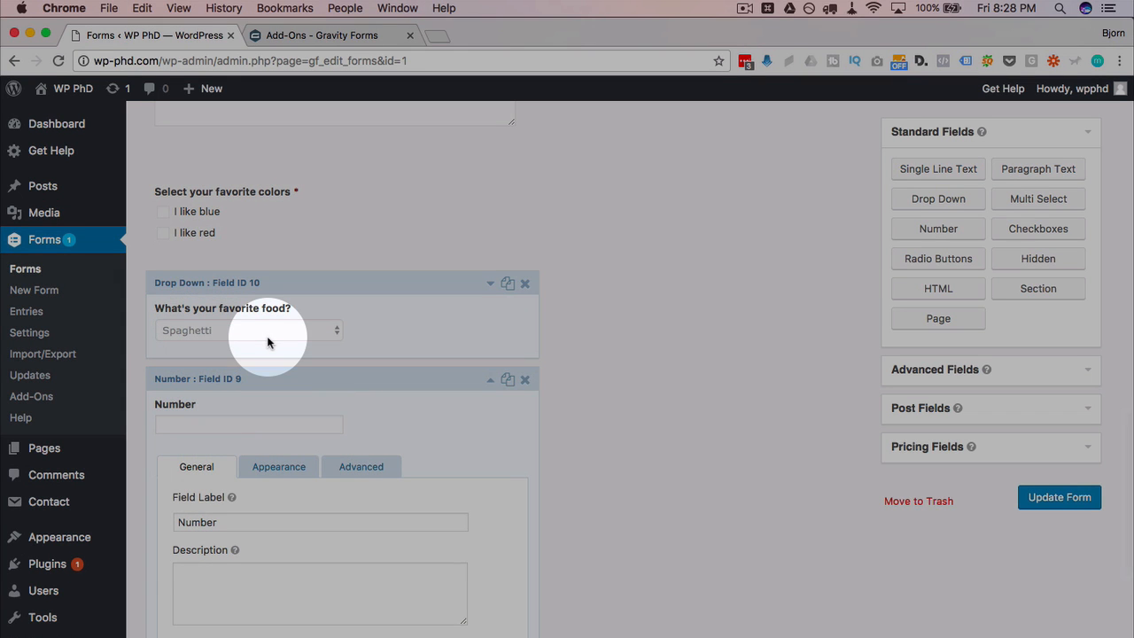
{"action": "scroll", "coordinate": [569, 379], "scroll_direction": "down", "scroll_amount": 9}
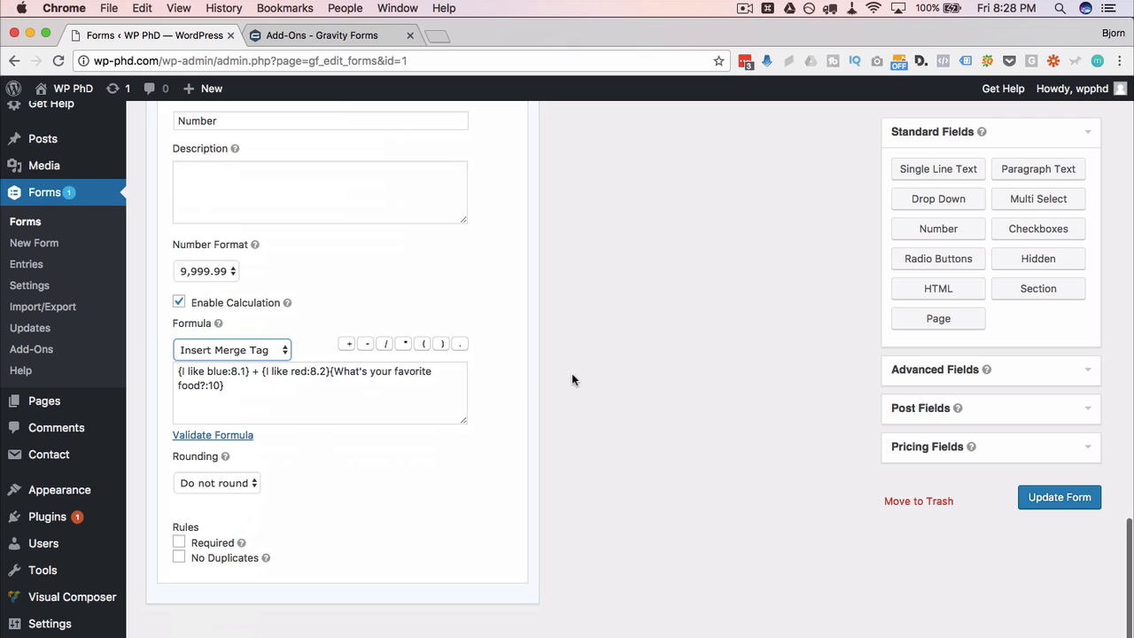
{"action": "left_click", "coordinate": [331, 373]}
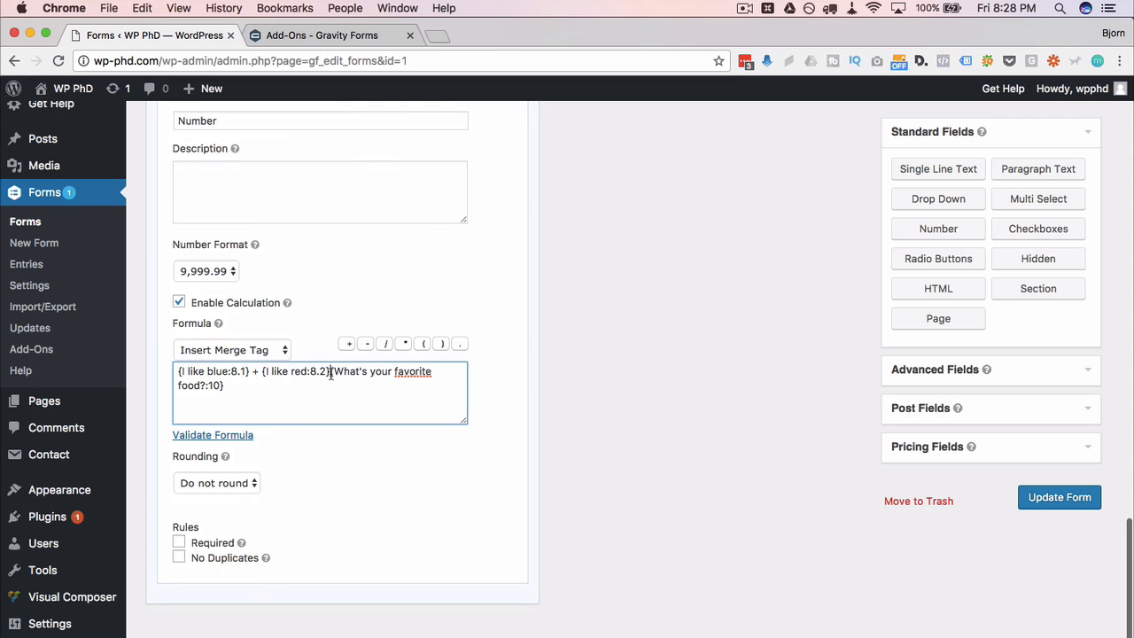
{"action": "left_click", "coordinate": [244, 371]}
{"action": "left_click_drag", "start_coordinate": [244, 370], "coordinate": [174, 371]}
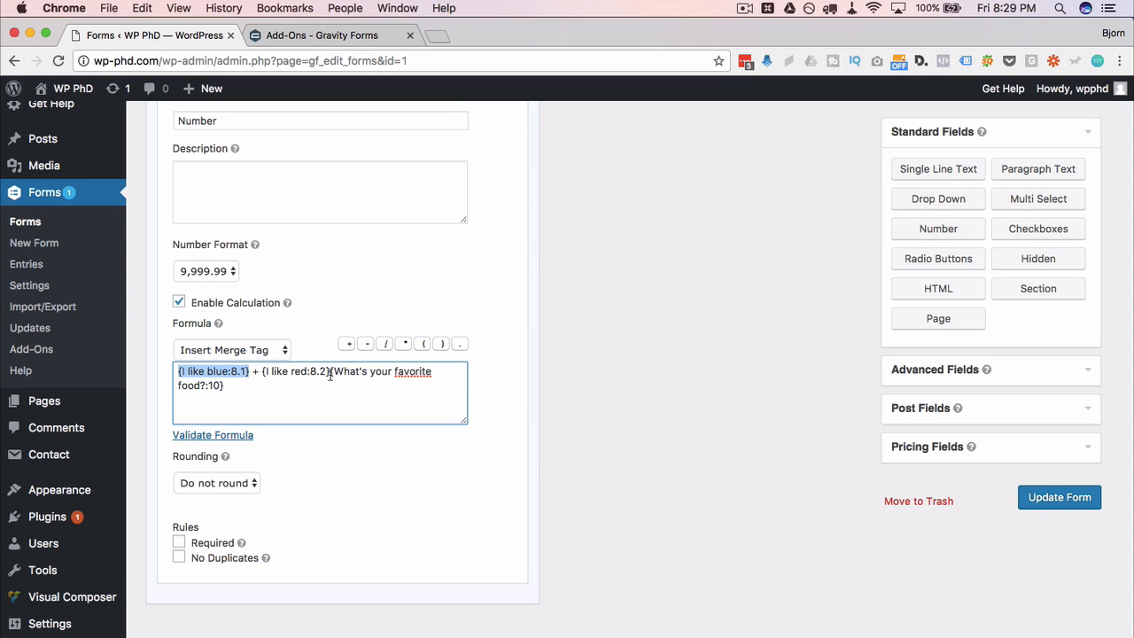
{"action": "left_click", "coordinate": [330, 375]}
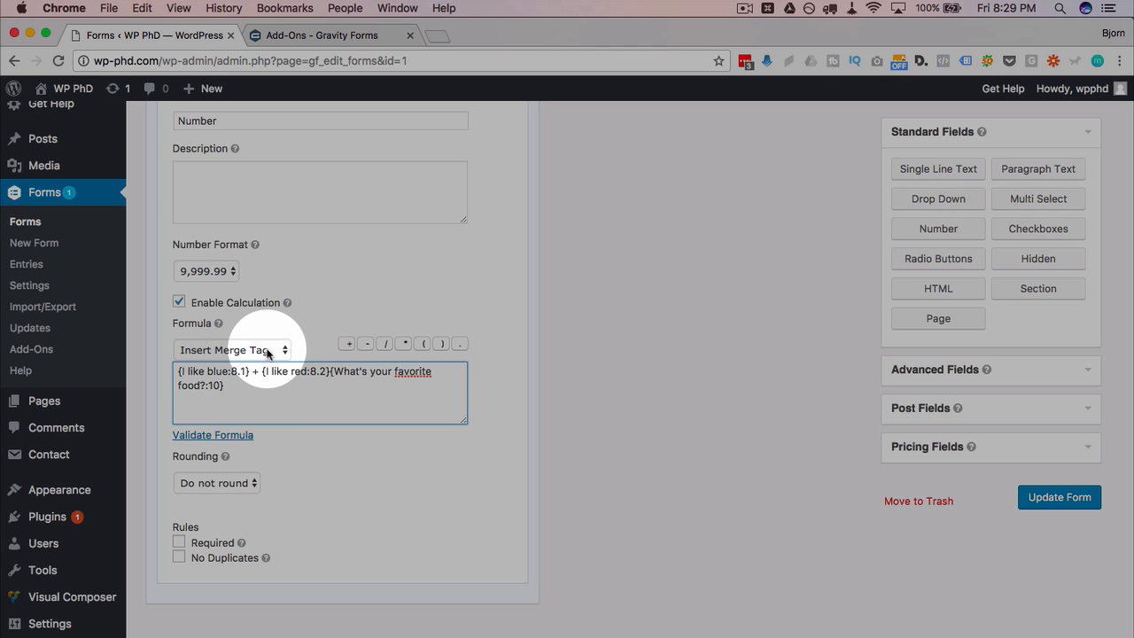
{"action": "left_click", "coordinate": [267, 352]}
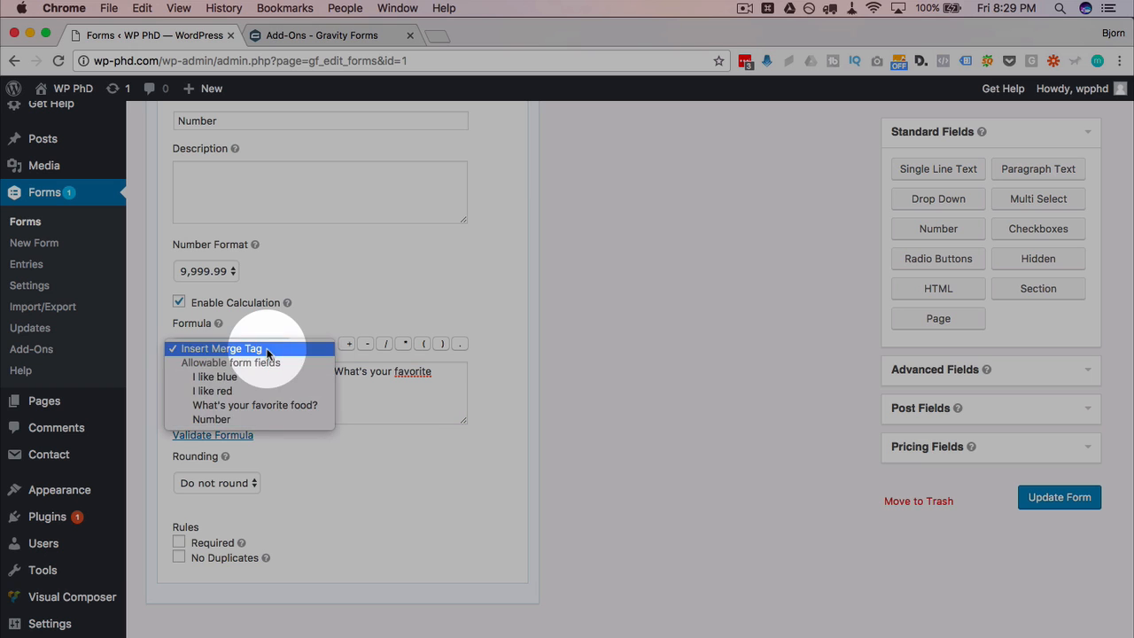
{"action": "left_click", "coordinate": [260, 391]}
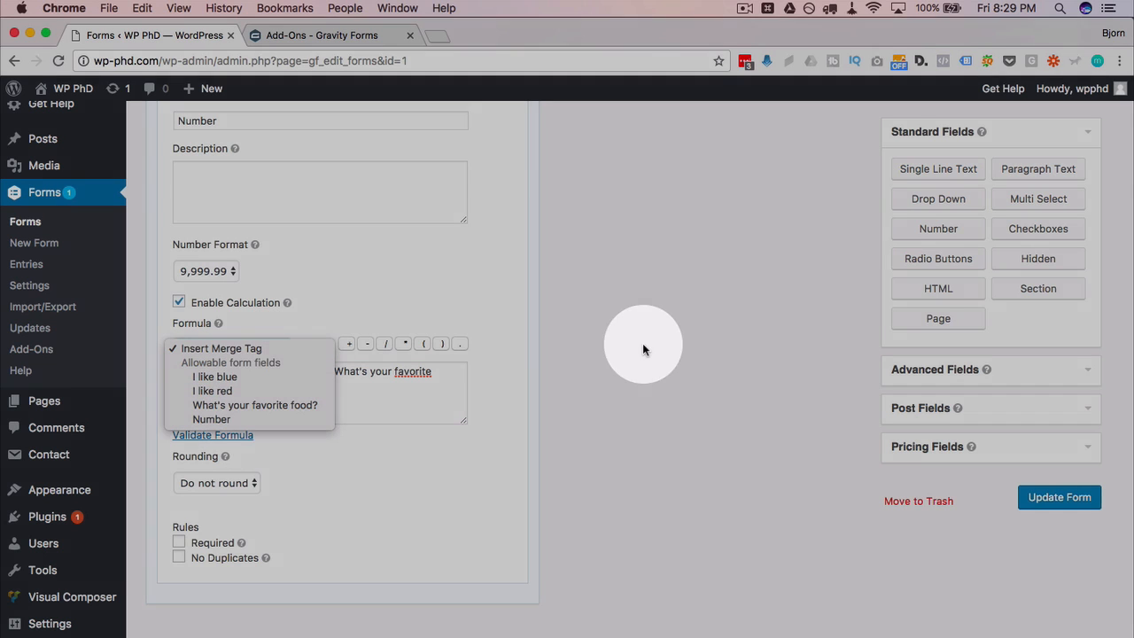
{"action": "scroll", "coordinate": [642, 349], "scroll_direction": "up", "scroll_amount": 10}
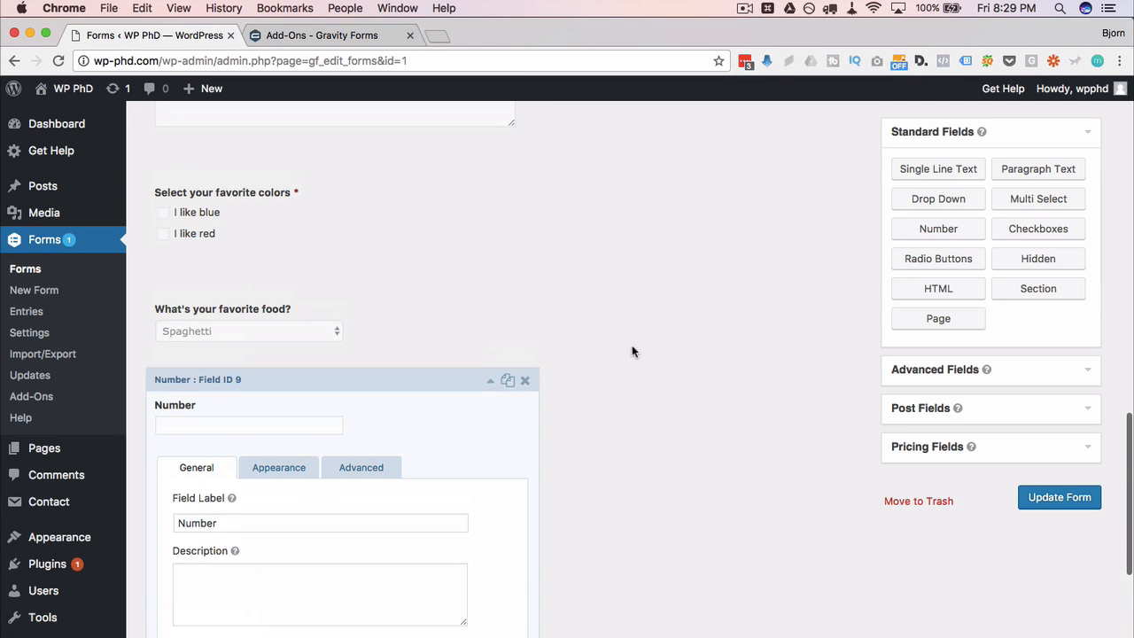
{"action": "scroll", "coordinate": [500, 296], "scroll_direction": "up", "scroll_amount": 1}
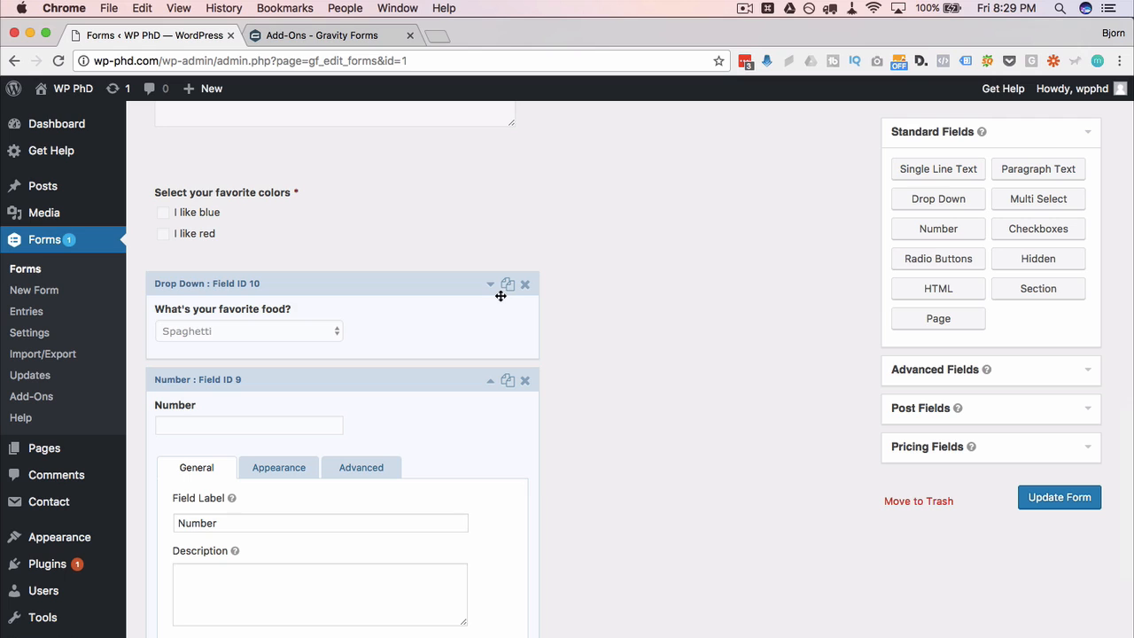
Step: Add a plus sign before the food tag so the formula reads {I like blue:8.1} + {I like red:8.2} + {What's your favorite food?:10}
{"action": "scroll", "coordinate": [599, 362], "scroll_direction": "down", "scroll_amount": 7}
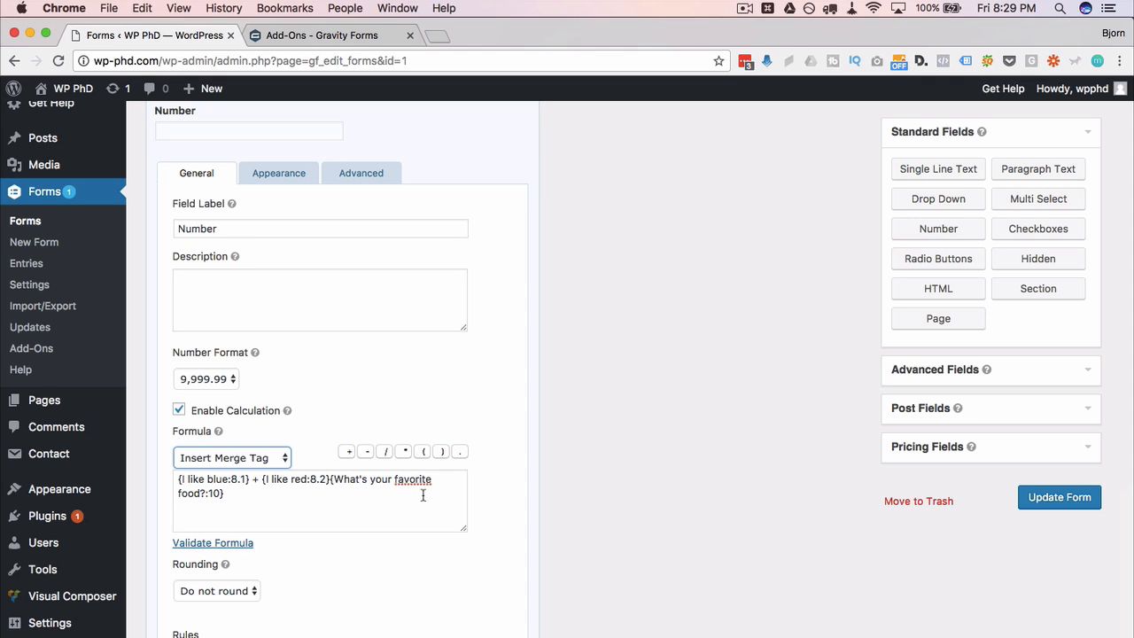
{"action": "scroll", "coordinate": [573, 465], "scroll_direction": "down", "scroll_amount": 2}
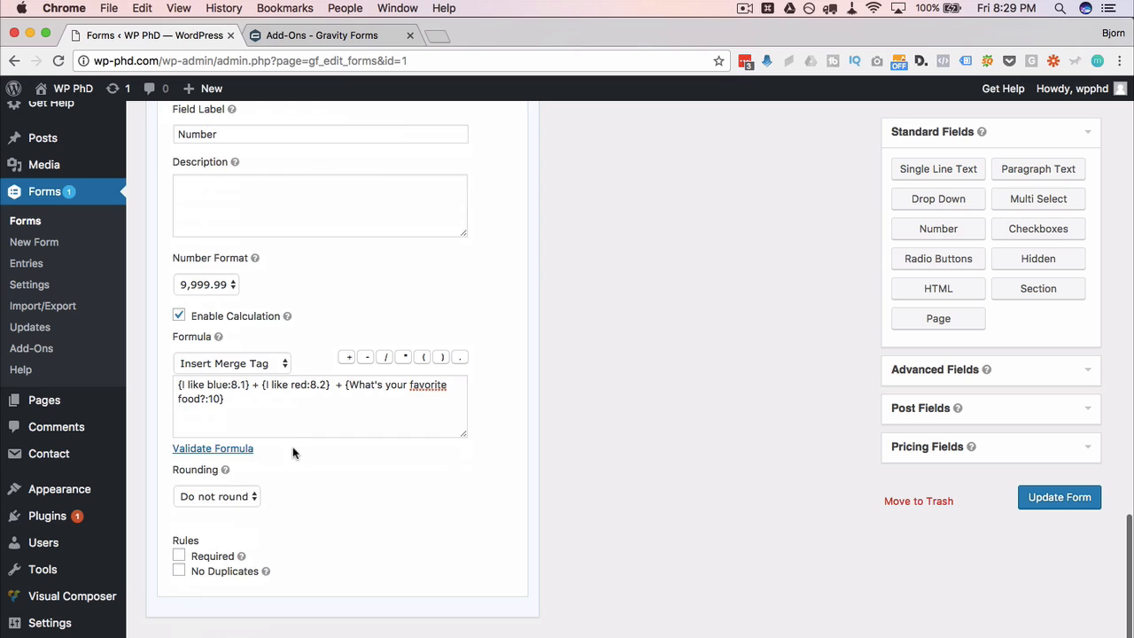
{"action": "scroll", "coordinate": [293, 453], "scroll_direction": "up", "scroll_amount": 1}
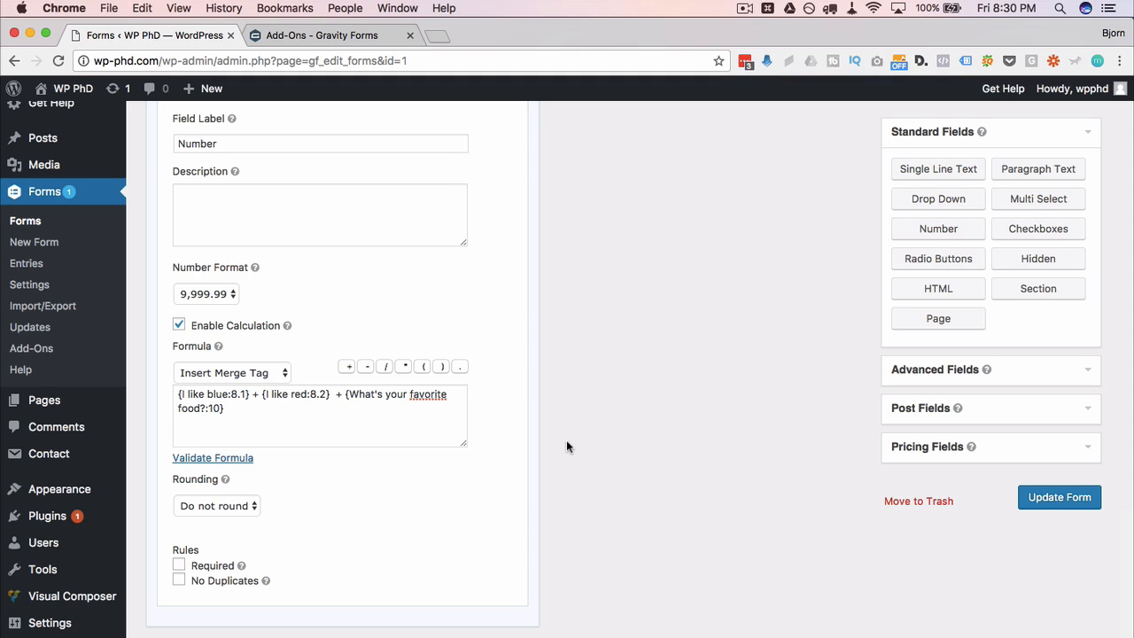
Step: Check the form's field layout and update the form to save the Number formula
{"action": "scroll", "coordinate": [566, 439], "scroll_direction": "up", "scroll_amount": 3}
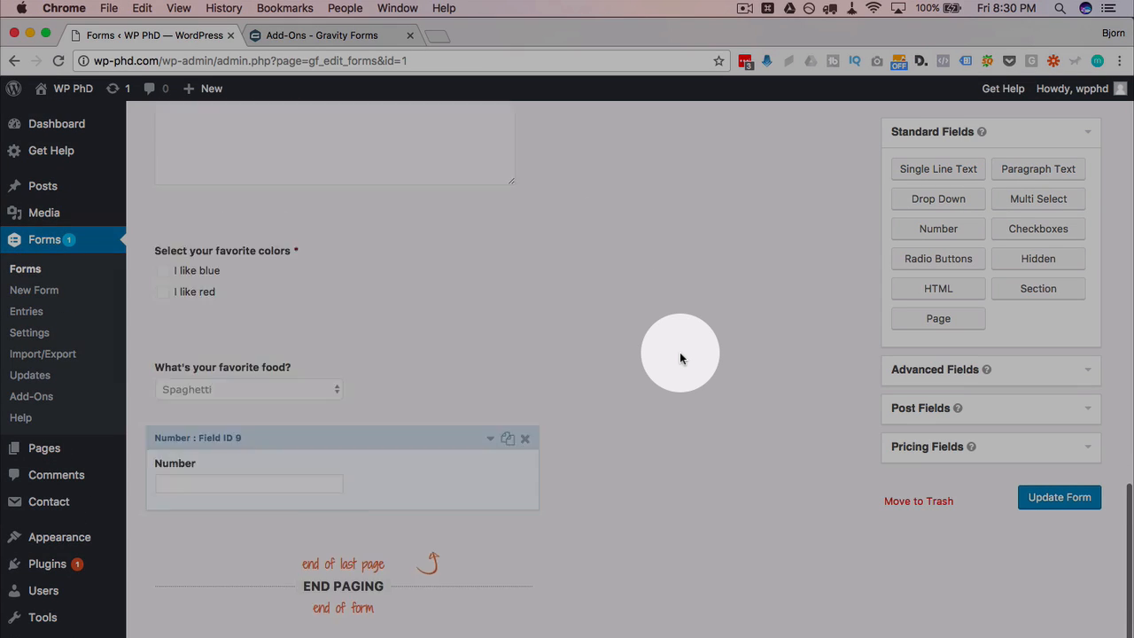
{"action": "scroll", "coordinate": [679, 351], "scroll_direction": "up", "scroll_amount": 5}
{"action": "scroll", "coordinate": [680, 352], "scroll_direction": "down", "scroll_amount": 5}
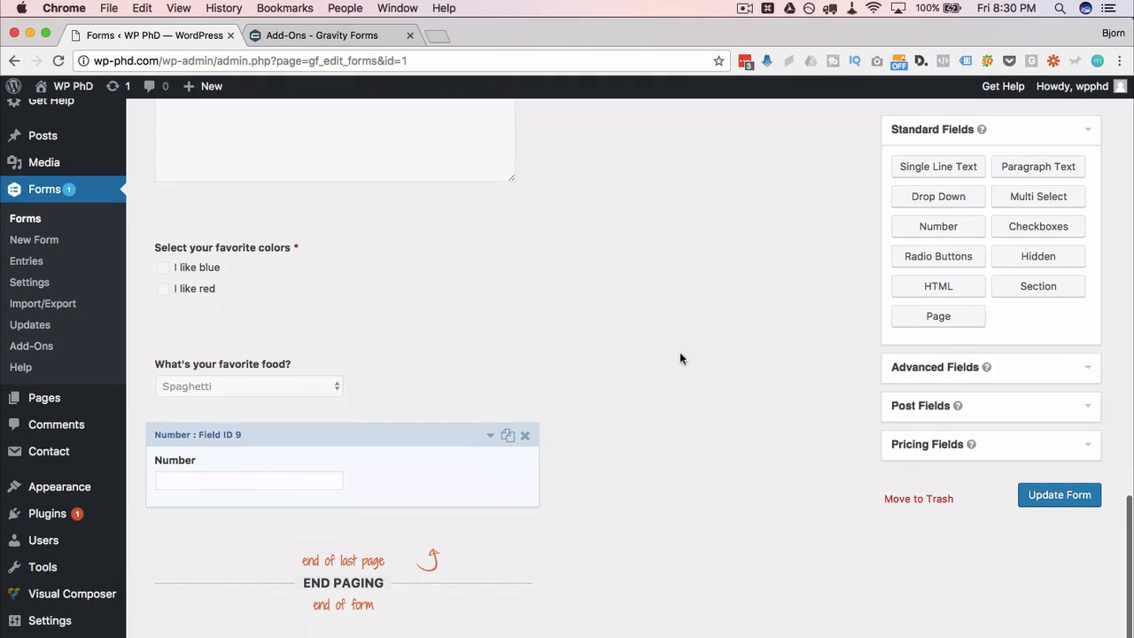
{"action": "left_click", "coordinate": [1075, 501]}
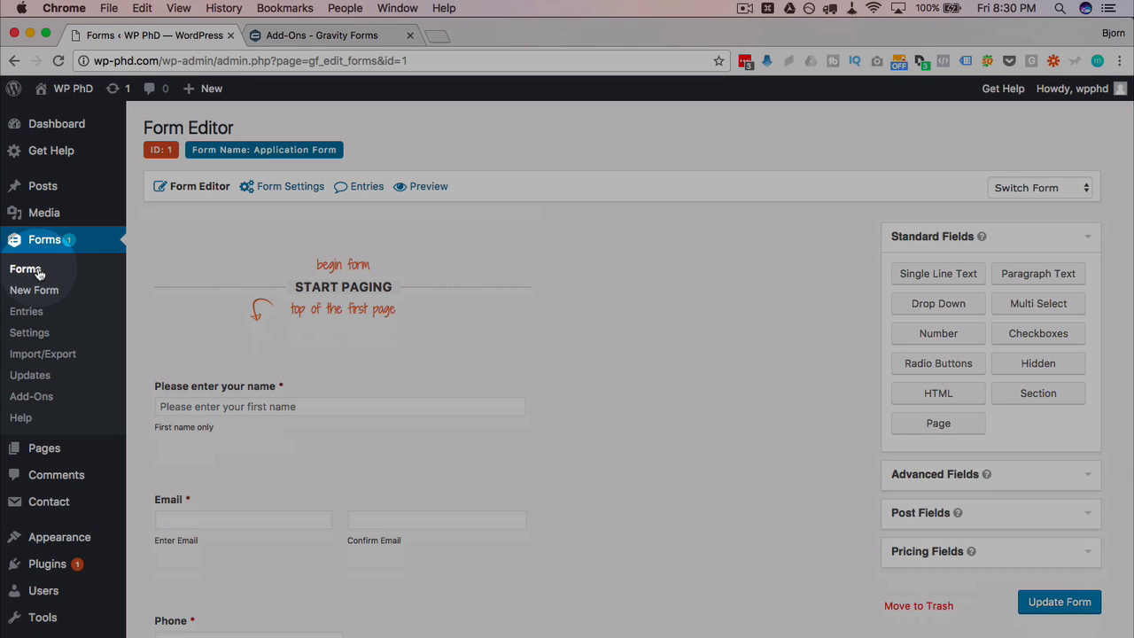
Step: Open the Application Form's settings and examine the Form Basics and the Form Layout options for label, description and sub-label placement
{"action": "mouse_move", "coordinate": [271, 186]}
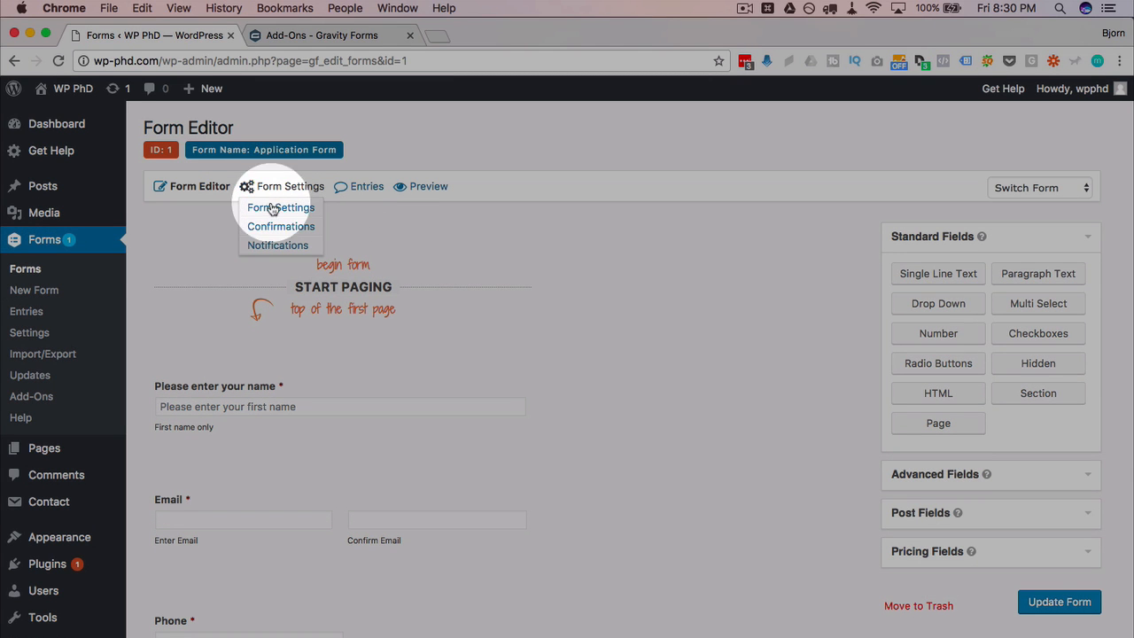
{"action": "left_click", "coordinate": [282, 209]}
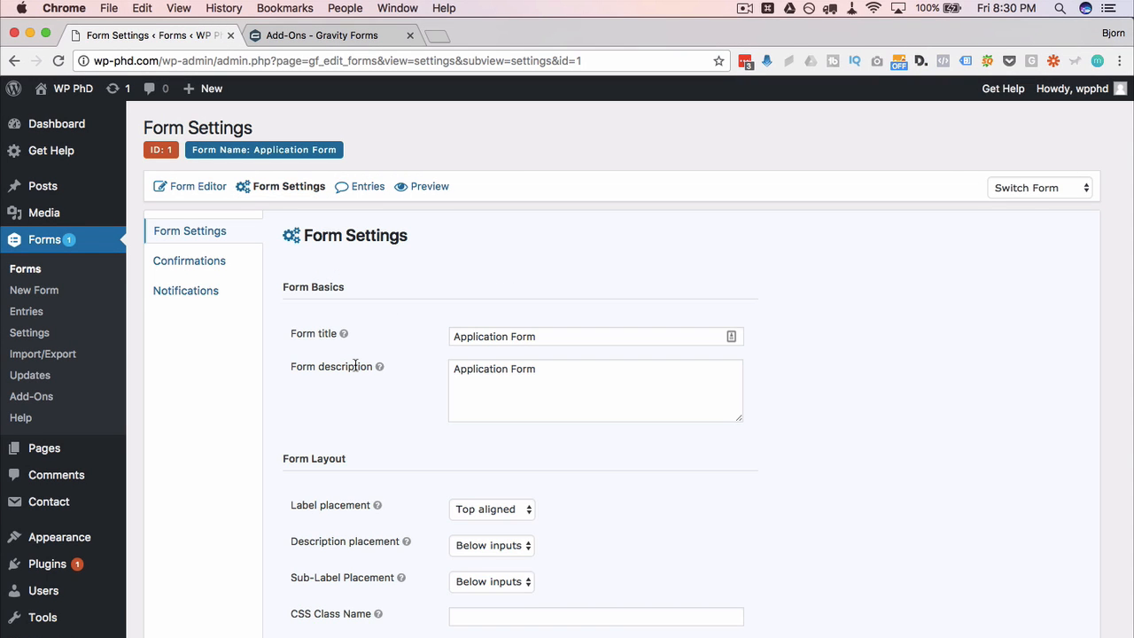
{"action": "scroll", "coordinate": [355, 365], "scroll_direction": "down", "scroll_amount": 3}
{"action": "scroll", "coordinate": [355, 365], "scroll_direction": "down", "scroll_amount": 1}
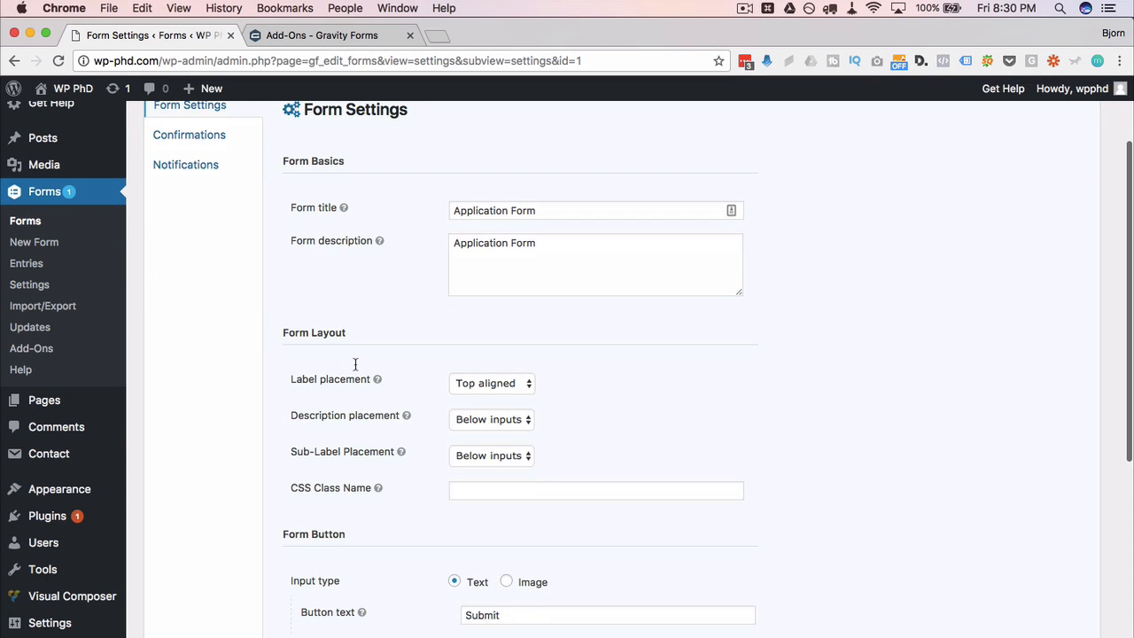
{"action": "left_click_drag", "start_coordinate": [278, 160], "coordinate": [379, 157]}
{"action": "scroll", "coordinate": [372, 258], "scroll_direction": "down", "scroll_amount": 3}
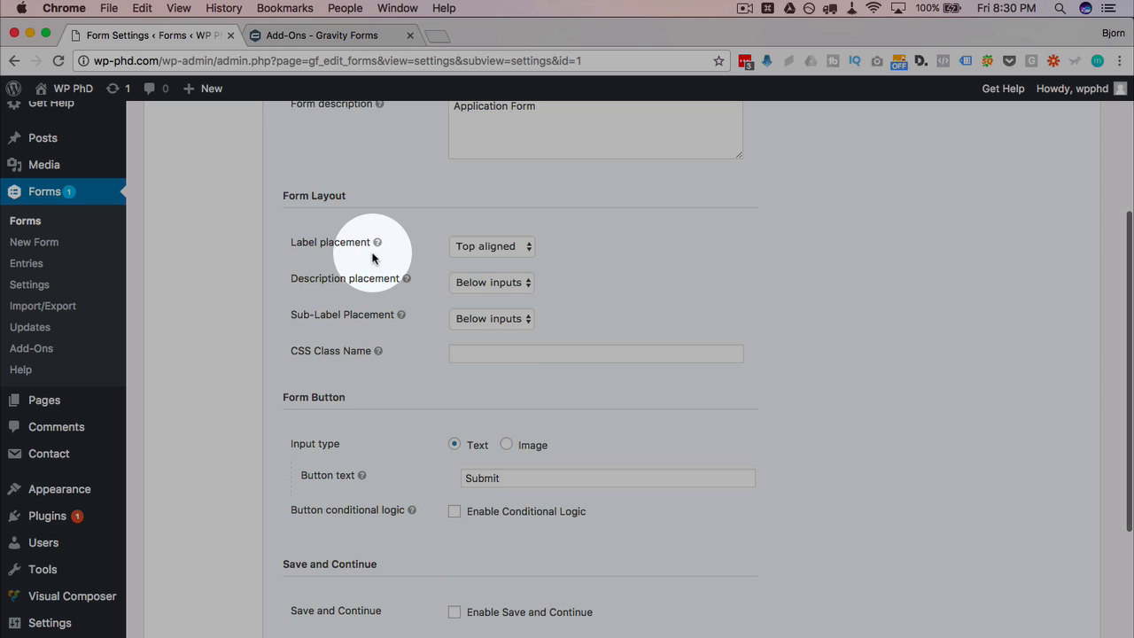
{"action": "left_click_drag", "start_coordinate": [375, 199], "coordinate": [281, 196]}
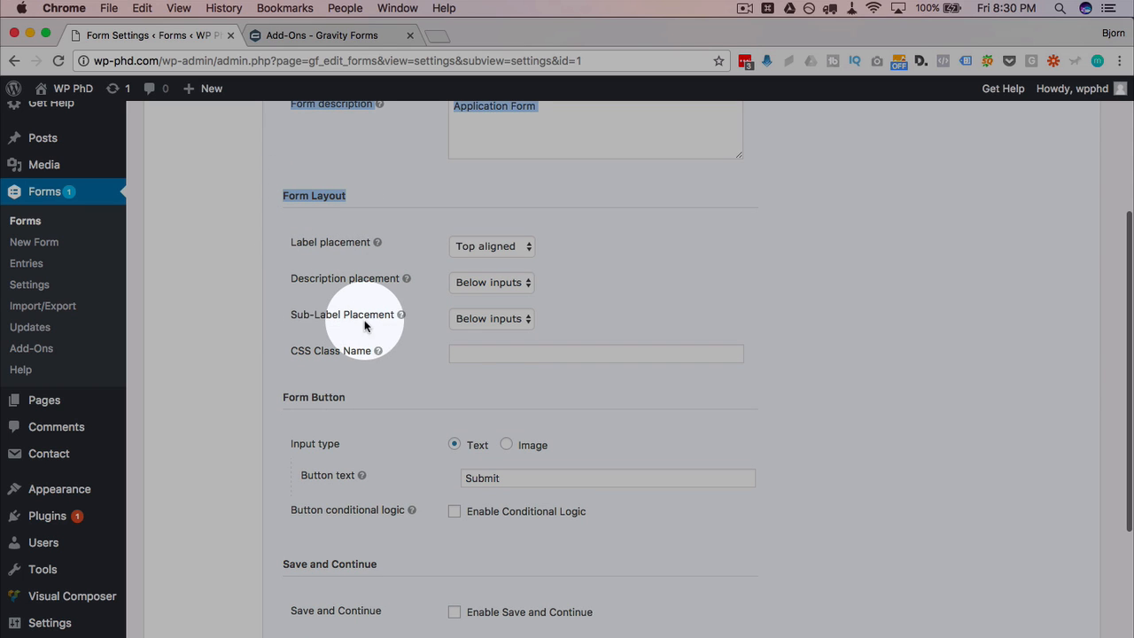
{"action": "mouse_move", "coordinate": [379, 242]}
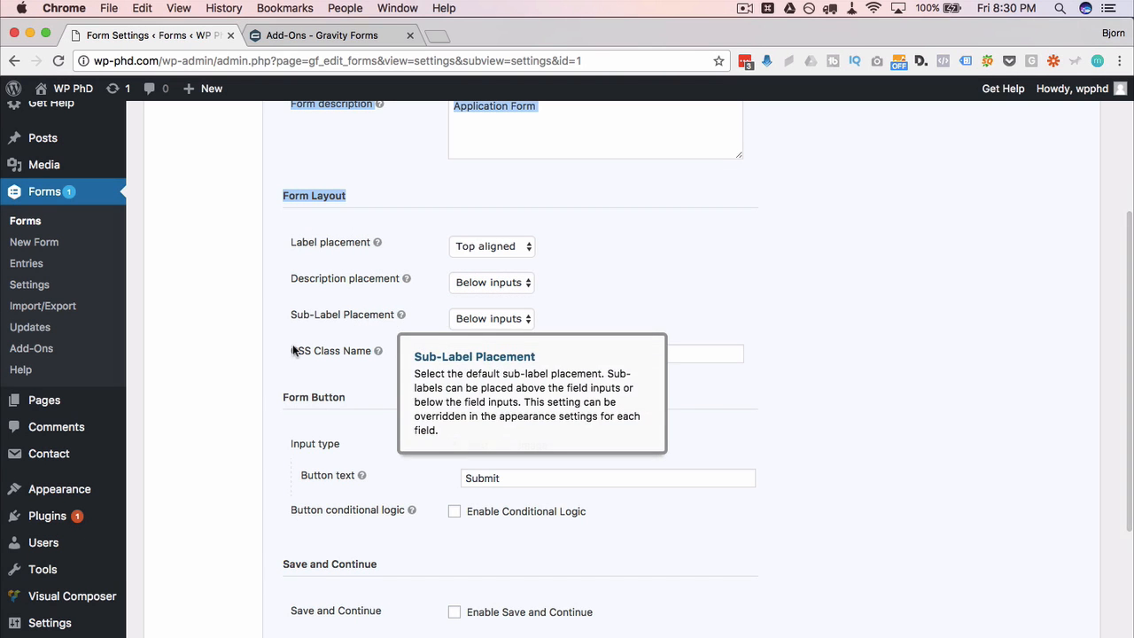
{"action": "left_click", "coordinate": [291, 352]}
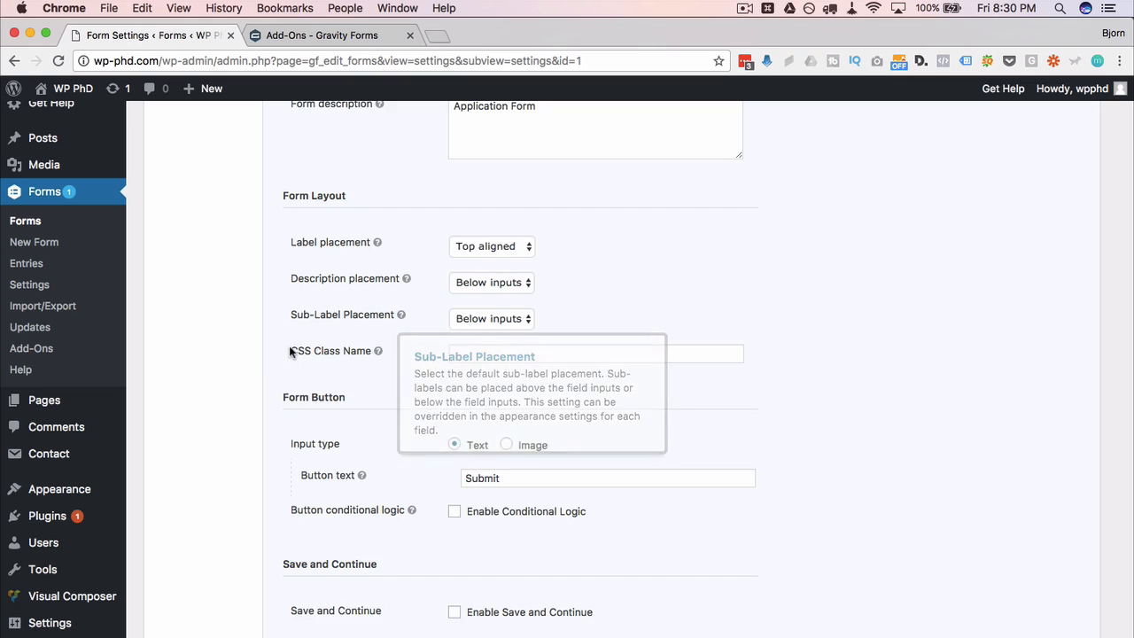
Step: Examine the Form Button settings: input type, button text and button conditional logic
{"action": "scroll", "coordinate": [289, 348], "scroll_direction": "down", "scroll_amount": 5}
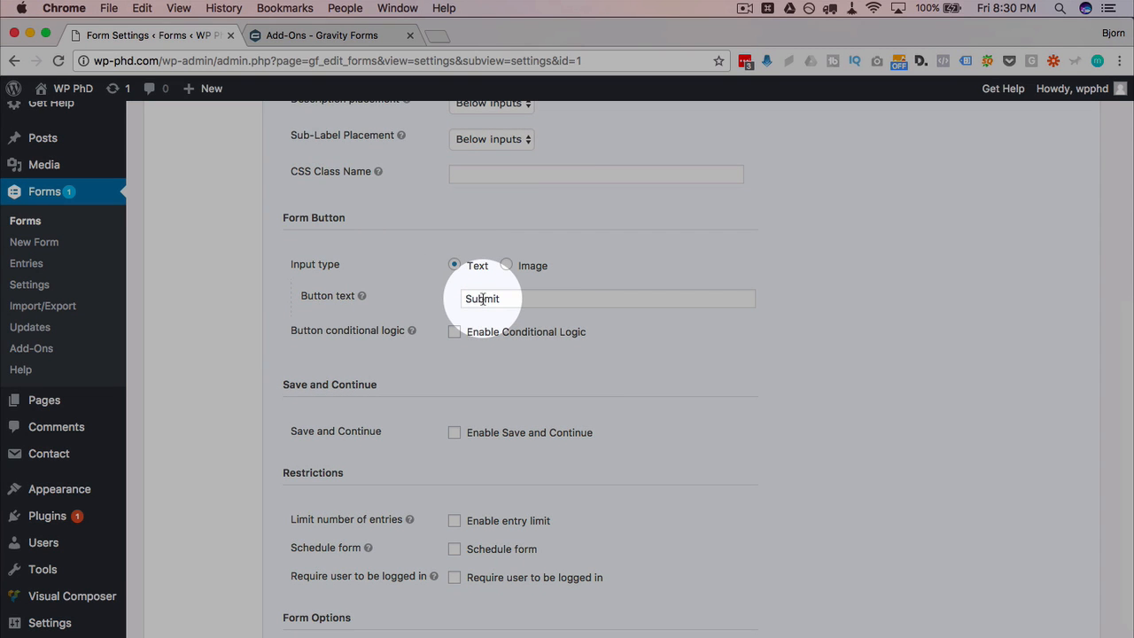
{"action": "left_click", "coordinate": [482, 298]}
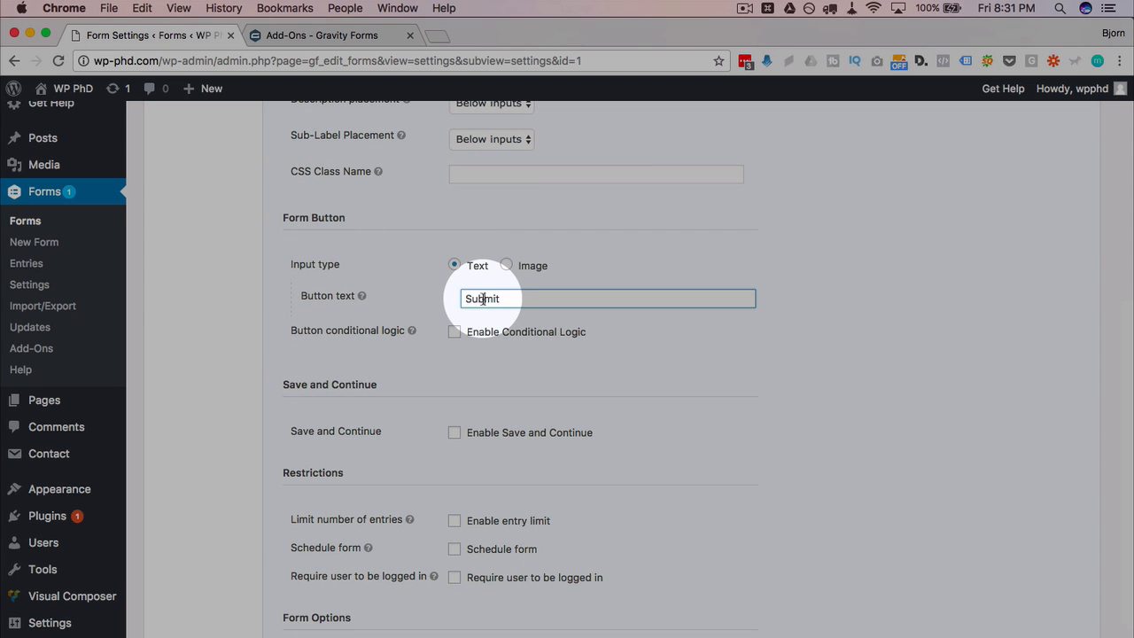
{"action": "double_click", "coordinate": [482, 299]}
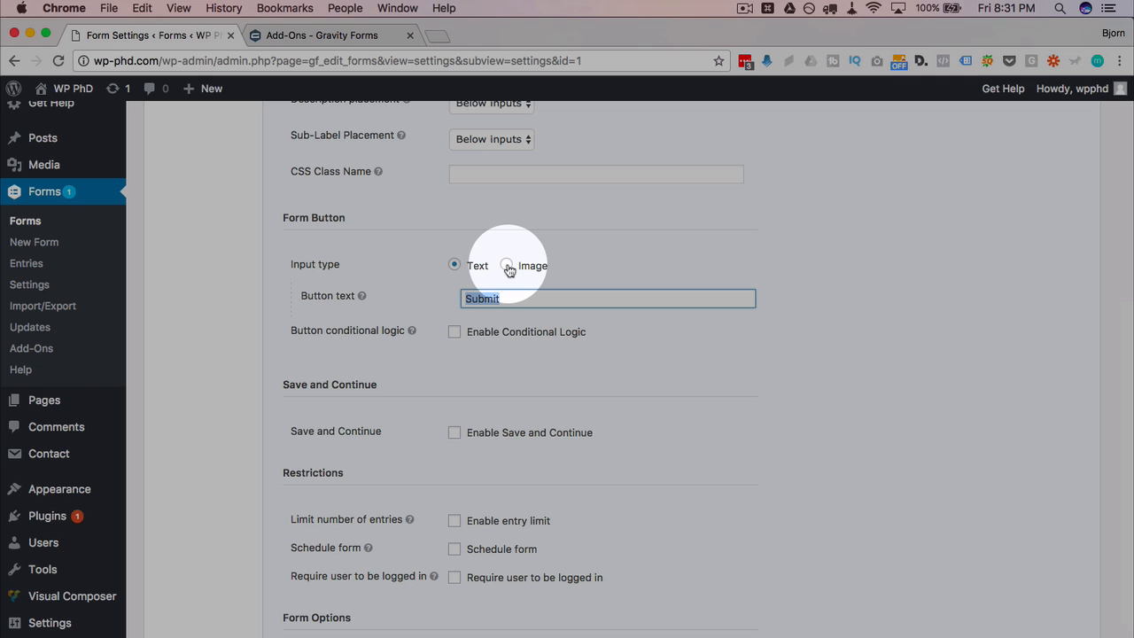
{"action": "scroll", "coordinate": [417, 317], "scroll_direction": "down", "scroll_amount": 3}
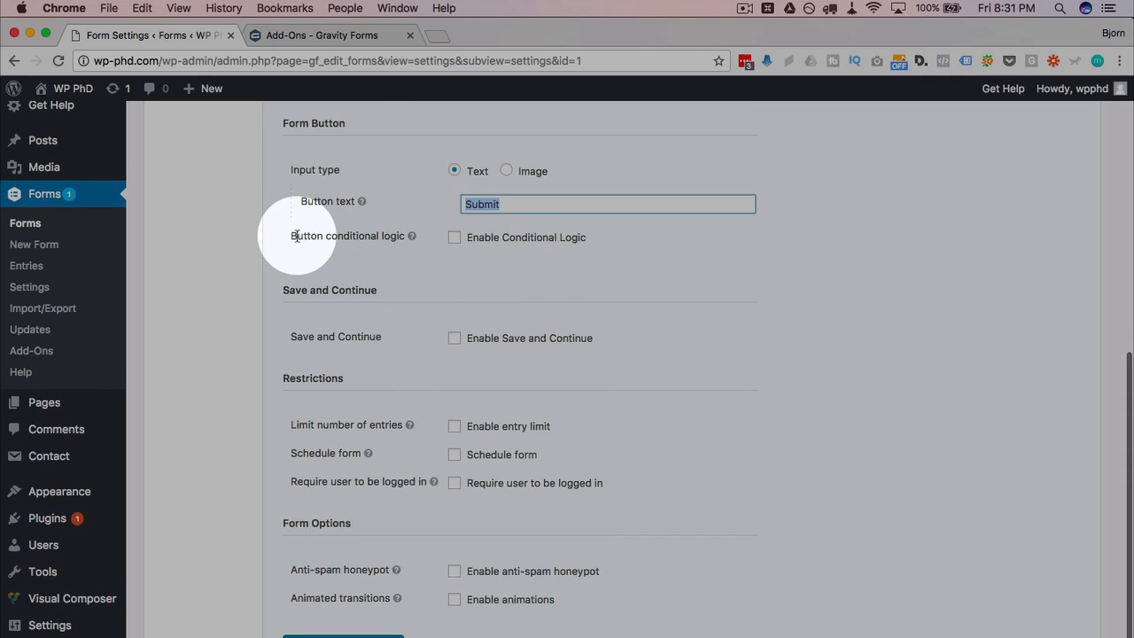
{"action": "left_click_drag", "start_coordinate": [296, 235], "coordinate": [399, 237]}
{"action": "left_click", "coordinate": [369, 262]}
Step: Examine the Restrictions settings for limiting entries, scheduling the form and requiring users to be logged in
{"action": "scroll", "coordinate": [368, 261], "scroll_direction": "down", "scroll_amount": 2}
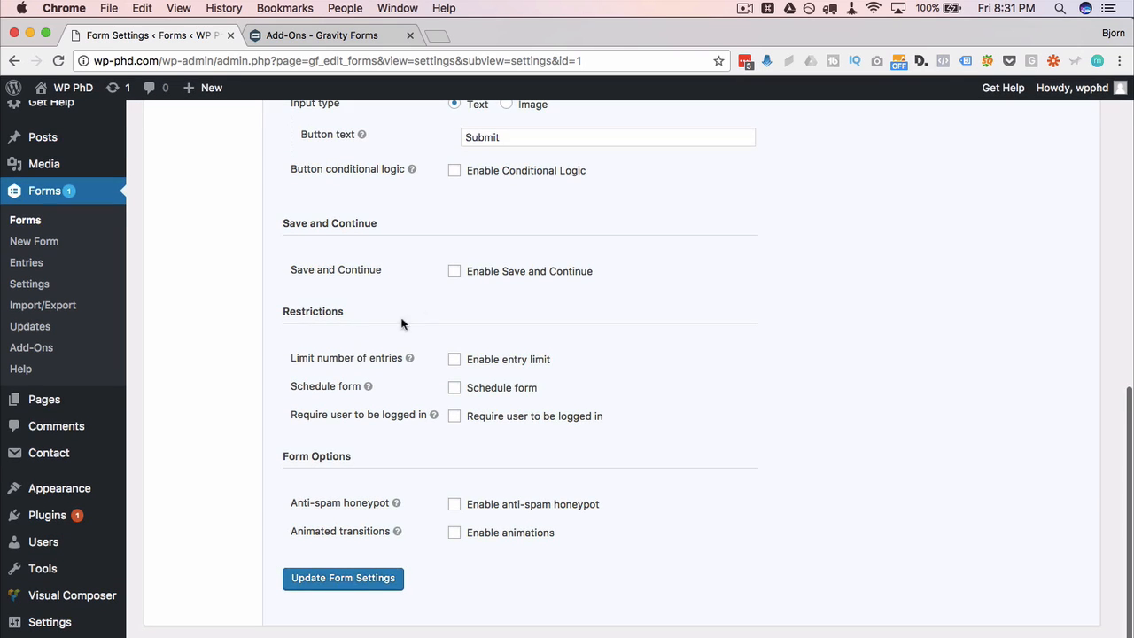
{"action": "left_click_drag", "start_coordinate": [282, 312], "coordinate": [357, 310]}
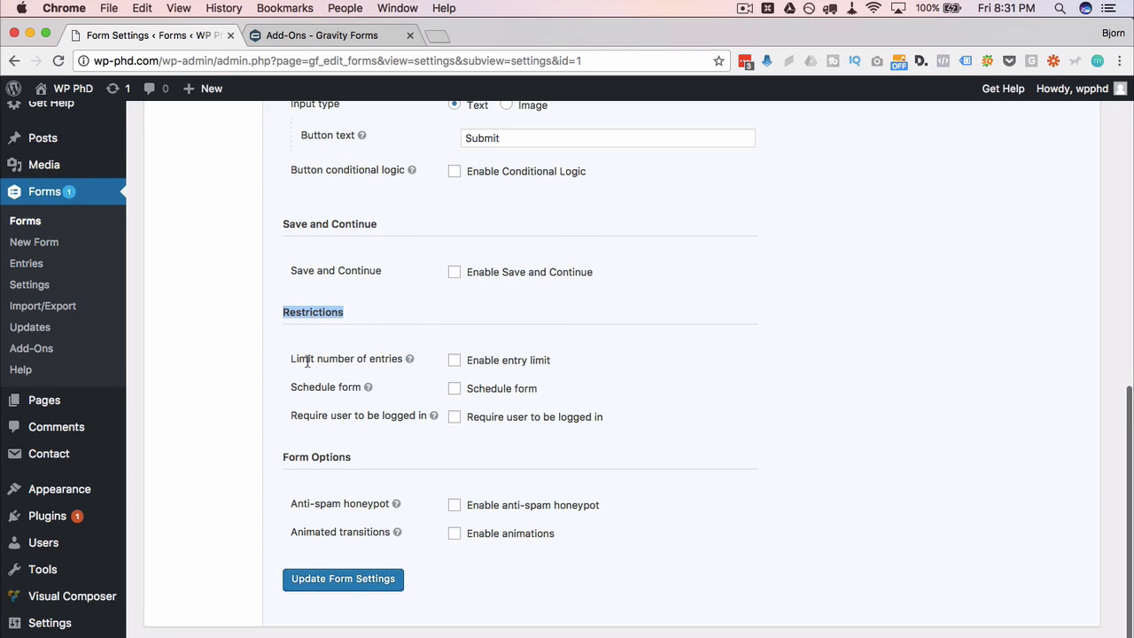
{"action": "left_click_drag", "start_coordinate": [291, 362], "coordinate": [404, 361]}
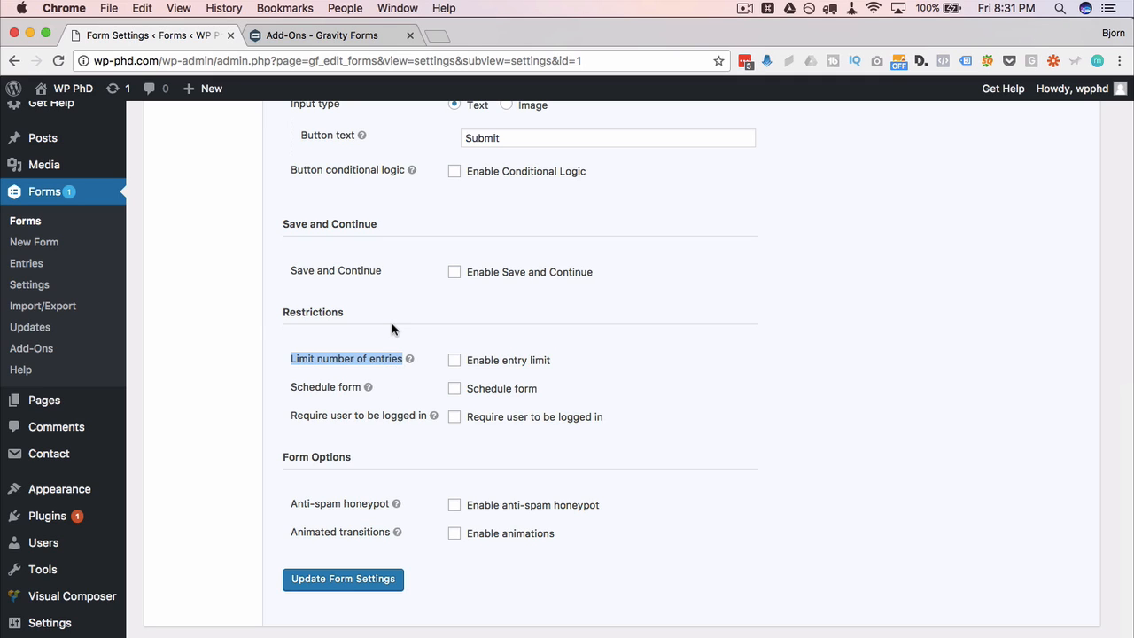
{"action": "left_click", "coordinate": [392, 323]}
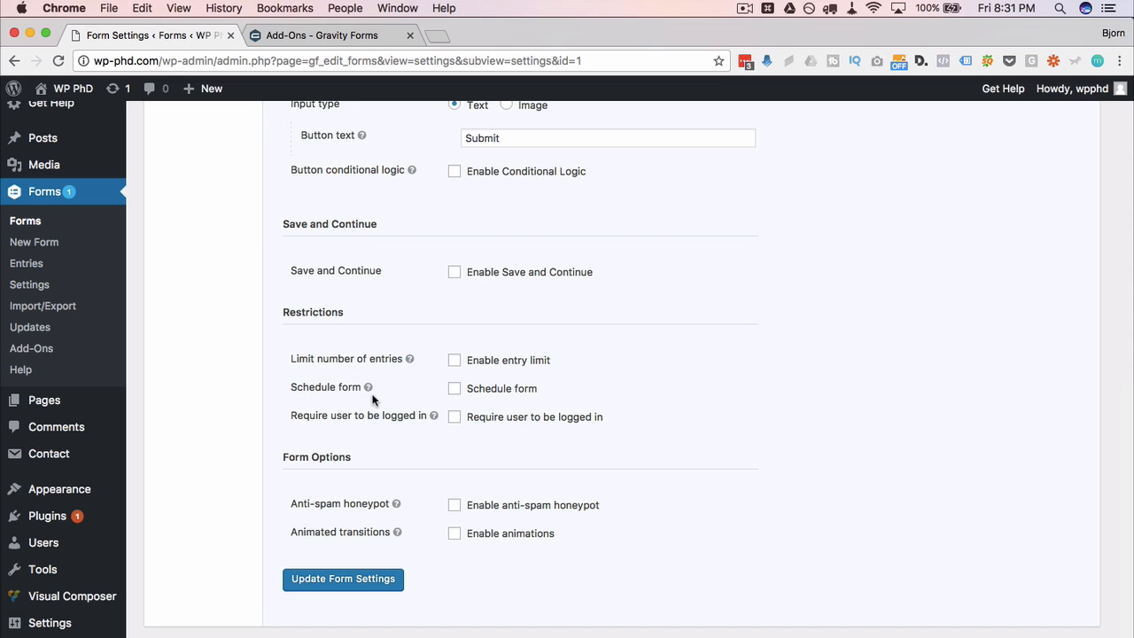
{"action": "scroll", "coordinate": [374, 393], "scroll_direction": "down", "scroll_amount": 1}
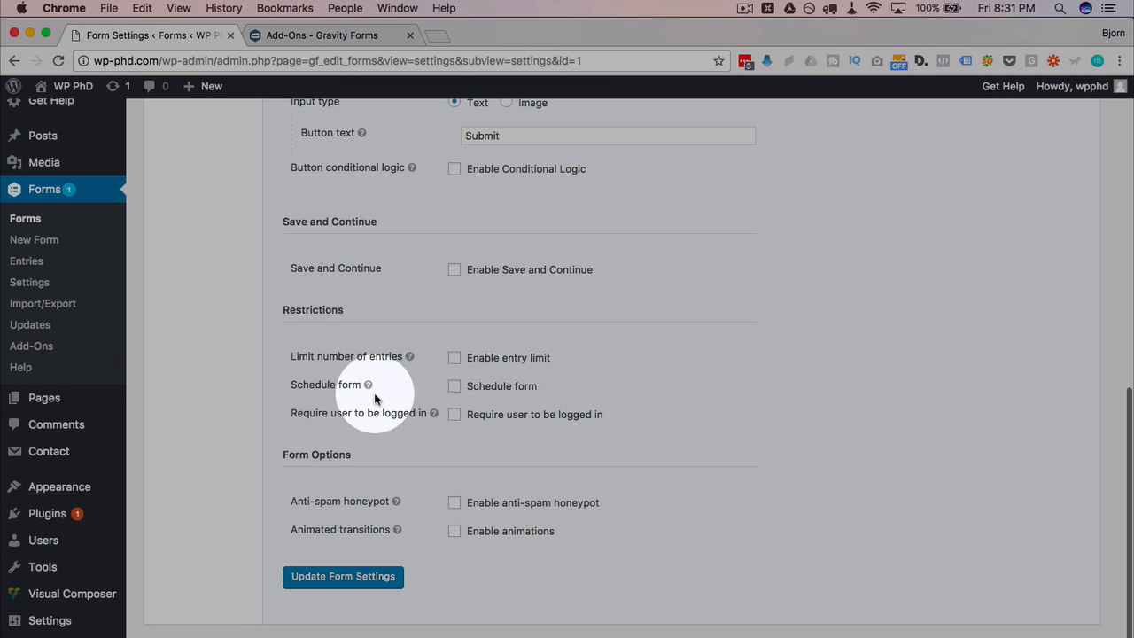
{"action": "left_click_drag", "start_coordinate": [291, 417], "coordinate": [427, 415]}
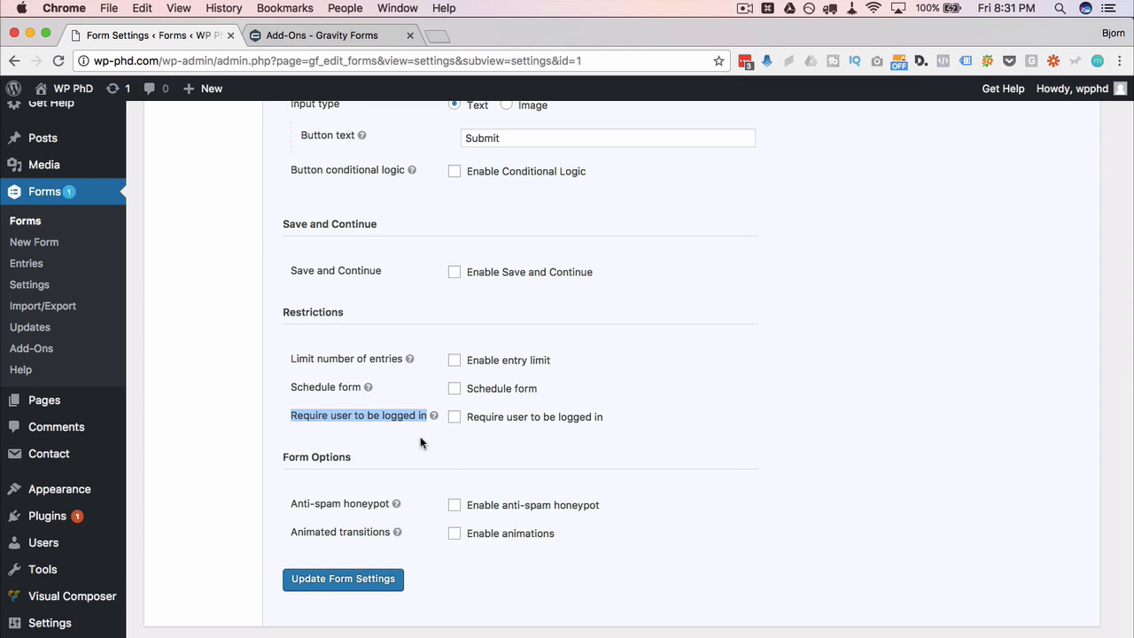
Step: Examine the anti-spam honeypot setting under Form Options
{"action": "left_click", "coordinate": [291, 507]}
{"action": "double_click", "coordinate": [369, 505]}
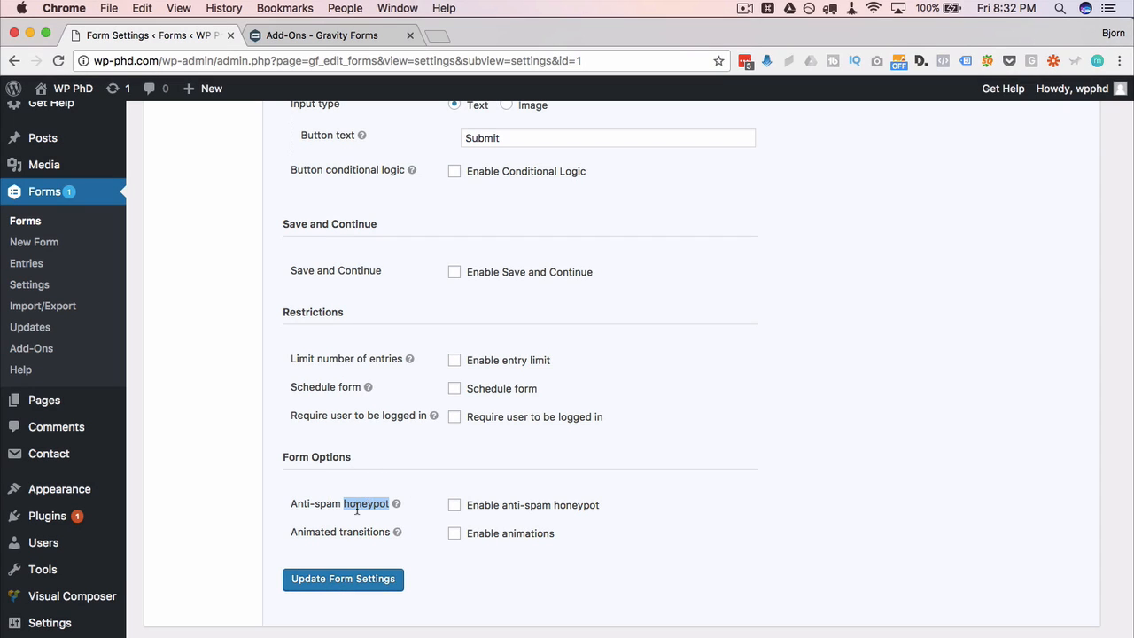
{"action": "left_click", "coordinate": [357, 507]}
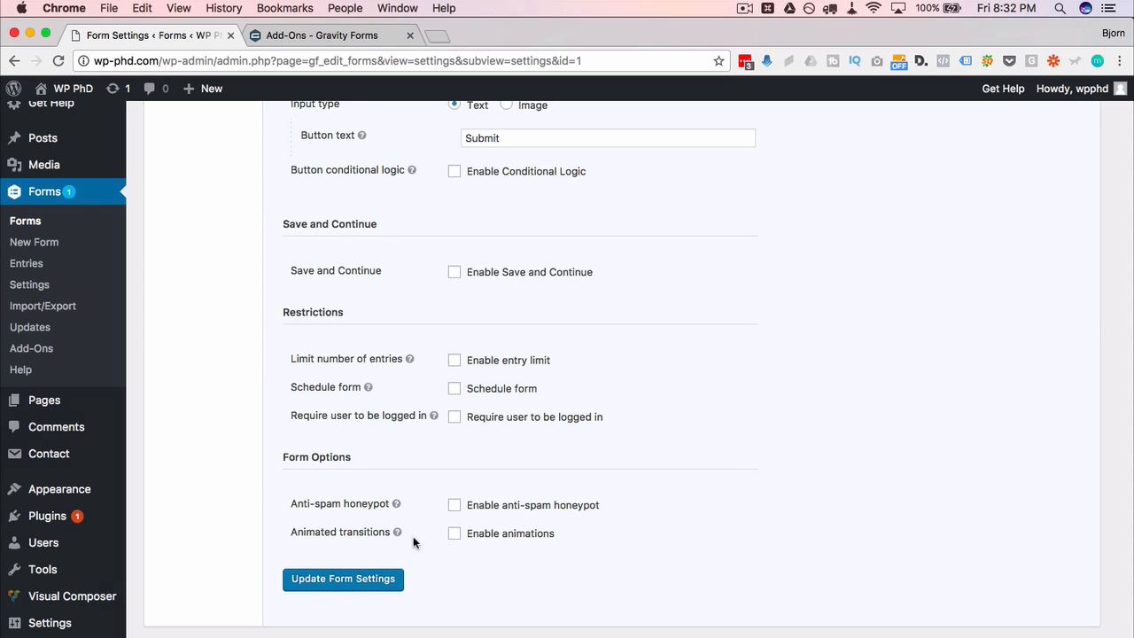
Step: Open the form's Default Confirmation for editing and read through its text message
{"action": "scroll", "coordinate": [289, 535], "scroll_direction": "up", "scroll_amount": 2}
{"action": "scroll", "coordinate": [289, 536], "scroll_direction": "up", "scroll_amount": 10}
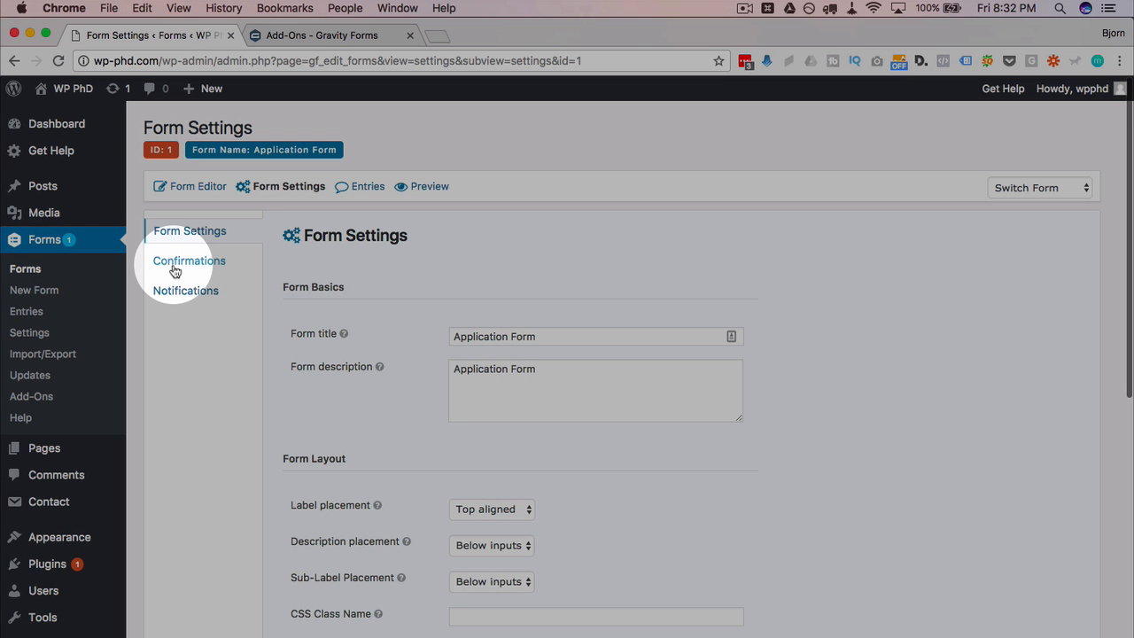
{"action": "left_click", "coordinate": [174, 266]}
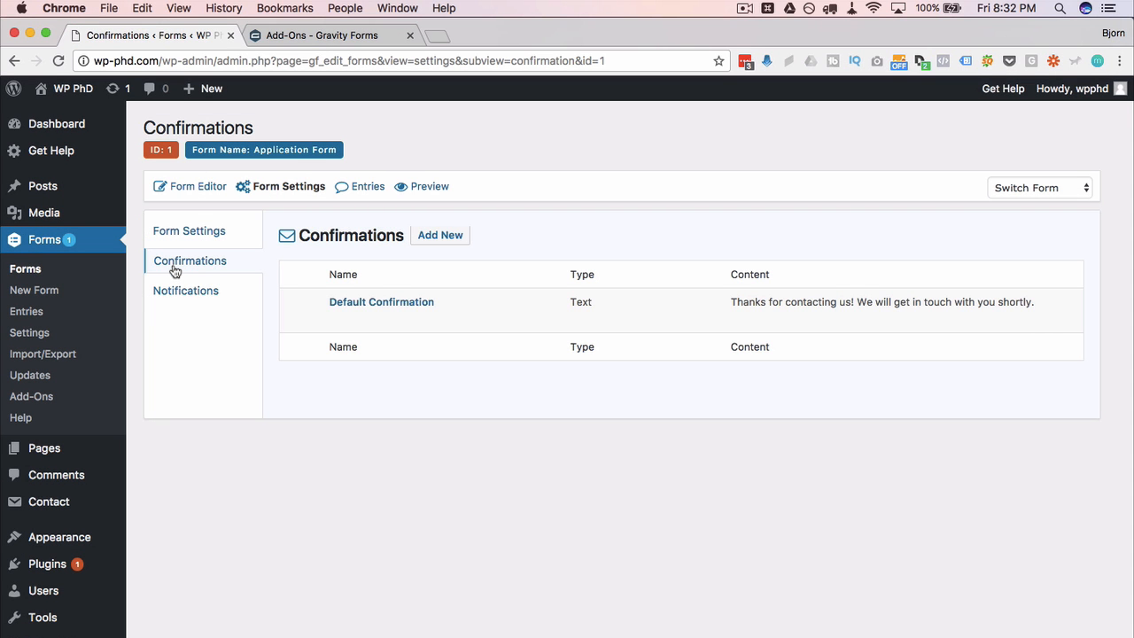
{"action": "mouse_move", "coordinate": [338, 321]}
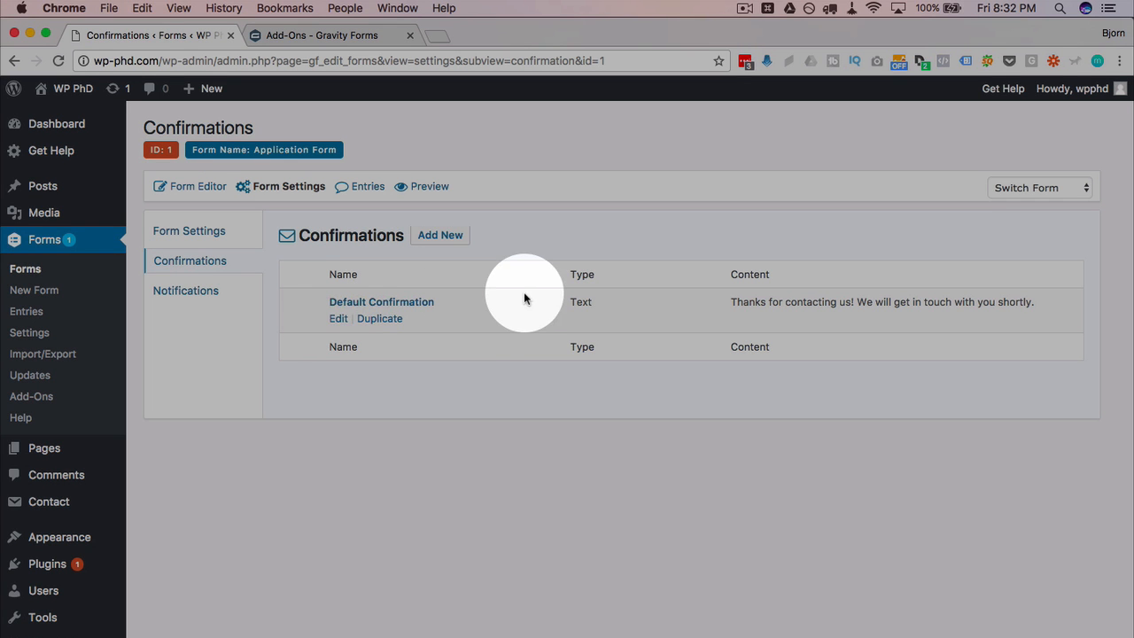
{"action": "left_click", "coordinate": [339, 319]}
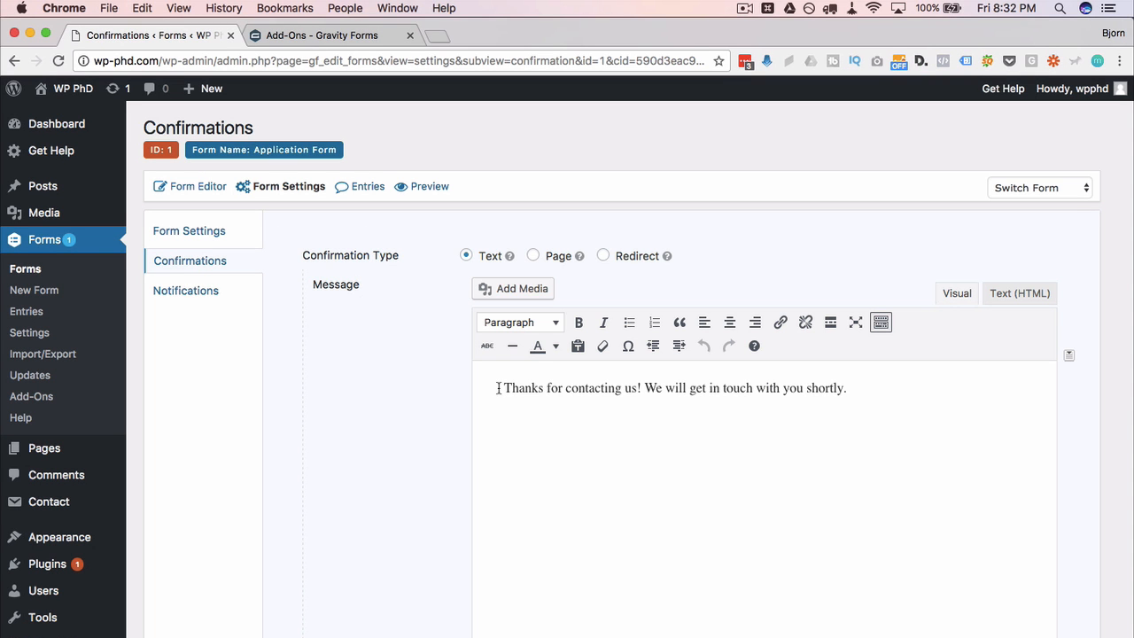
{"action": "mouse_move", "coordinate": [498, 387]}
{"action": "left_mouse_down"}
{"action": "mouse_move", "coordinate": [855, 390]}
{"action": "mouse_move", "coordinate": [502, 383]}
{"action": "left_mouse_up"}
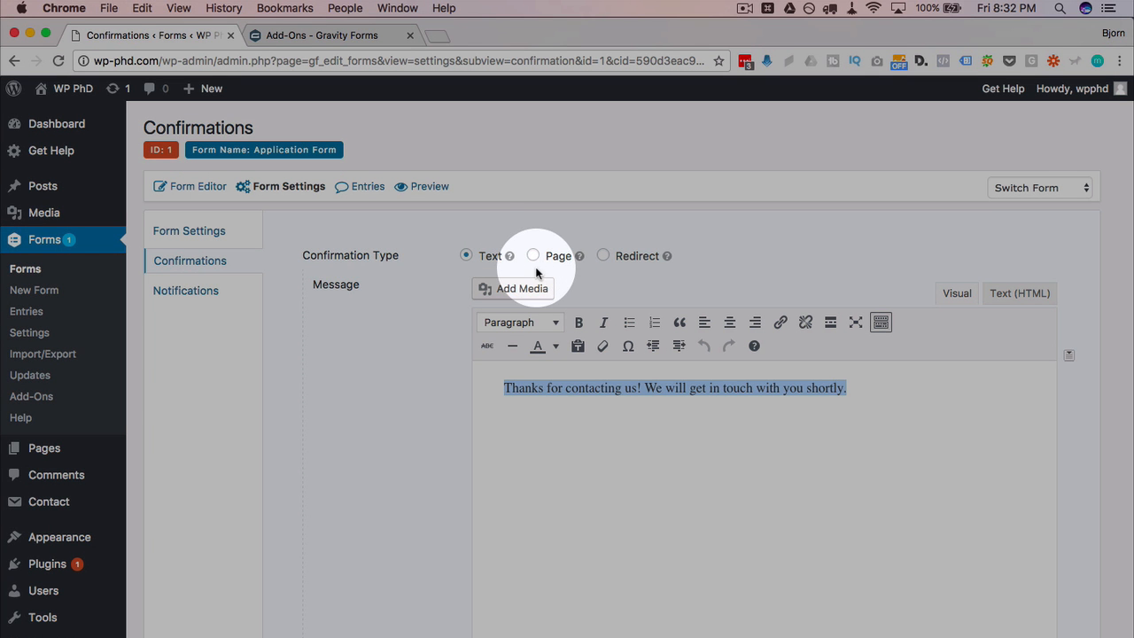
Step: Try the Page confirmation type and examine its page selection and Redirect Query String options
{"action": "left_click", "coordinate": [534, 256]}
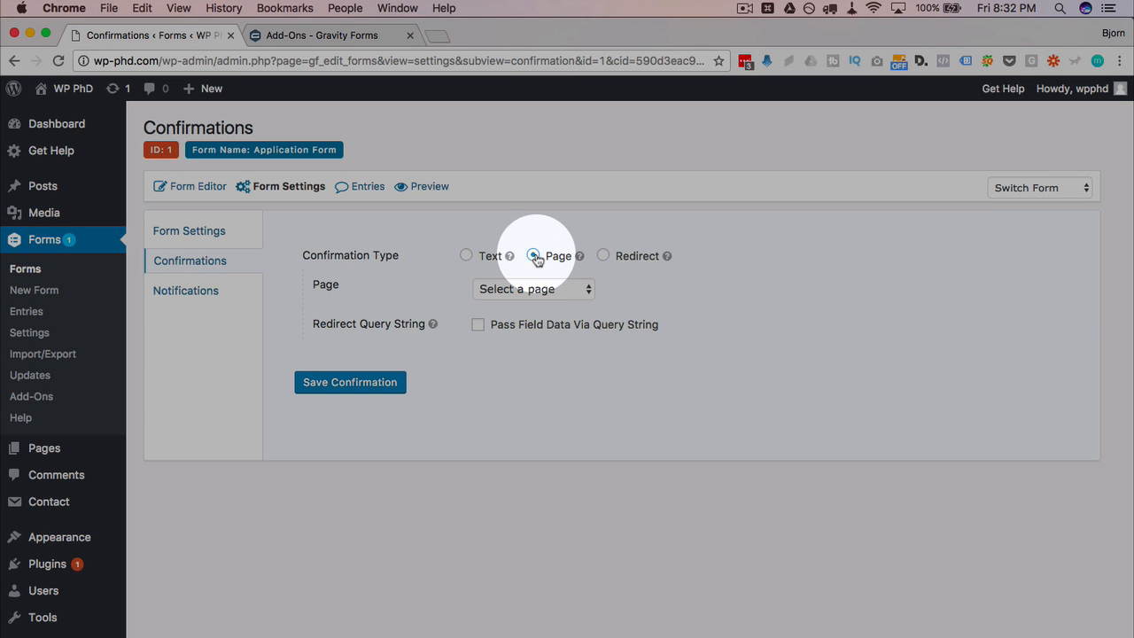
{"action": "left_click", "coordinate": [542, 293]}
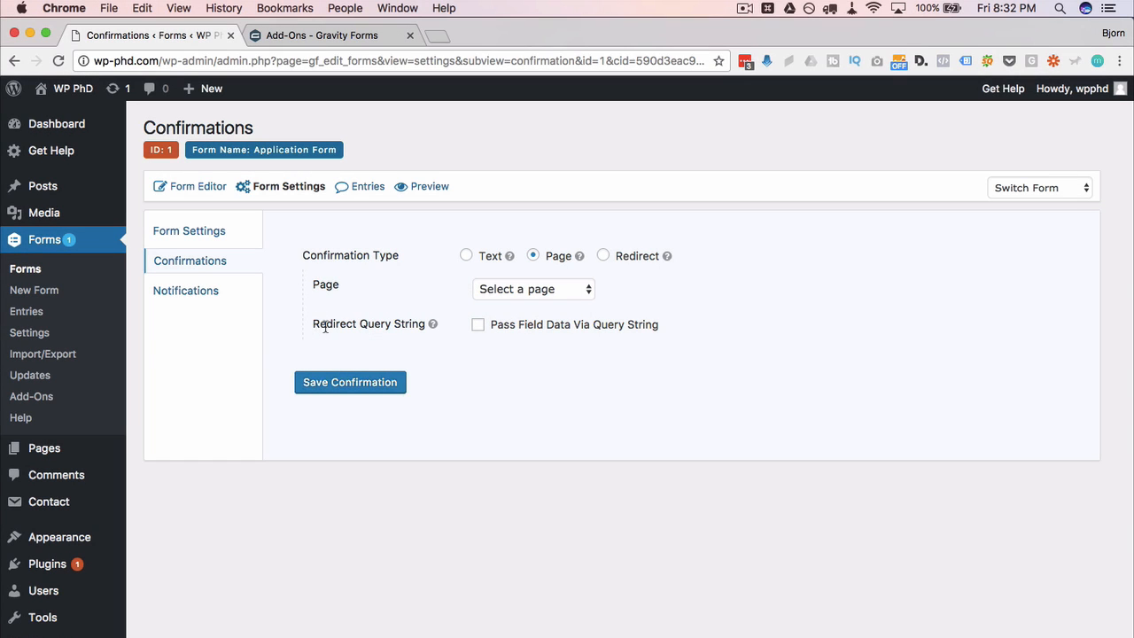
{"action": "left_click_drag", "start_coordinate": [314, 323], "coordinate": [424, 326]}
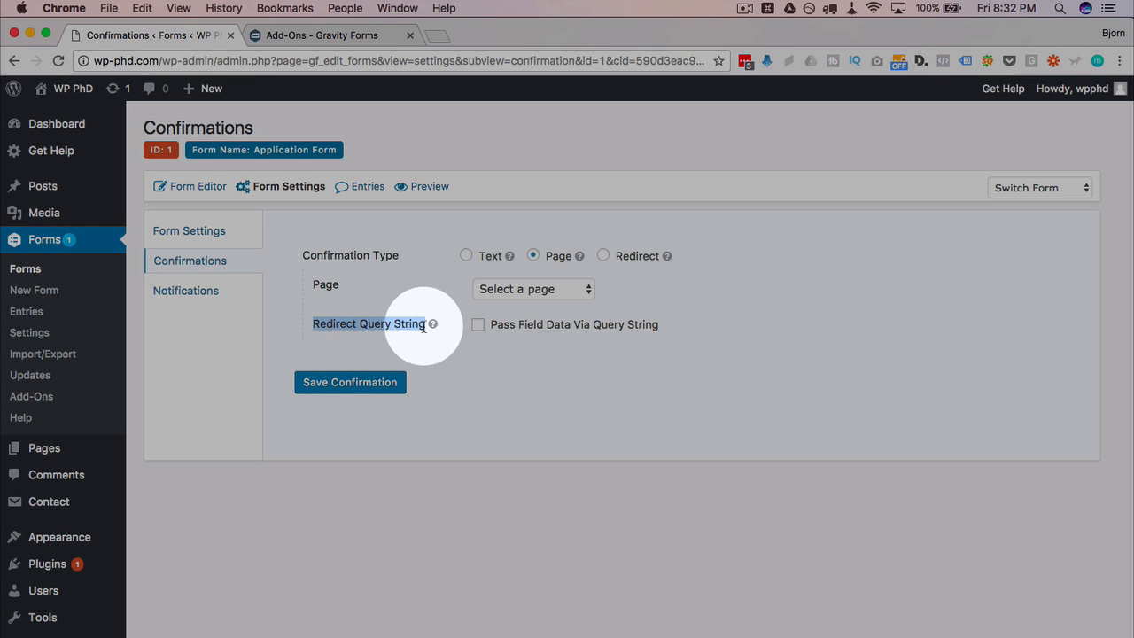
{"action": "left_click", "coordinate": [479, 363]}
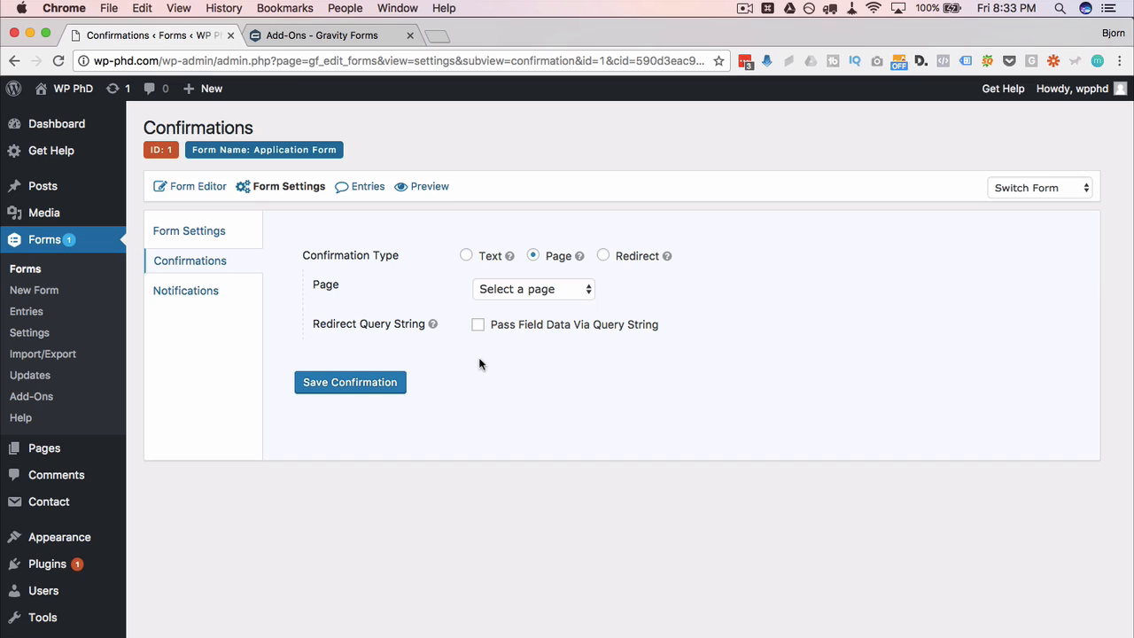
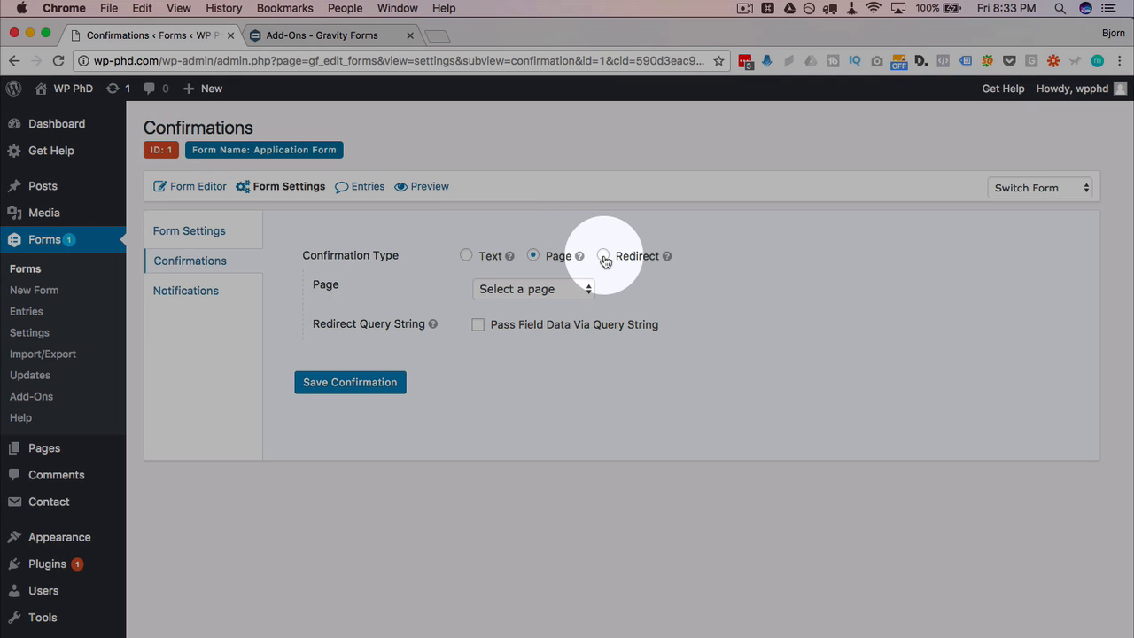
Step: Try the Redirect confirmation type, turning Pass Field Data Via Query String on and off again
{"action": "left_click", "coordinate": [602, 256]}
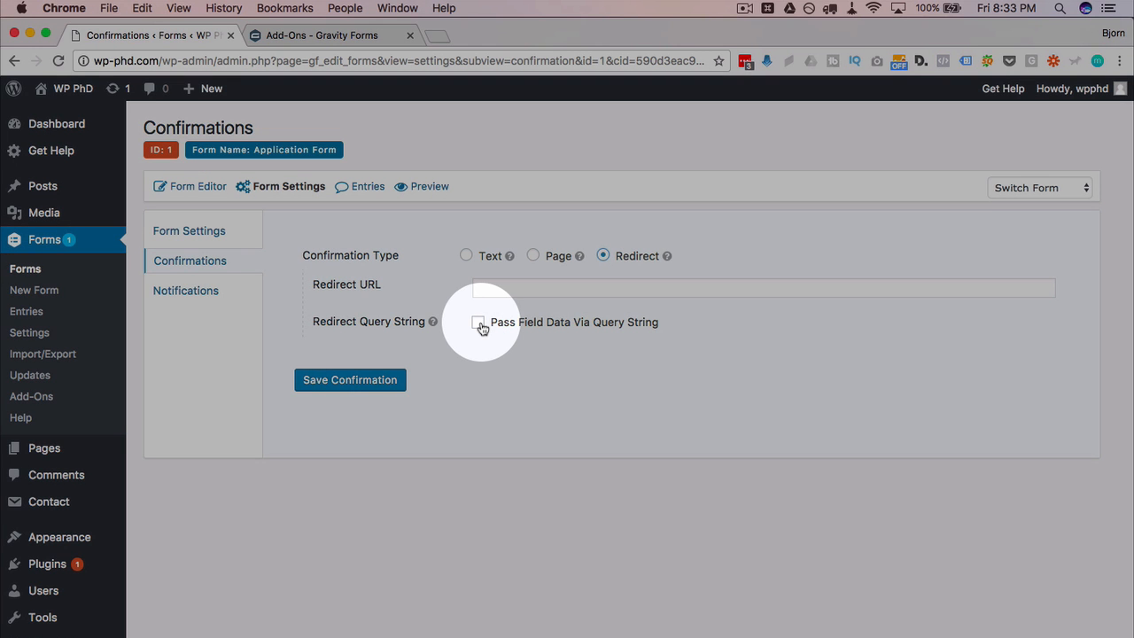
{"action": "left_click", "coordinate": [478, 323]}
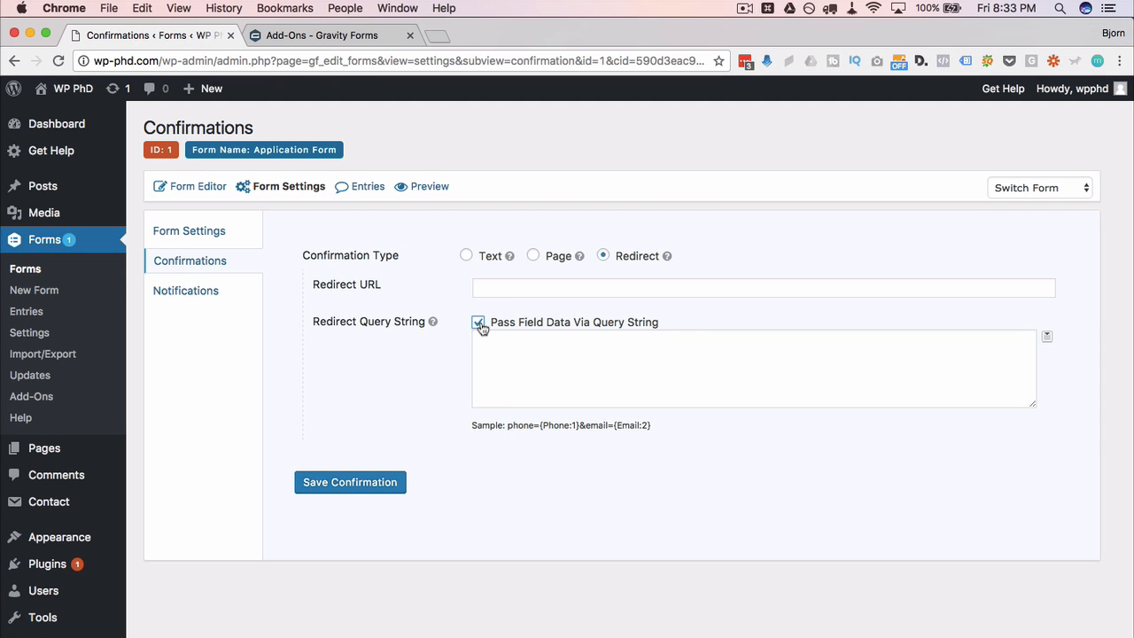
{"action": "left_click", "coordinate": [479, 323]}
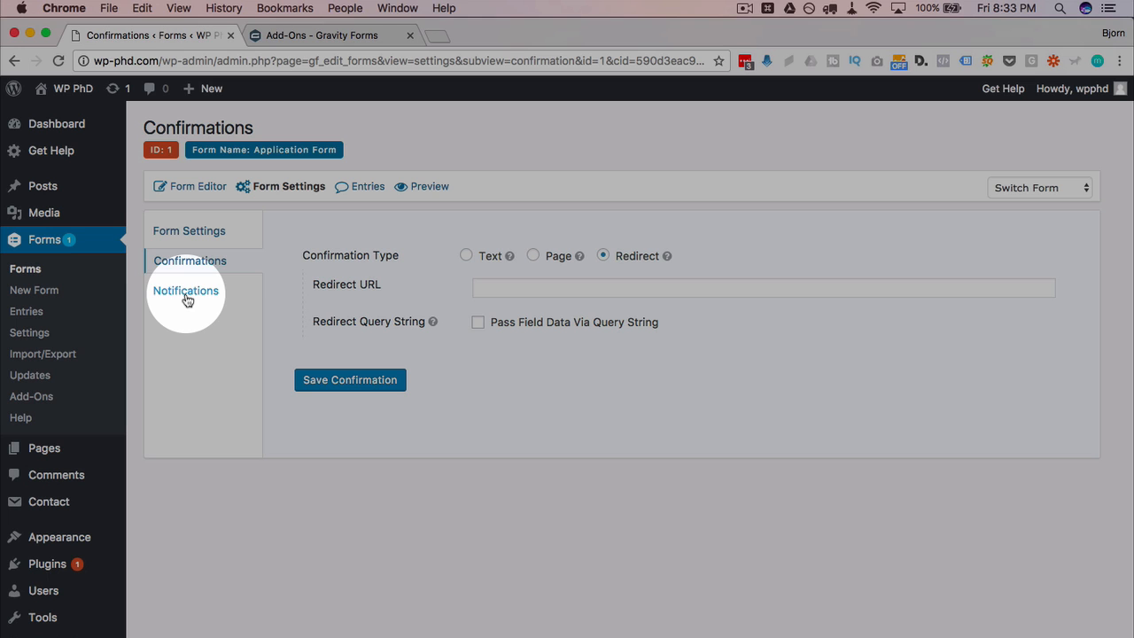
Step: Go to the form's notifications and open the Admin Notification for editing
{"action": "left_click", "coordinate": [187, 301]}
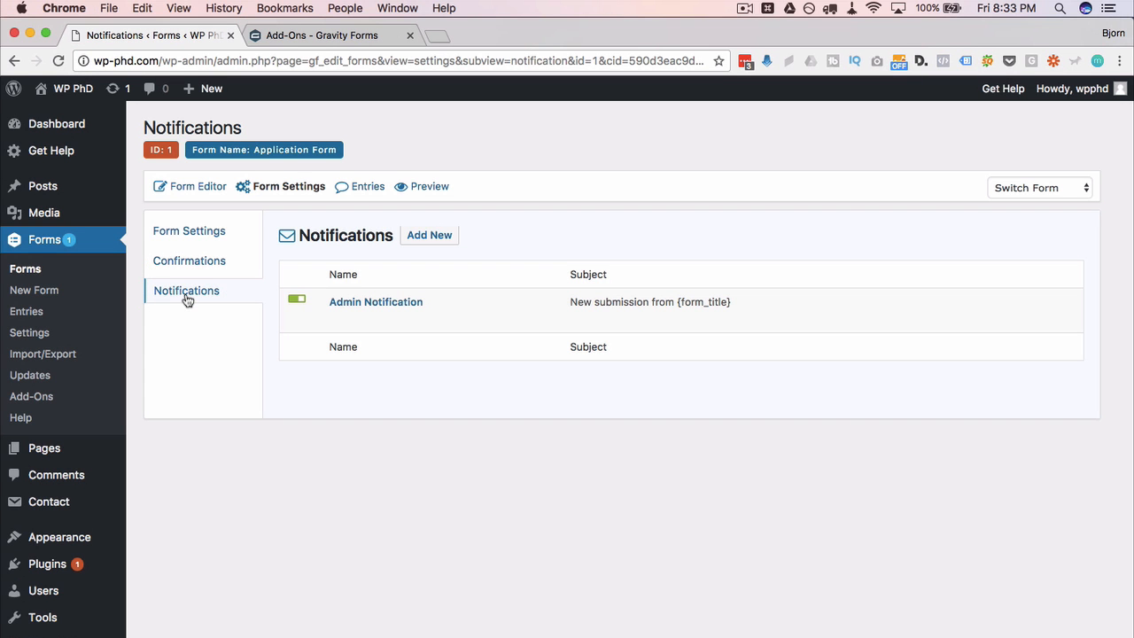
{"action": "mouse_move", "coordinate": [330, 312]}
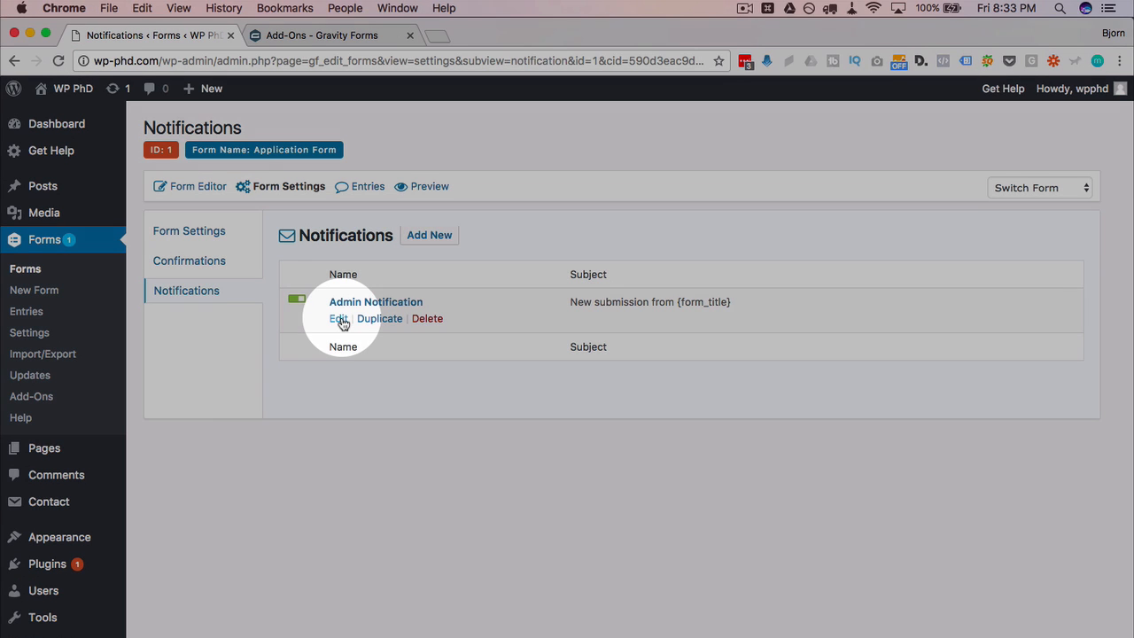
{"action": "left_click", "coordinate": [339, 319]}
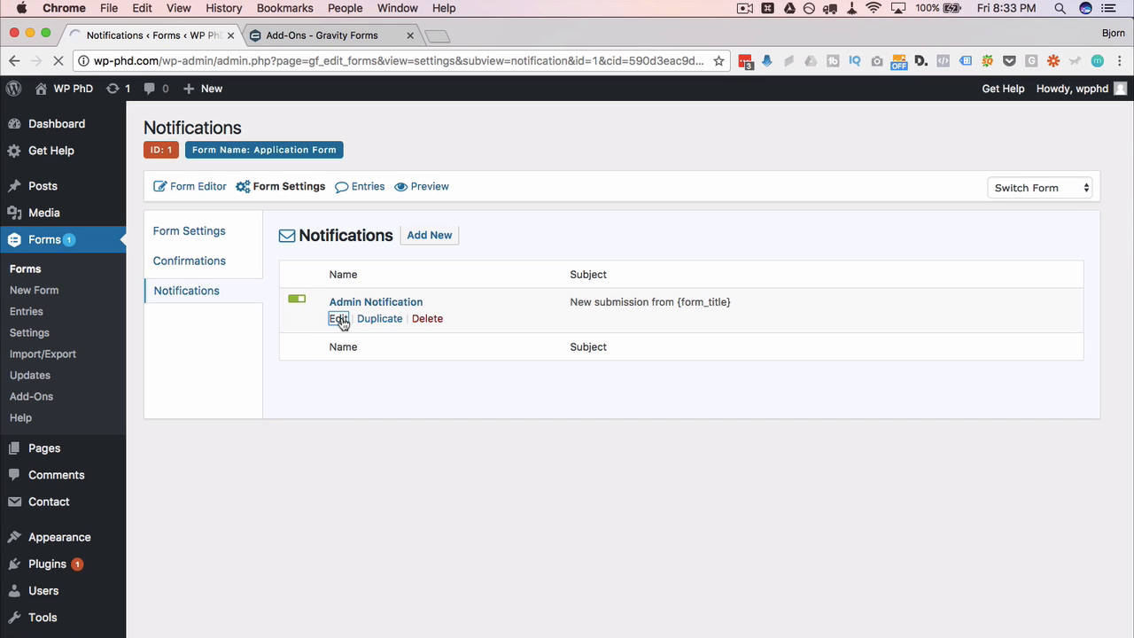
Step: Examine the Admin Notification's name and its Send To recipient options
{"action": "scroll", "coordinate": [306, 334], "scroll_direction": "down", "scroll_amount": 1}
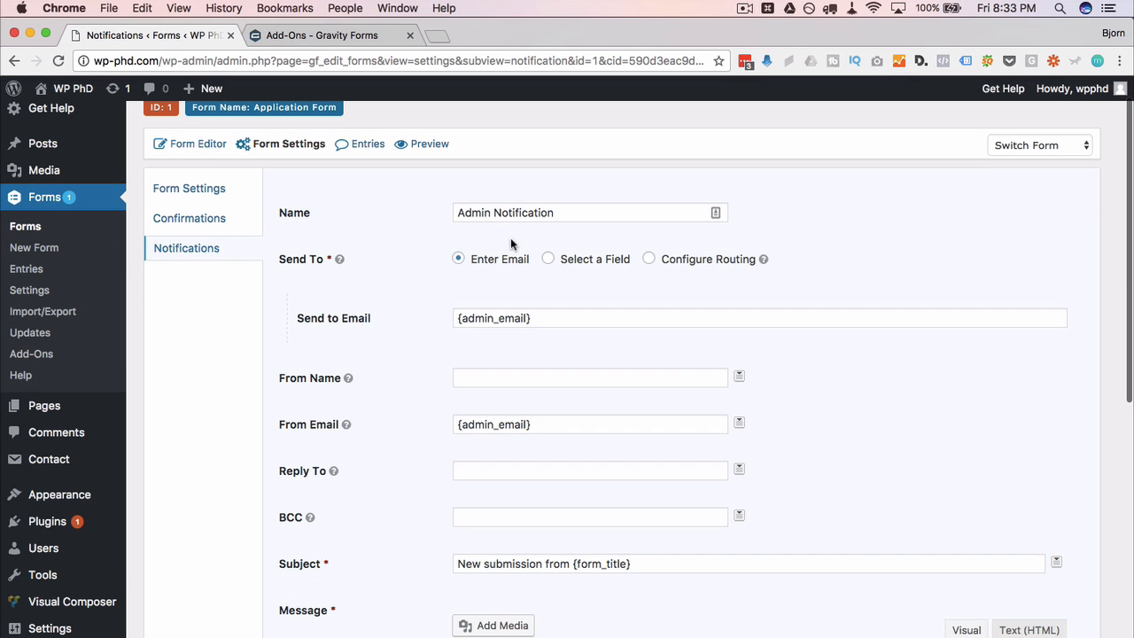
{"action": "left_click_drag", "start_coordinate": [572, 212], "coordinate": [422, 214]}
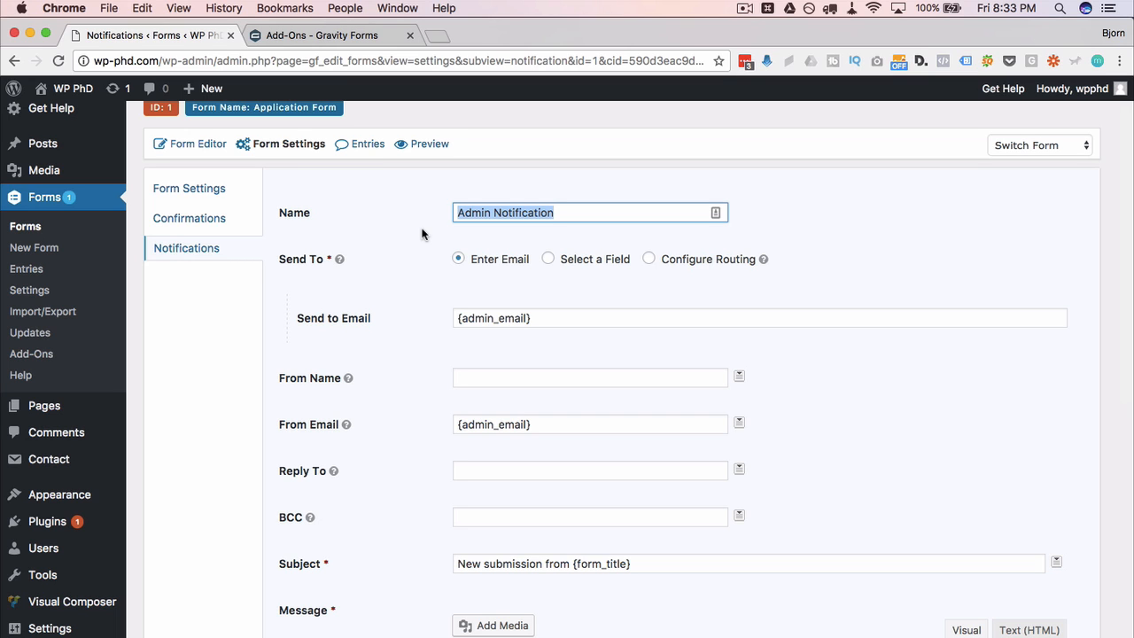
{"action": "left_click", "coordinate": [421, 233]}
Step: Check the site's admin email address in the WordPress General Settings in a separate tab, and return to the notification
{"action": "mouse_move", "coordinate": [53, 627]}
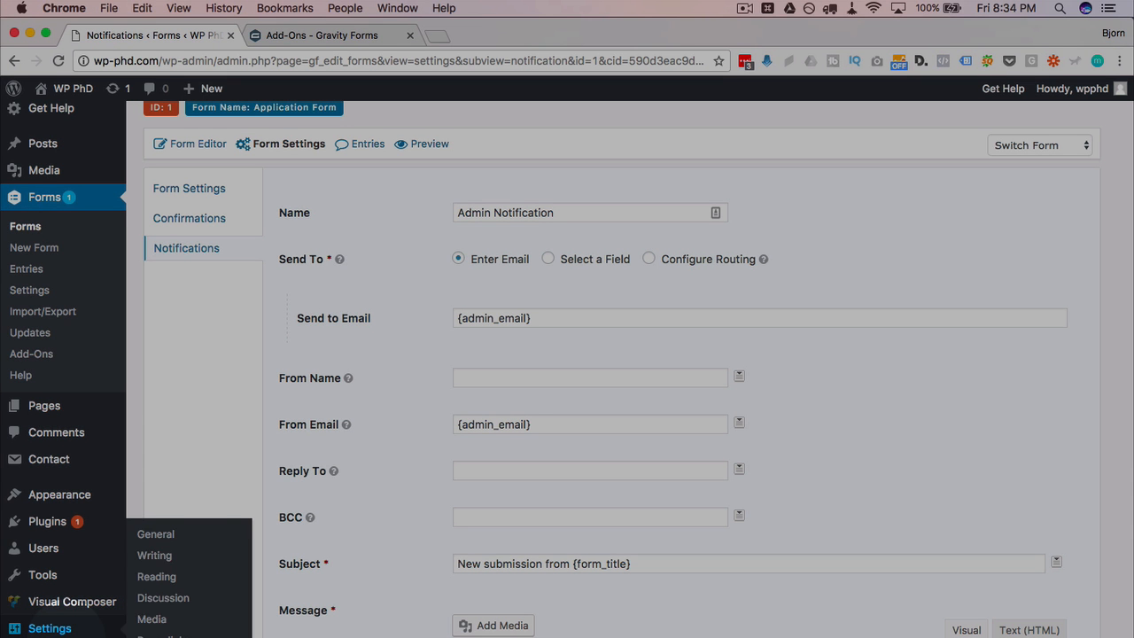
{"action": "left_click", "coordinate": [175, 535], "text": "super"}
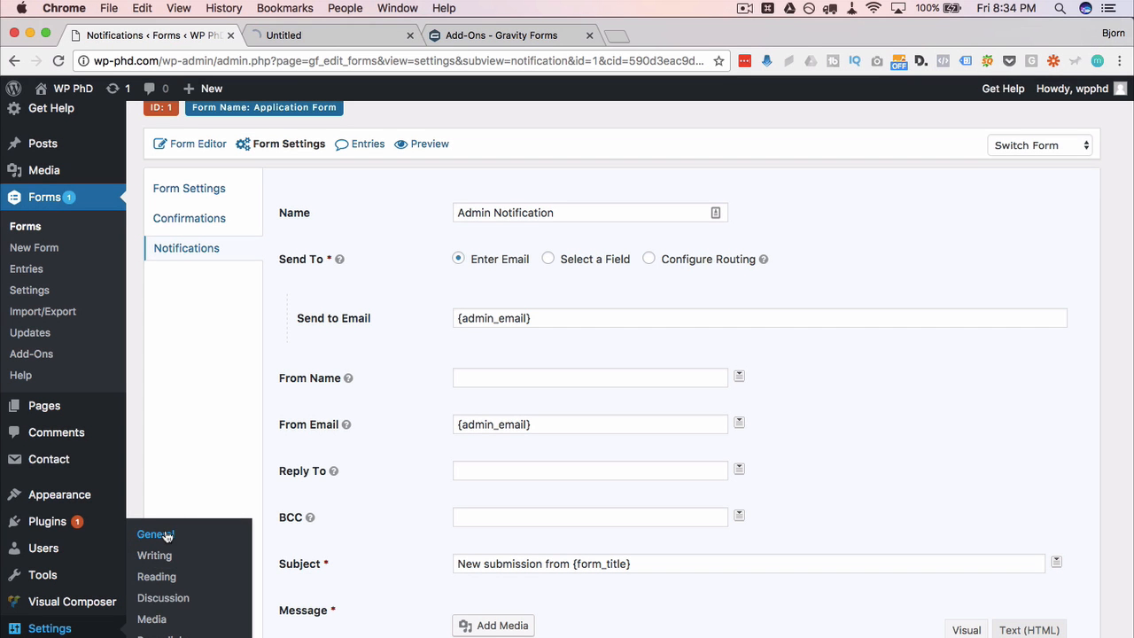
{"action": "left_click", "coordinate": [301, 36]}
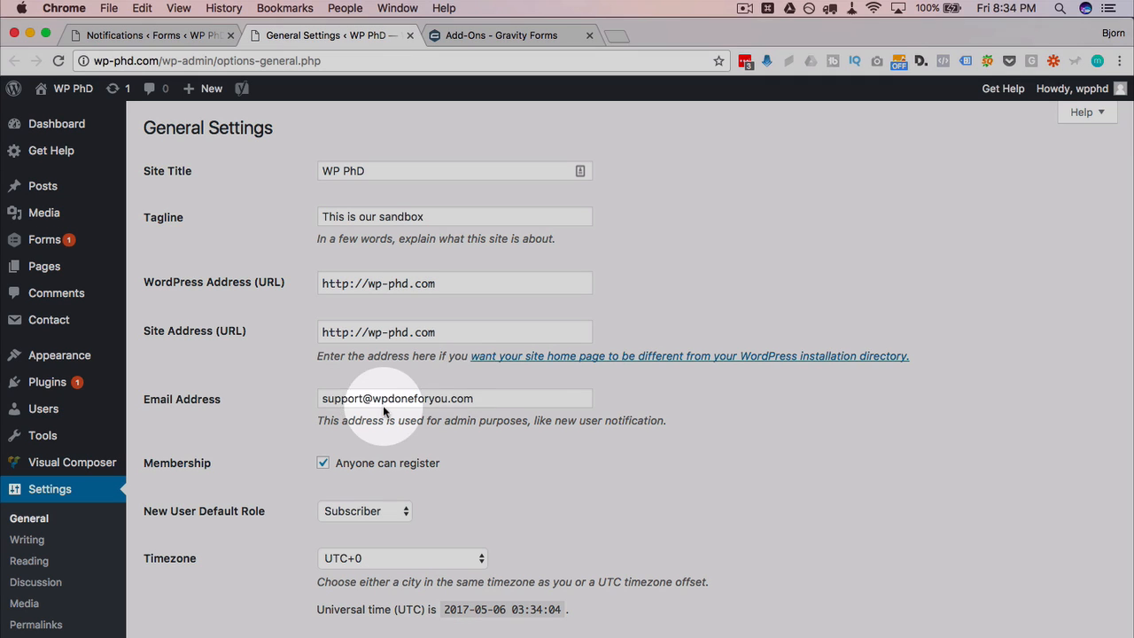
{"action": "left_click_drag", "start_coordinate": [481, 398], "coordinate": [274, 398]}
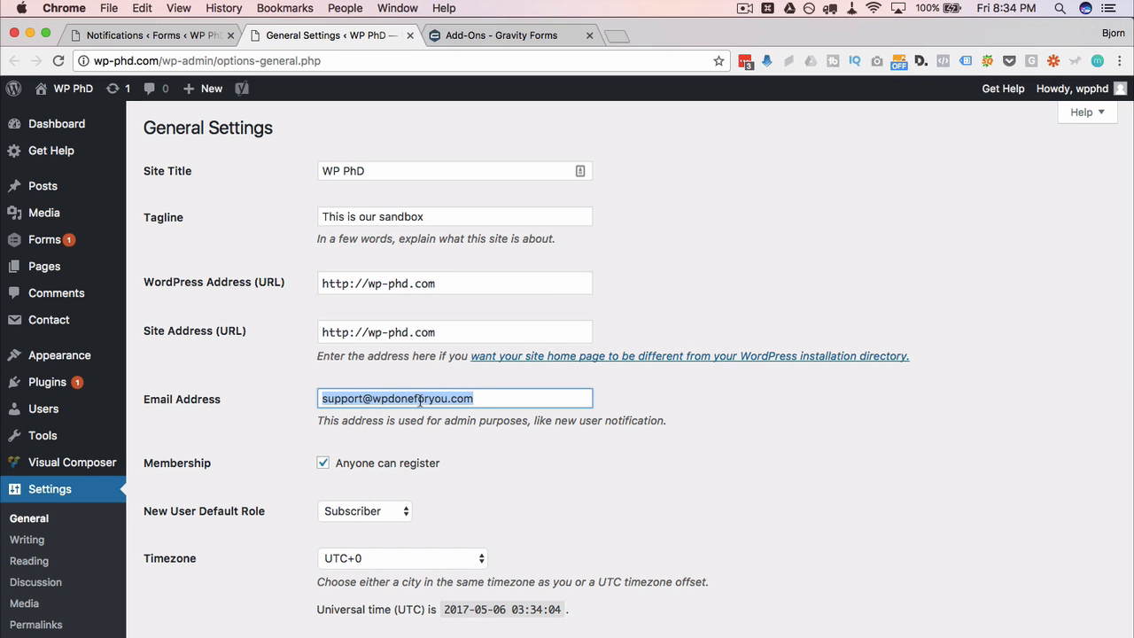
{"action": "left_click", "coordinate": [323, 397]}
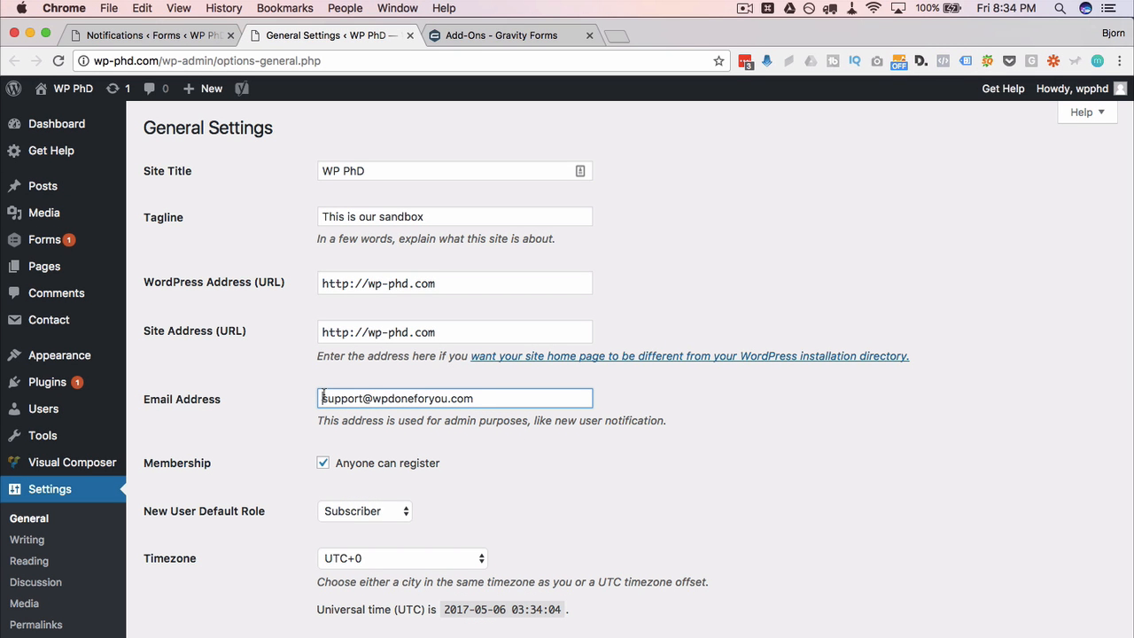
{"action": "left_click", "coordinate": [409, 35]}
Step: Try adding a second, comma-separated email address after {admin_email} in Send to Email, and undo the addition
{"action": "left_click", "coordinate": [512, 214]}
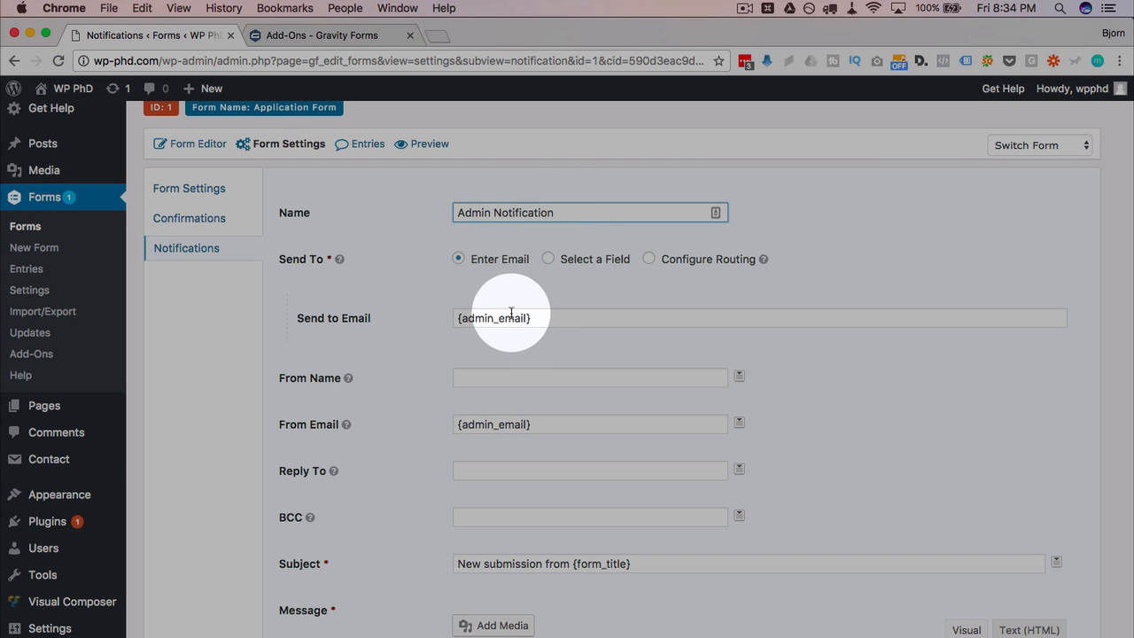
{"action": "left_click_drag", "start_coordinate": [531, 318], "coordinate": [419, 321]}
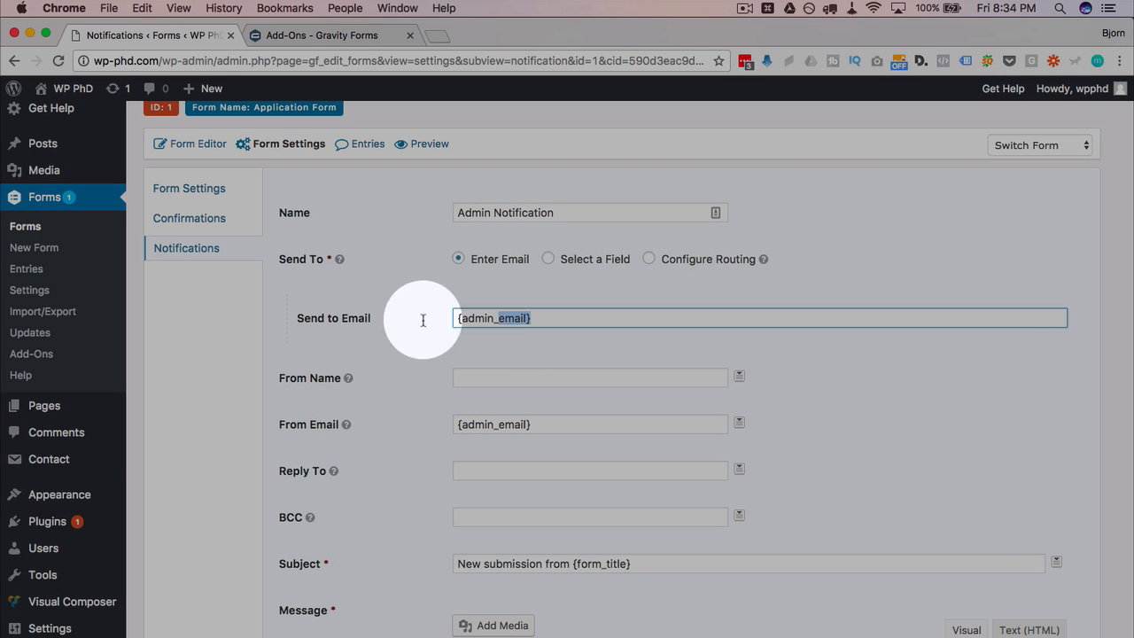
{"action": "left_click", "coordinate": [544, 319]}
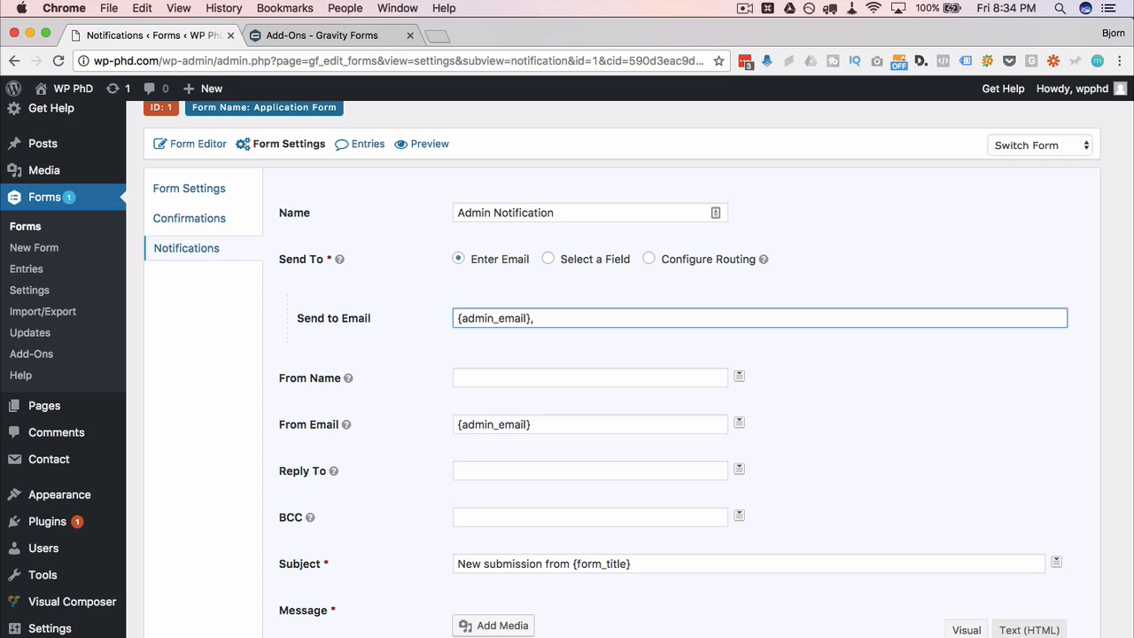
{"action": "type", "text": ",sfewoifj!@ewofj.com"}
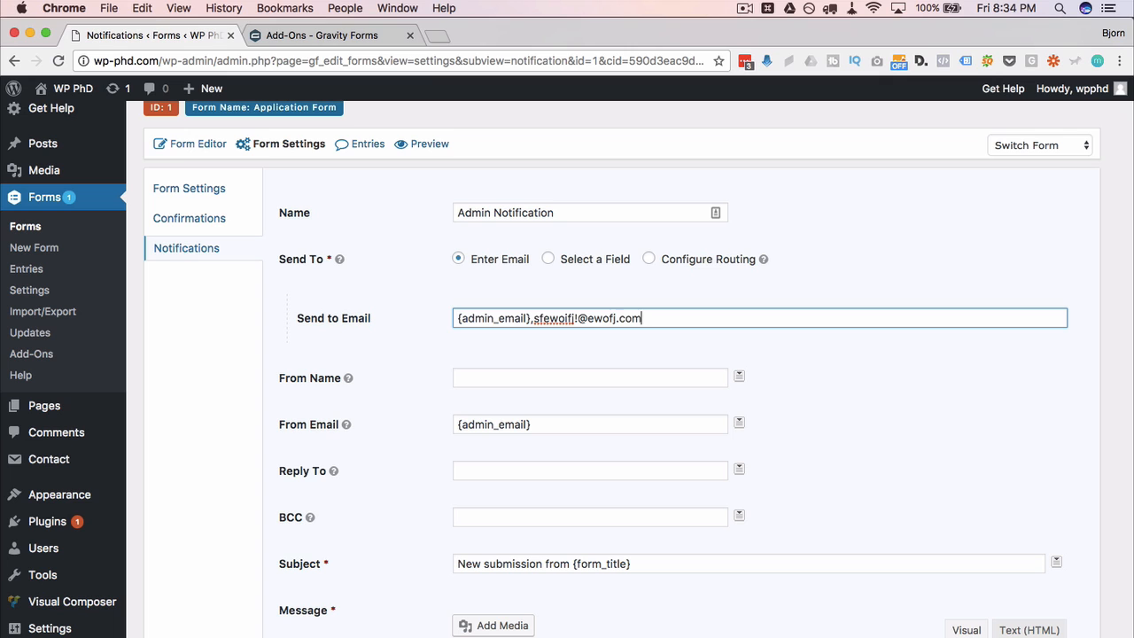
{"action": "left_click_drag", "start_coordinate": [531, 320], "coordinate": [703, 321]}
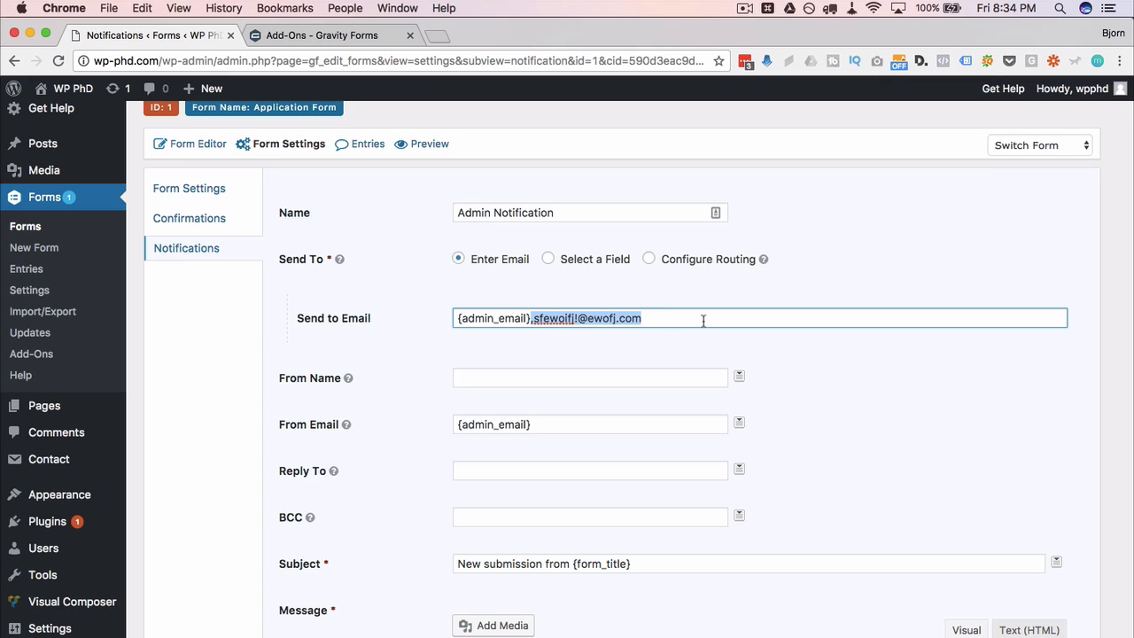
{"action": "left_click", "coordinate": [384, 284]}
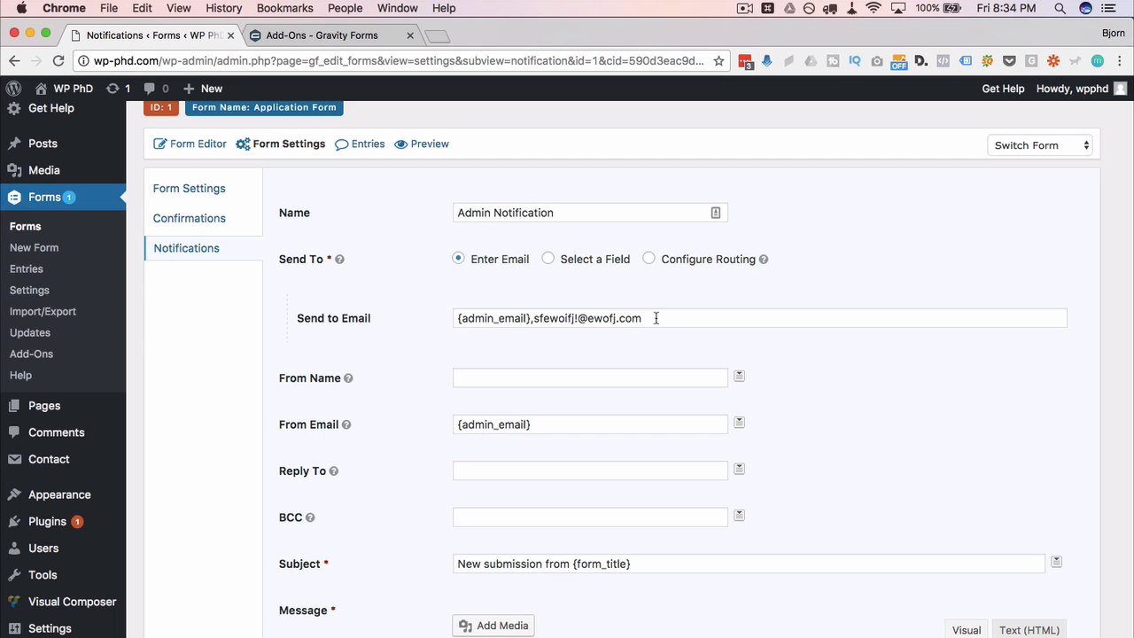
{"action": "left_click_drag", "start_coordinate": [657, 318], "coordinate": [404, 319]}
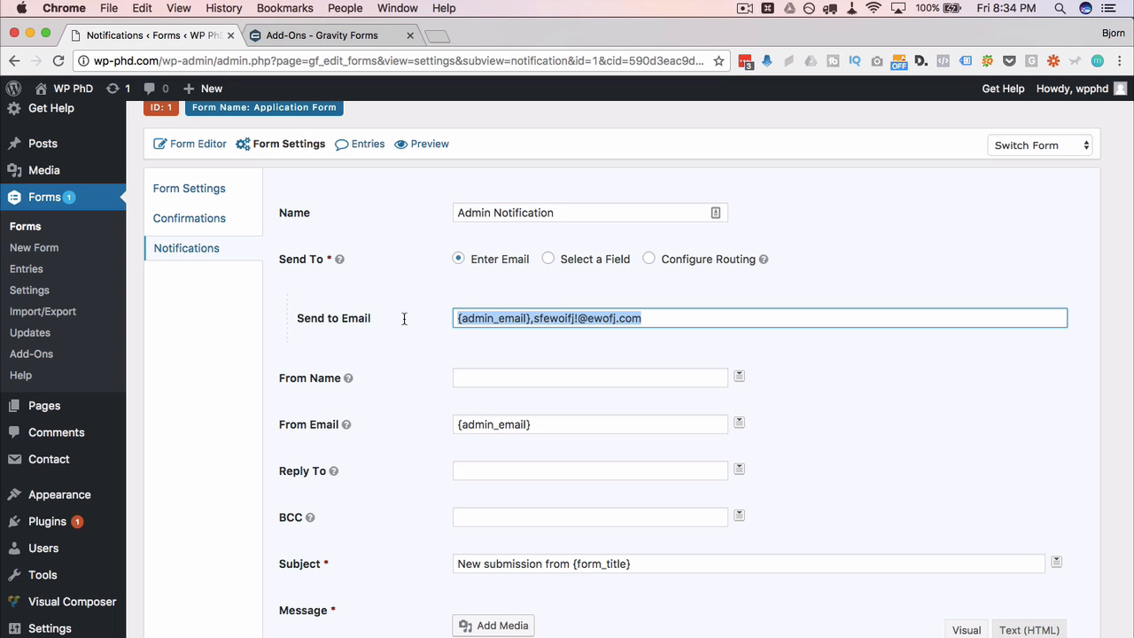
{"action": "left_click", "coordinate": [588, 341]}
{"action": "key", "text": "super+z"}
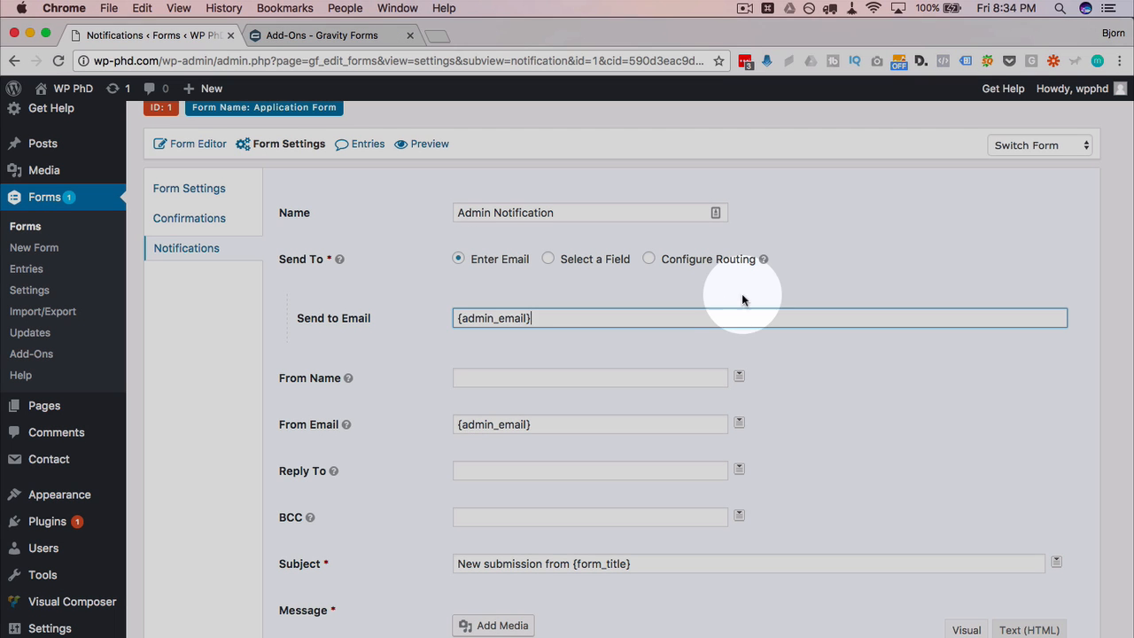
Step: Look through the merge tags offered for the notification's From Name, without inserting one
{"action": "scroll", "coordinate": [415, 342], "scroll_direction": "down", "scroll_amount": 2}
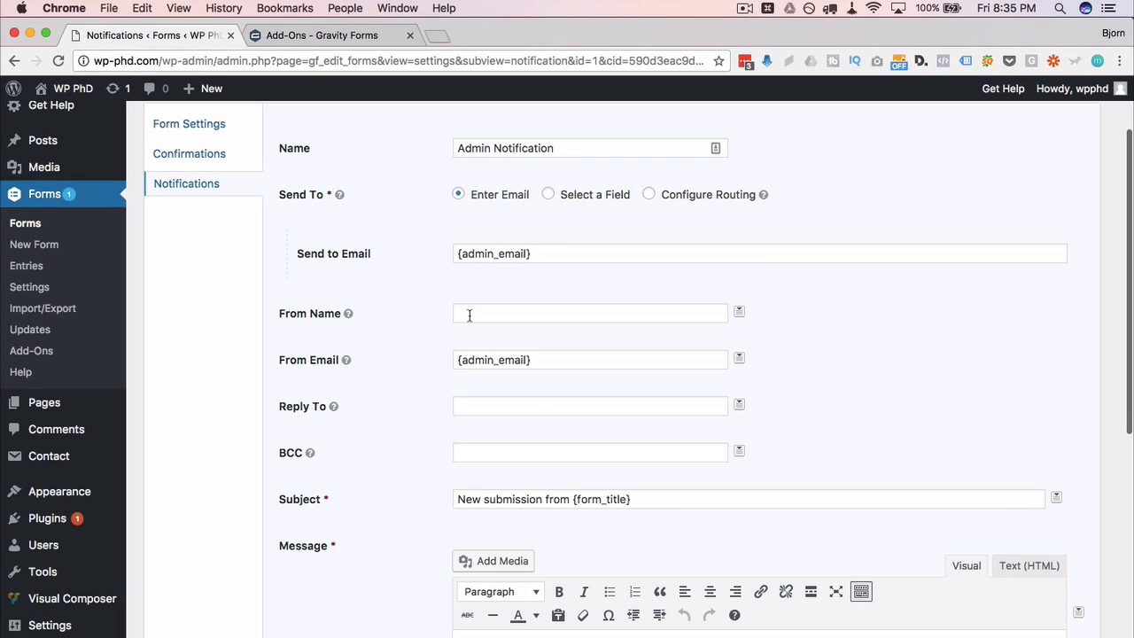
{"action": "left_click", "coordinate": [470, 314]}
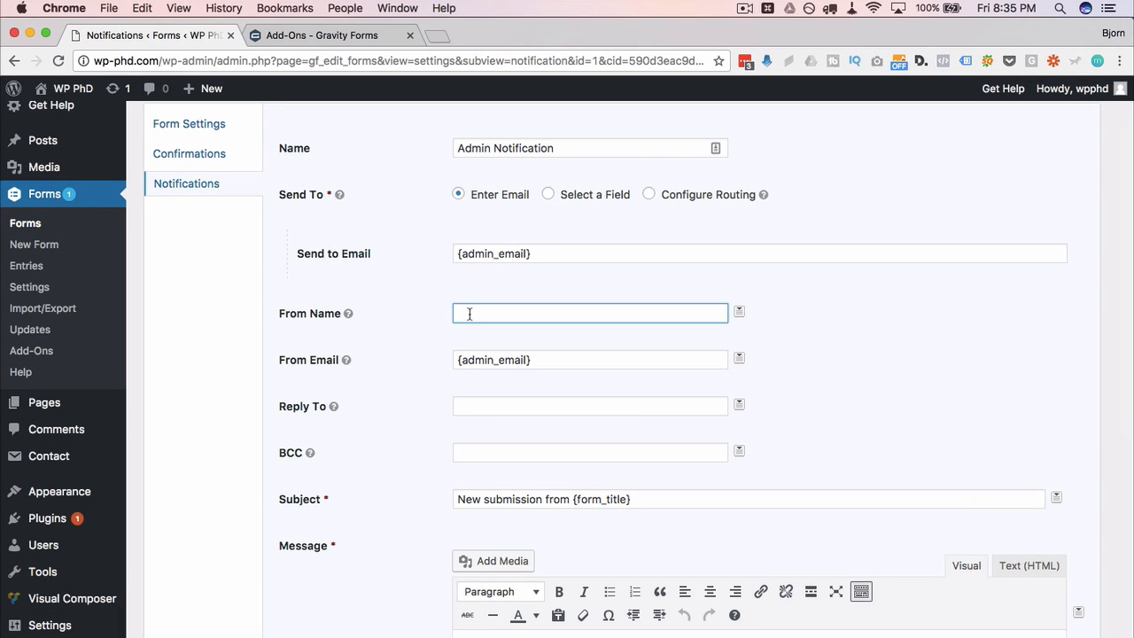
{"action": "left_click", "coordinate": [821, 316]}
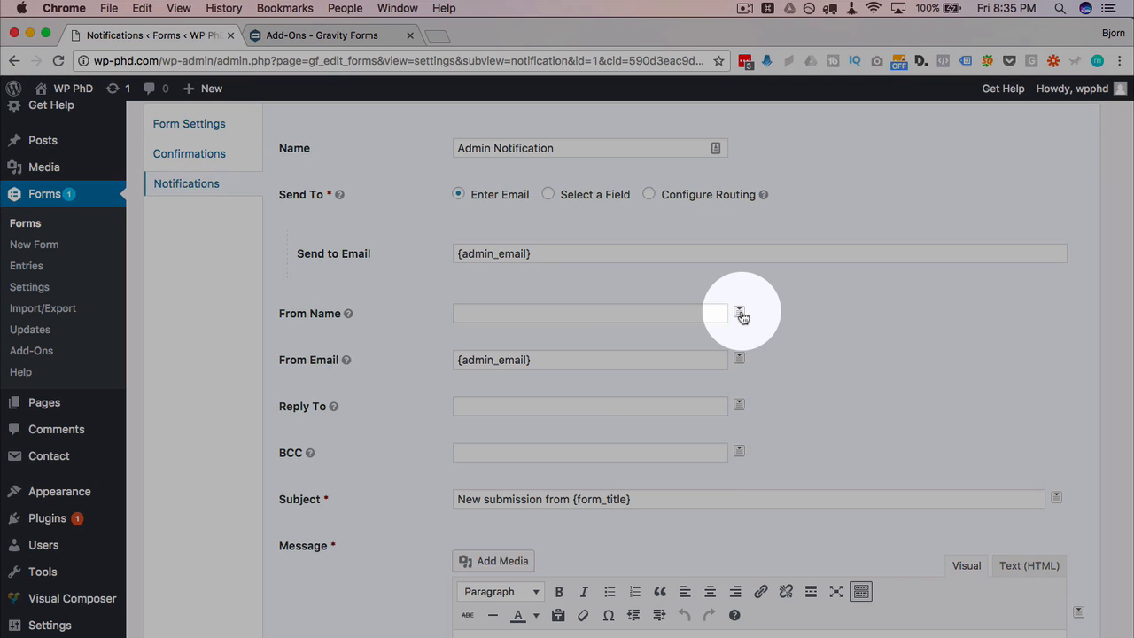
{"action": "left_click", "coordinate": [740, 315]}
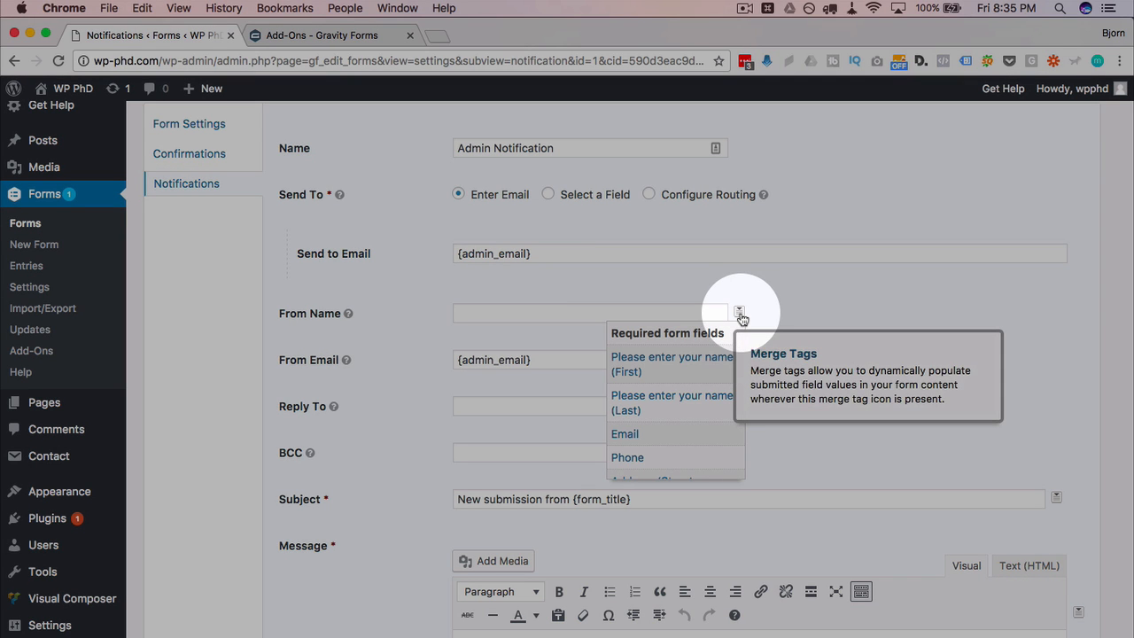
{"action": "scroll", "coordinate": [682, 396], "scroll_direction": "down", "scroll_amount": 5}
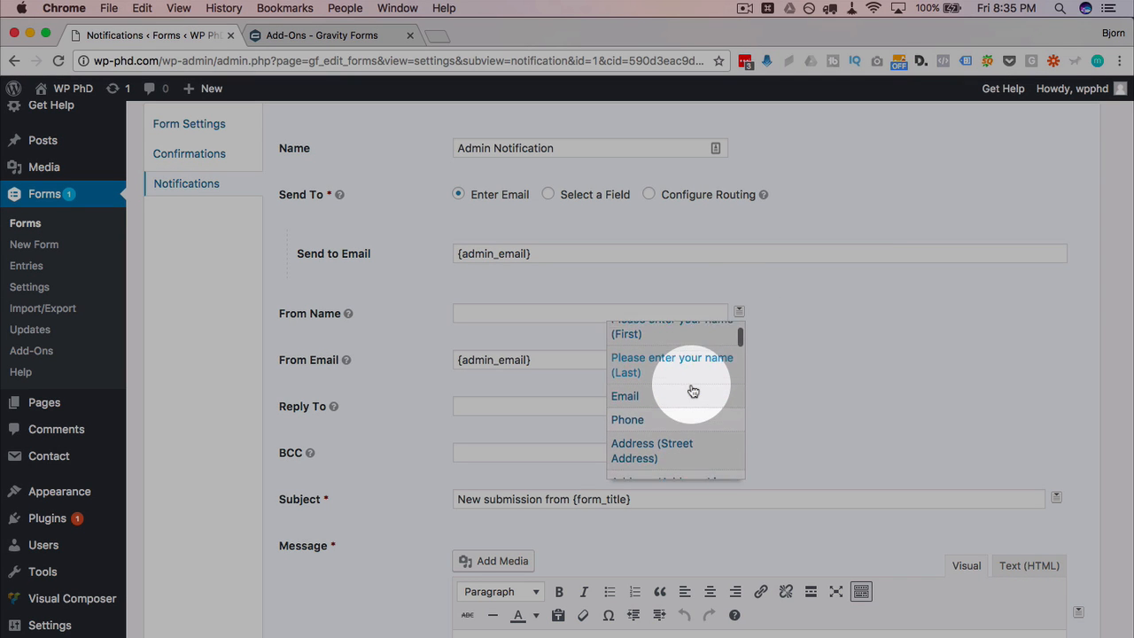
{"action": "scroll", "coordinate": [692, 391], "scroll_direction": "down", "scroll_amount": 5}
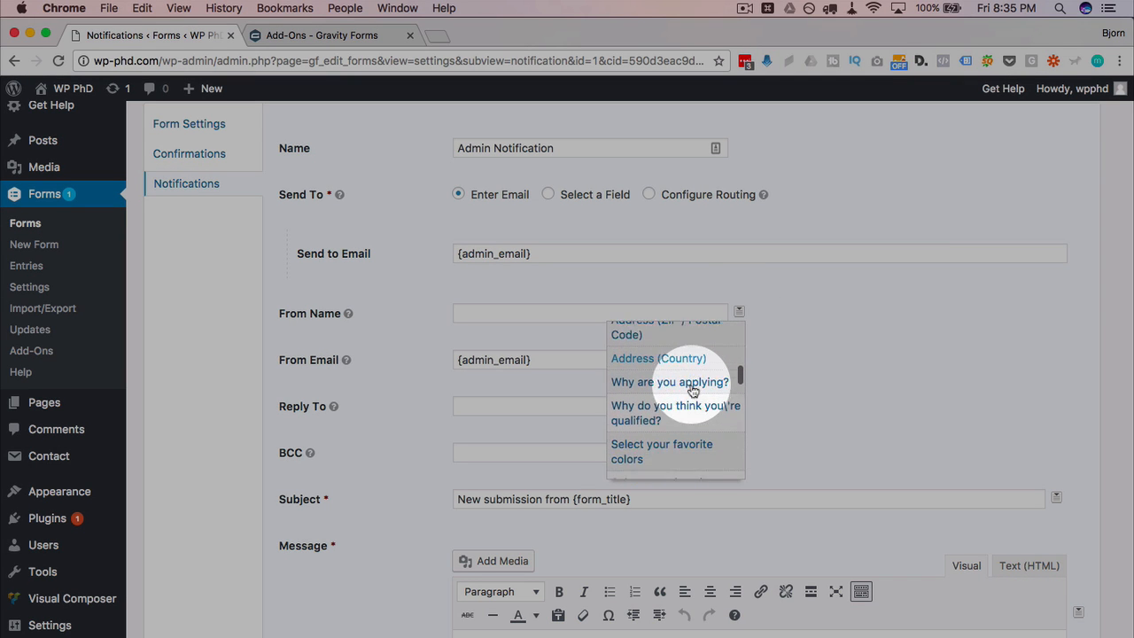
{"action": "left_click", "coordinate": [812, 375]}
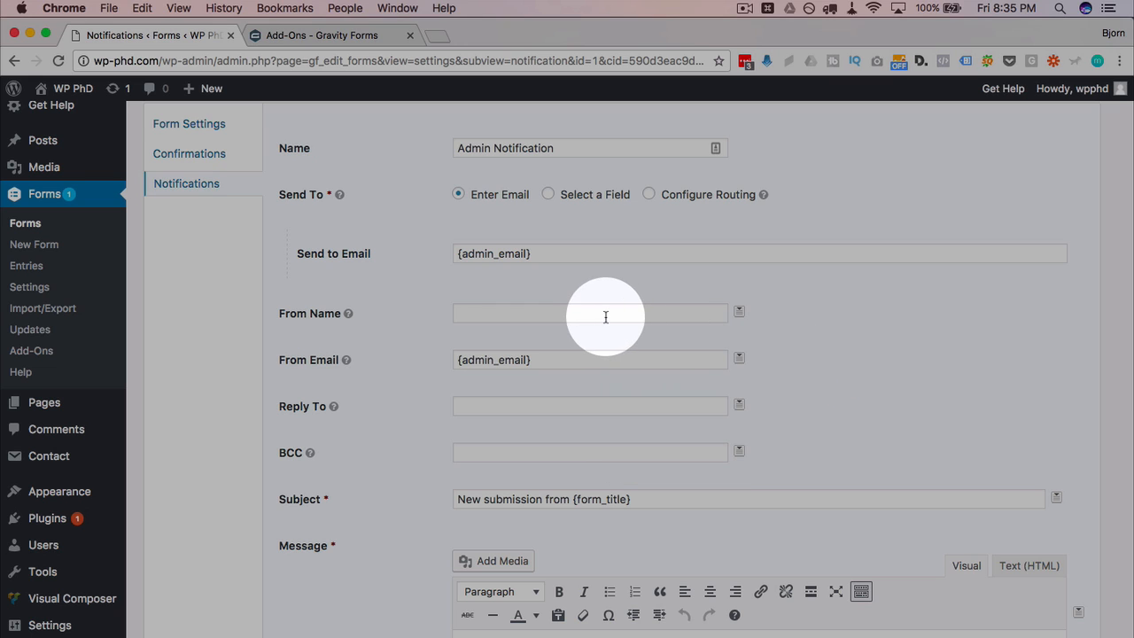
Step: Examine the From Email value and its merge tags, along with the notification's Reply To and BCC fields
{"action": "scroll", "coordinate": [819, 324], "scroll_direction": "down", "scroll_amount": 2}
{"action": "scroll", "coordinate": [819, 324], "scroll_direction": "down", "scroll_amount": 1}
{"action": "left_click", "coordinate": [528, 257]}
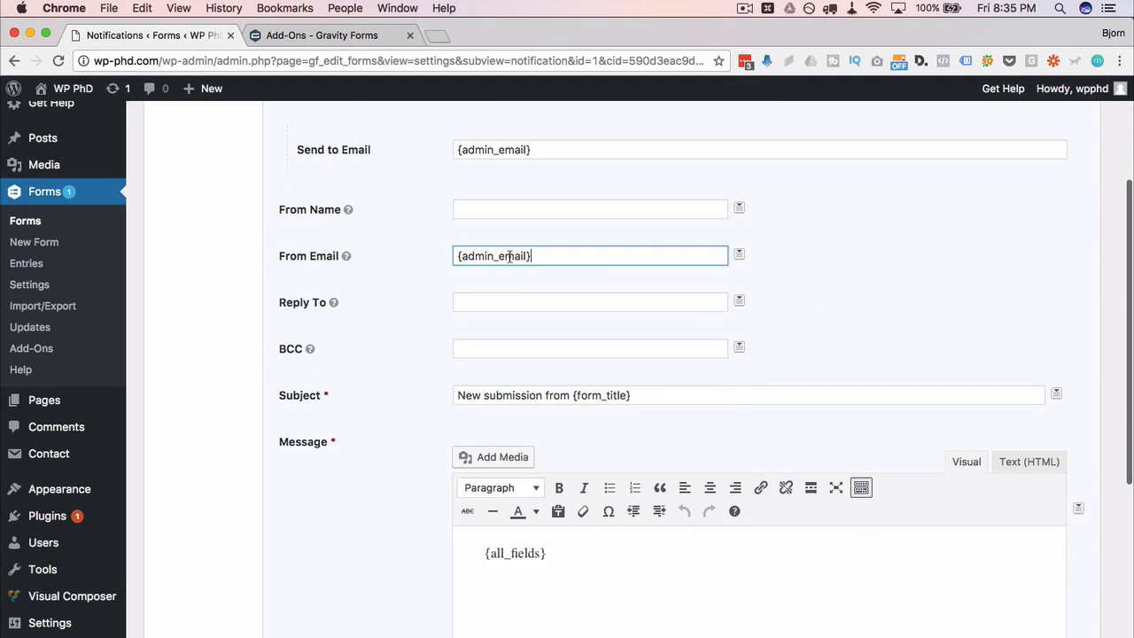
{"action": "triple_click", "coordinate": [481, 255]}
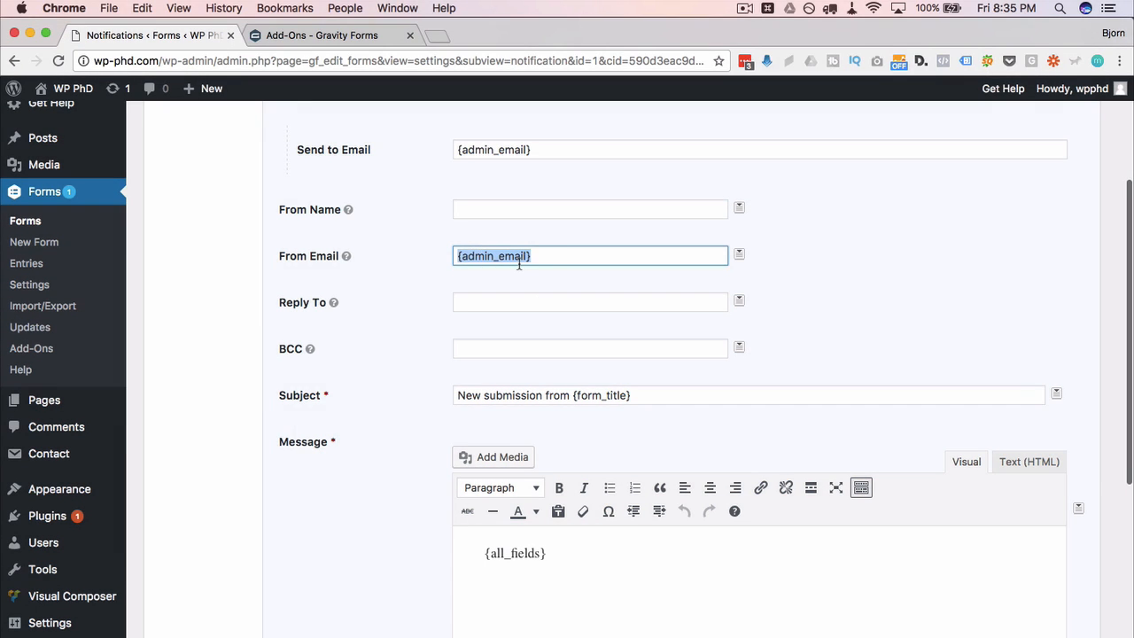
{"action": "left_click", "coordinate": [739, 255]}
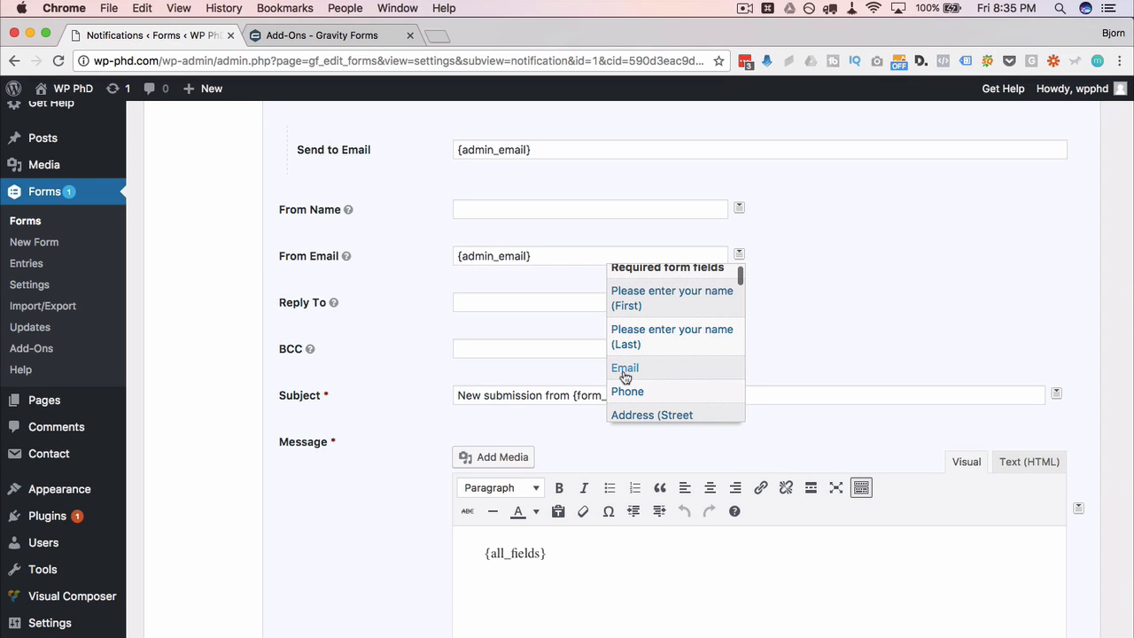
{"action": "left_click", "coordinate": [474, 304]}
{"action": "left_click", "coordinate": [469, 348]}
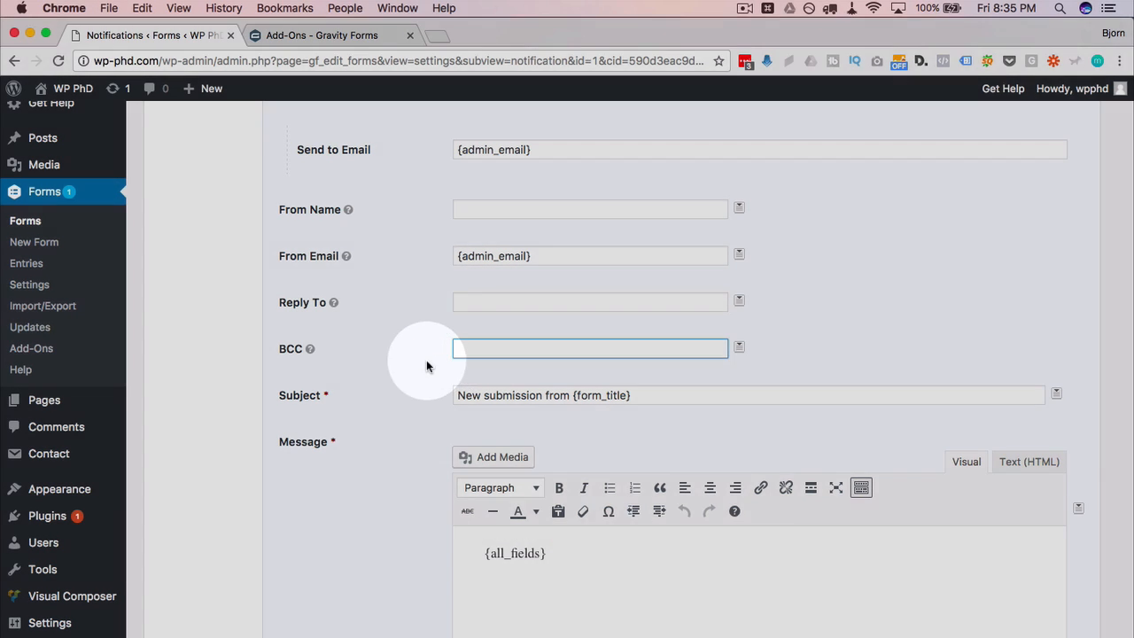
Step: Read the notification's Subject line and bring its Message editor into view
{"action": "scroll", "coordinate": [425, 361], "scroll_direction": "down", "scroll_amount": 2}
{"action": "left_click_drag", "start_coordinate": [673, 321], "coordinate": [395, 321]}
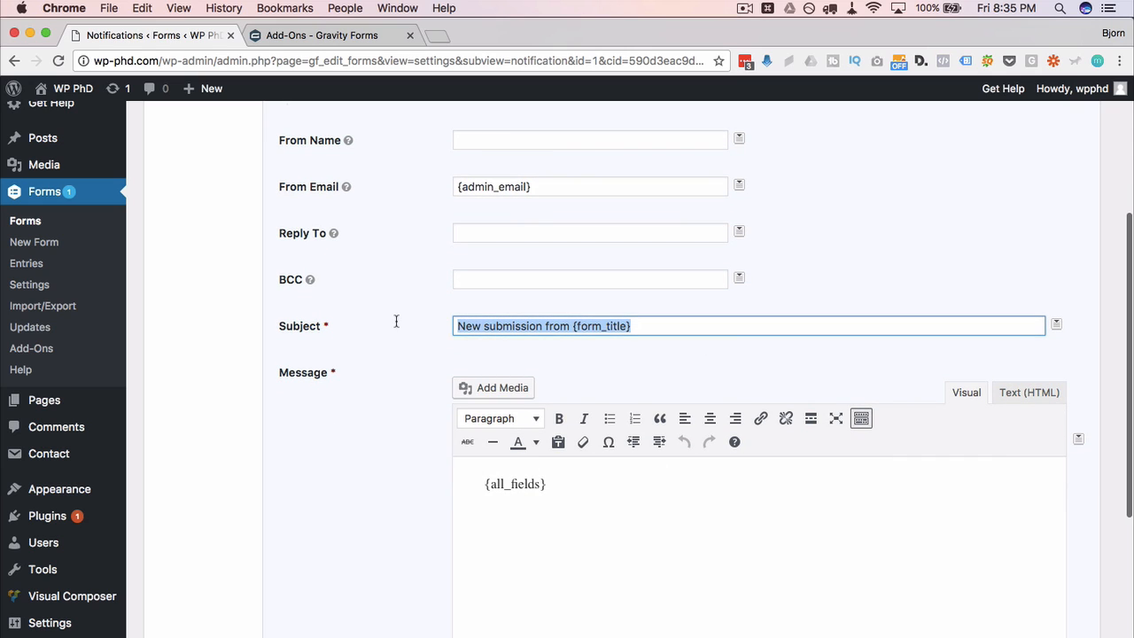
{"action": "left_click", "coordinate": [400, 388]}
{"action": "scroll", "coordinate": [401, 390], "scroll_direction": "down", "scroll_amount": 2}
{"action": "scroll", "coordinate": [401, 390], "scroll_direction": "down", "scroll_amount": 1}
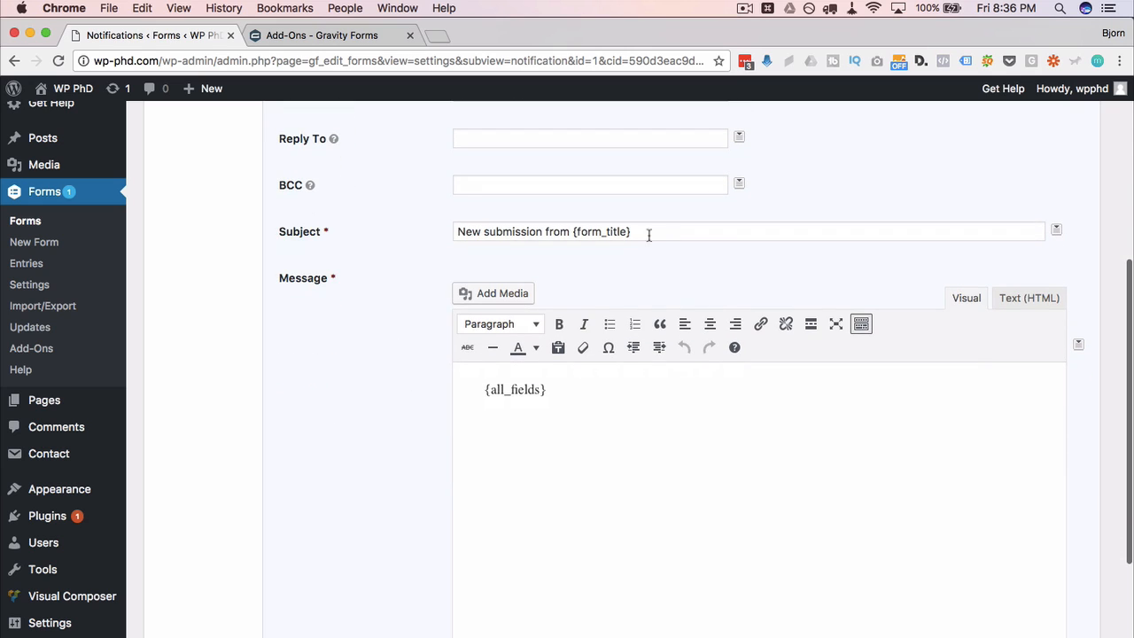
Step: Examine the notification message's {all_fields} tag and available merge tags, plus the Auto-formatting and Conditional Logic options below it
{"action": "left_click_drag", "start_coordinate": [572, 420], "coordinate": [421, 358]}
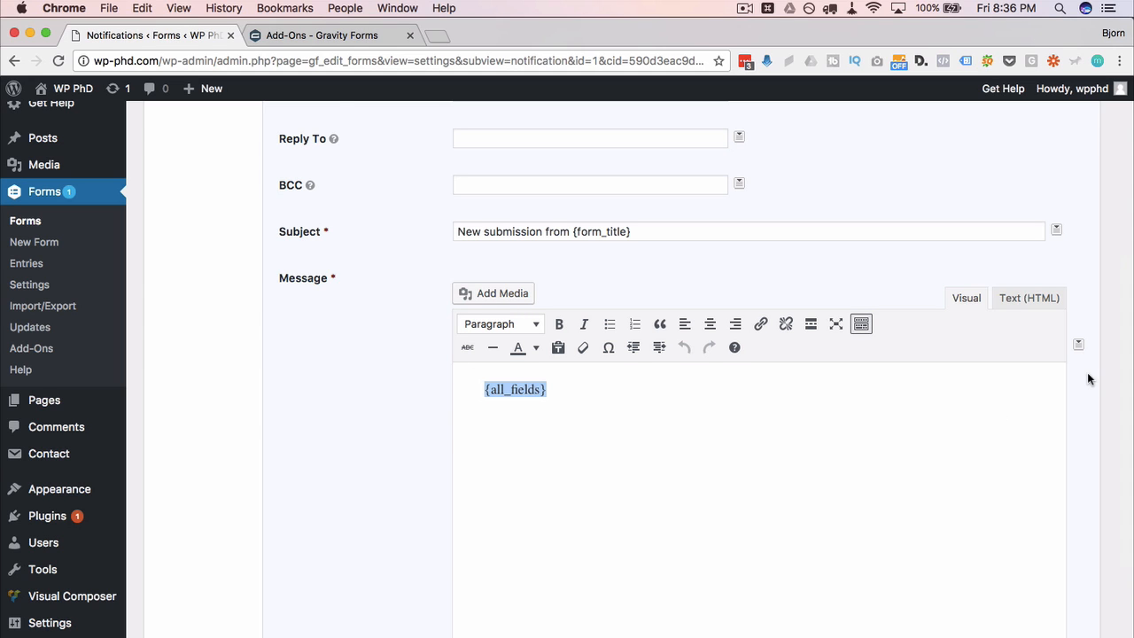
{"action": "scroll", "coordinate": [1087, 378], "scroll_direction": "down", "scroll_amount": 2}
{"action": "left_click", "coordinate": [1079, 268]}
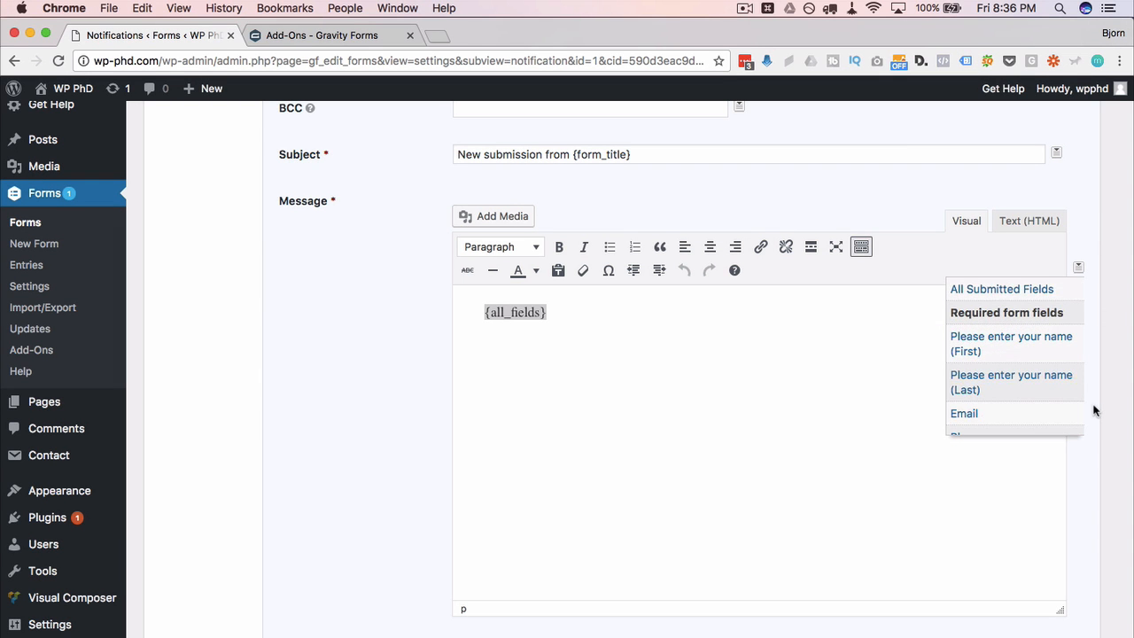
{"action": "left_click", "coordinate": [1093, 410]}
{"action": "scroll", "coordinate": [1063, 528], "scroll_direction": "down", "scroll_amount": 5}
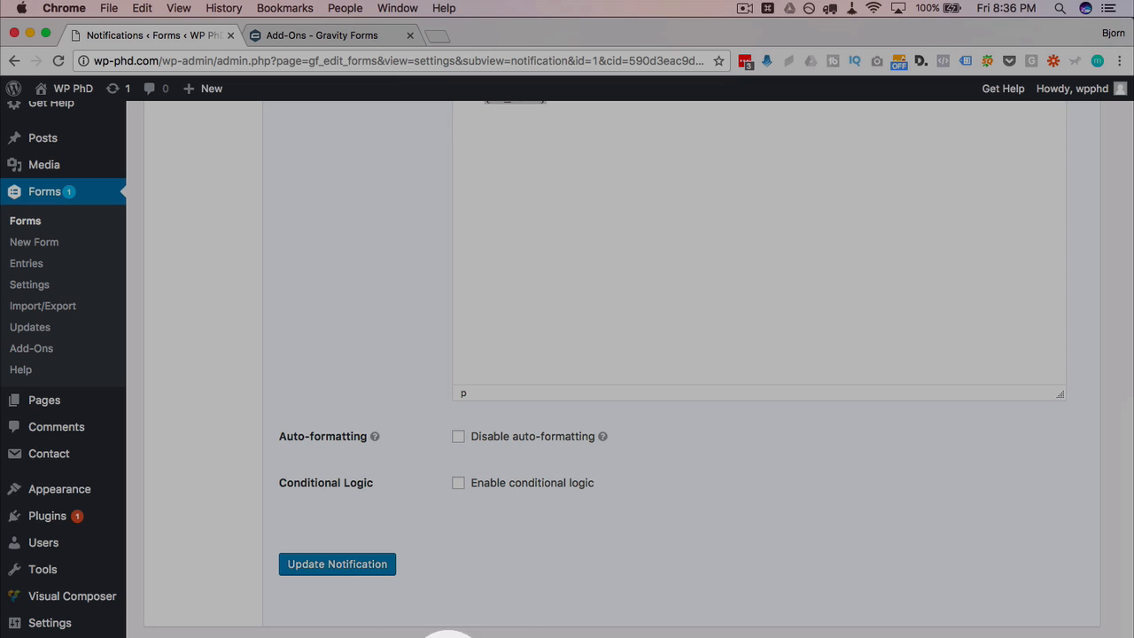
{"action": "scroll", "coordinate": [478, 322], "scroll_direction": "up", "scroll_amount": 3}
{"action": "scroll", "coordinate": [391, 413], "scroll_direction": "up", "scroll_amount": 5}
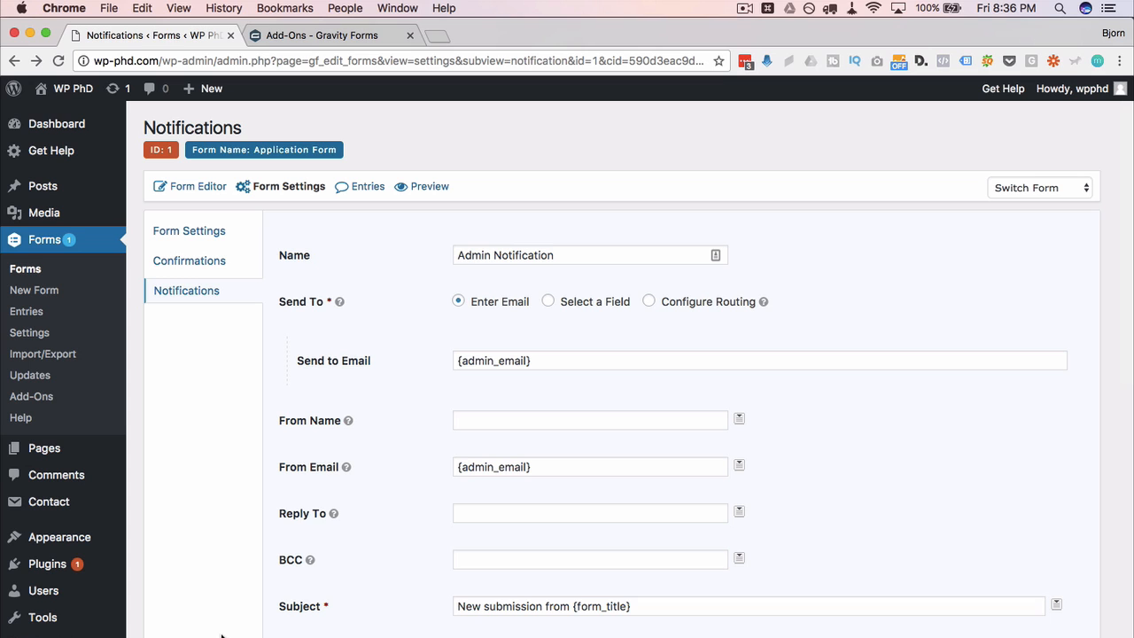
Step: Create a new page titled "Application Form"
{"action": "mouse_move", "coordinate": [35, 448]}
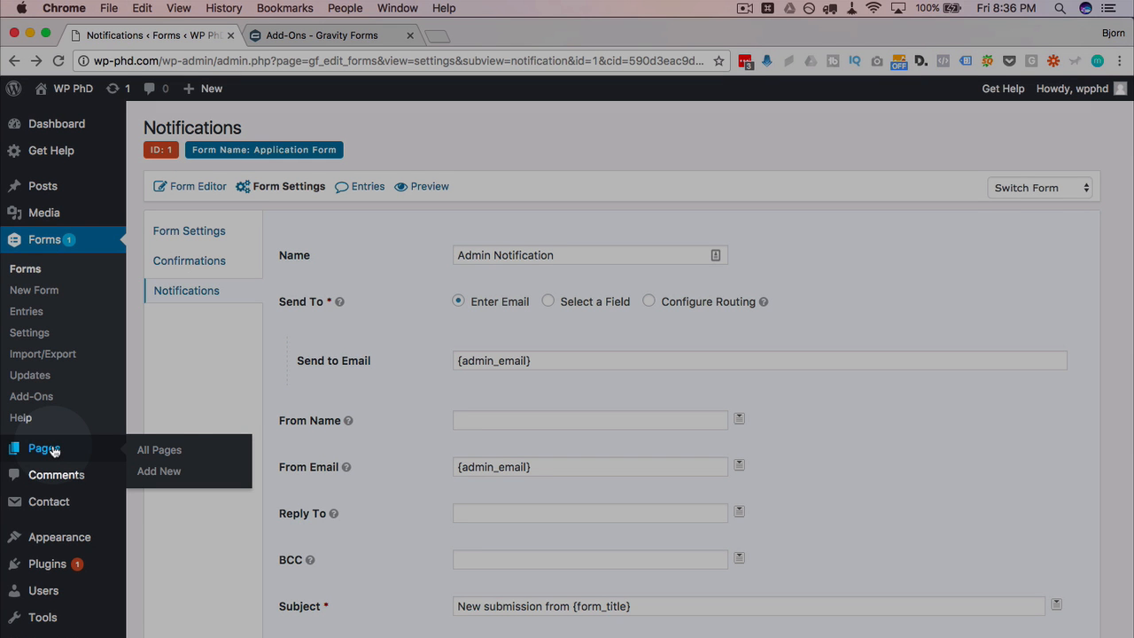
{"action": "left_click", "coordinate": [166, 475]}
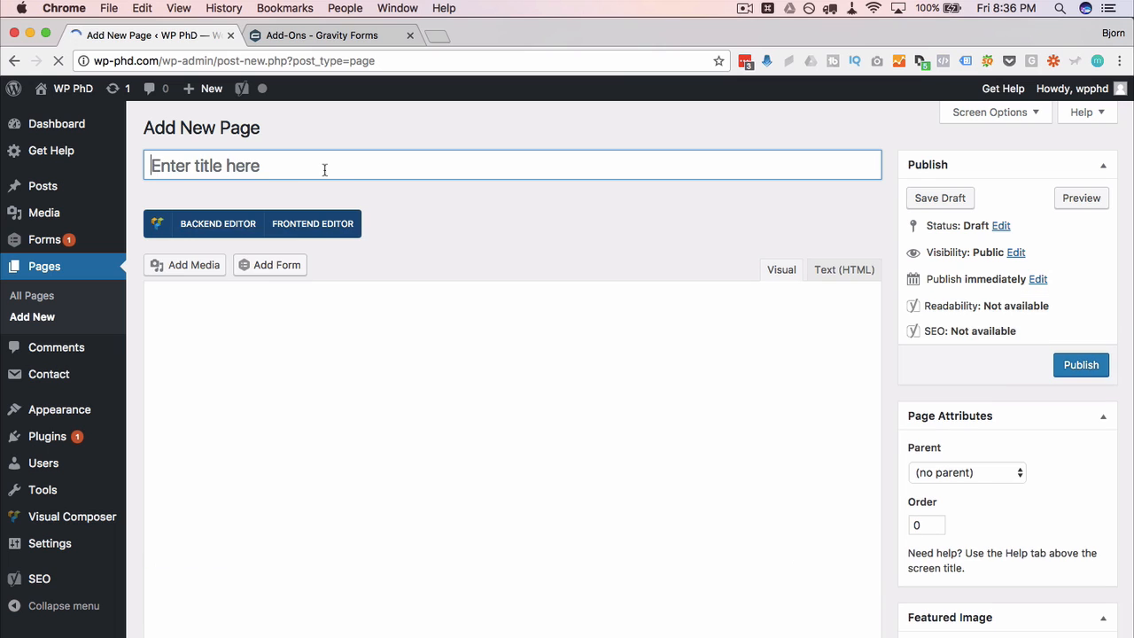
{"action": "type", "text": "Application Fo"}
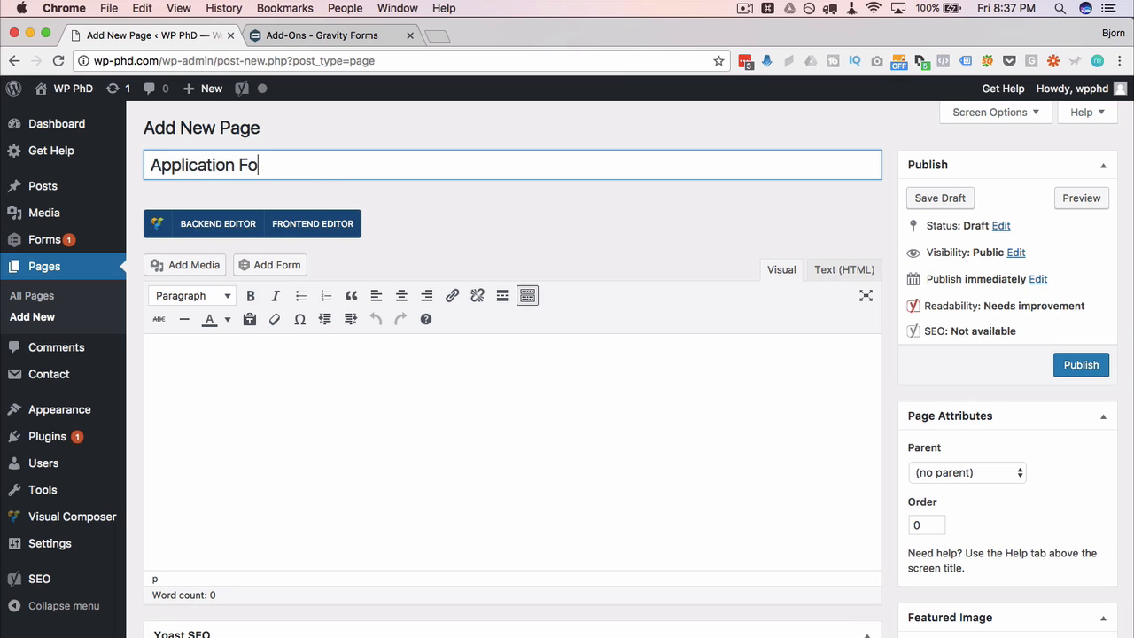
{"action": "type", "text": "rm"}
{"action": "left_click", "coordinate": [331, 408]}
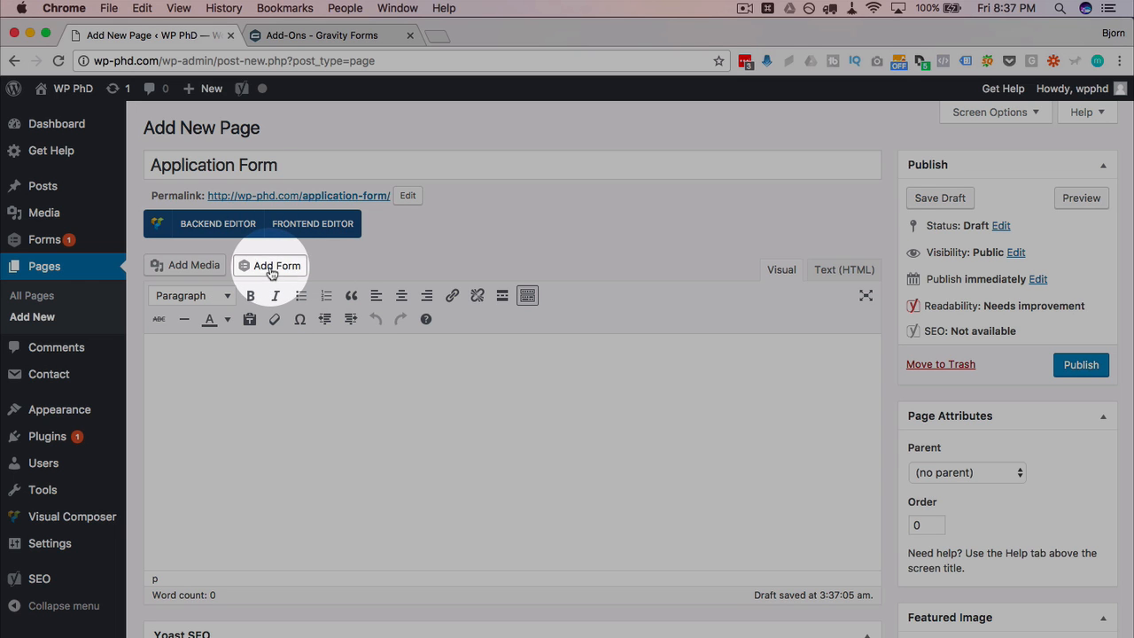
Step: Set up a form insertion for Application Form with title and description display turned off and AJAX enabled
{"action": "left_click", "coordinate": [272, 269]}
{"action": "left_click", "coordinate": [341, 237]}
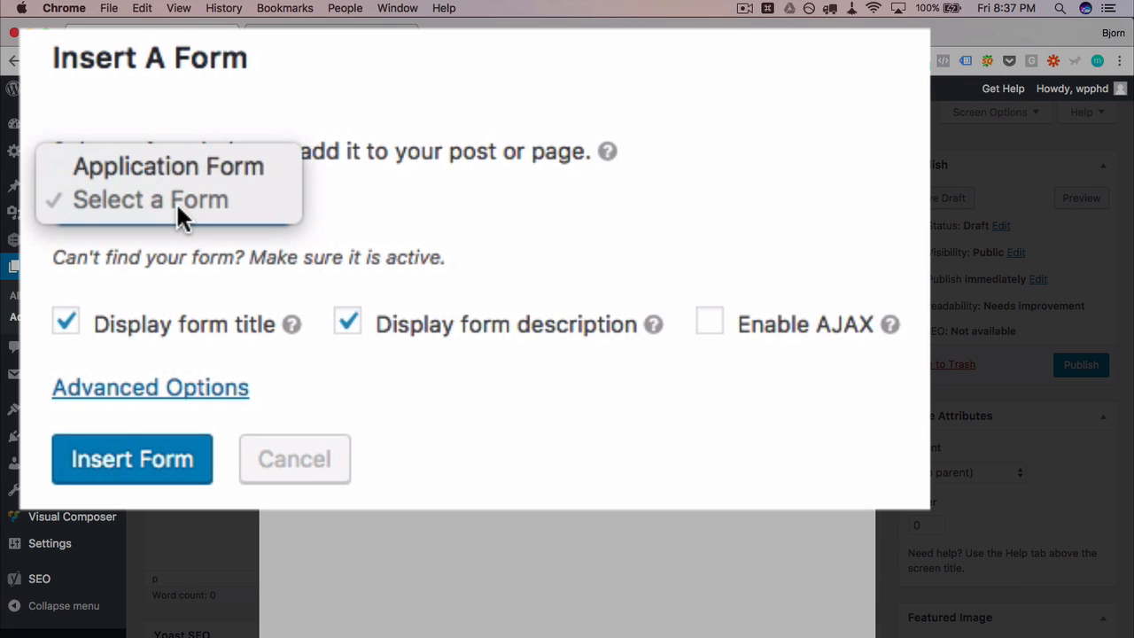
{"action": "left_click", "coordinate": [158, 168]}
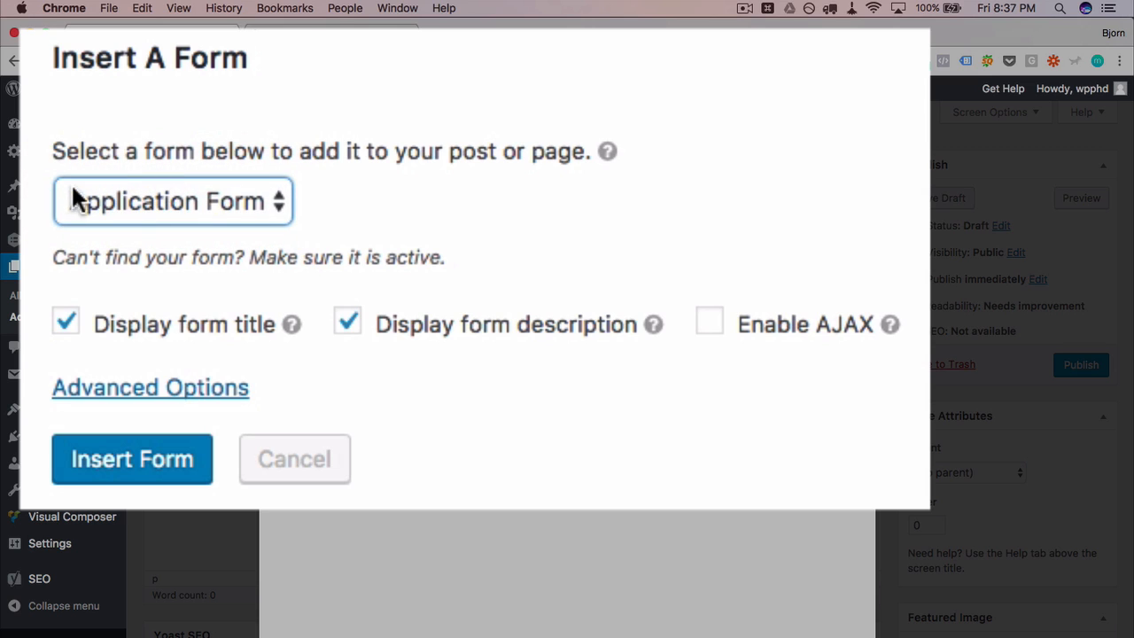
{"action": "left_click", "coordinate": [67, 323]}
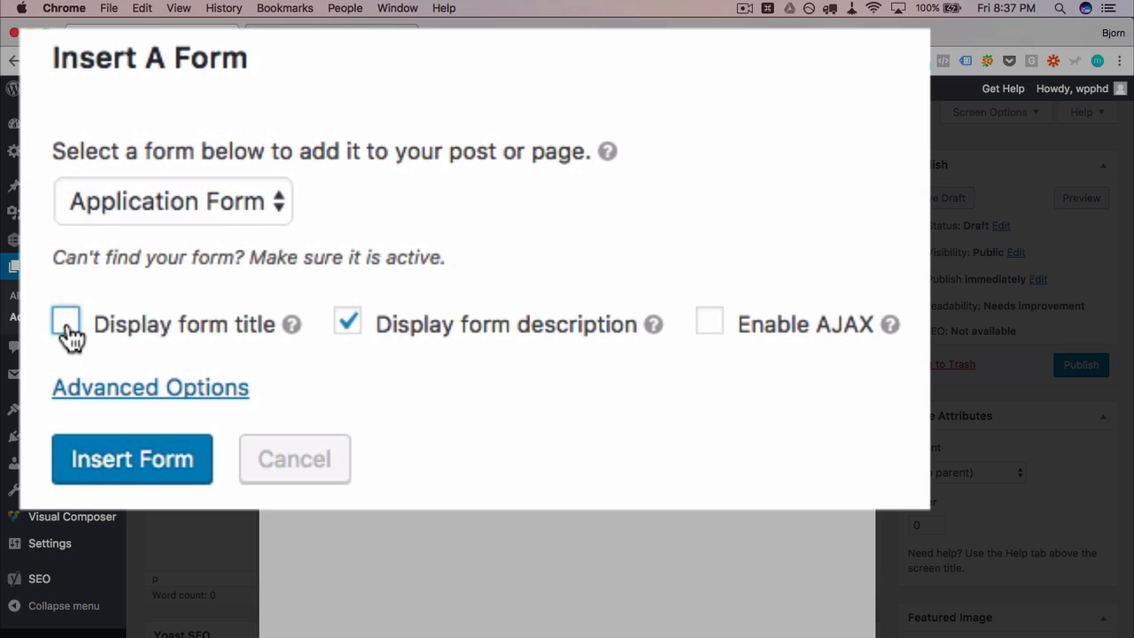
{"action": "left_click", "coordinate": [348, 322]}
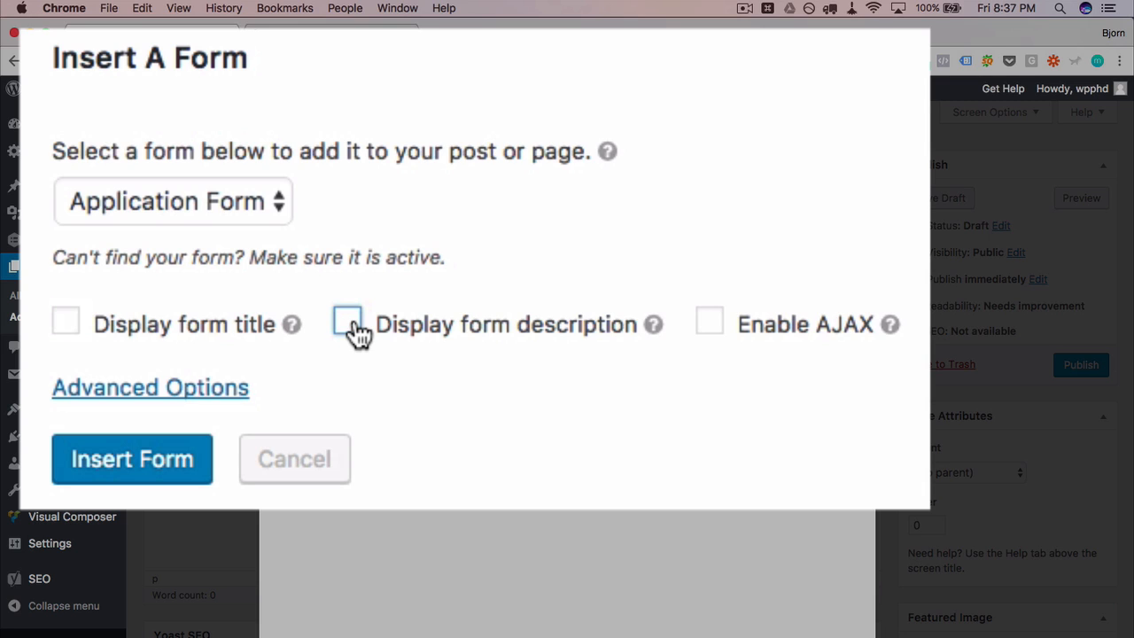
{"action": "left_click", "coordinate": [714, 327]}
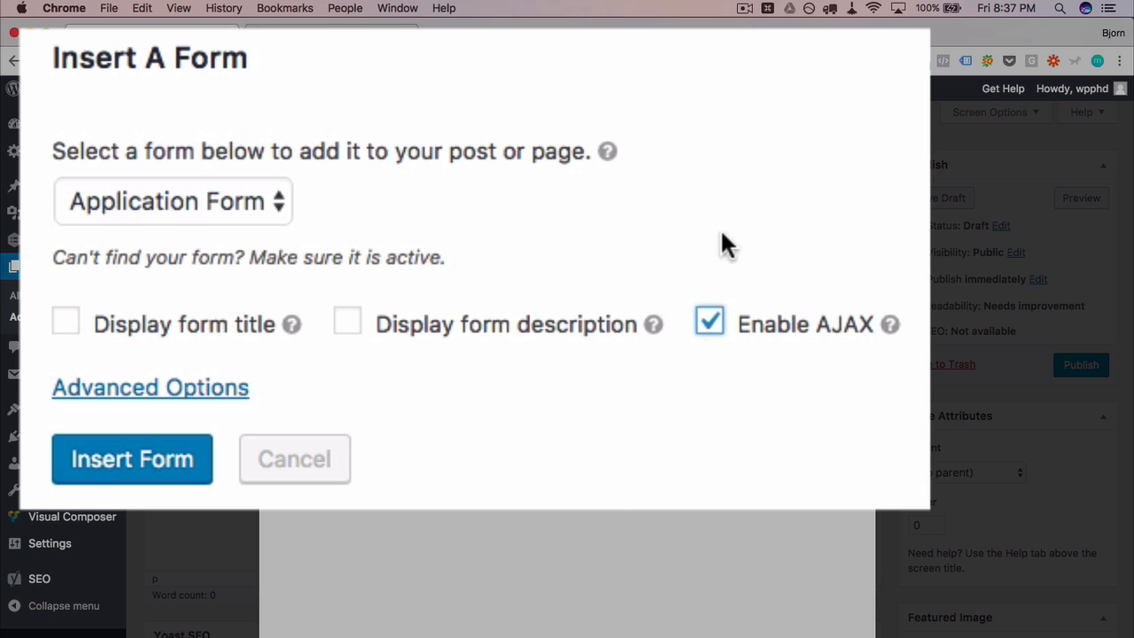
{"action": "left_click", "coordinate": [754, 382]}
Step: Examine the Tabindex setting in the form insertion's advanced options, leaving it empty, and collapse the options again
{"action": "left_click", "coordinate": [187, 399]}
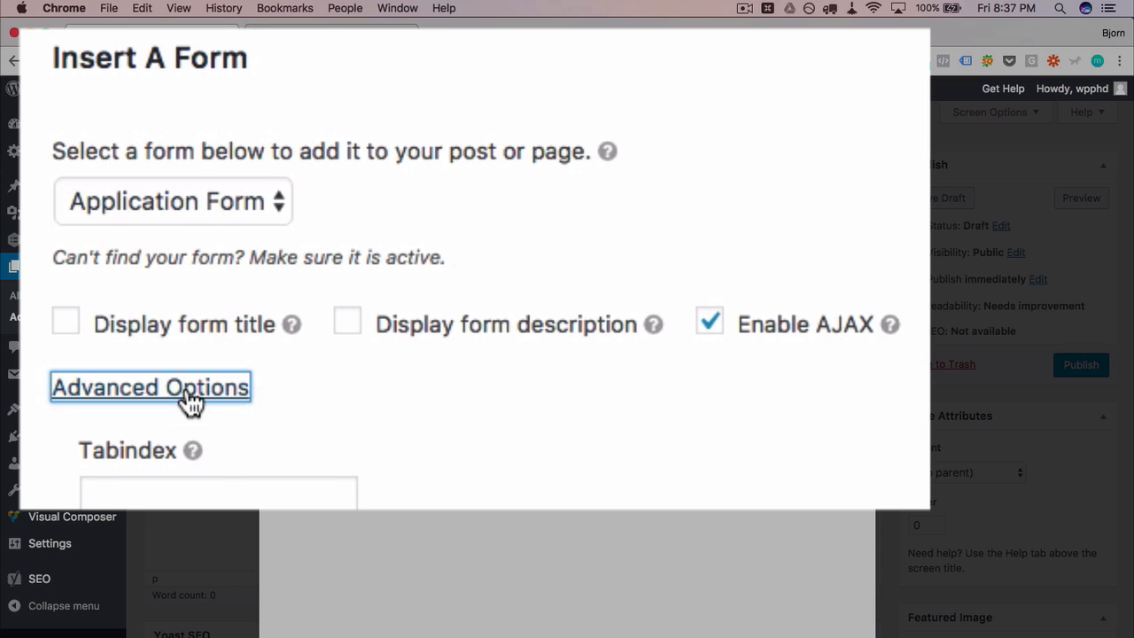
{"action": "left_click_drag", "start_coordinate": [89, 468], "coordinate": [189, 463]}
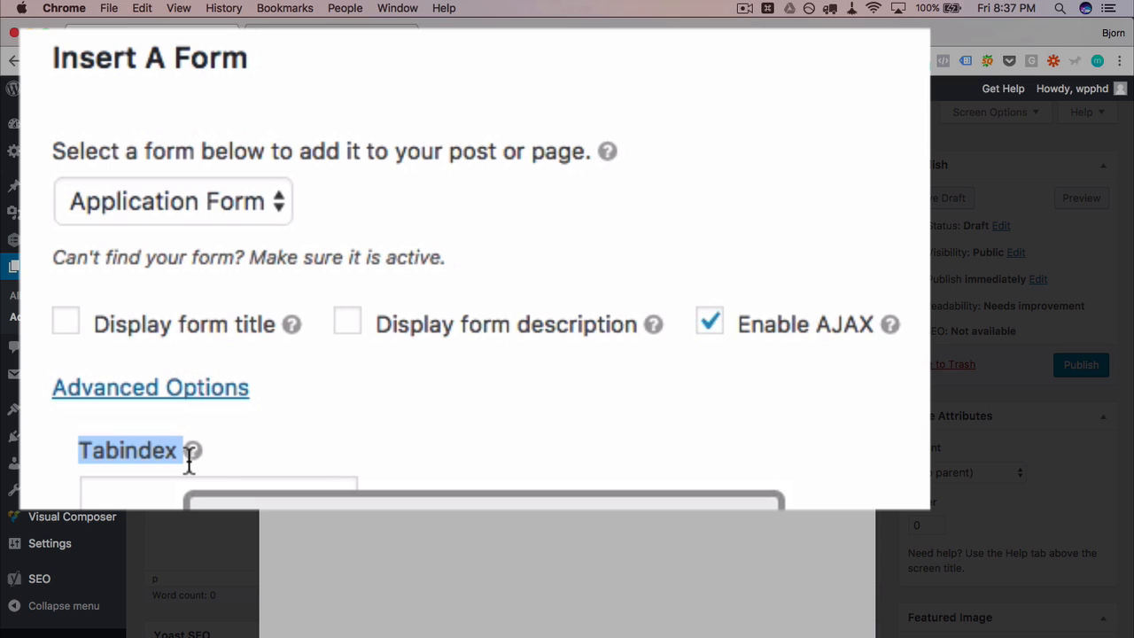
{"action": "left_click", "coordinate": [393, 448]}
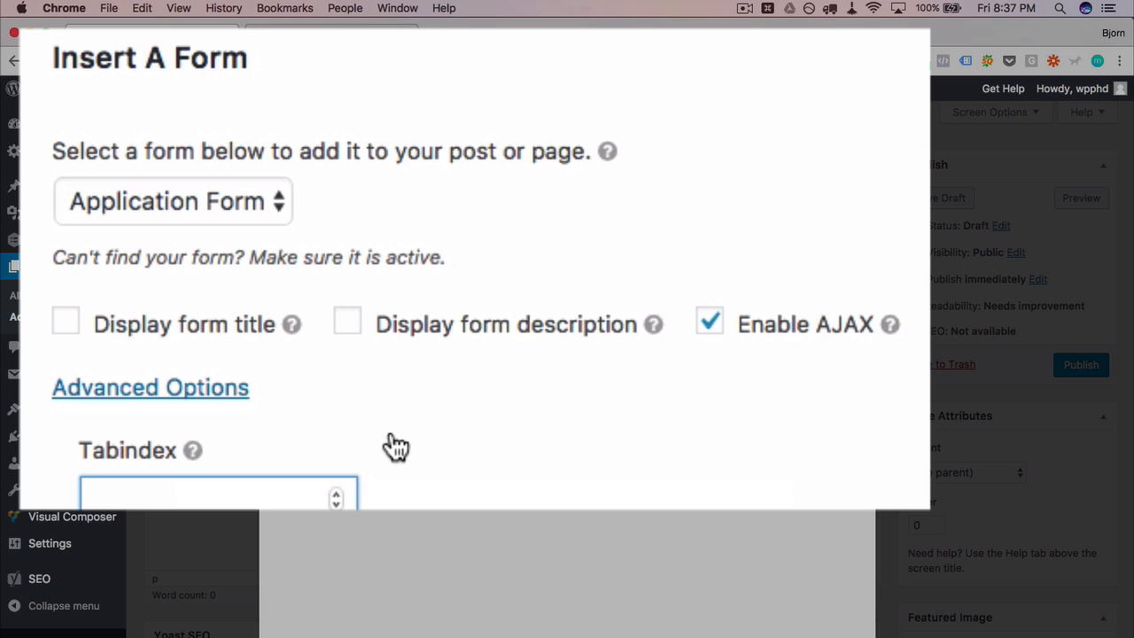
{"action": "left_click", "coordinate": [203, 397]}
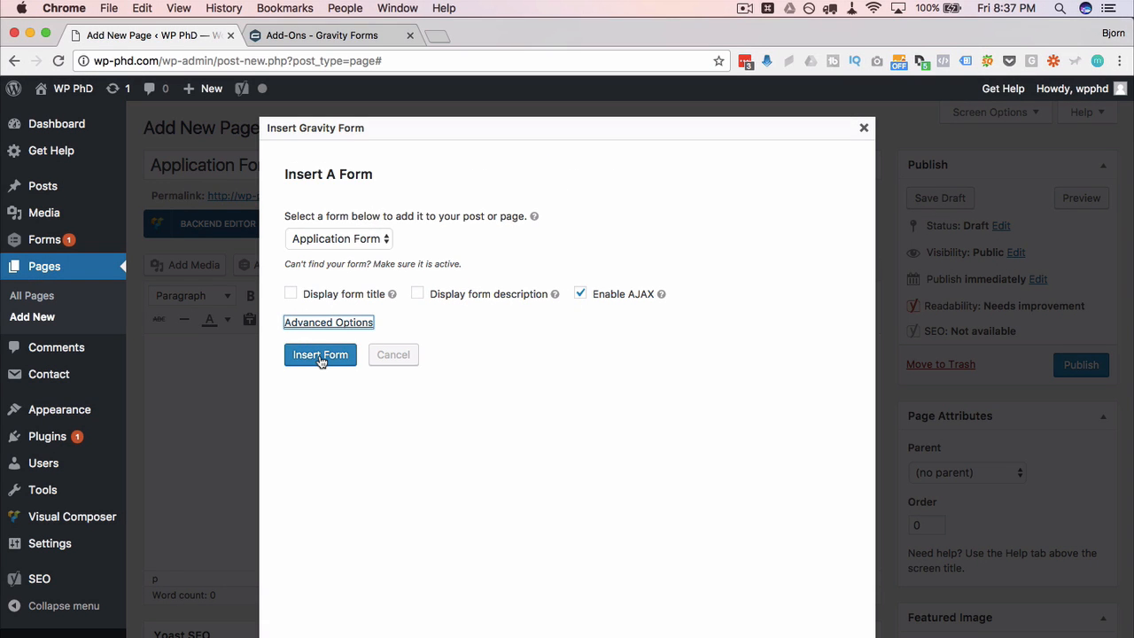
Step: Insert the configured form into the page and check its gravityform shortcode in the content
{"action": "left_click", "coordinate": [127, 464]}
{"action": "left_click_drag", "start_coordinate": [550, 363], "coordinate": [140, 321]}
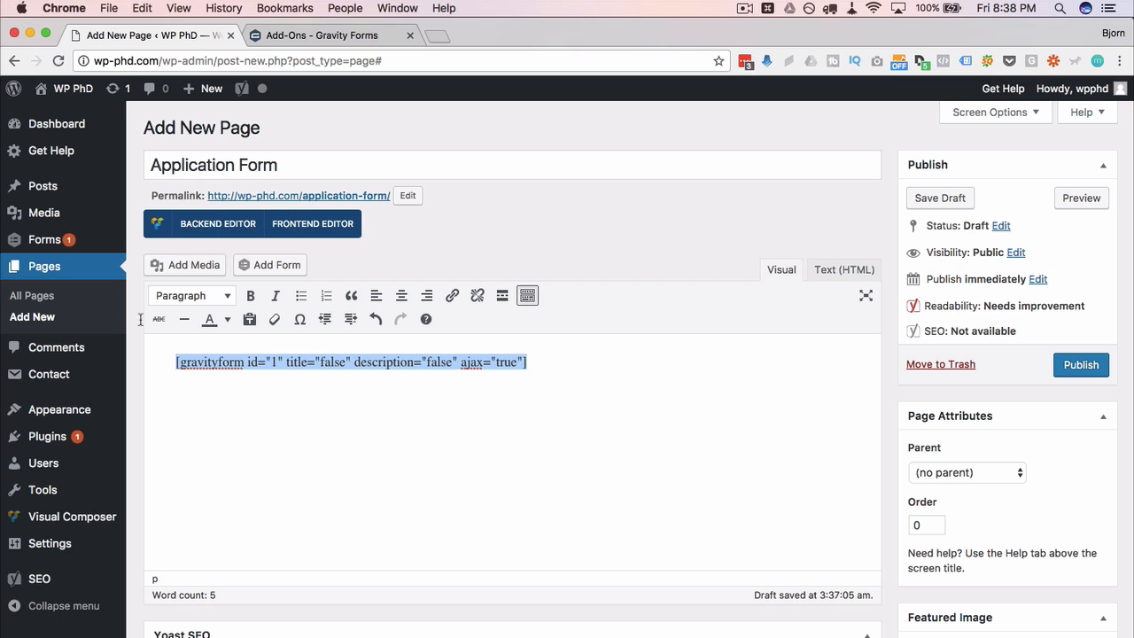
{"action": "left_click", "coordinate": [471, 398]}
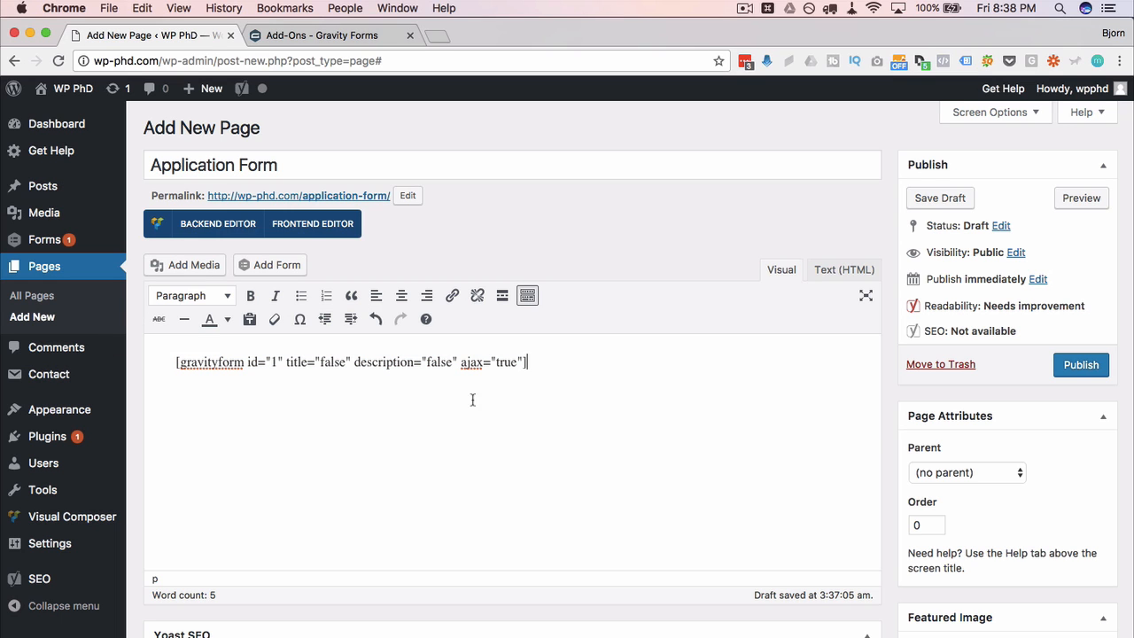
Step: Publish the page and open it on the live site to examine the form's step indicator and progress bar
{"action": "left_click", "coordinate": [1081, 363]}
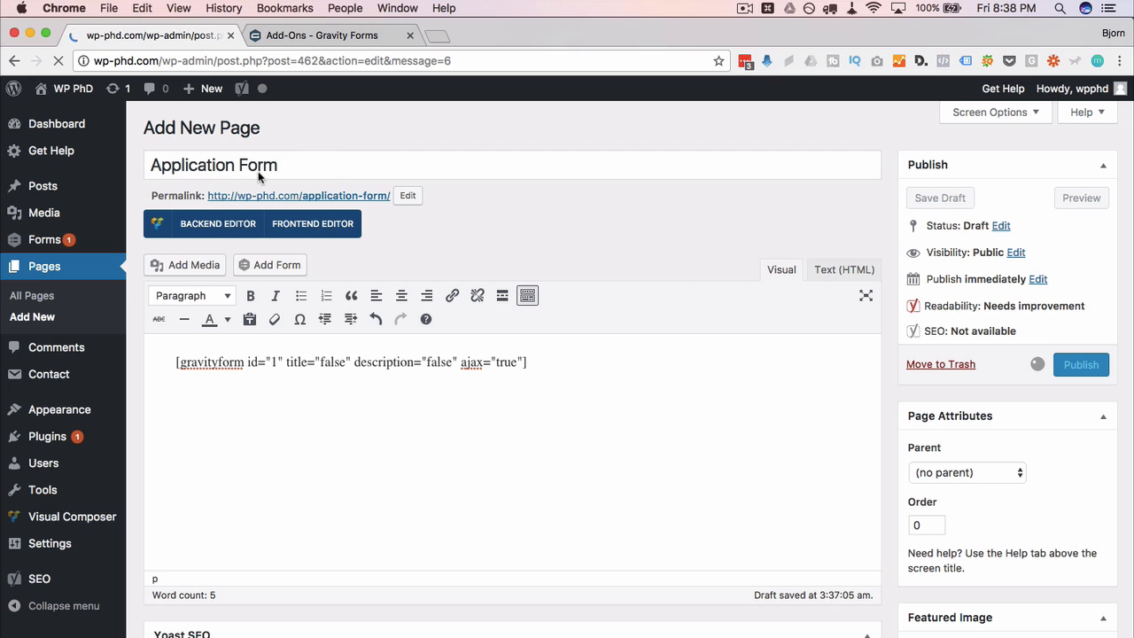
{"action": "left_click", "coordinate": [309, 243]}
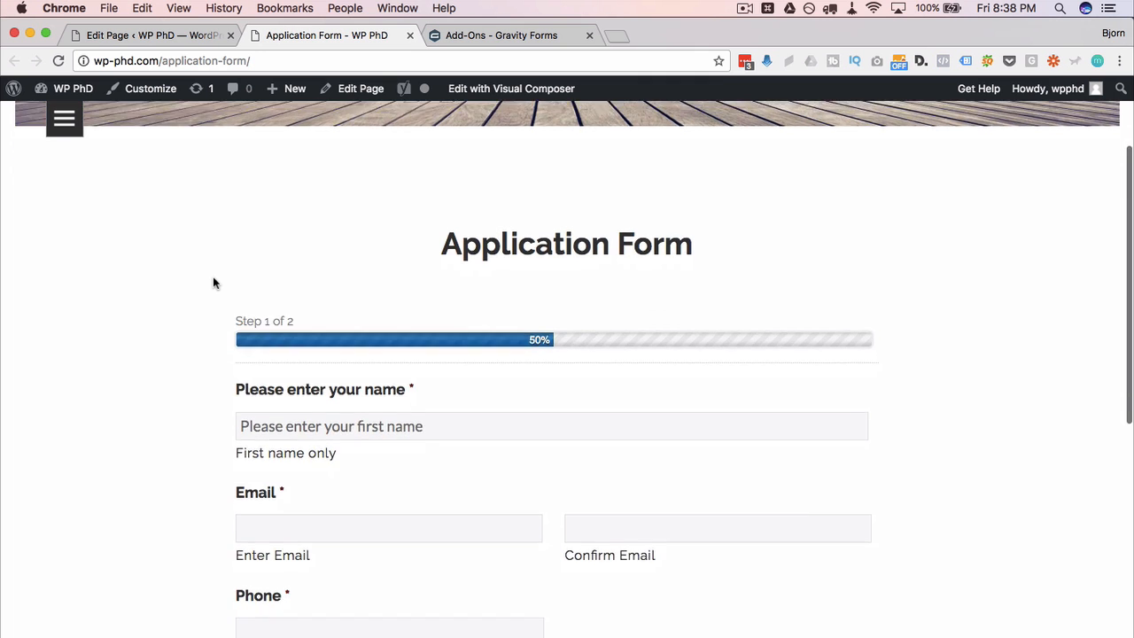
{"action": "scroll", "coordinate": [304, 238], "scroll_direction": "down", "scroll_amount": 2}
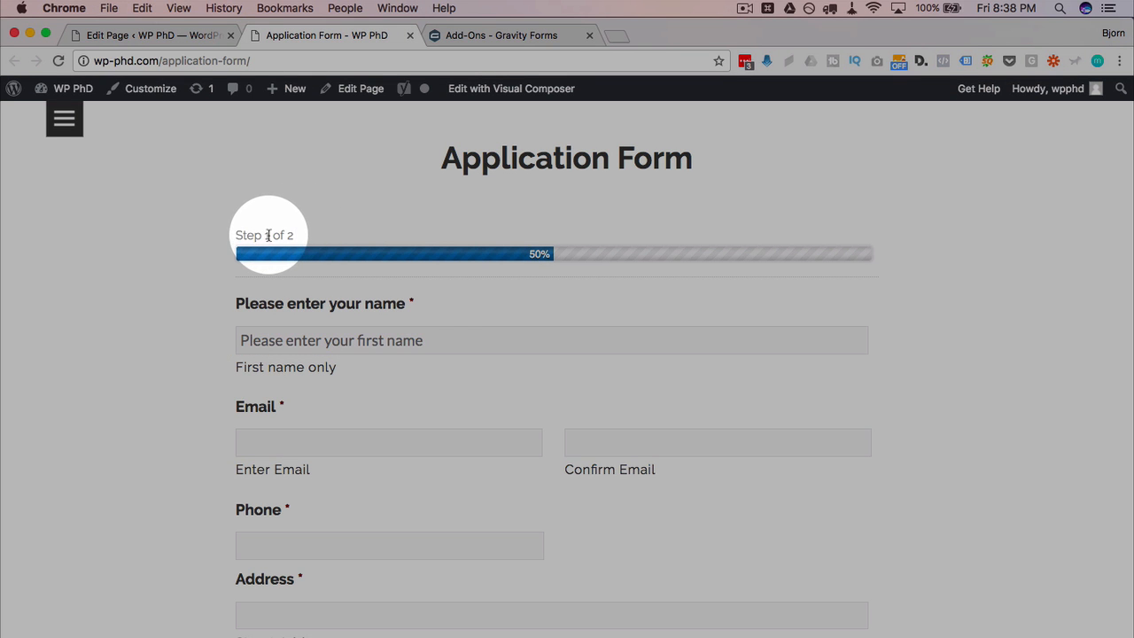
{"action": "left_click_drag", "start_coordinate": [270, 235], "coordinate": [296, 236]}
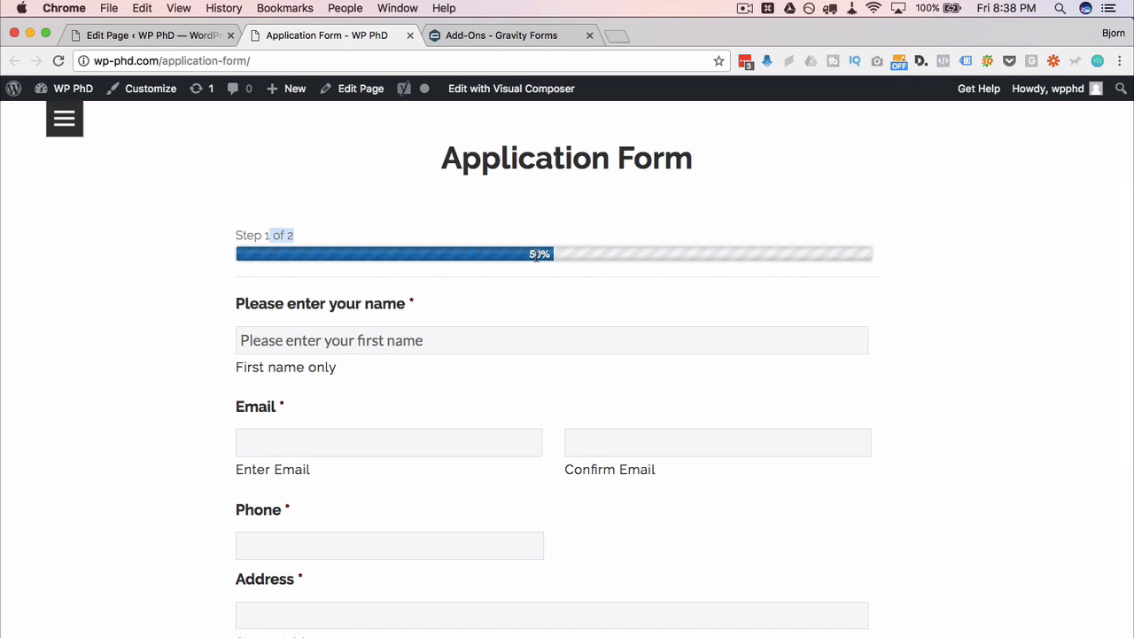
{"action": "left_click", "coordinate": [198, 342]}
{"action": "scroll", "coordinate": [199, 343], "scroll_direction": "down", "scroll_amount": 1}
Step: Fill in the form's first page with the applicant's first name, e-mail, phone and address, and advance to the second page
{"action": "left_click", "coordinate": [328, 298]}
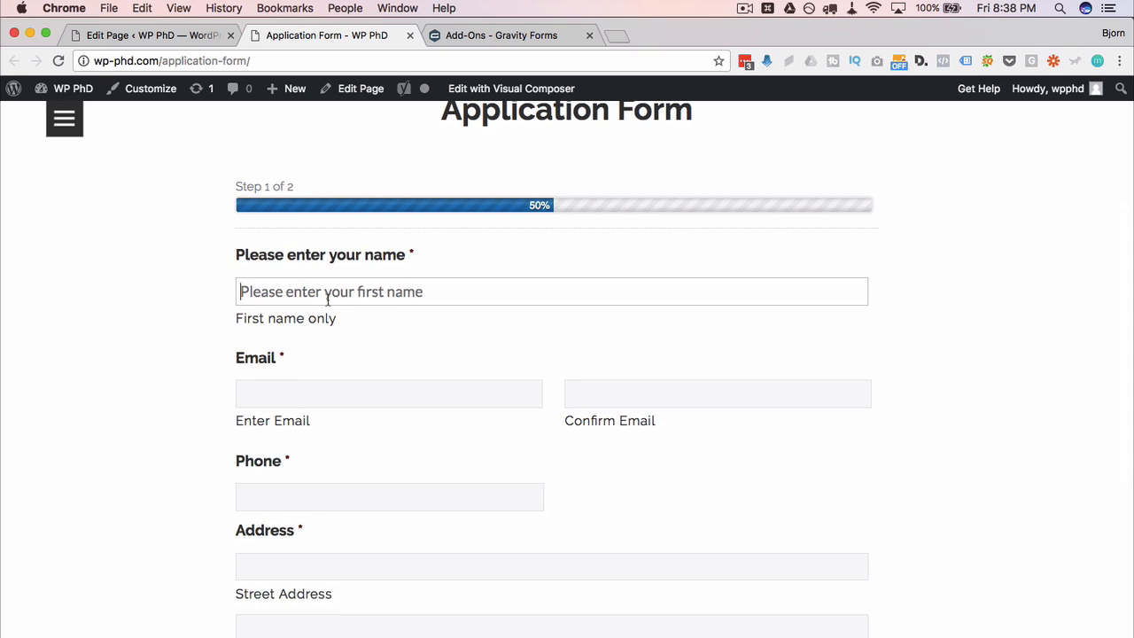
{"action": "type", "text": "Bjorn"}
{"action": "scroll", "coordinate": [286, 253], "scroll_direction": "down", "scroll_amount": 3}
{"action": "left_click", "coordinate": [286, 254]}
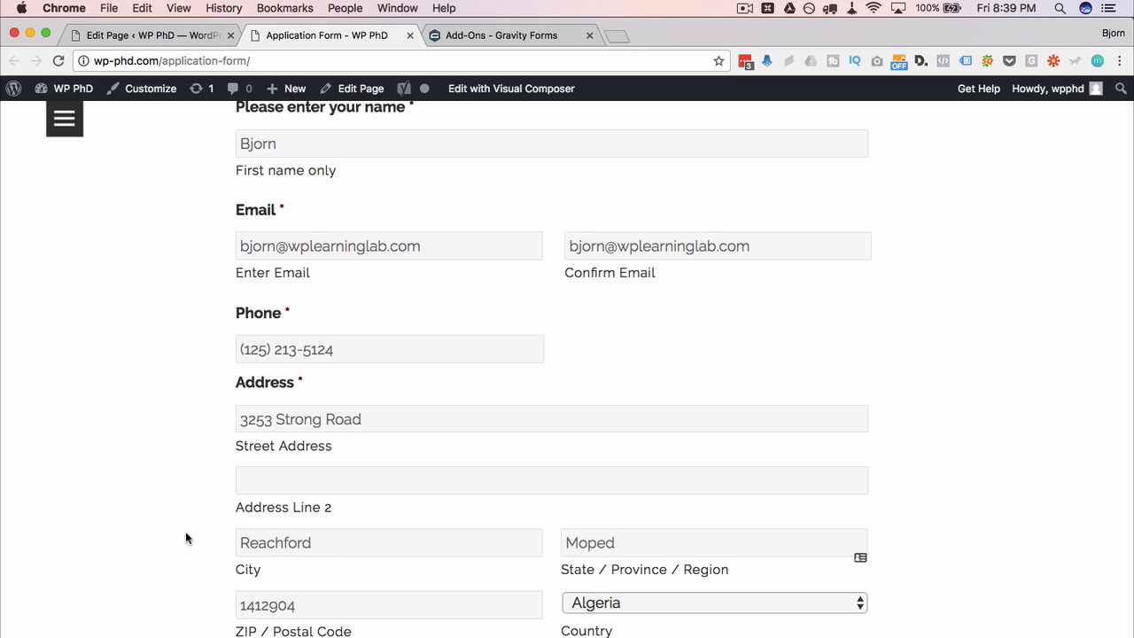
{"action": "scroll", "coordinate": [185, 532], "scroll_direction": "down", "scroll_amount": 3}
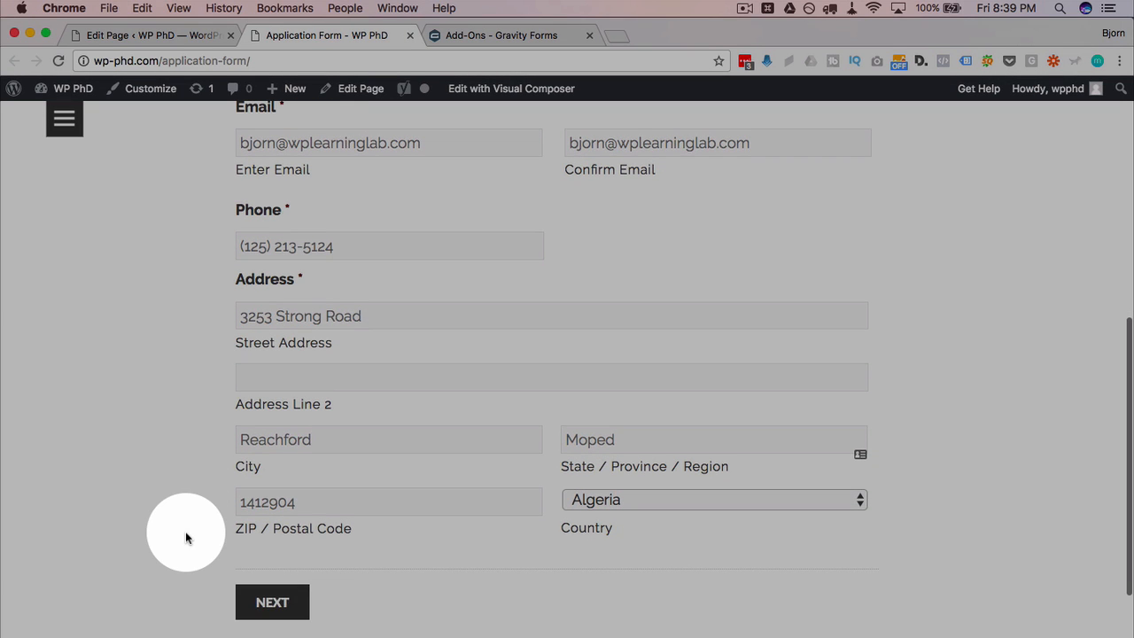
{"action": "left_click", "coordinate": [261, 608]}
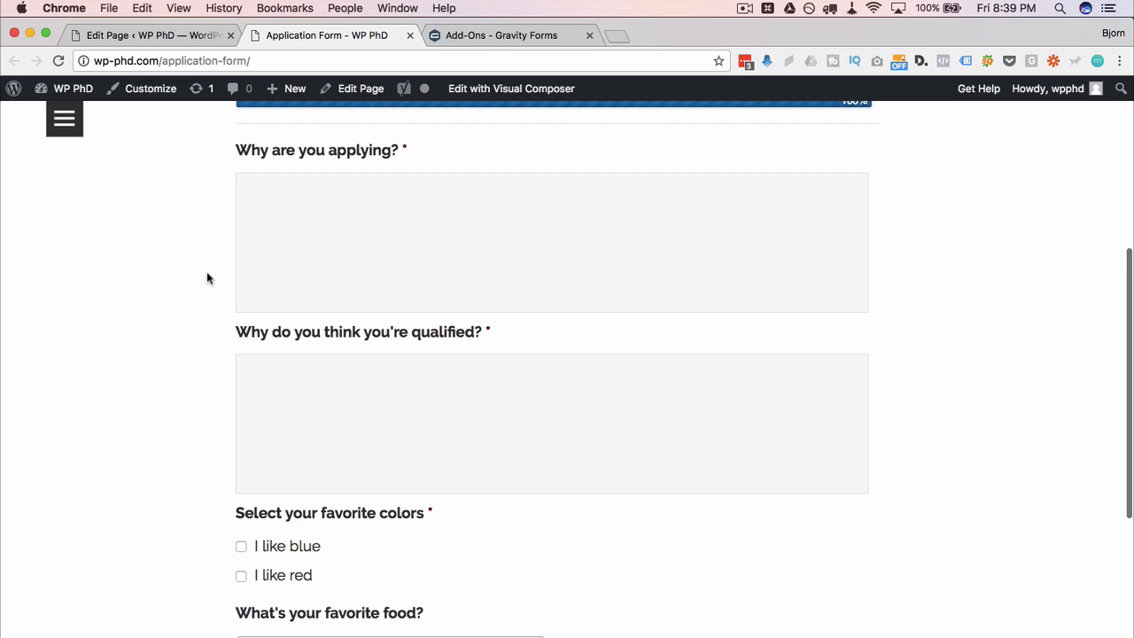
Step: Check the second page's step indicator and answer both the applying and qualification questions with "Because"
{"action": "scroll", "coordinate": [207, 274], "scroll_direction": "up", "scroll_amount": 5}
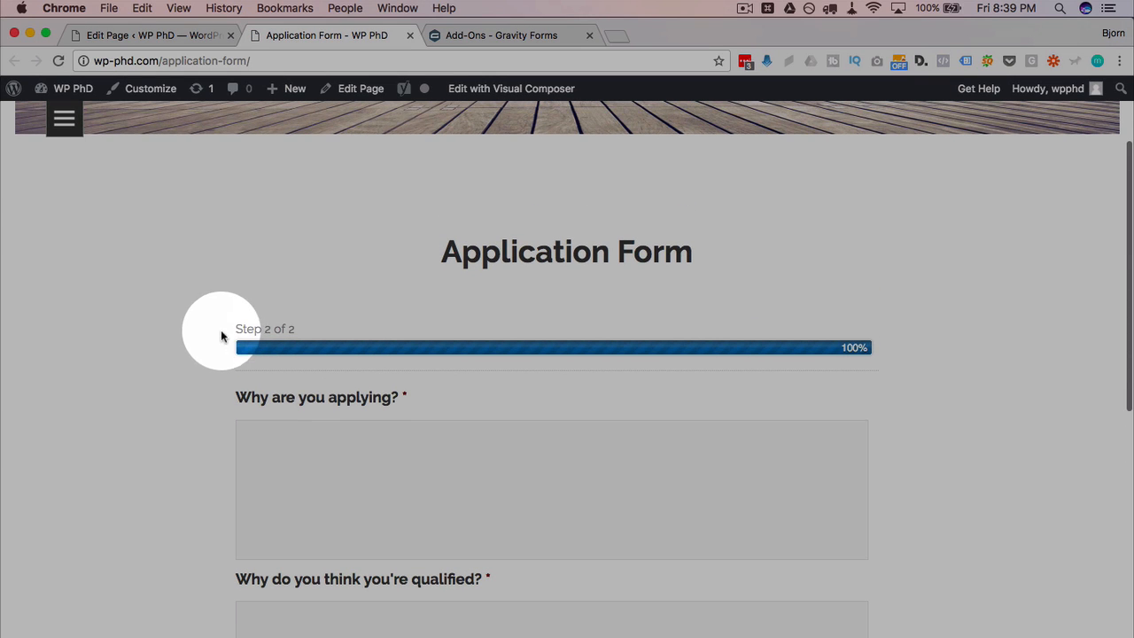
{"action": "left_click_drag", "start_coordinate": [234, 327], "coordinate": [342, 329]}
{"action": "scroll", "coordinate": [157, 399], "scroll_direction": "down", "scroll_amount": 5}
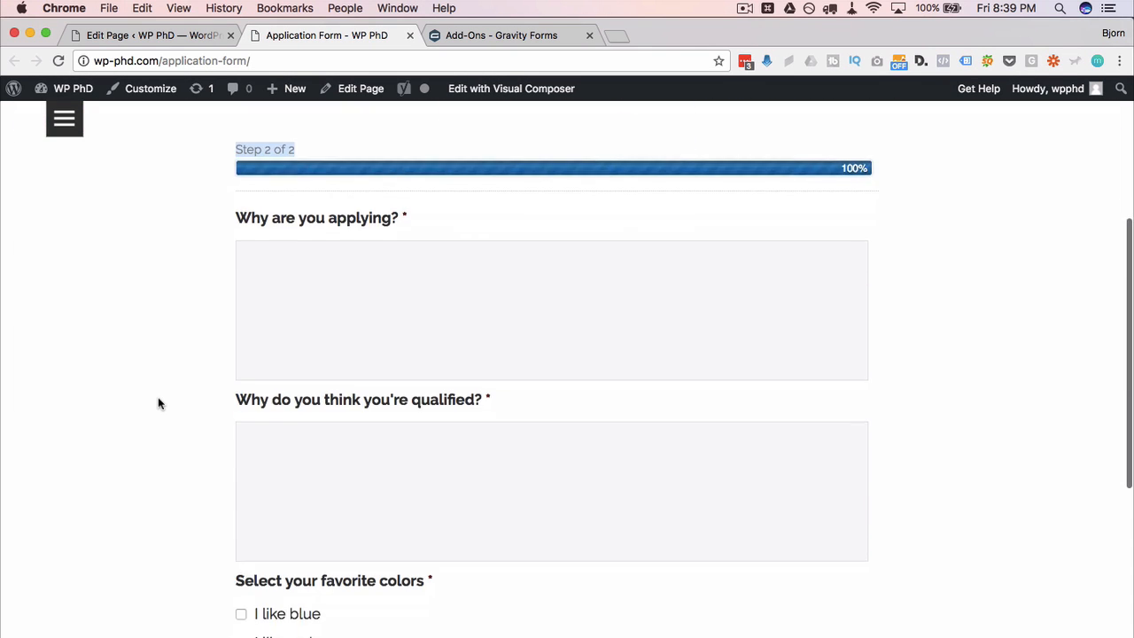
{"action": "left_click", "coordinate": [319, 307]}
{"action": "type", "text": "Because"}
{"action": "key", "text": "Tab"}
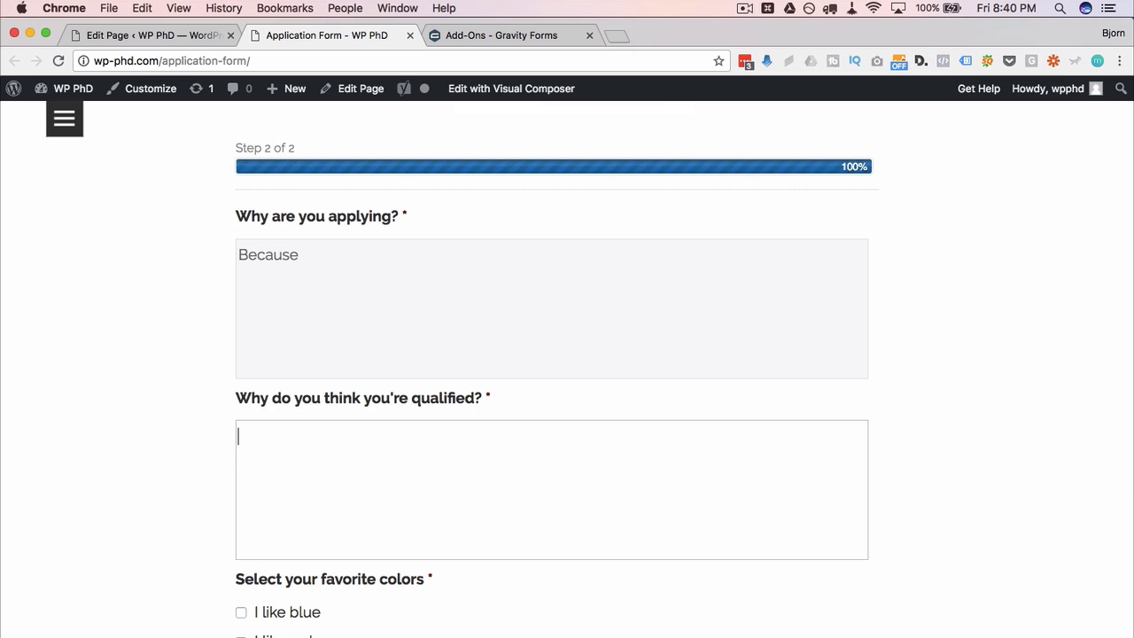
{"action": "type", "text": "Because"}
Step: Choose "I like blue" as the favorite color and Veggies as the favorite food
{"action": "scroll", "coordinate": [203, 392], "scroll_direction": "down", "scroll_amount": 8}
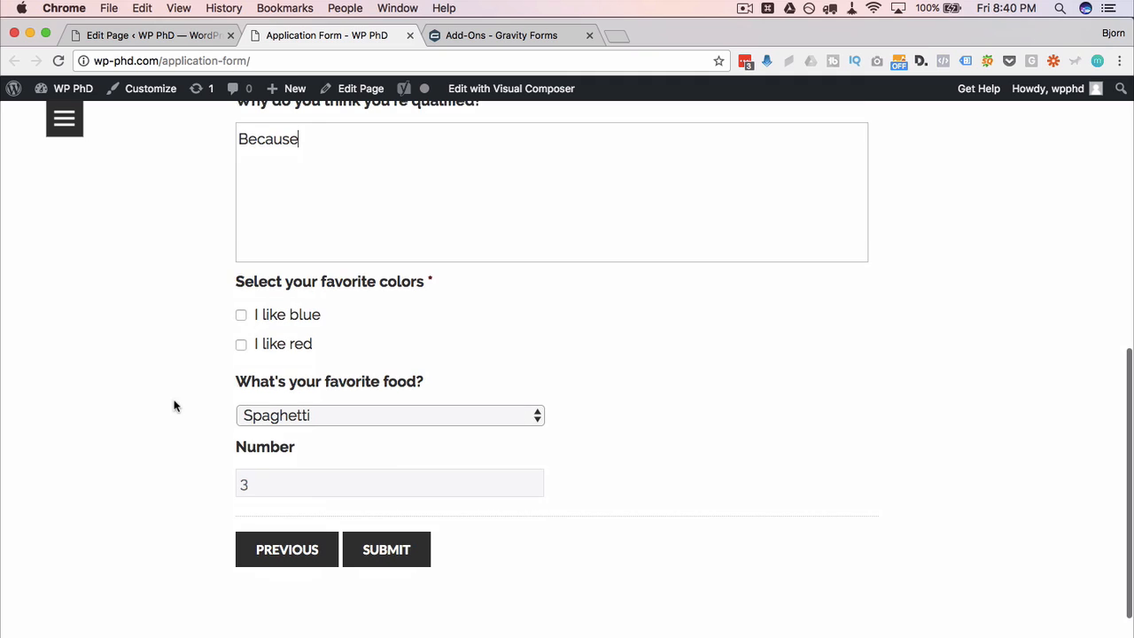
{"action": "left_click", "coordinate": [241, 315]}
{"action": "scroll", "coordinate": [199, 387], "scroll_direction": "down", "scroll_amount": 2}
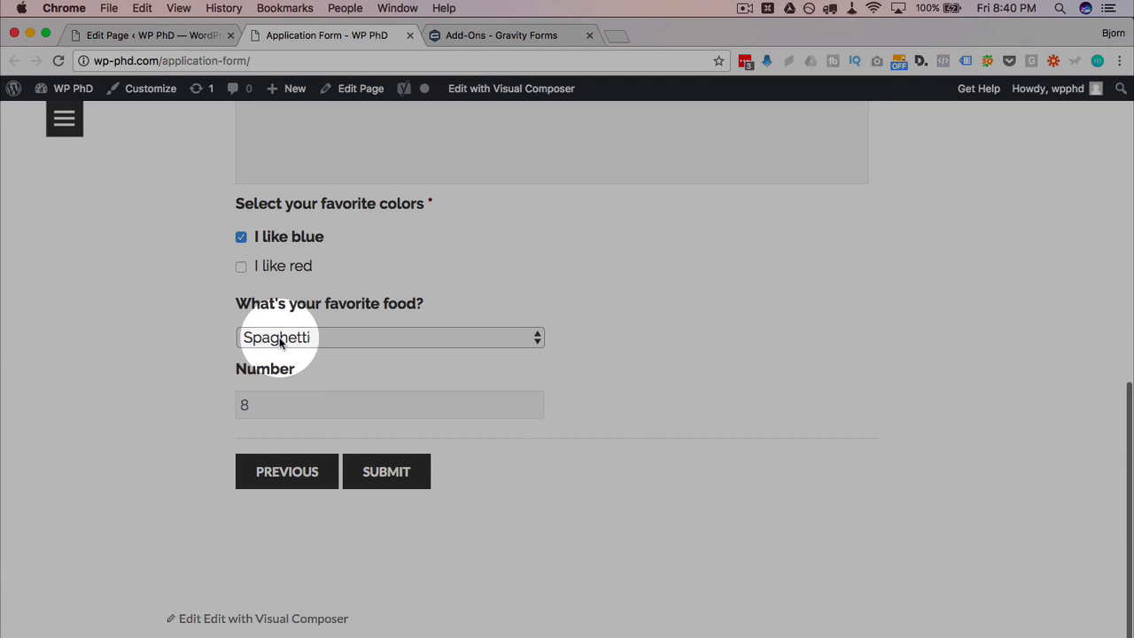
{"action": "left_click", "coordinate": [280, 342]}
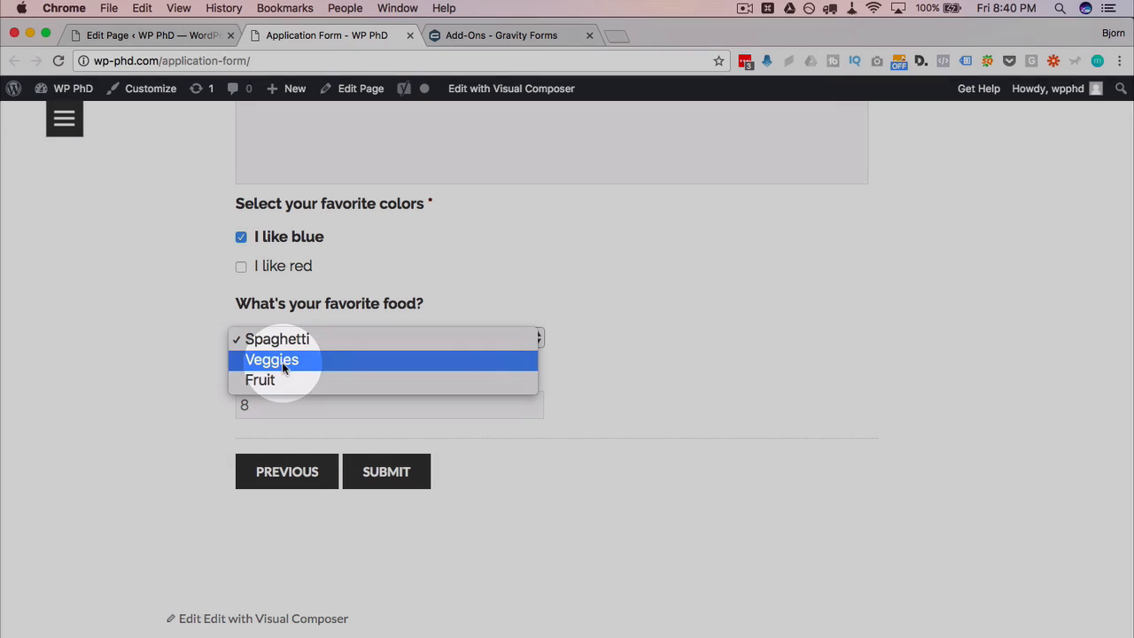
{"action": "left_click", "coordinate": [282, 359]}
Step: Test the calculated Number field by deselecting and reselecting "I like blue", and add "I like red"
{"action": "scroll", "coordinate": [197, 377], "scroll_direction": "down", "scroll_amount": 1}
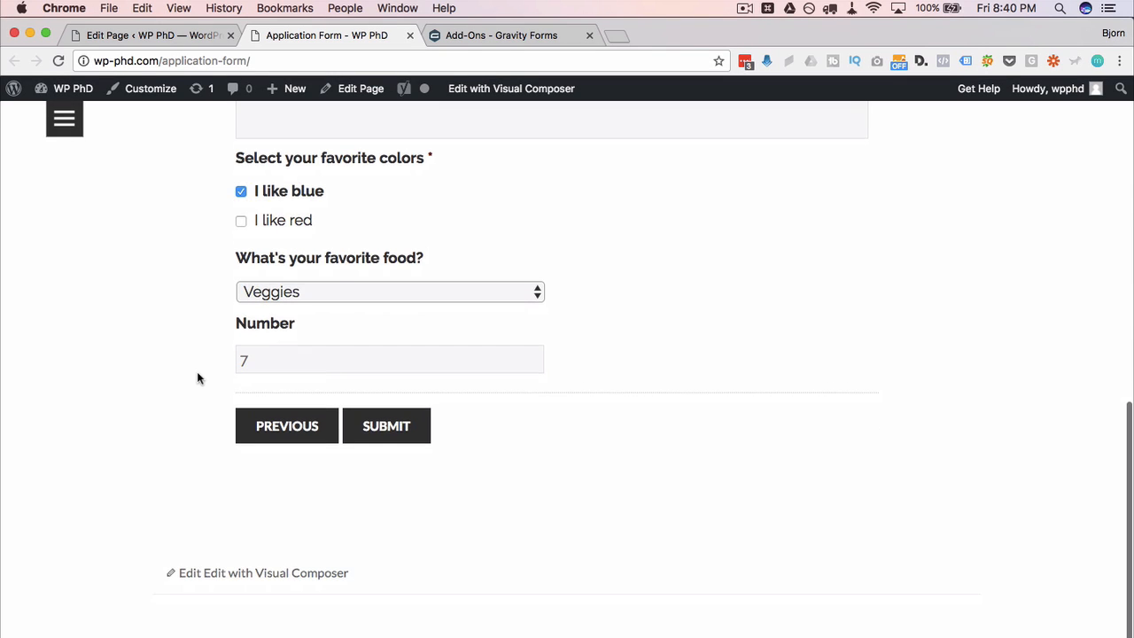
{"action": "left_click_drag", "start_coordinate": [257, 370], "coordinate": [223, 355]}
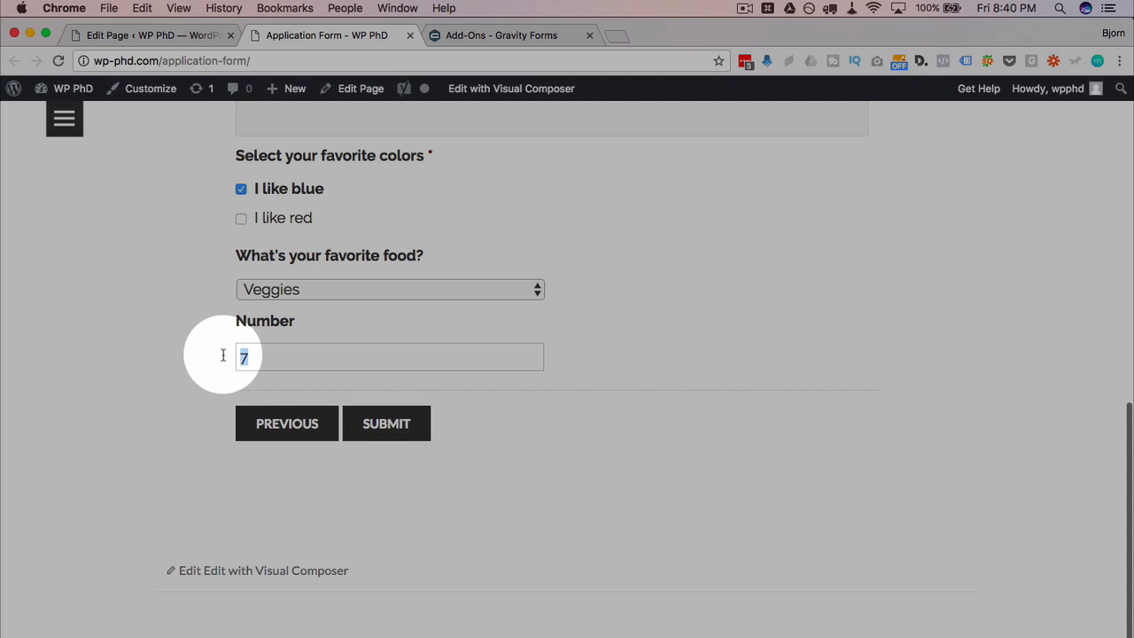
{"action": "left_click", "coordinate": [223, 355]}
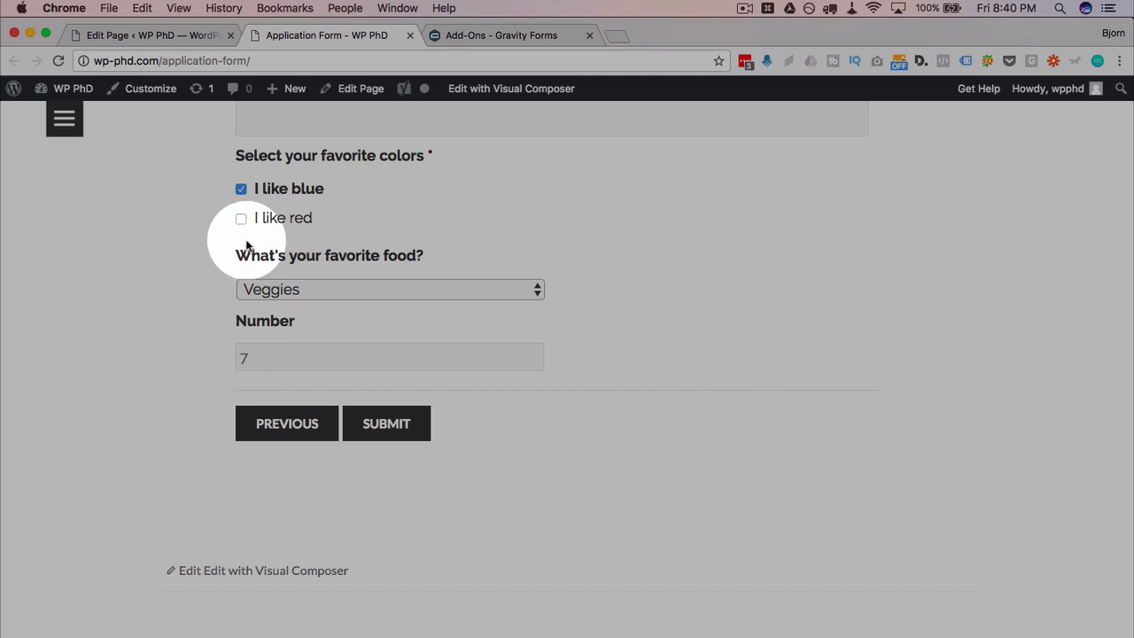
{"action": "left_click", "coordinate": [241, 189]}
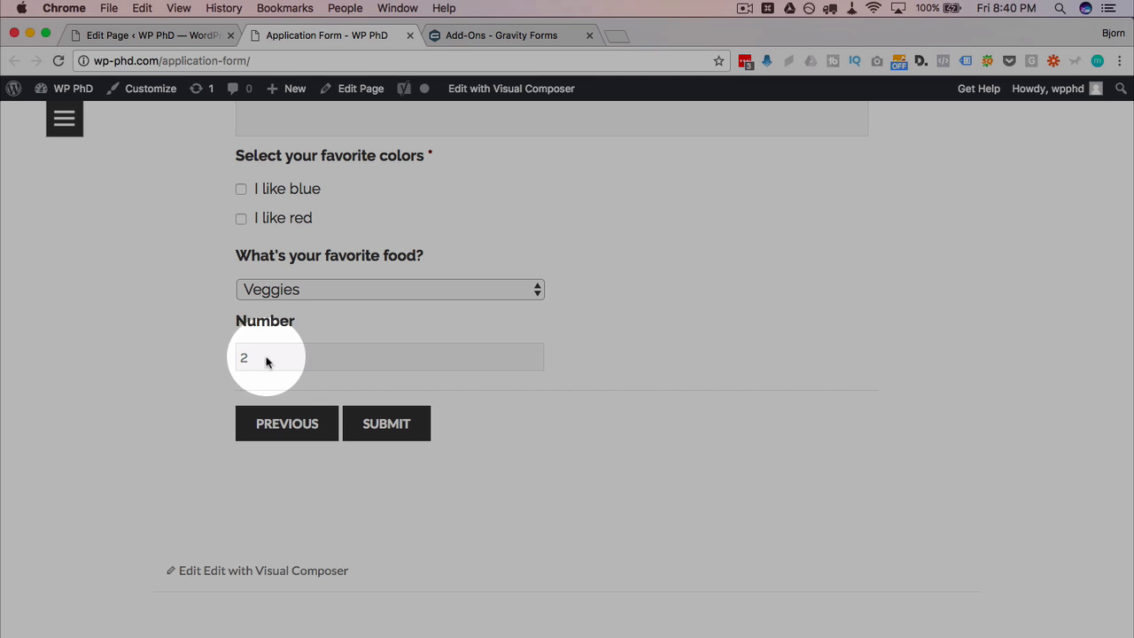
{"action": "left_click", "coordinate": [241, 189]}
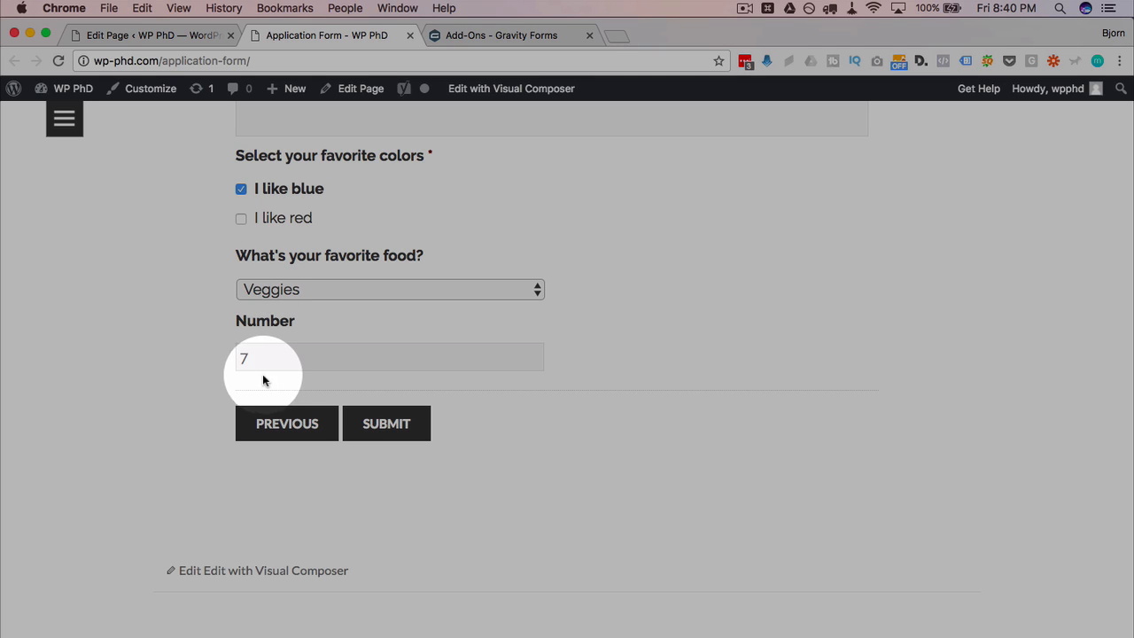
{"action": "left_click", "coordinate": [243, 219]}
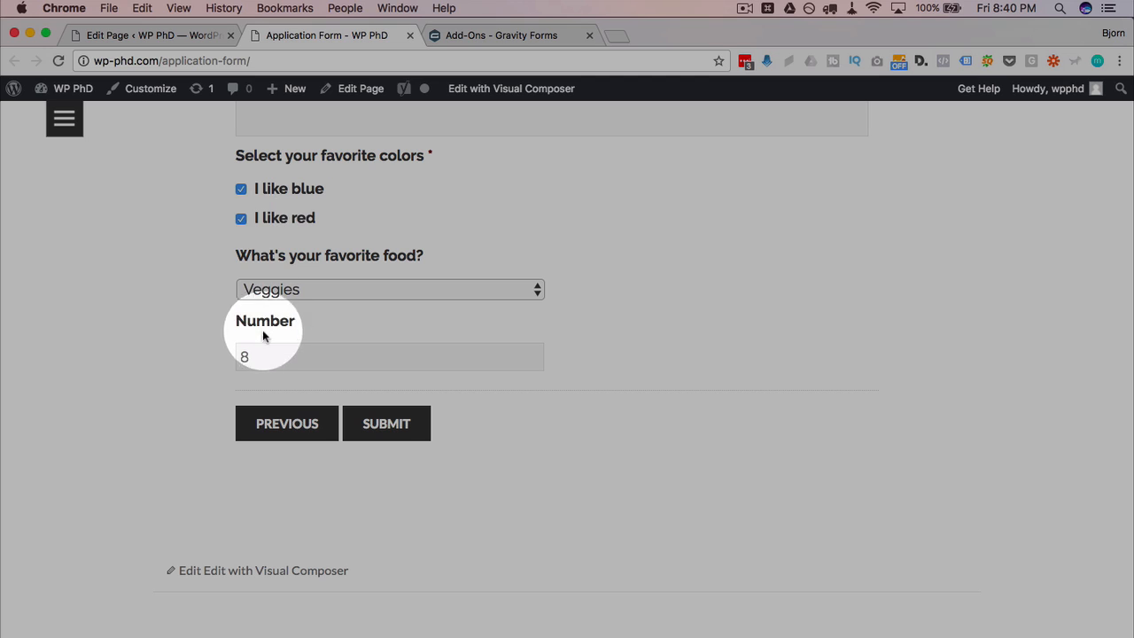
Step: Test the calculated Number field by switching the favorite food to Spaghetti, to Fruit and back to Veggies
{"action": "left_click", "coordinate": [270, 290]}
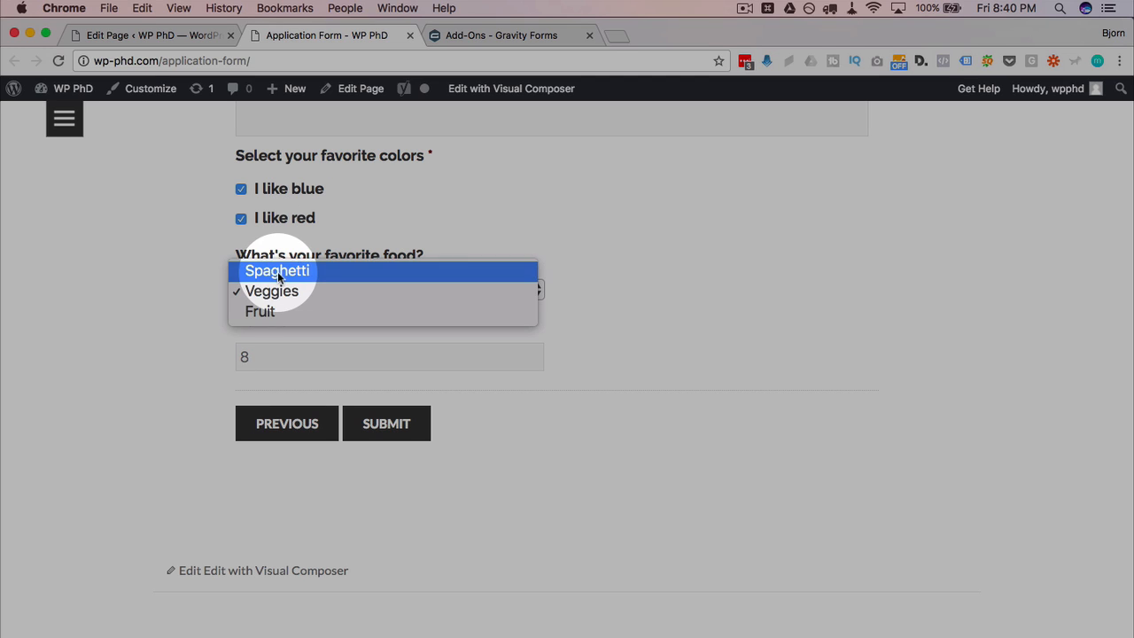
{"action": "left_click", "coordinate": [271, 270]}
{"action": "left_click", "coordinate": [272, 291]}
{"action": "left_click", "coordinate": [256, 331]}
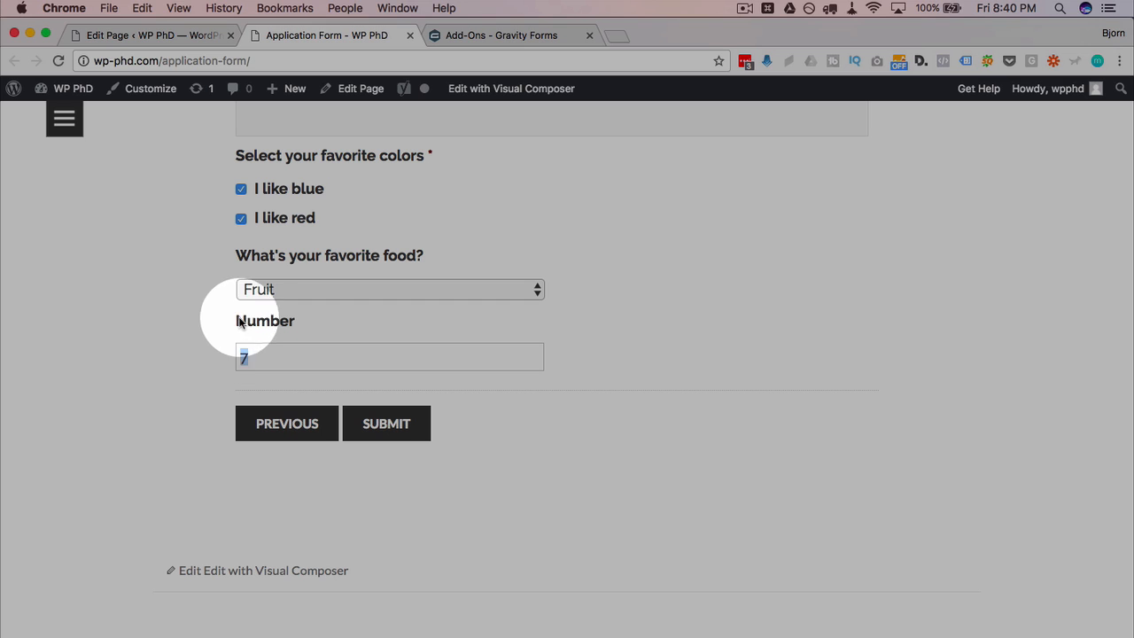
{"action": "left_click", "coordinate": [255, 295]}
{"action": "left_click", "coordinate": [264, 276]}
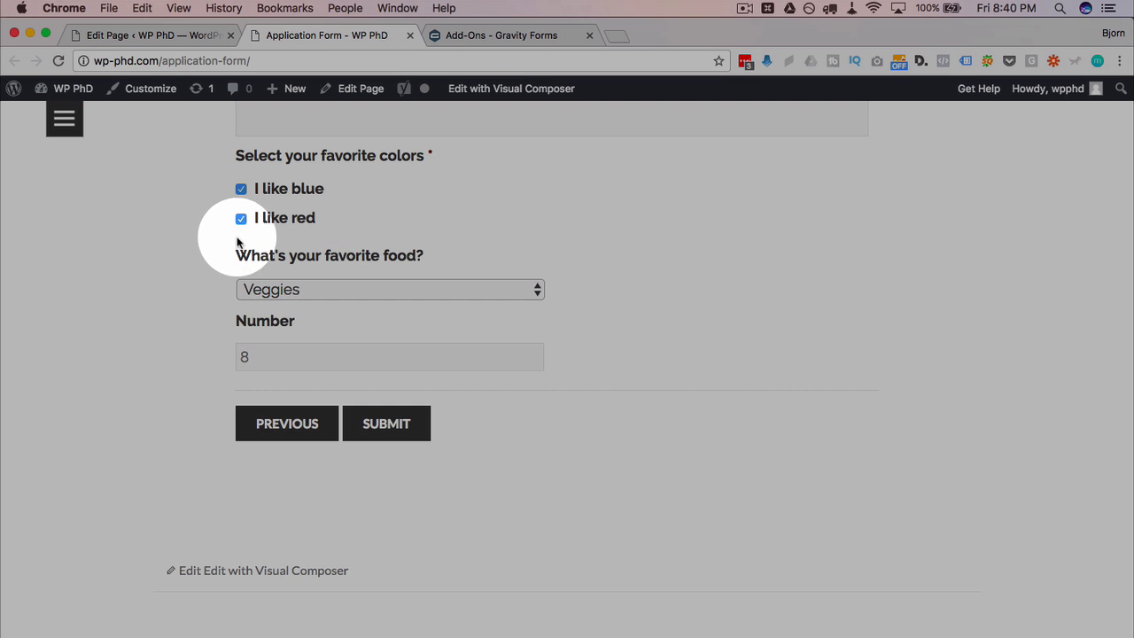
Step: Deselect "I like red", submit the application form and check the confirmation message
{"action": "left_click", "coordinate": [242, 218]}
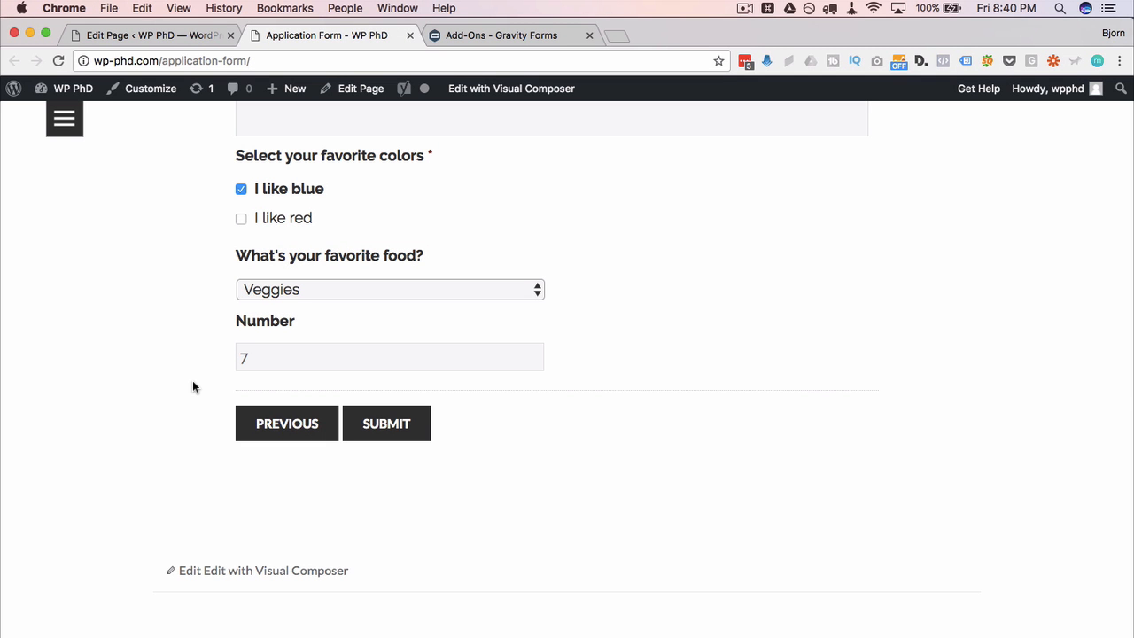
{"action": "scroll", "coordinate": [192, 380], "scroll_direction": "up", "scroll_amount": 1}
{"action": "left_click", "coordinate": [438, 423]}
{"action": "left_click", "coordinate": [386, 443]}
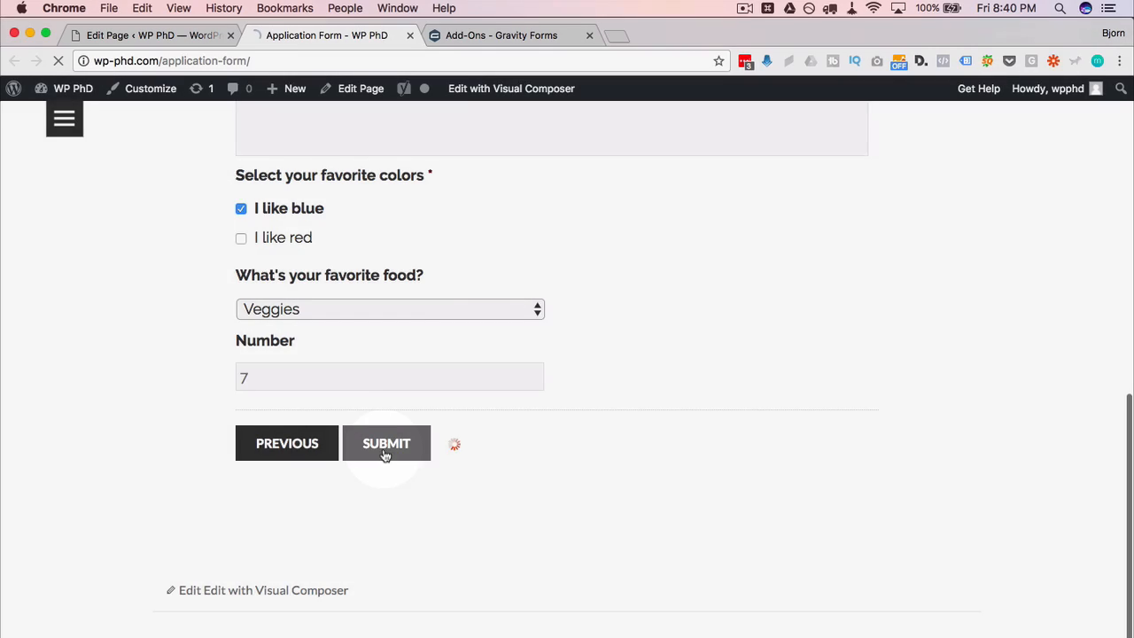
{"action": "left_click_drag", "start_coordinate": [235, 375], "coordinate": [686, 387]}
{"action": "left_click", "coordinate": [686, 387]}
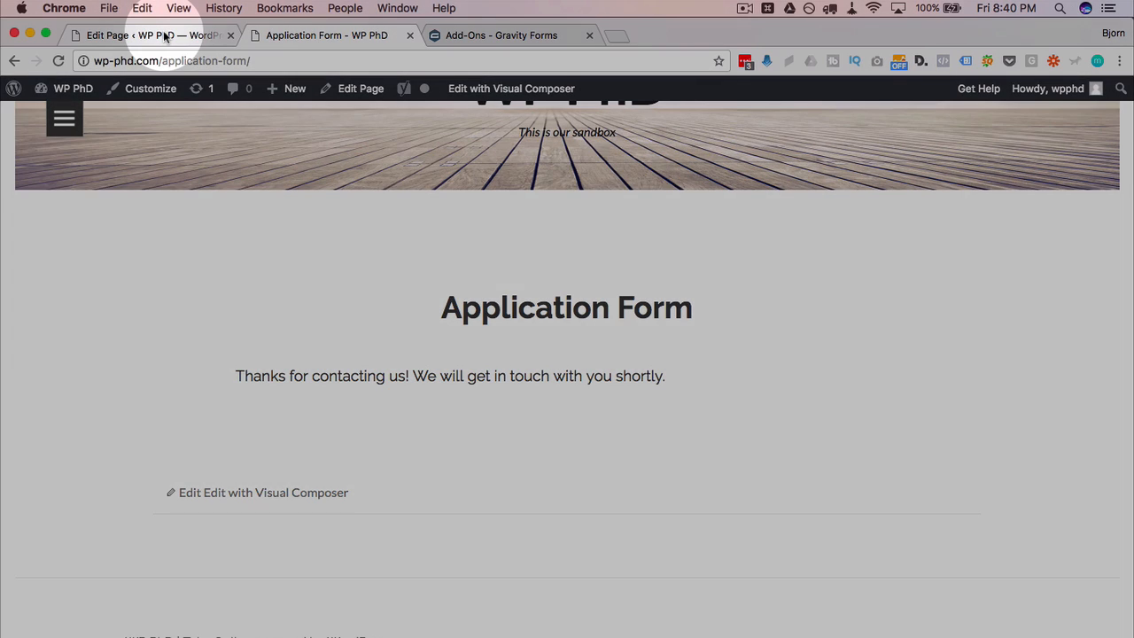
Step: Go to the form entries in the WordPress admin and review all submitted answers in the Application Form's entry
{"action": "left_click", "coordinate": [165, 35]}
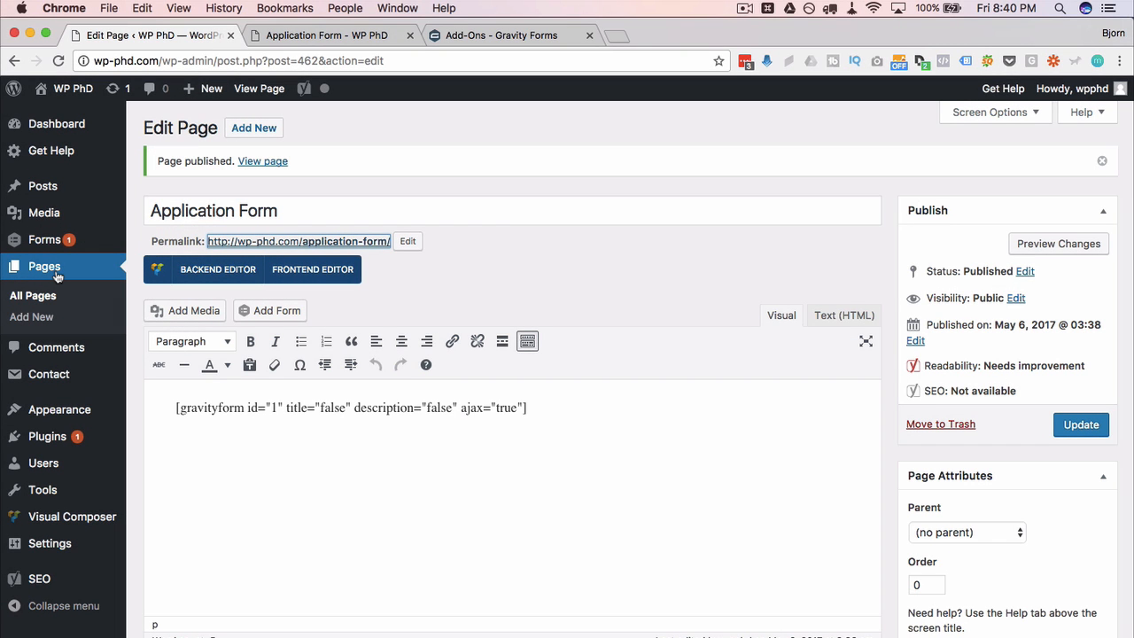
{"action": "mouse_move", "coordinate": [64, 249]}
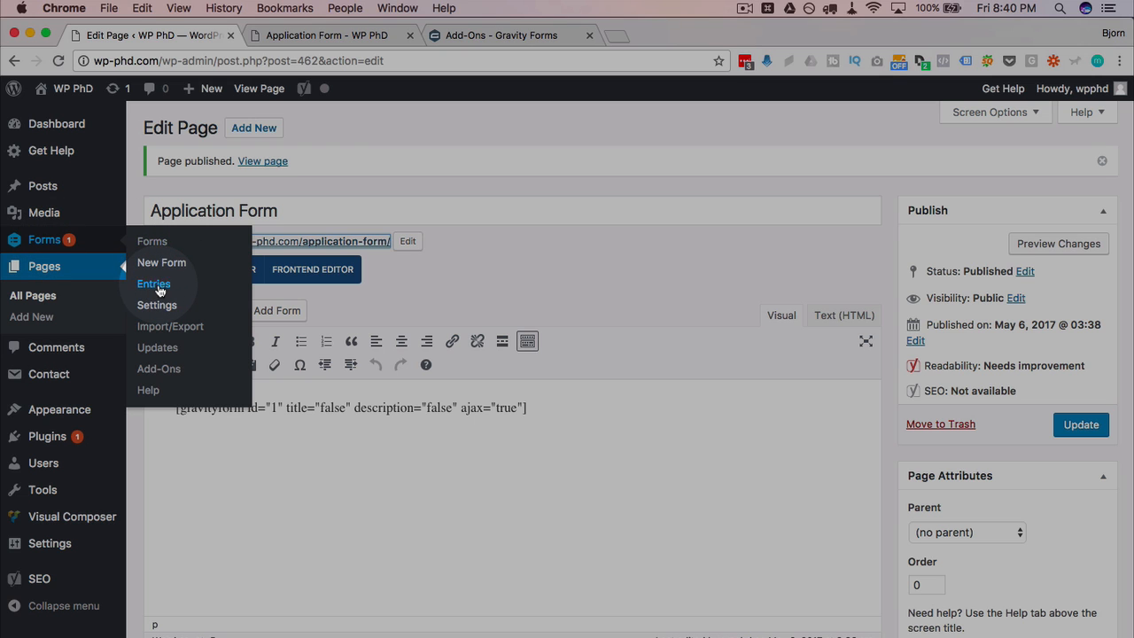
{"action": "left_click", "coordinate": [149, 285]}
{"action": "mouse_move", "coordinate": [542, 354]}
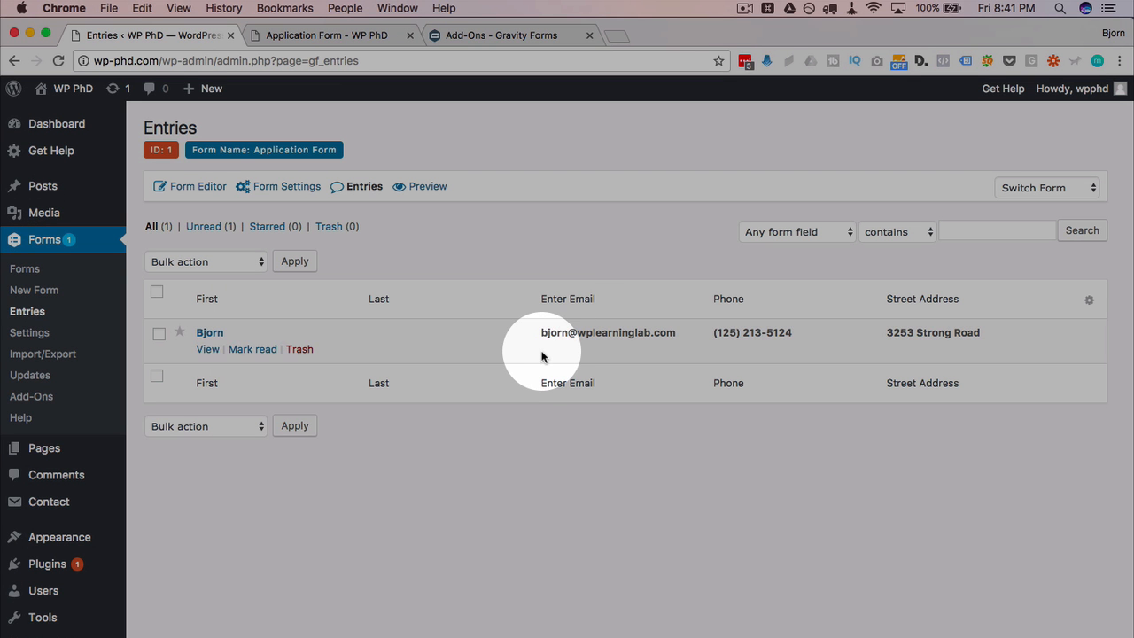
{"action": "left_click", "coordinate": [208, 350]}
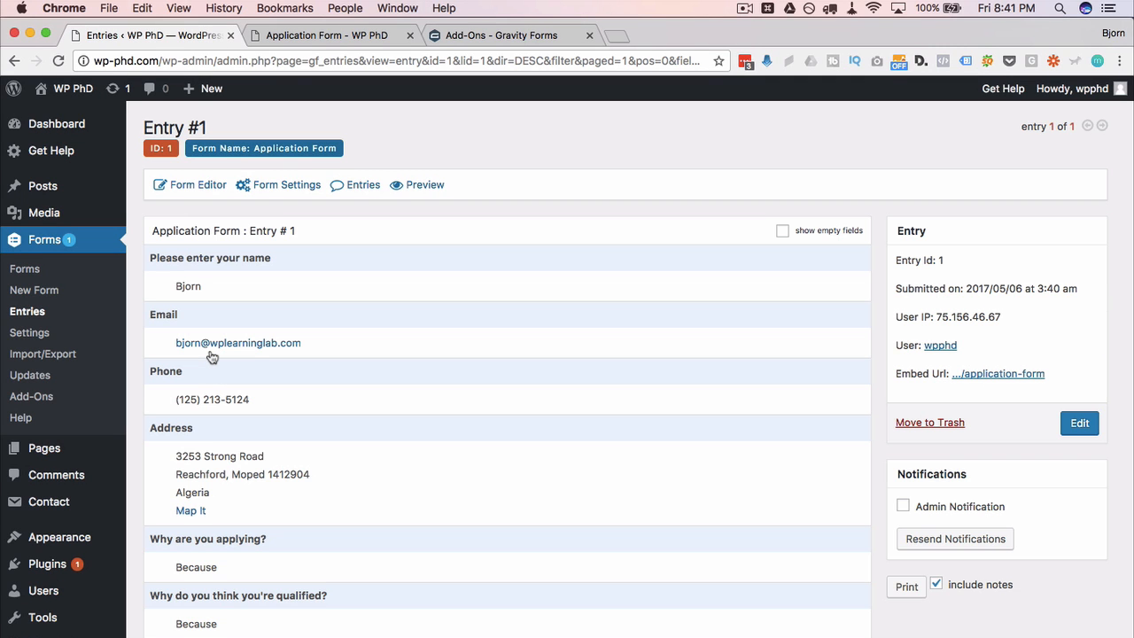
{"action": "scroll", "coordinate": [212, 357], "scroll_direction": "down", "scroll_amount": 5}
{"action": "scroll", "coordinate": [213, 357], "scroll_direction": "down", "scroll_amount": 1}
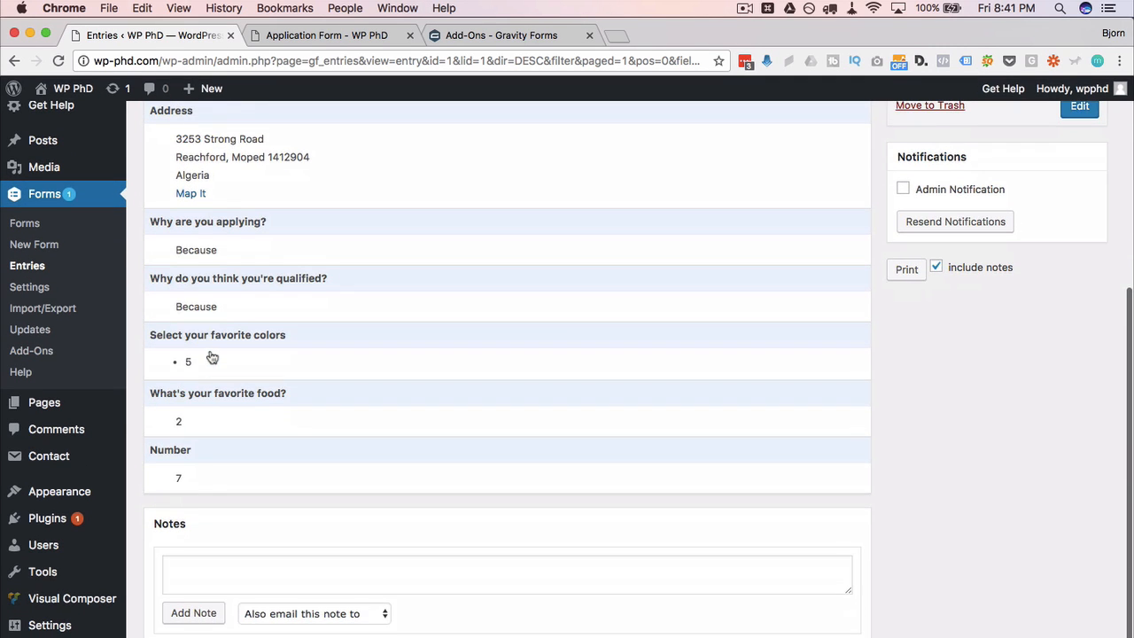
{"action": "scroll", "coordinate": [229, 435], "scroll_direction": "up", "scroll_amount": 5}
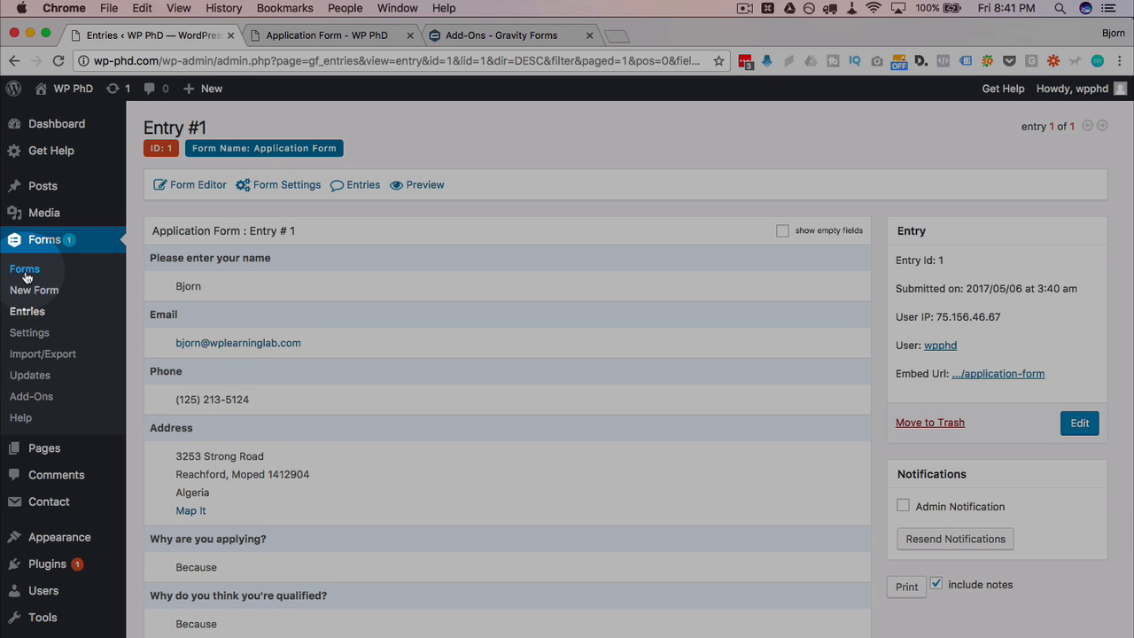
Step: Return to the list of forms
{"action": "left_click", "coordinate": [26, 277]}
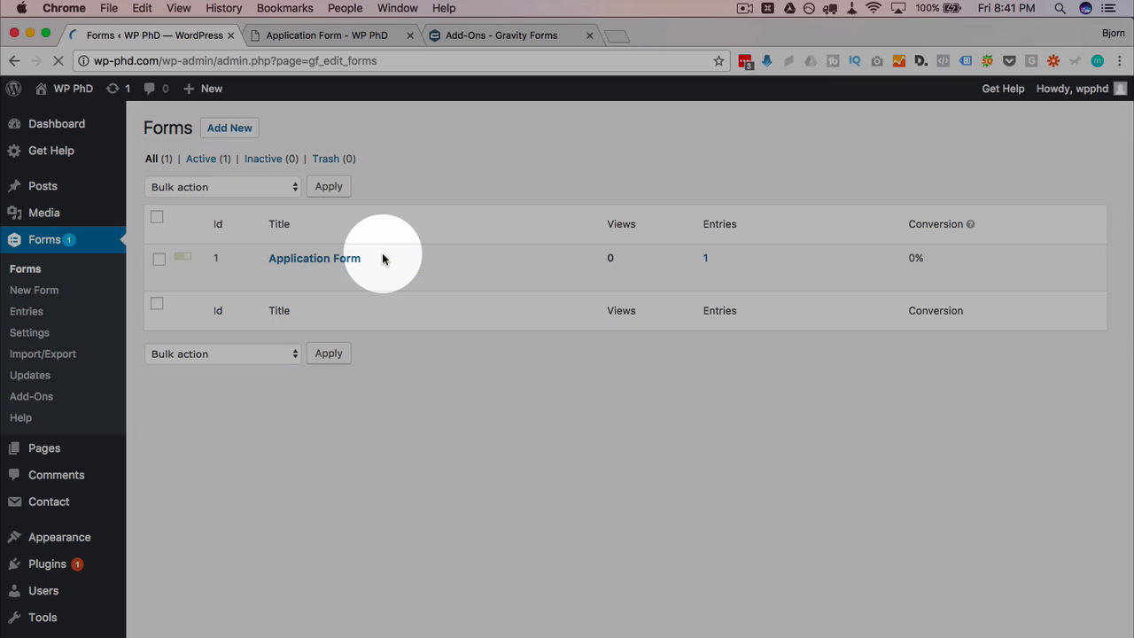